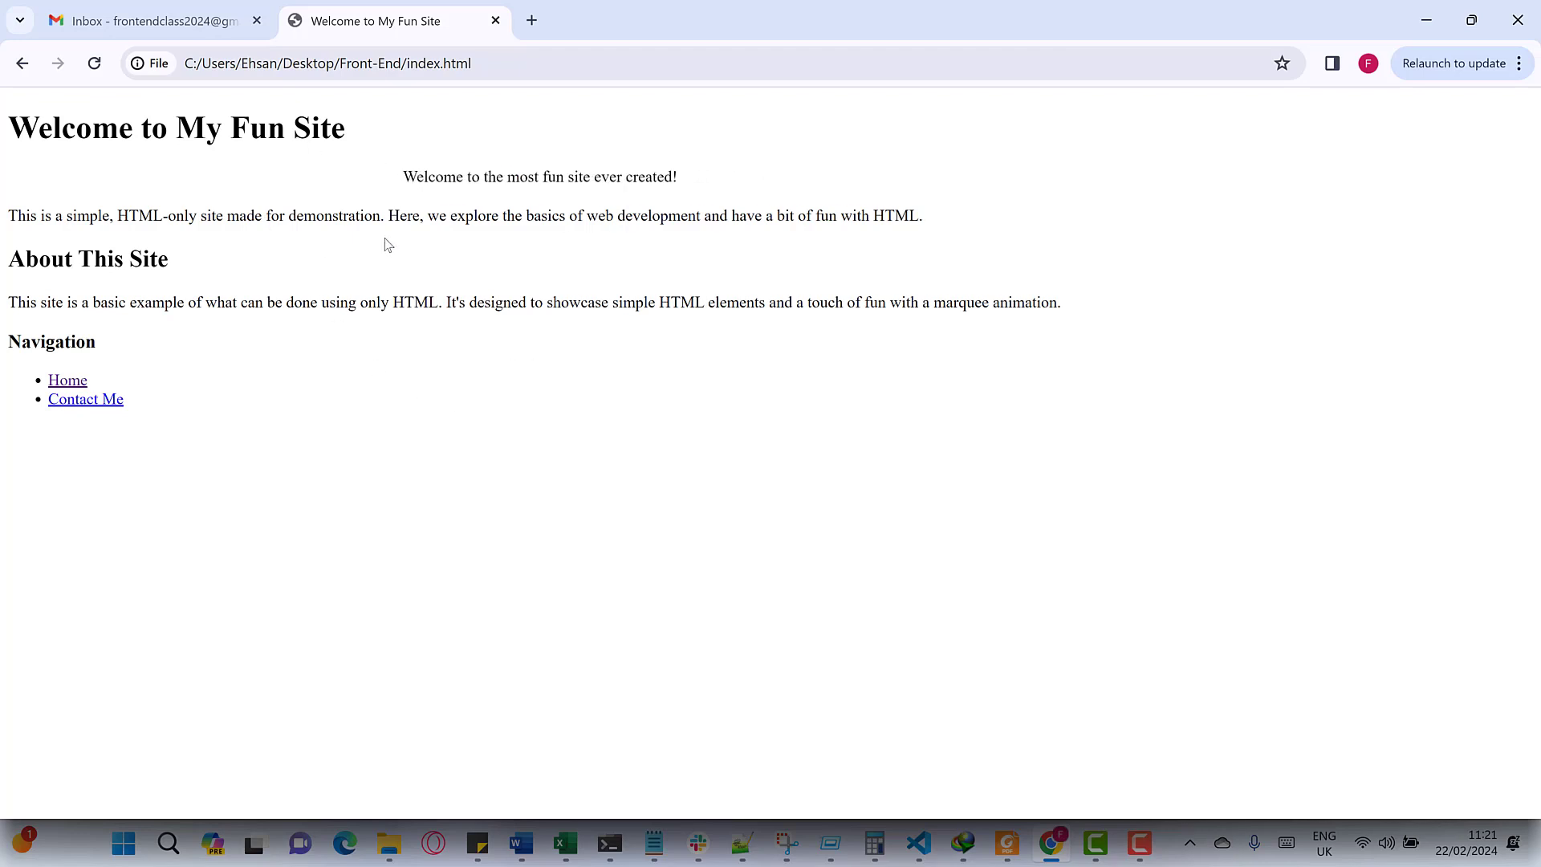
- Bring the Gmail Inbox tab to the front, leaving the local Fun Site page open
{"action": "left_click", "coordinate": [145, 20]}
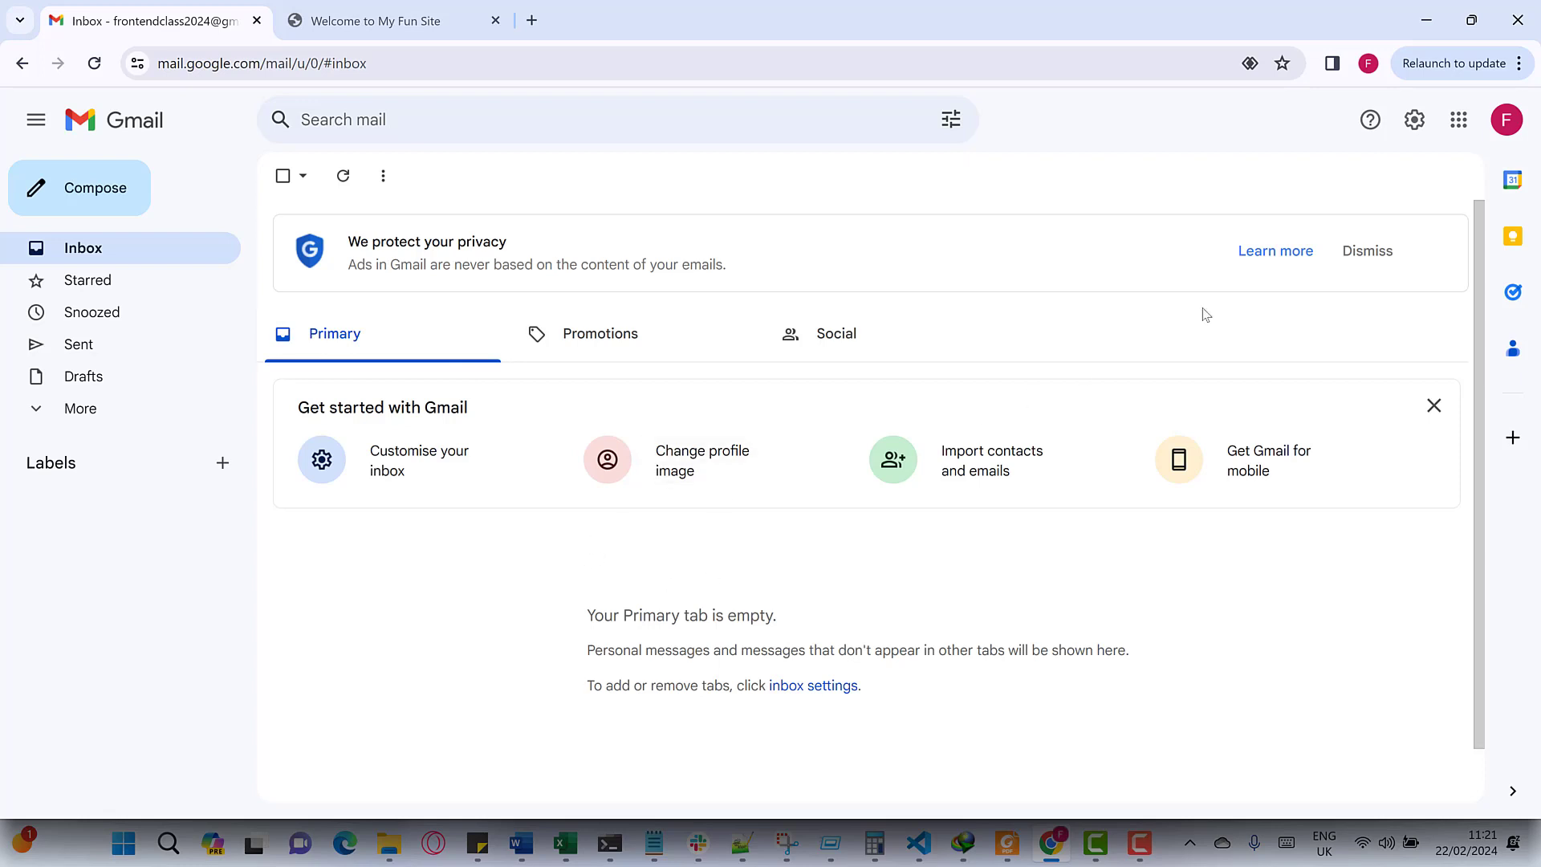
{"action": "left_click", "coordinate": [1508, 122]}
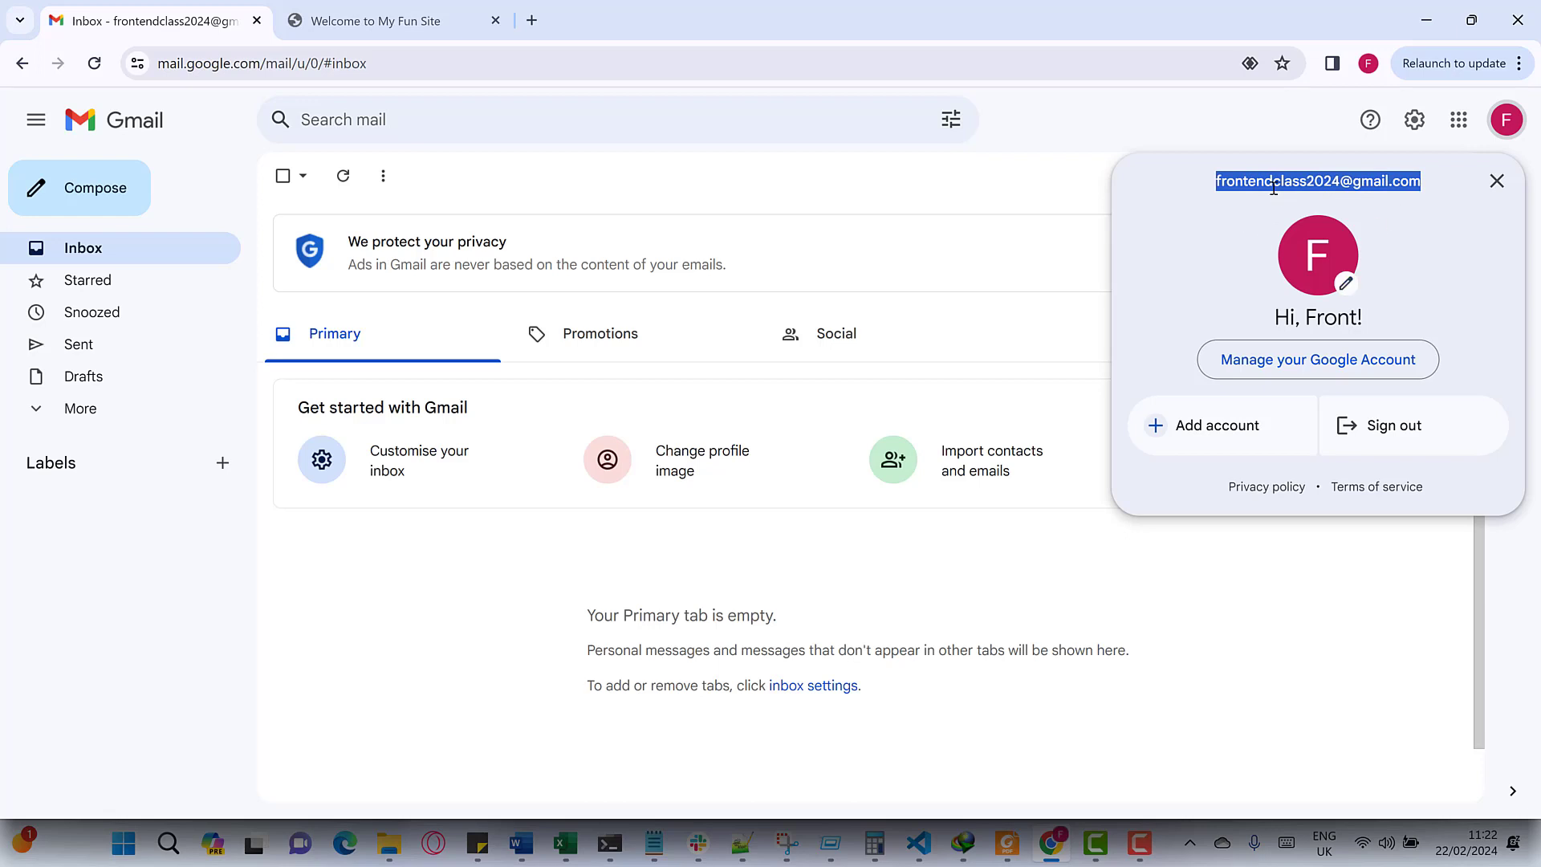
{"action": "left_click", "coordinate": [801, 209]}
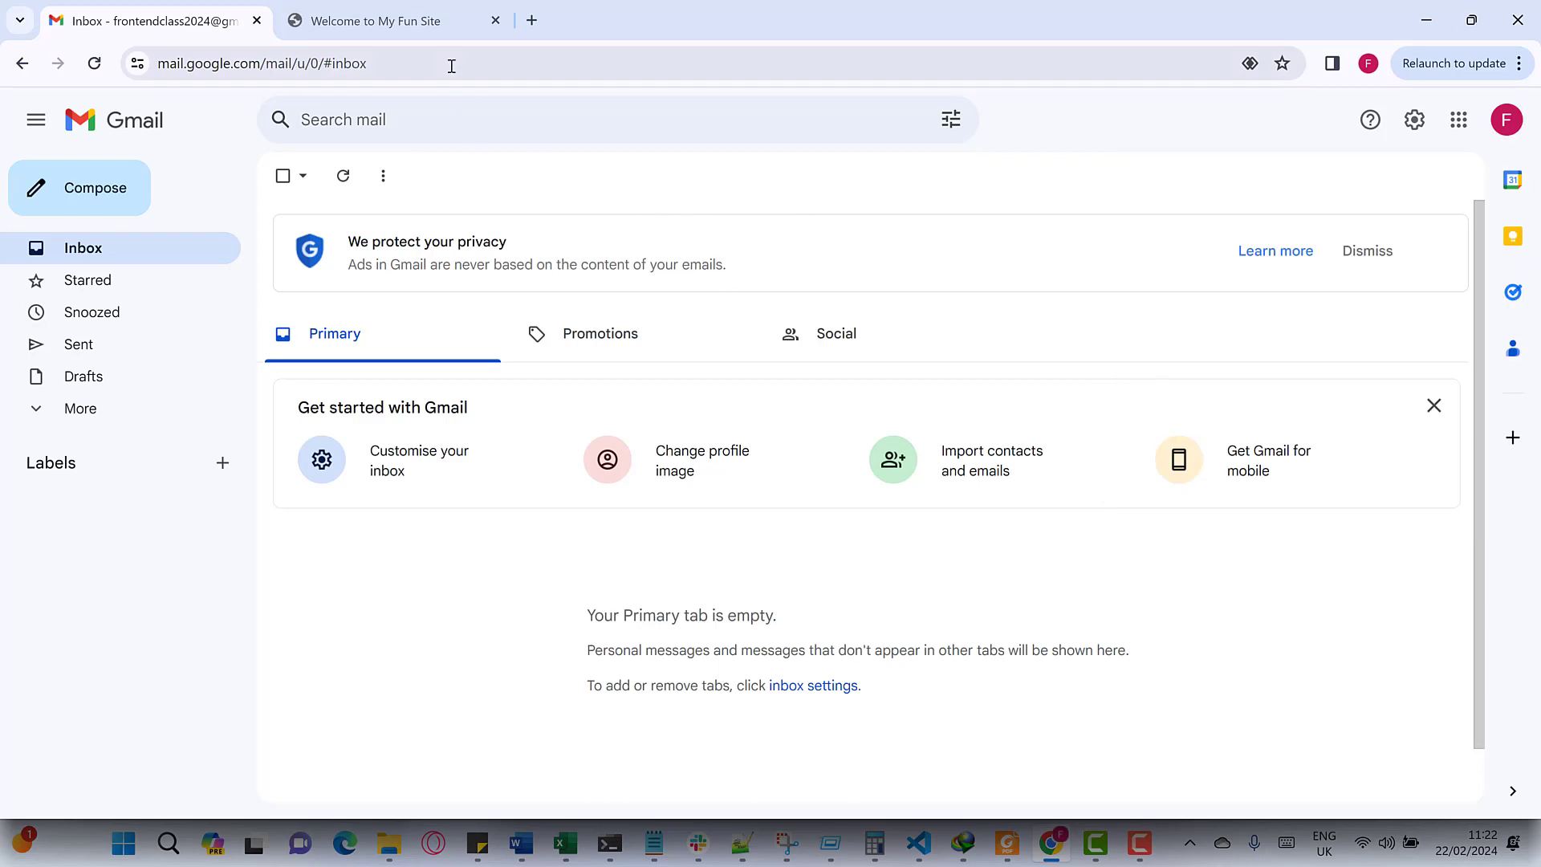
- Load github.com in a new tab and reach its Sign up page
{"action": "left_click", "coordinate": [530, 22]}
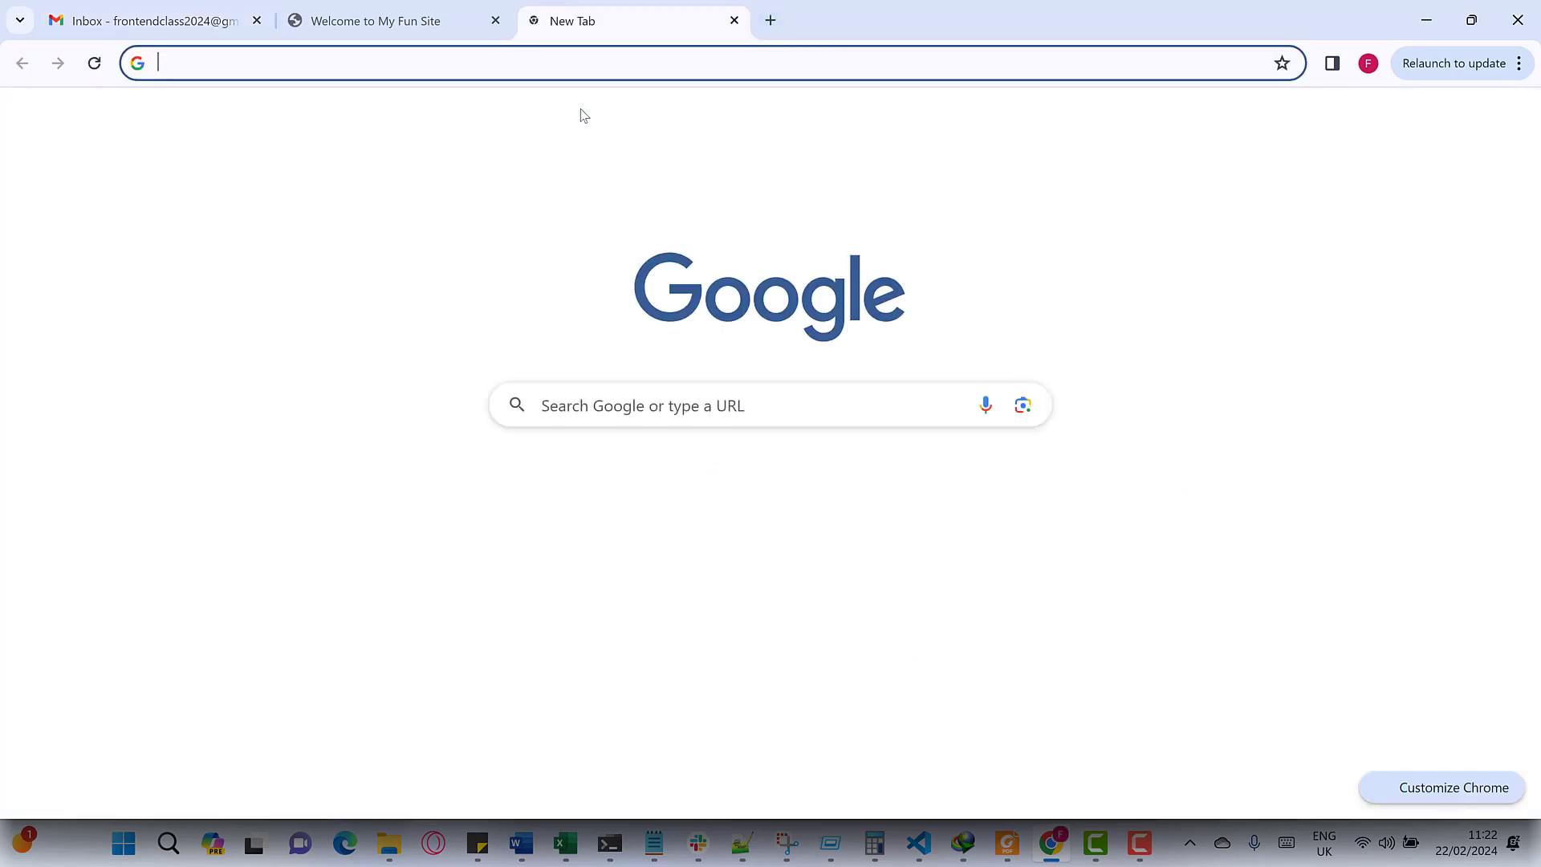
{"action": "type", "text": "gith"}
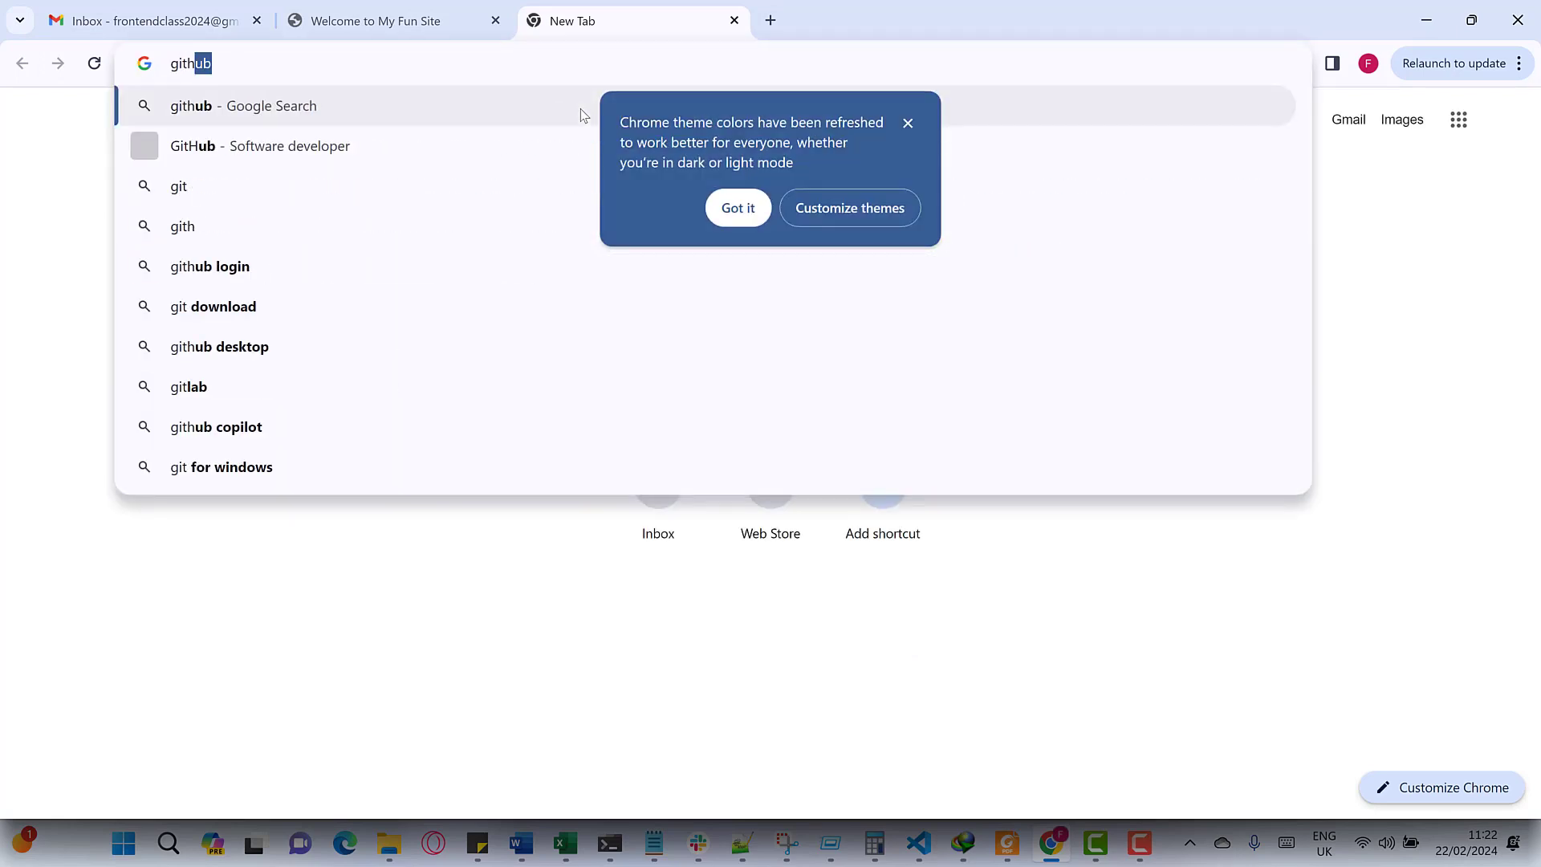
{"action": "type", "text": "ub.com"}
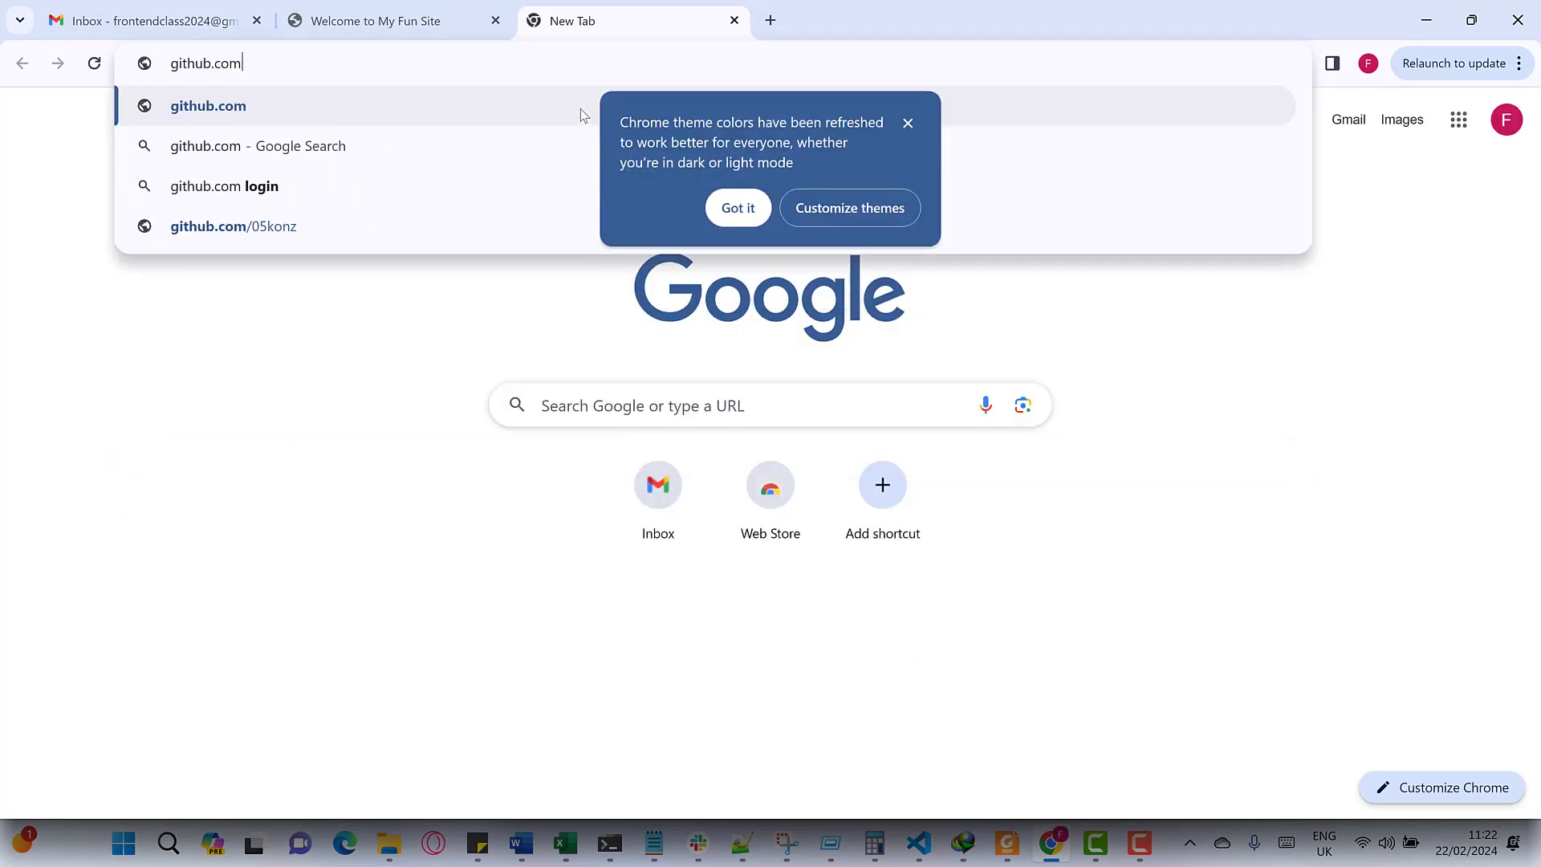
{"action": "key", "text": "Return"}
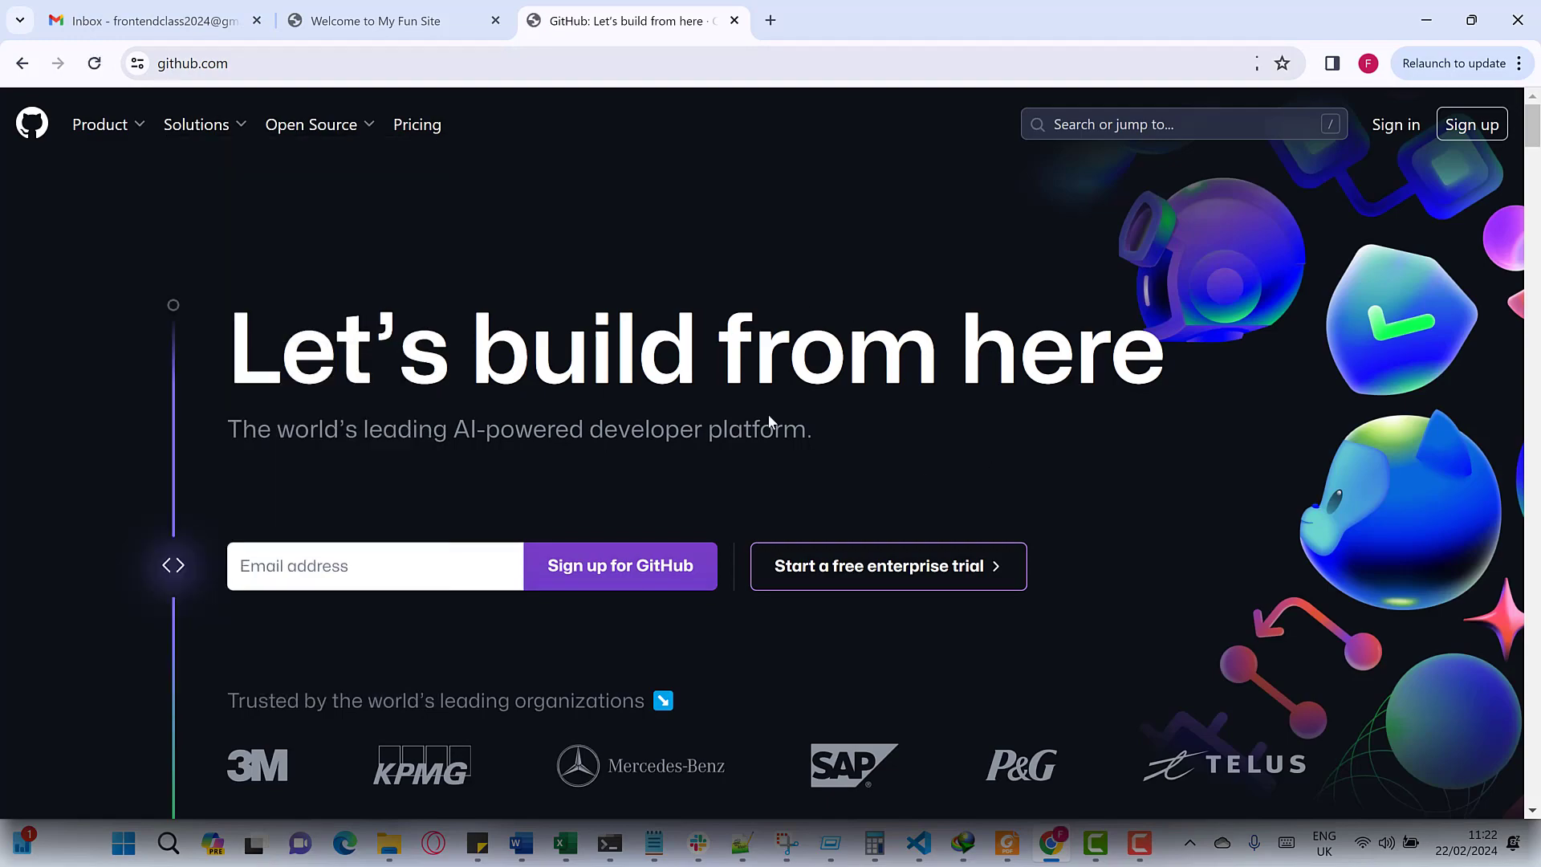
{"action": "scroll", "coordinate": [962, 304], "scroll_direction": "down", "scroll_amount": 15}
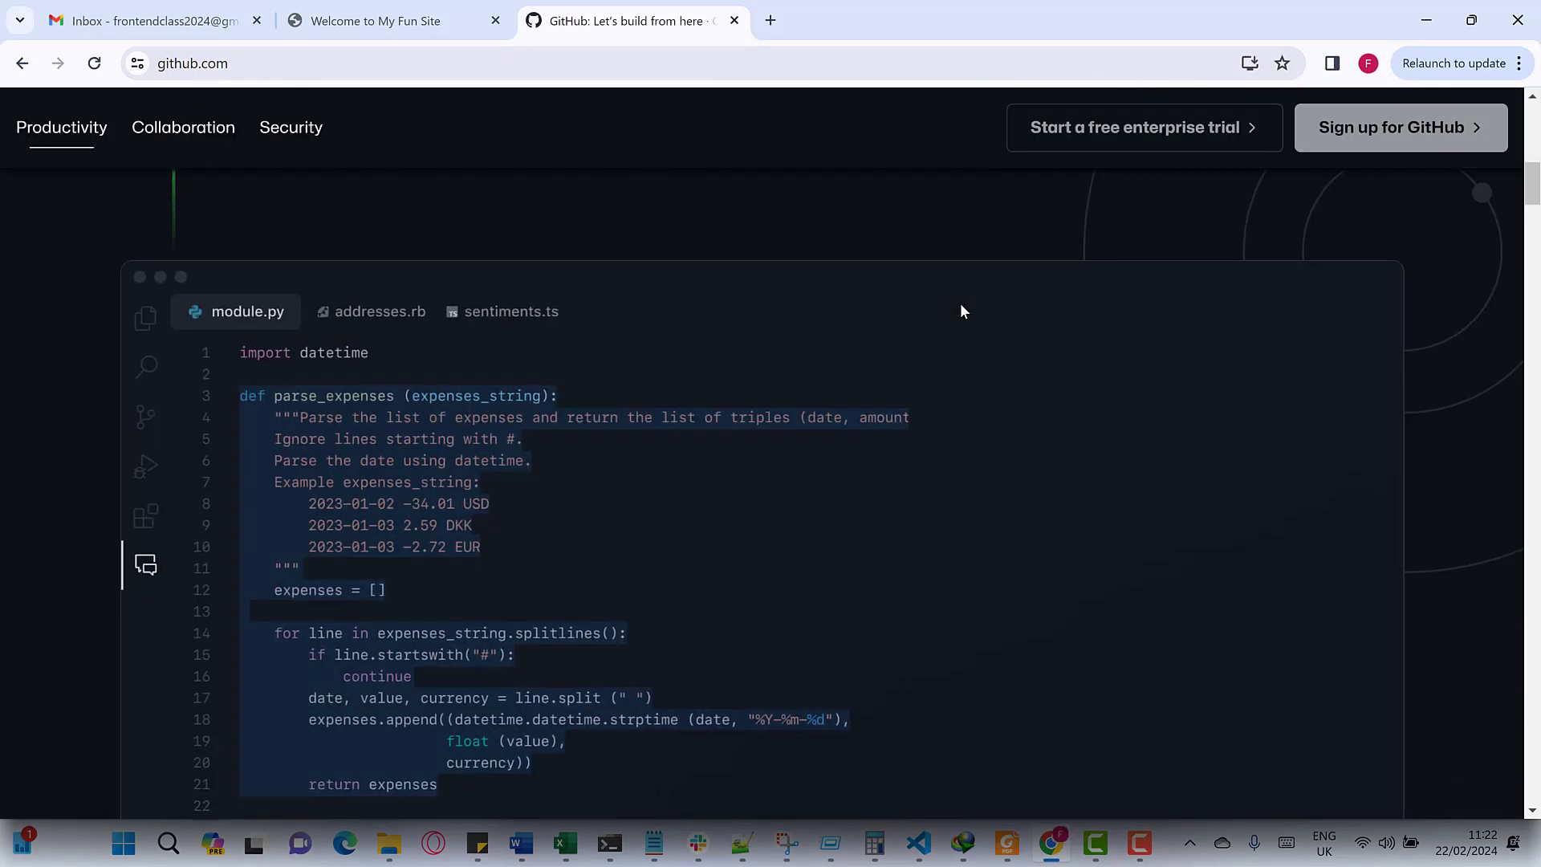
{"action": "scroll", "coordinate": [960, 312], "scroll_direction": "up", "scroll_amount": 15}
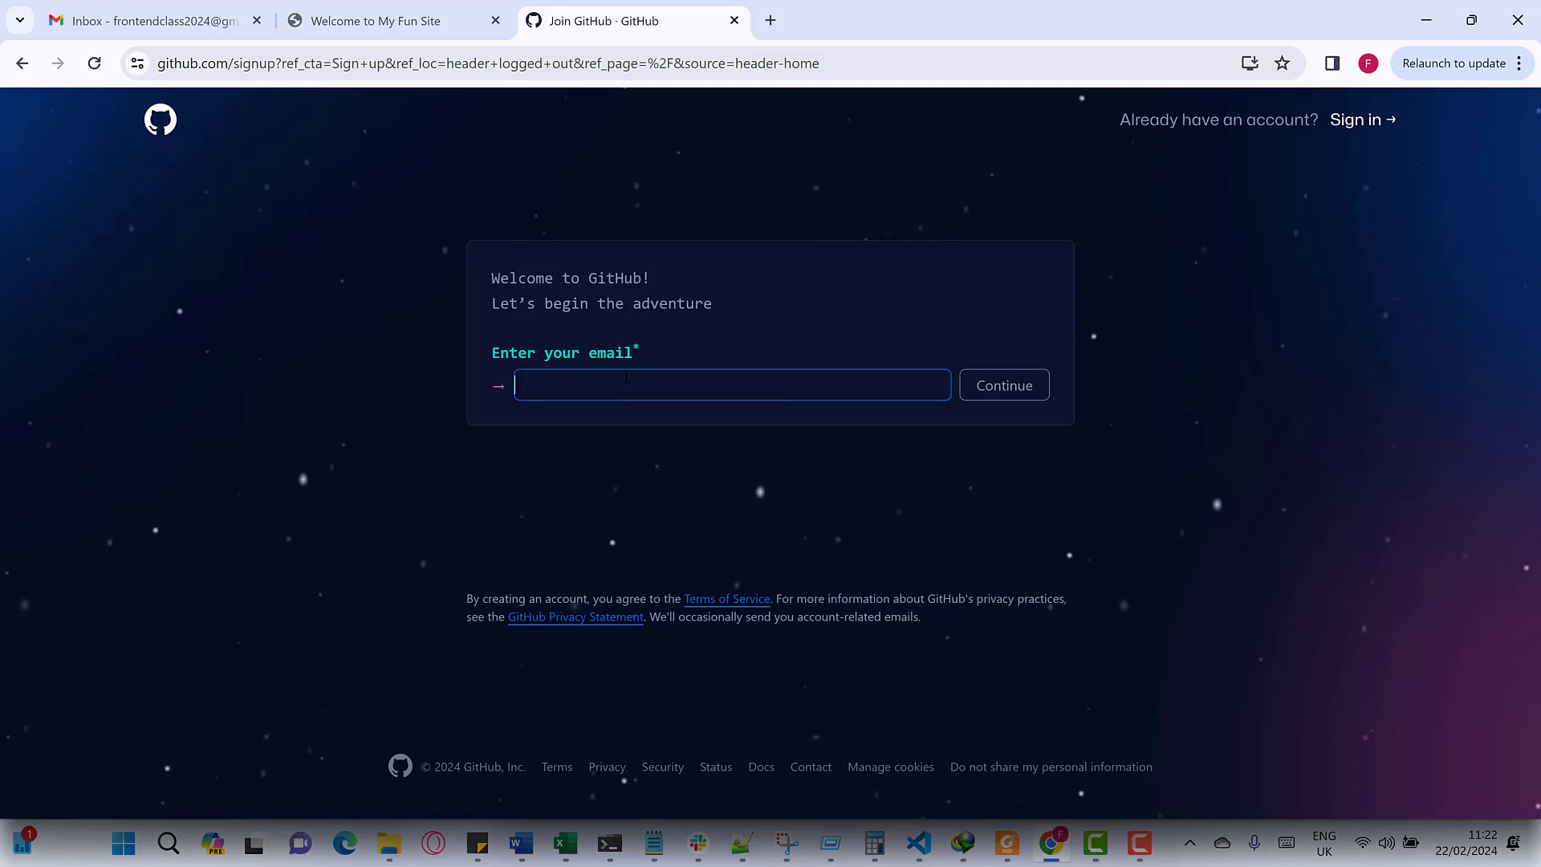
- Enter the sign-up e-mail address and continue to the password step
{"action": "key", "text": "ctrl+v"}
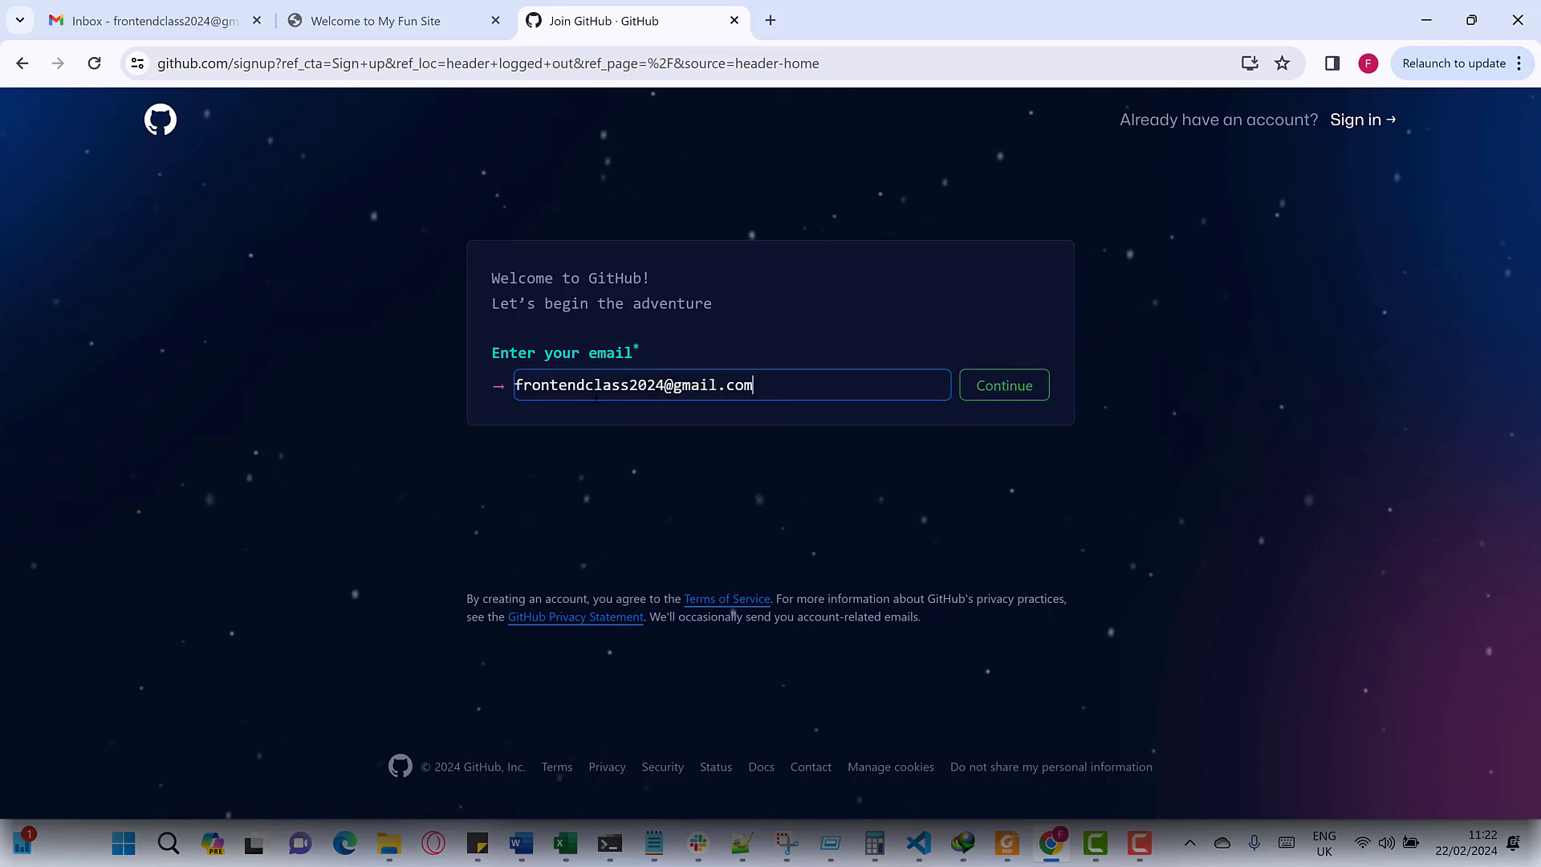
{"action": "left_click", "coordinate": [764, 486]}
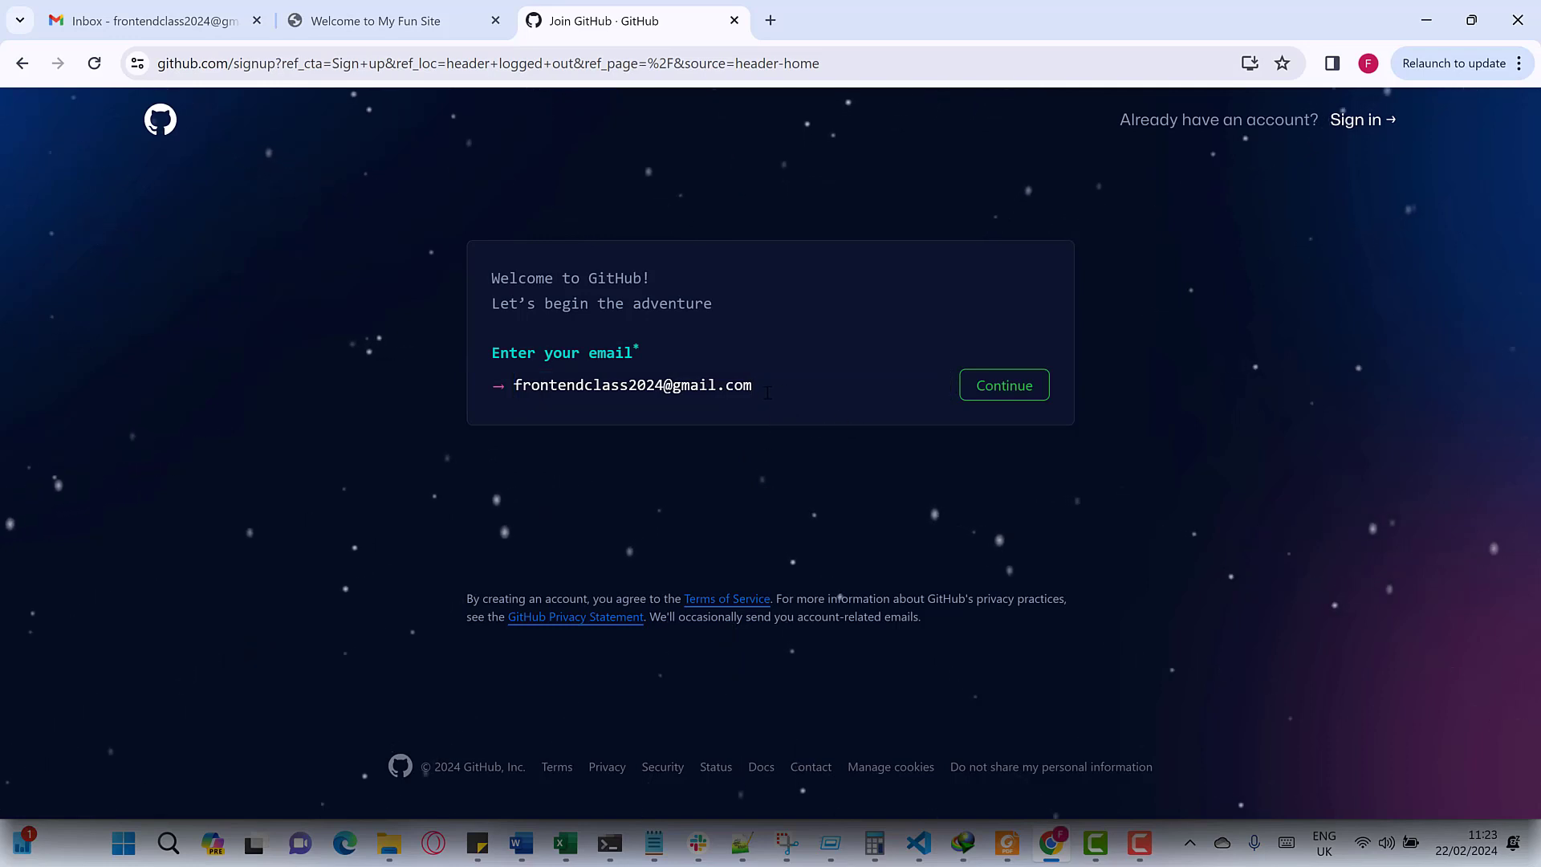
{"action": "left_click", "coordinate": [767, 393]}
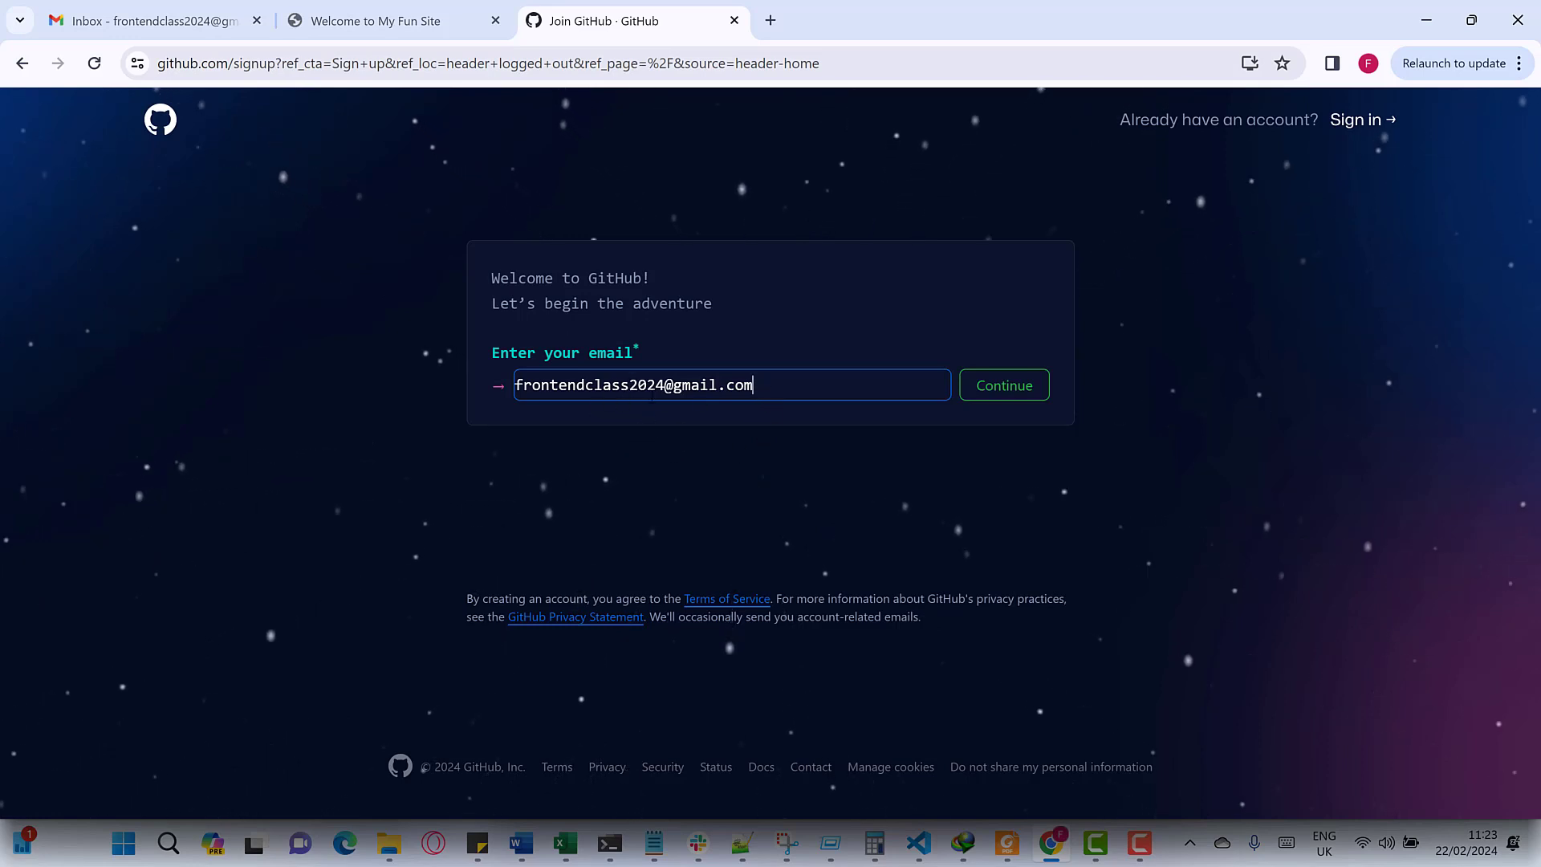
{"action": "key", "text": "ctrl+a"}
{"action": "left_click", "coordinate": [727, 421]}
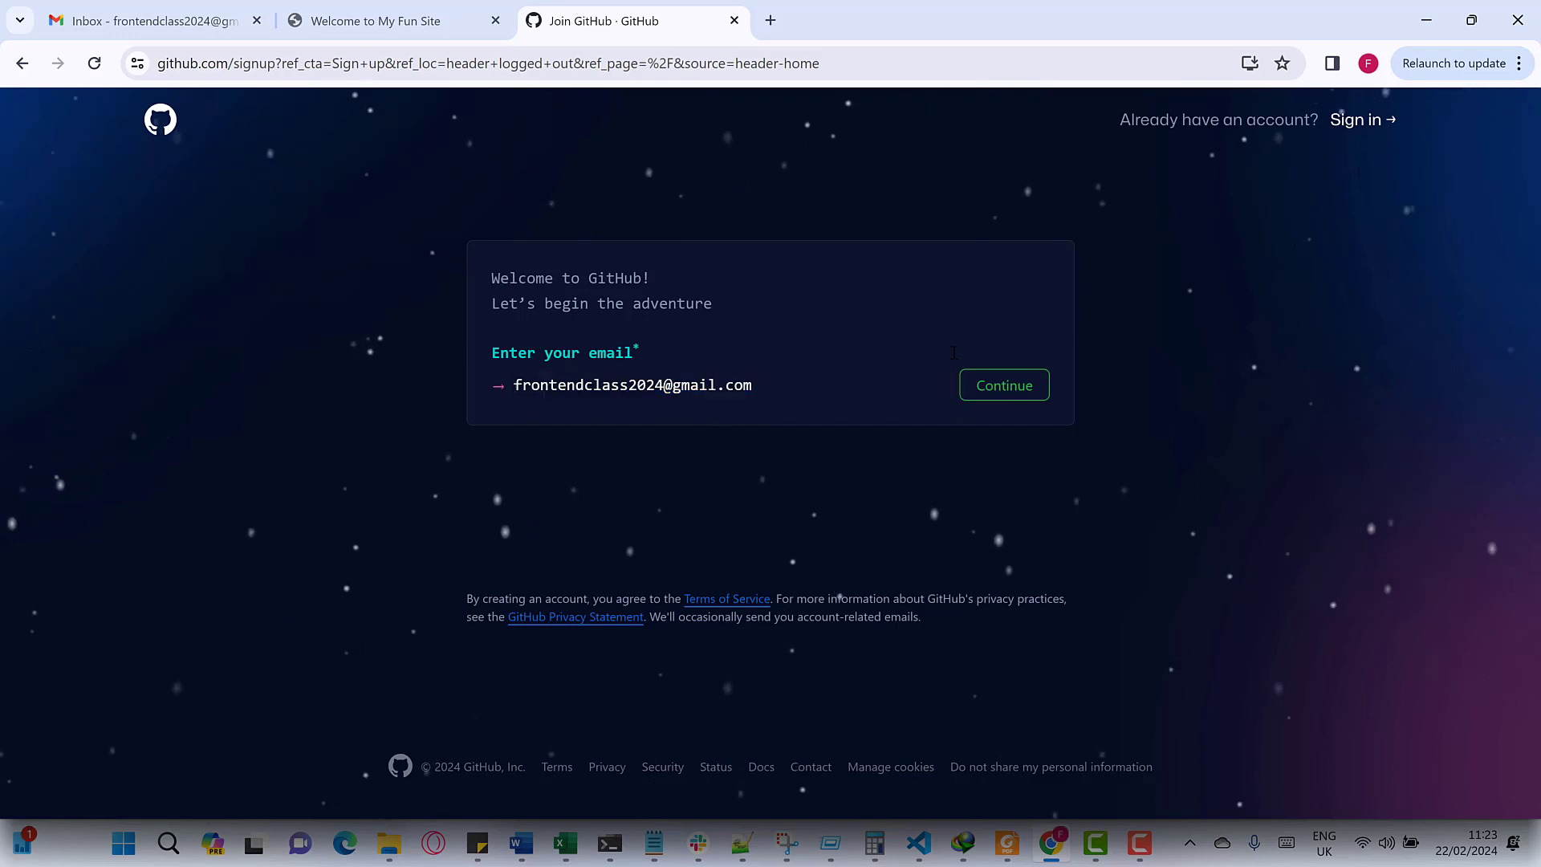
{"action": "left_click", "coordinate": [1001, 388]}
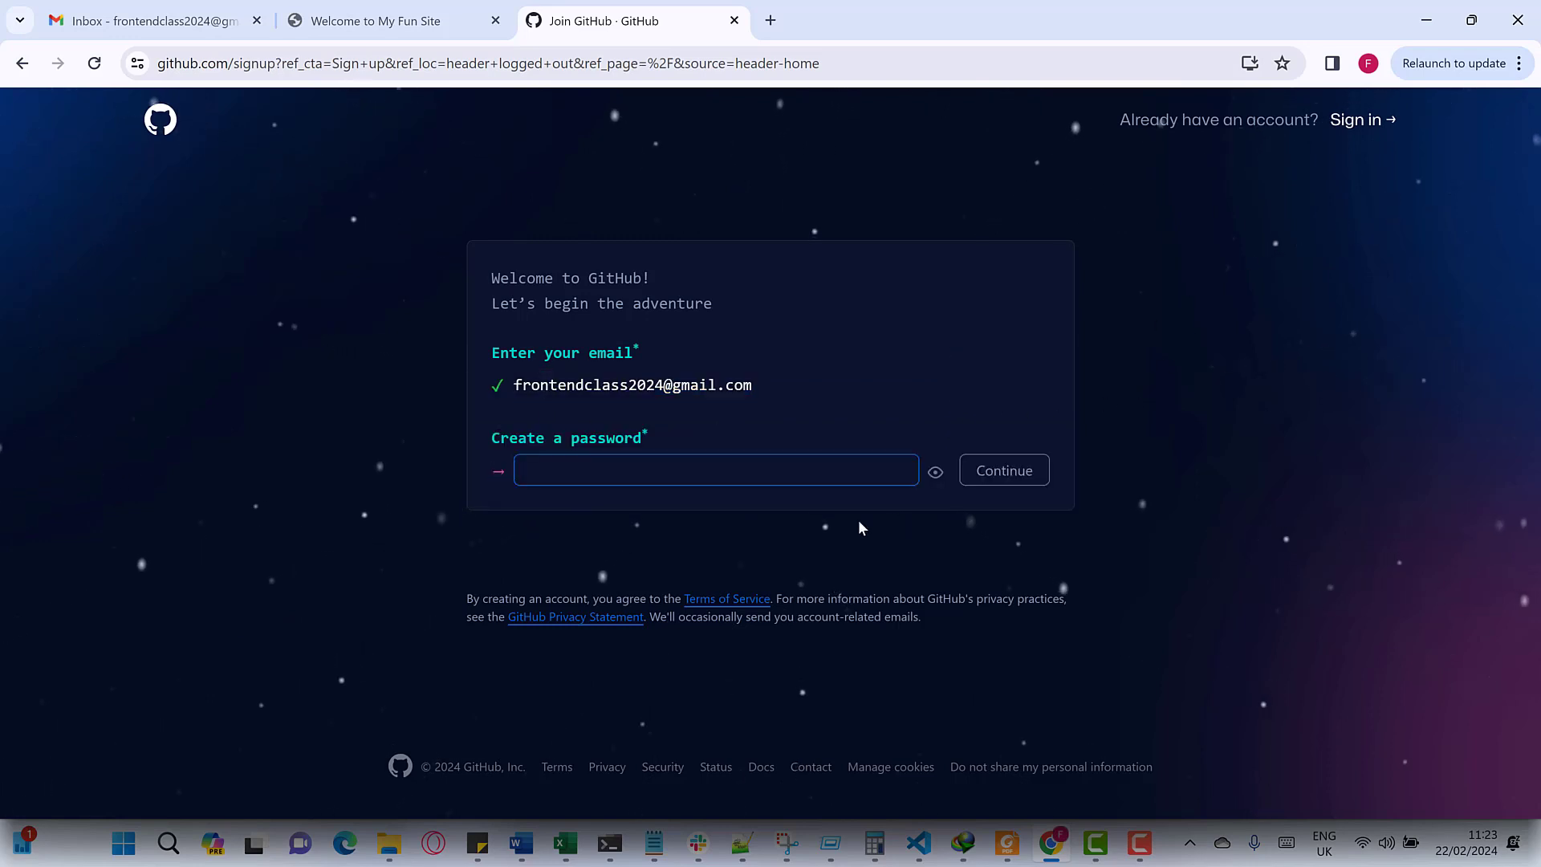
- Create the account password, replacing a too-short first attempt with a longer one
{"action": "left_click", "coordinate": [600, 480]}
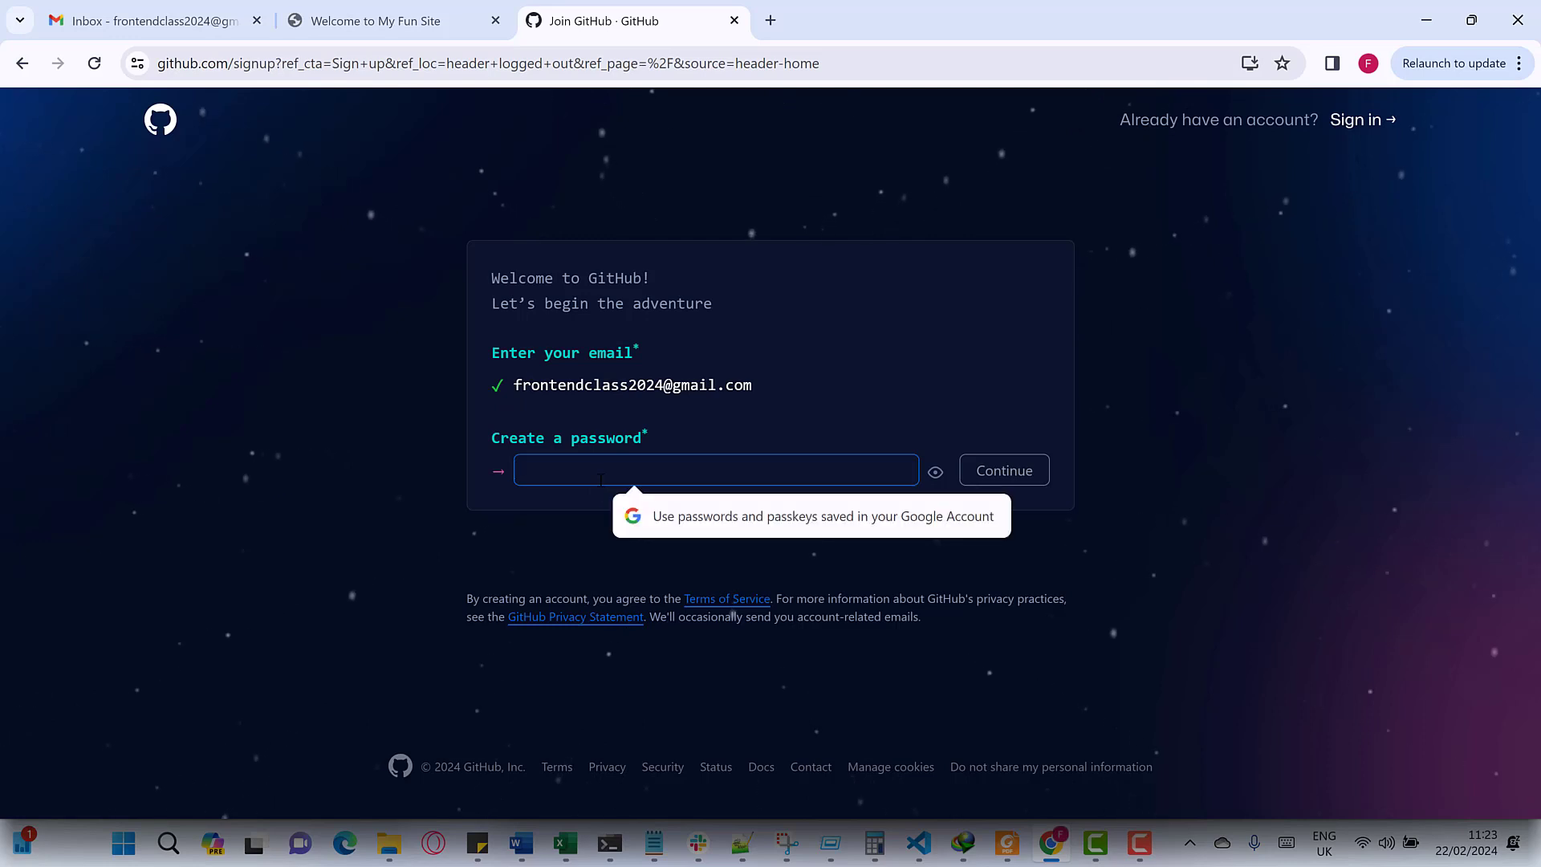
{"action": "type", "text": "a"}
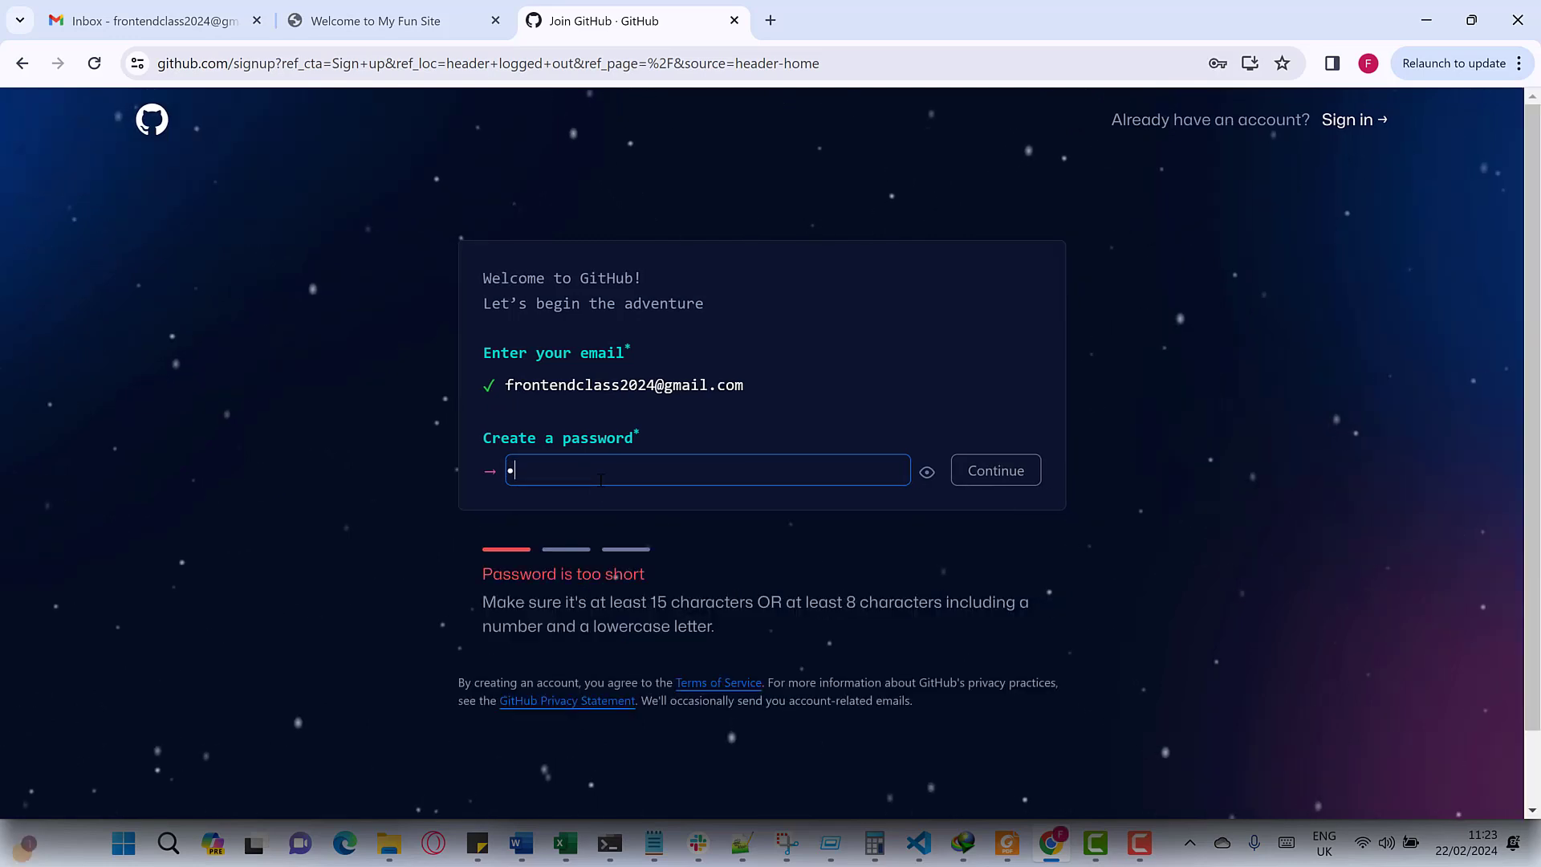
{"action": "type", "text": "bcde"}
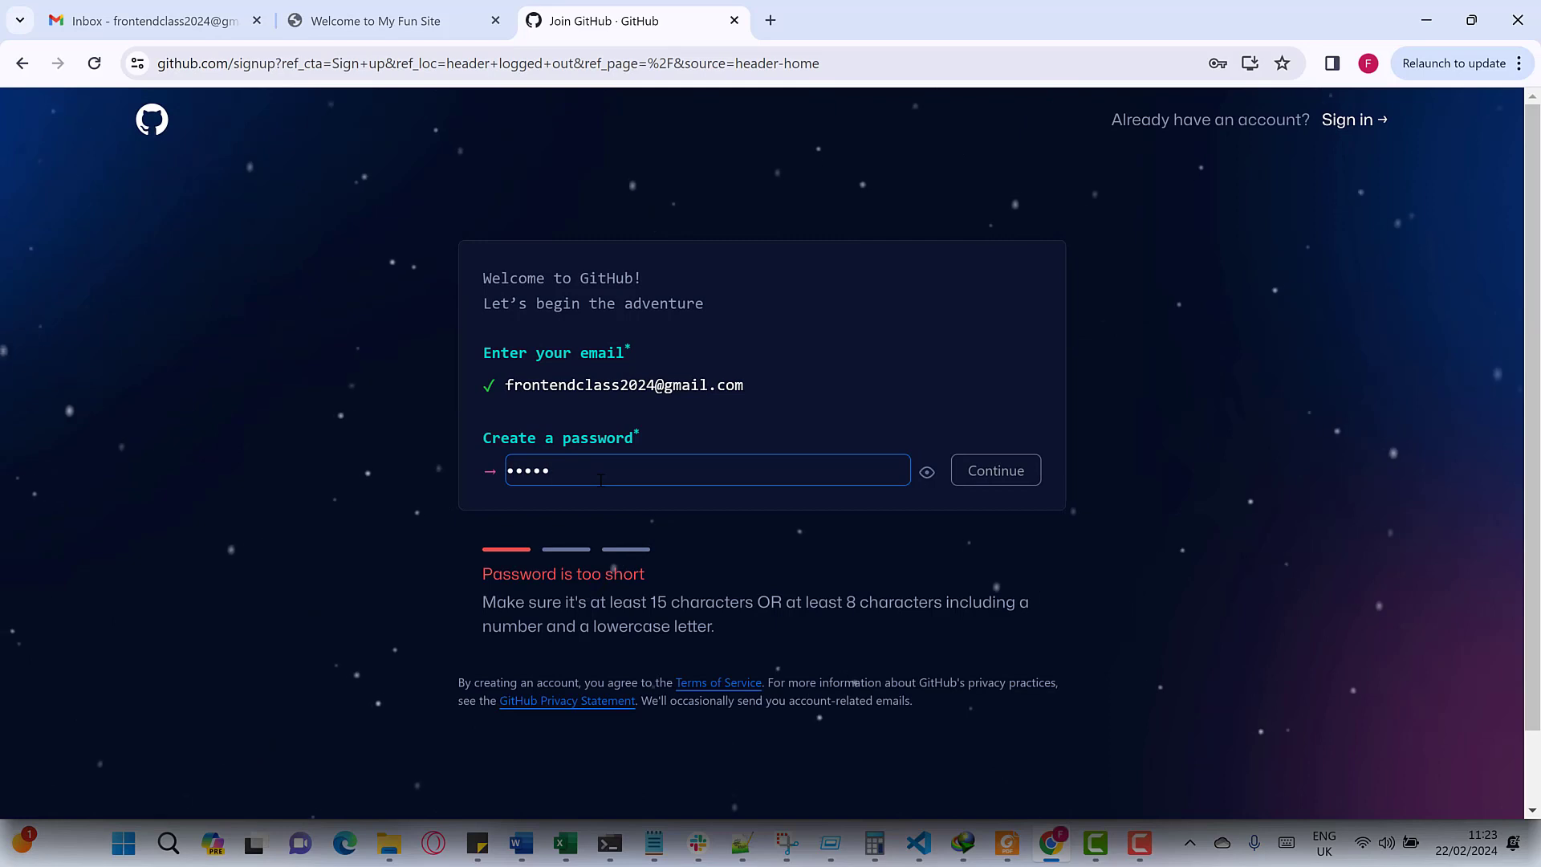
{"action": "type", "text": "f"}
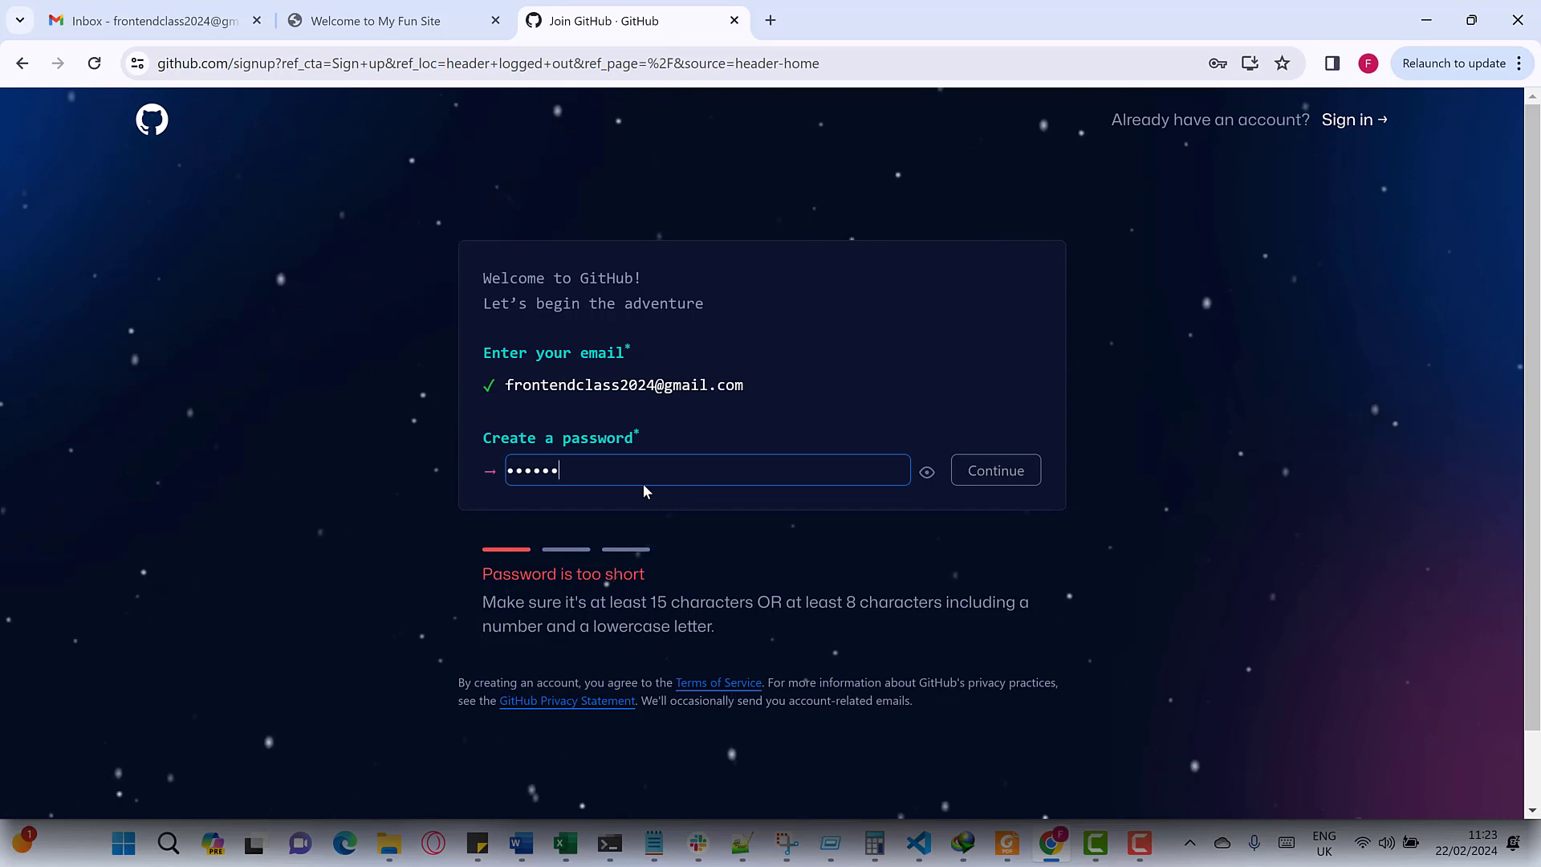
{"action": "key", "text": "ctrl+a"}
{"action": "type", "text": "123"}
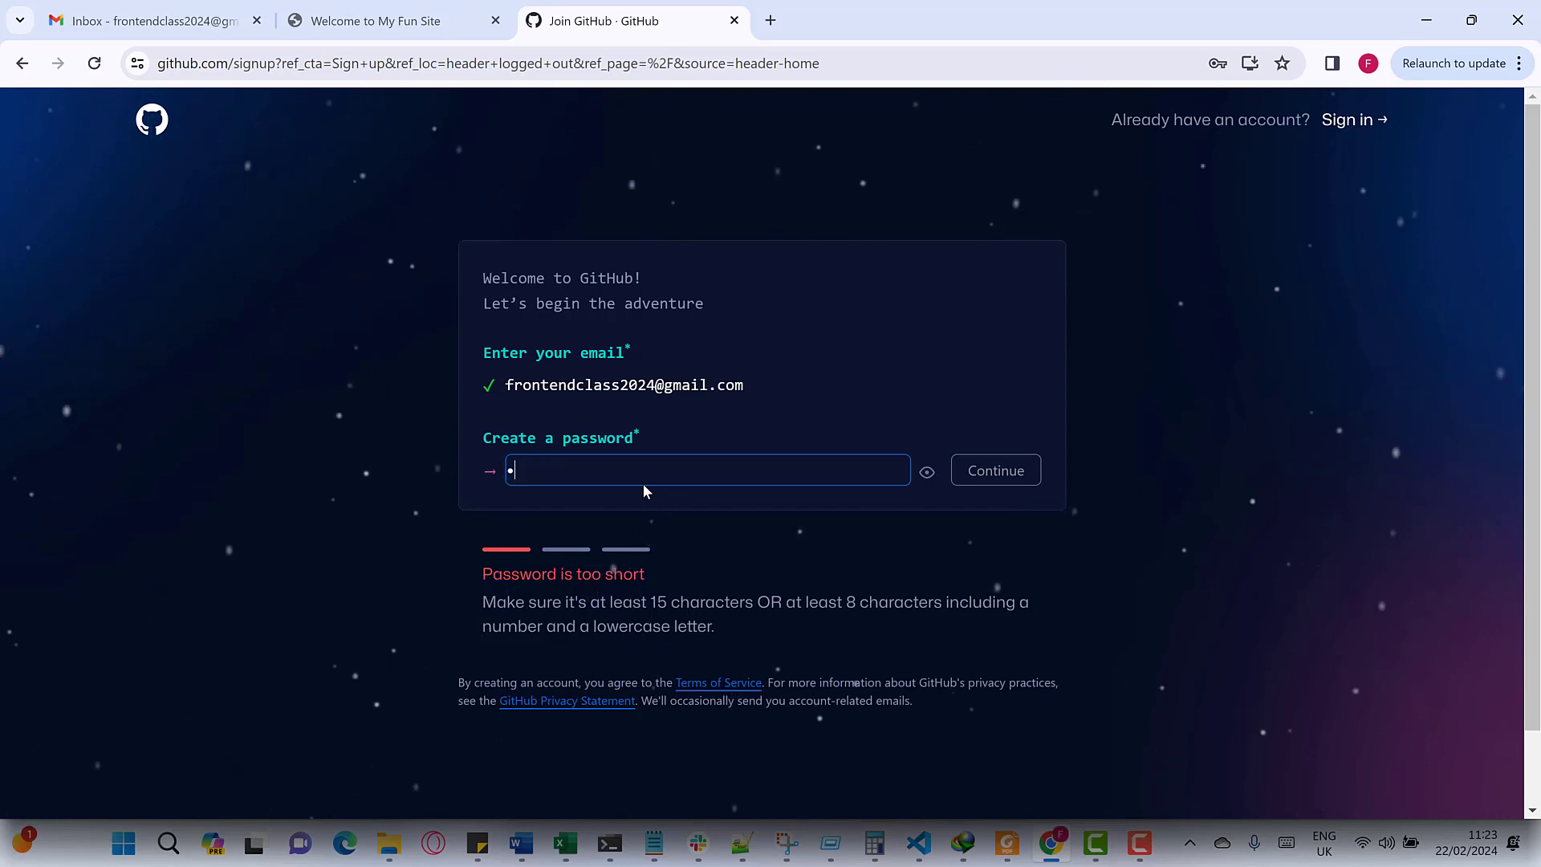
{"action": "type", "text": "45678"}
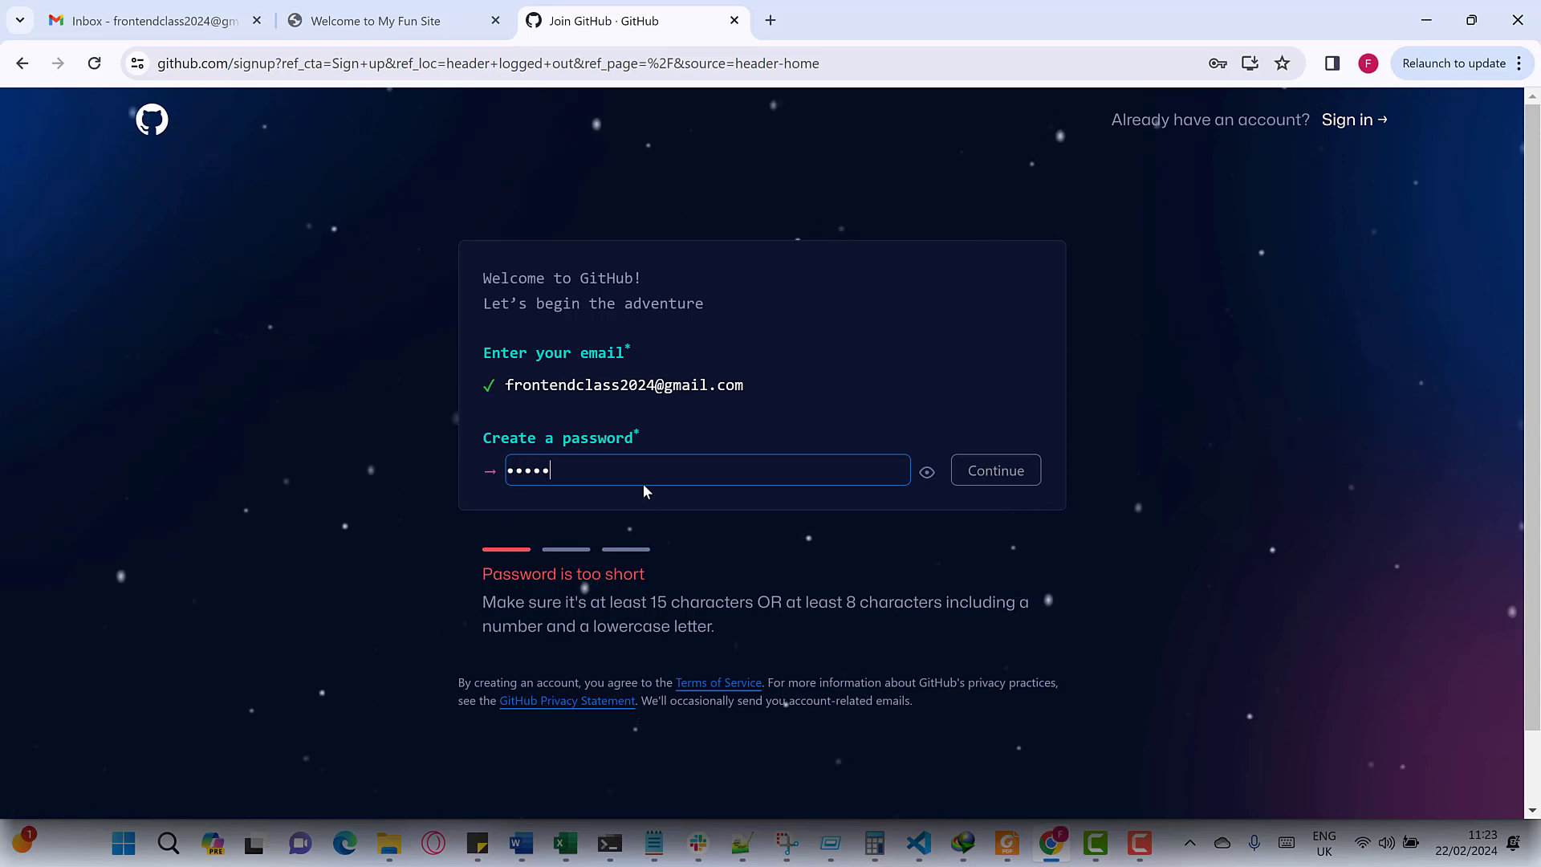
{"action": "type", "text": "9012"}
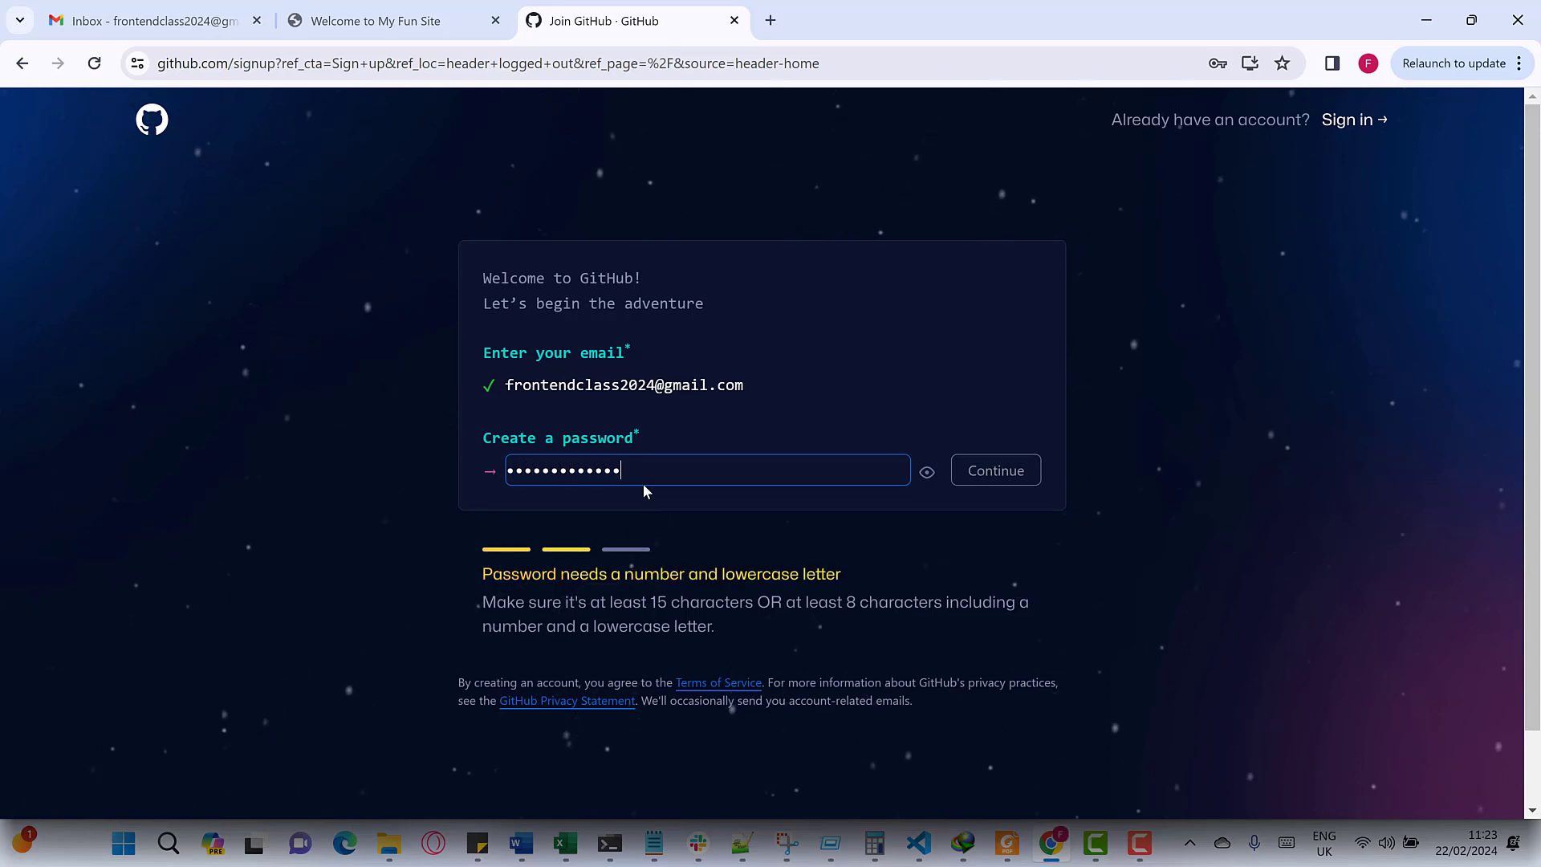
{"action": "type", "text": "ab"}
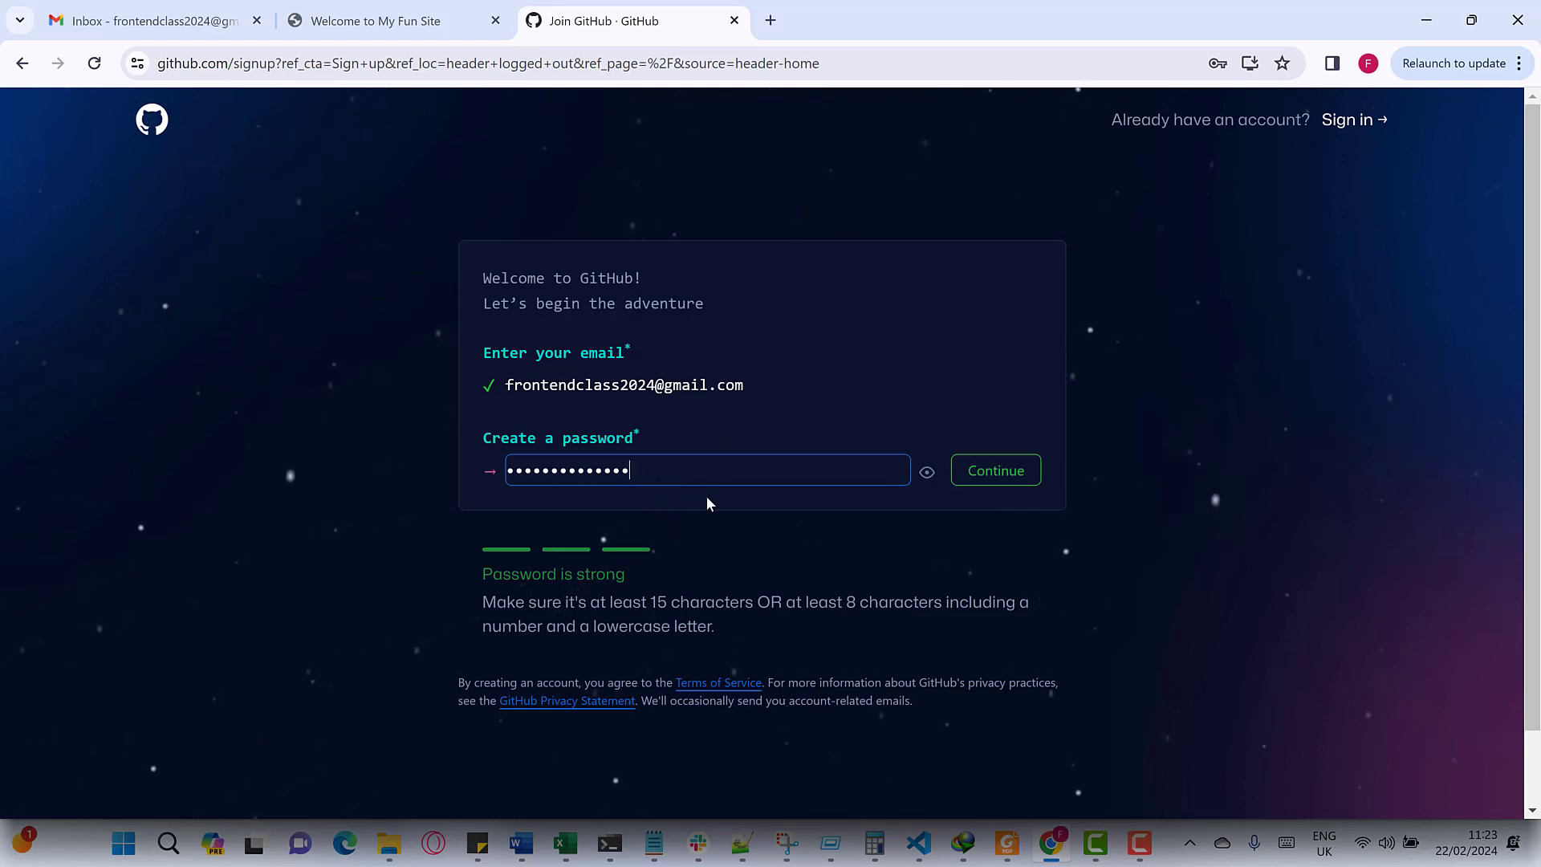
- Confirm the password and register the available username 'frontendclass2024'
{"action": "left_click", "coordinate": [1010, 485]}
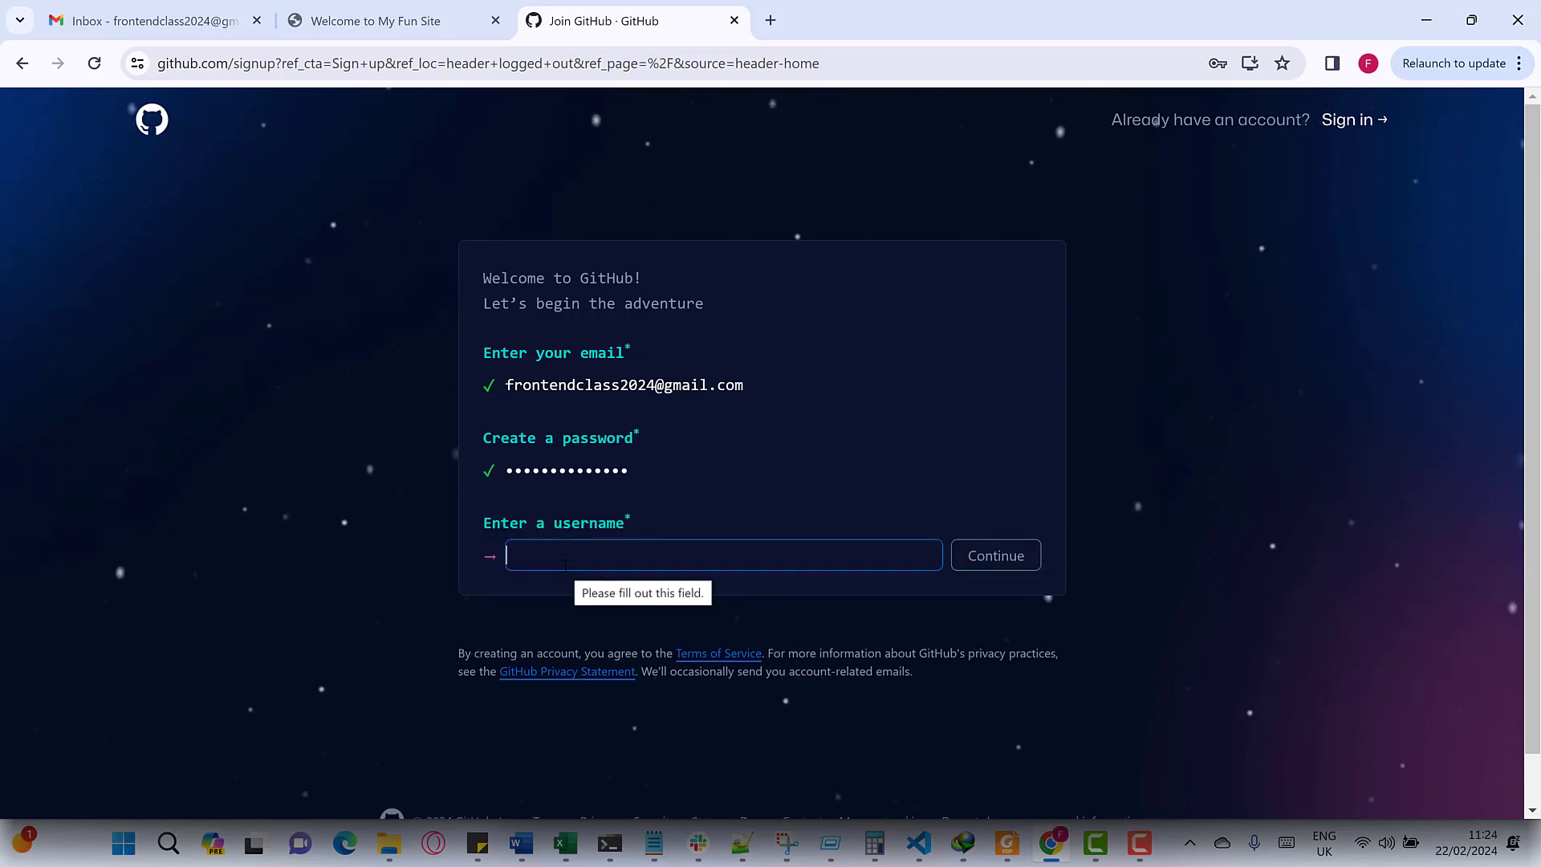
{"action": "type", "text": "fron"}
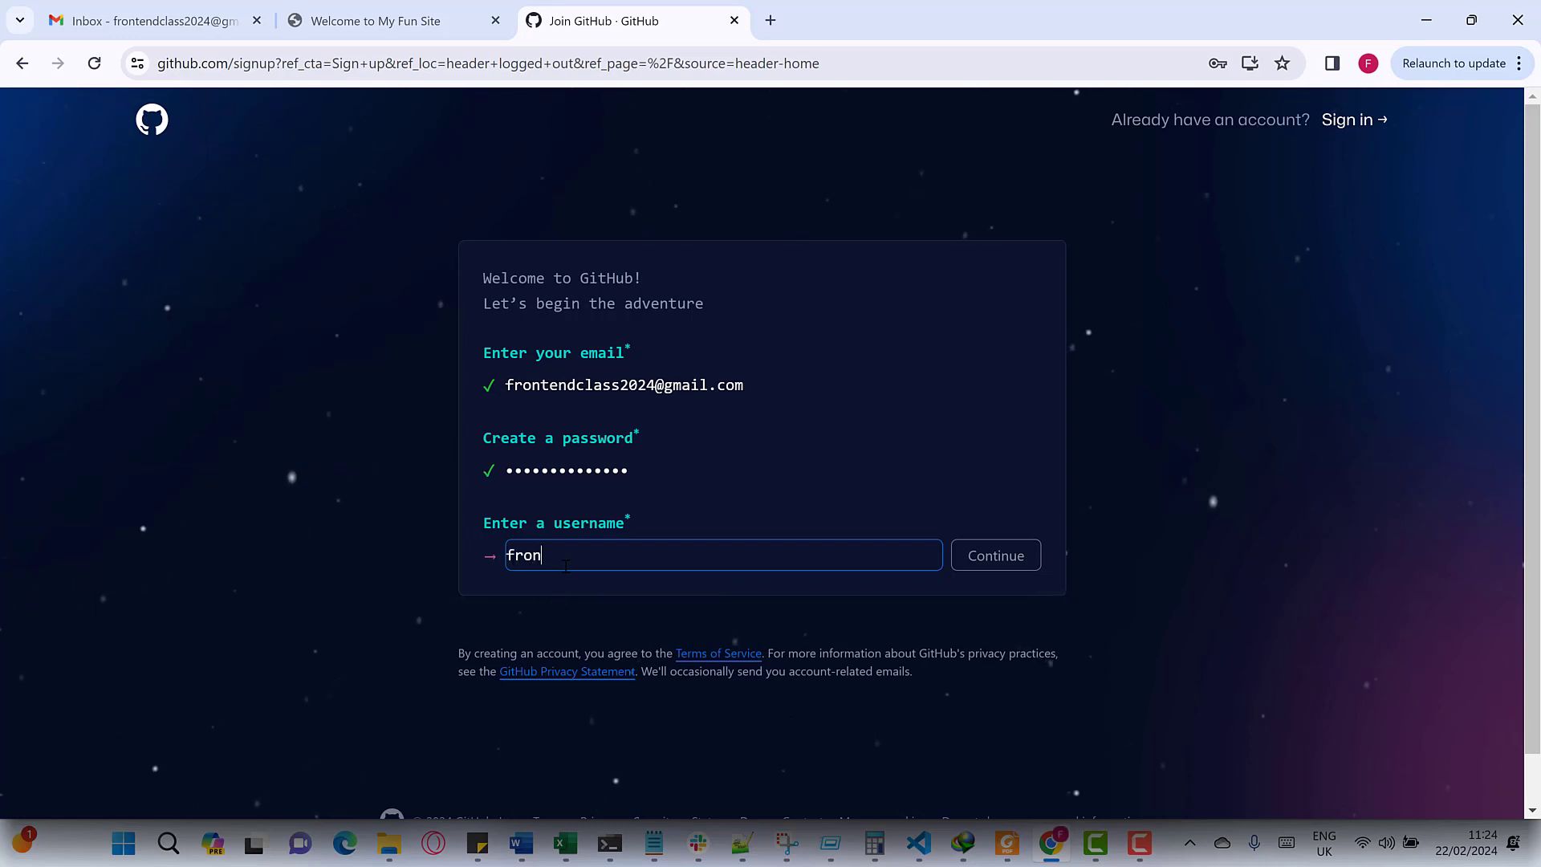
{"action": "type", "text": "tend"}
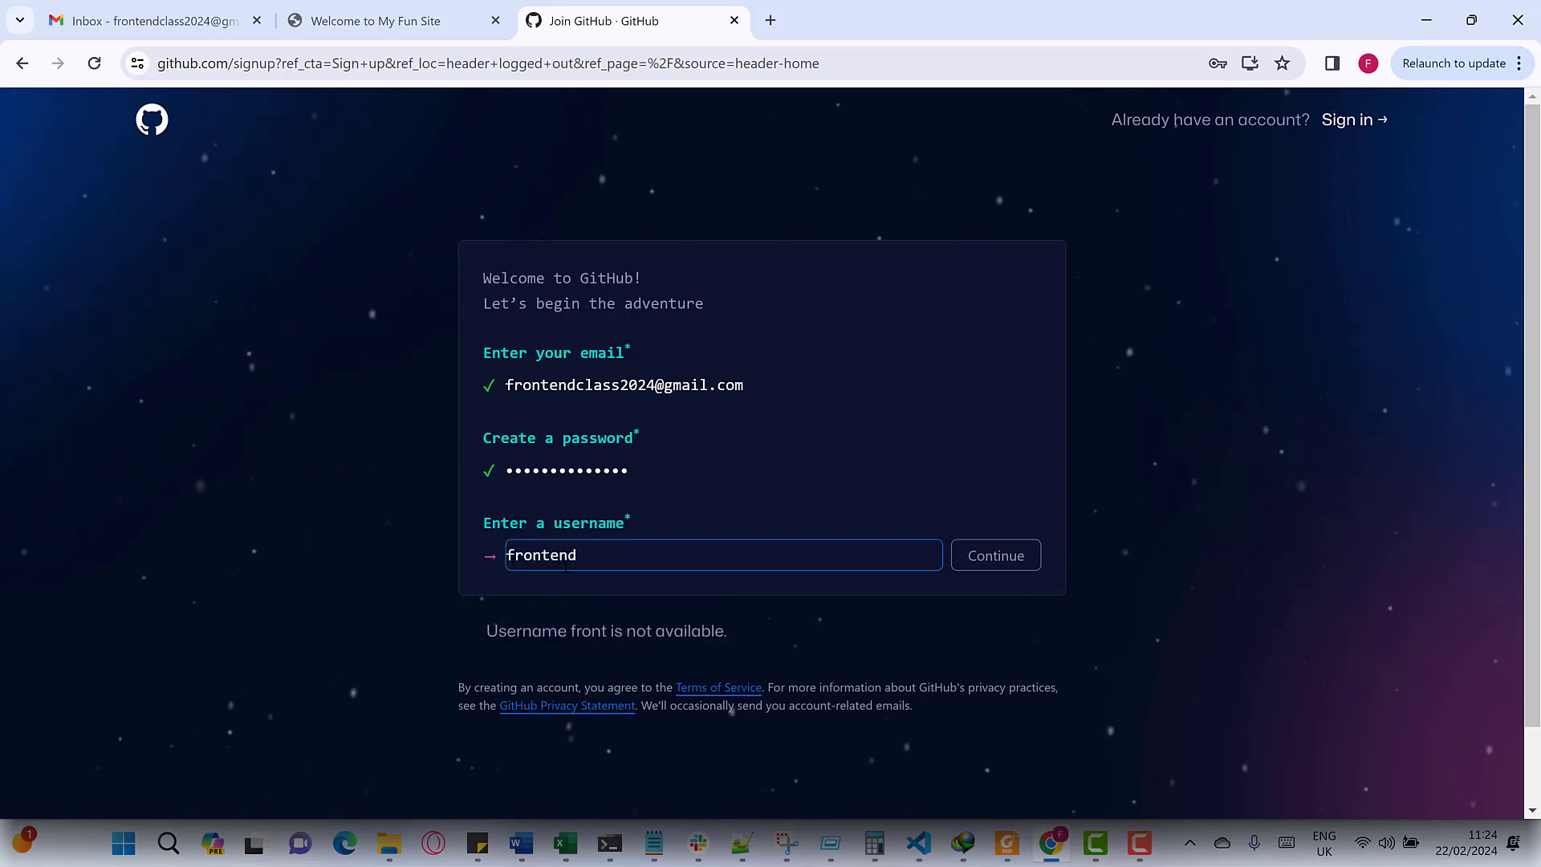
{"action": "type", "text": "class"}
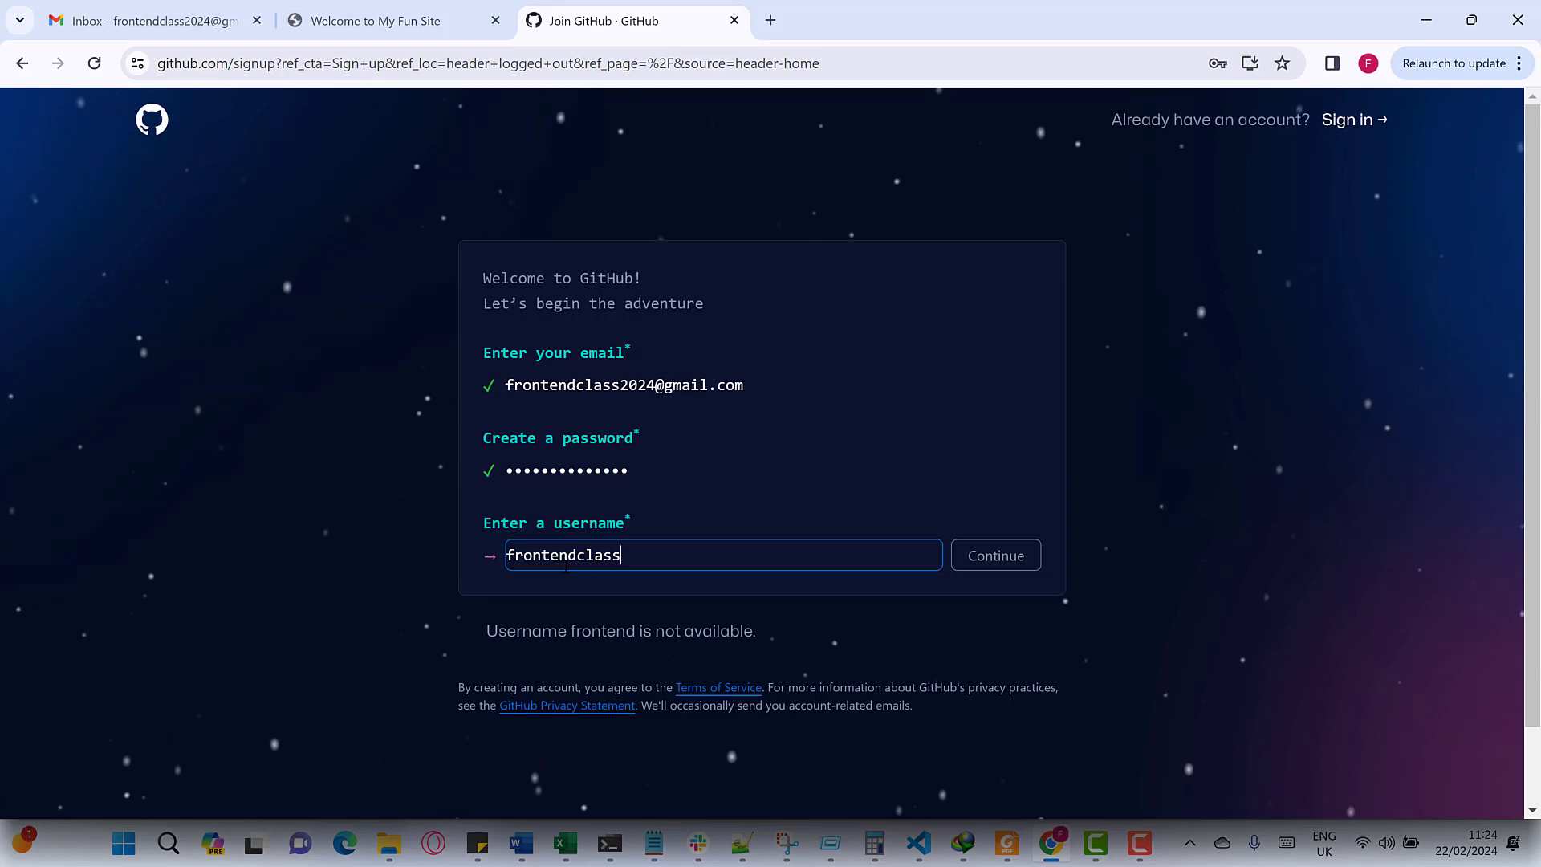
{"action": "type", "text": "202"}
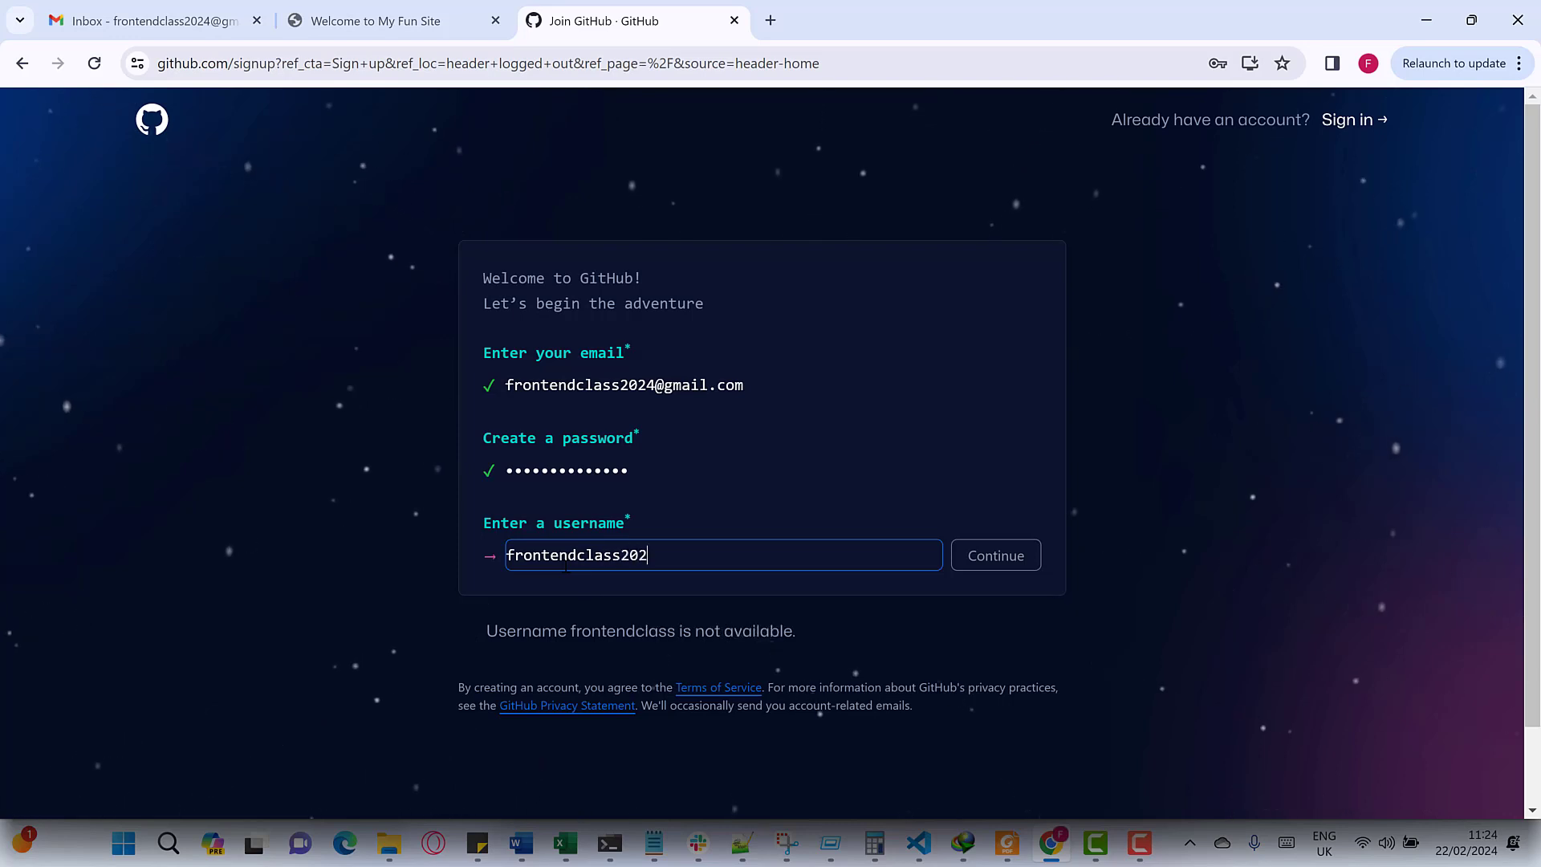
{"action": "type", "text": "4"}
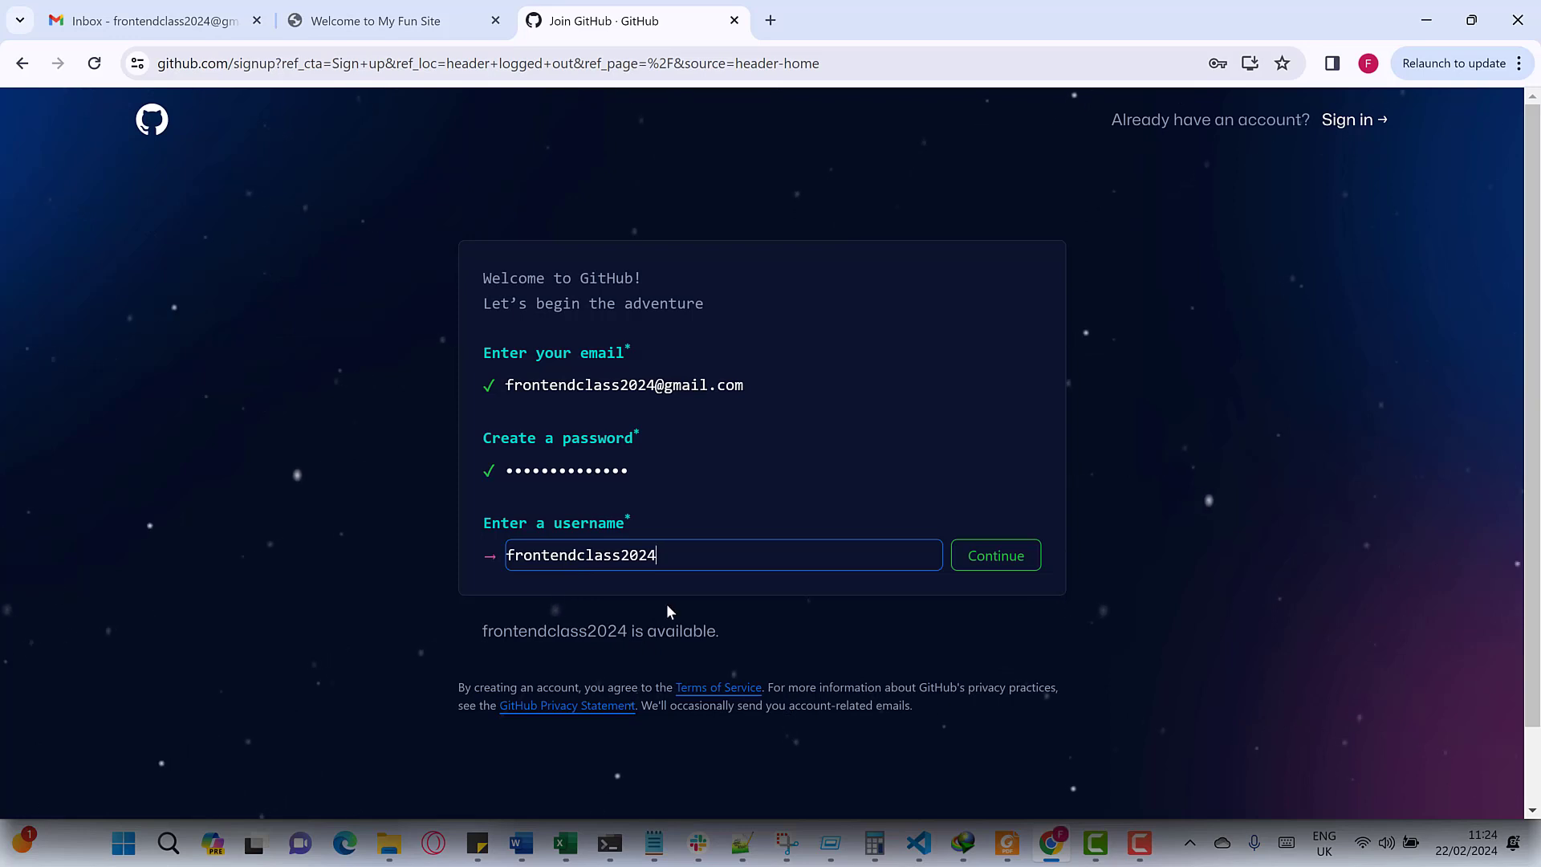
{"action": "key", "text": "BackSpace"}
{"action": "key", "text": "BackSpace"}
{"action": "key", "text": "BackSpace"}
{"action": "key", "text": "BackSpace"}
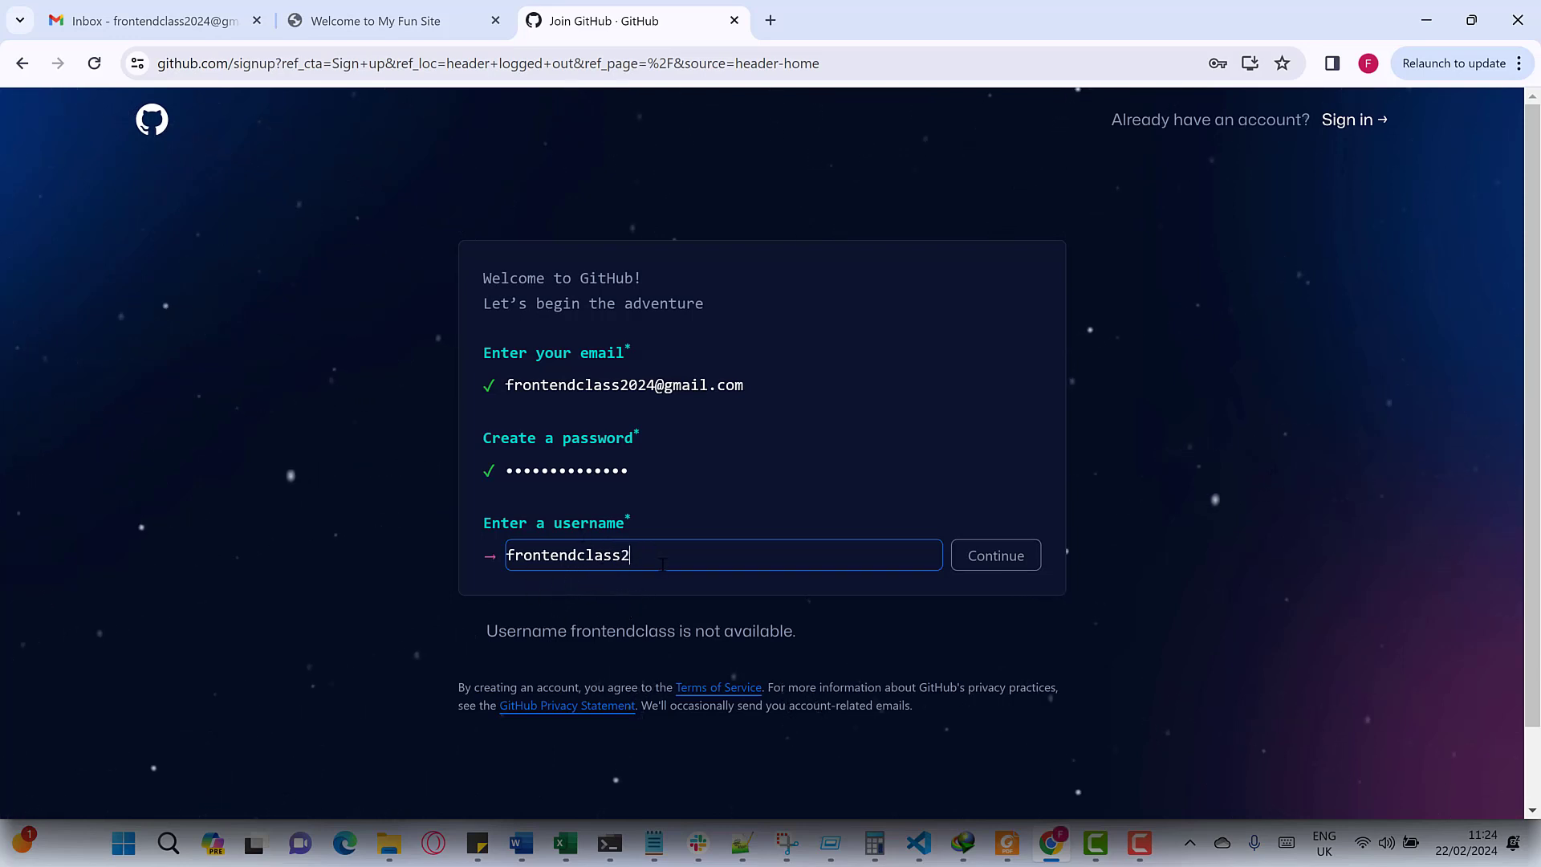
{"action": "type", "text": "4"}
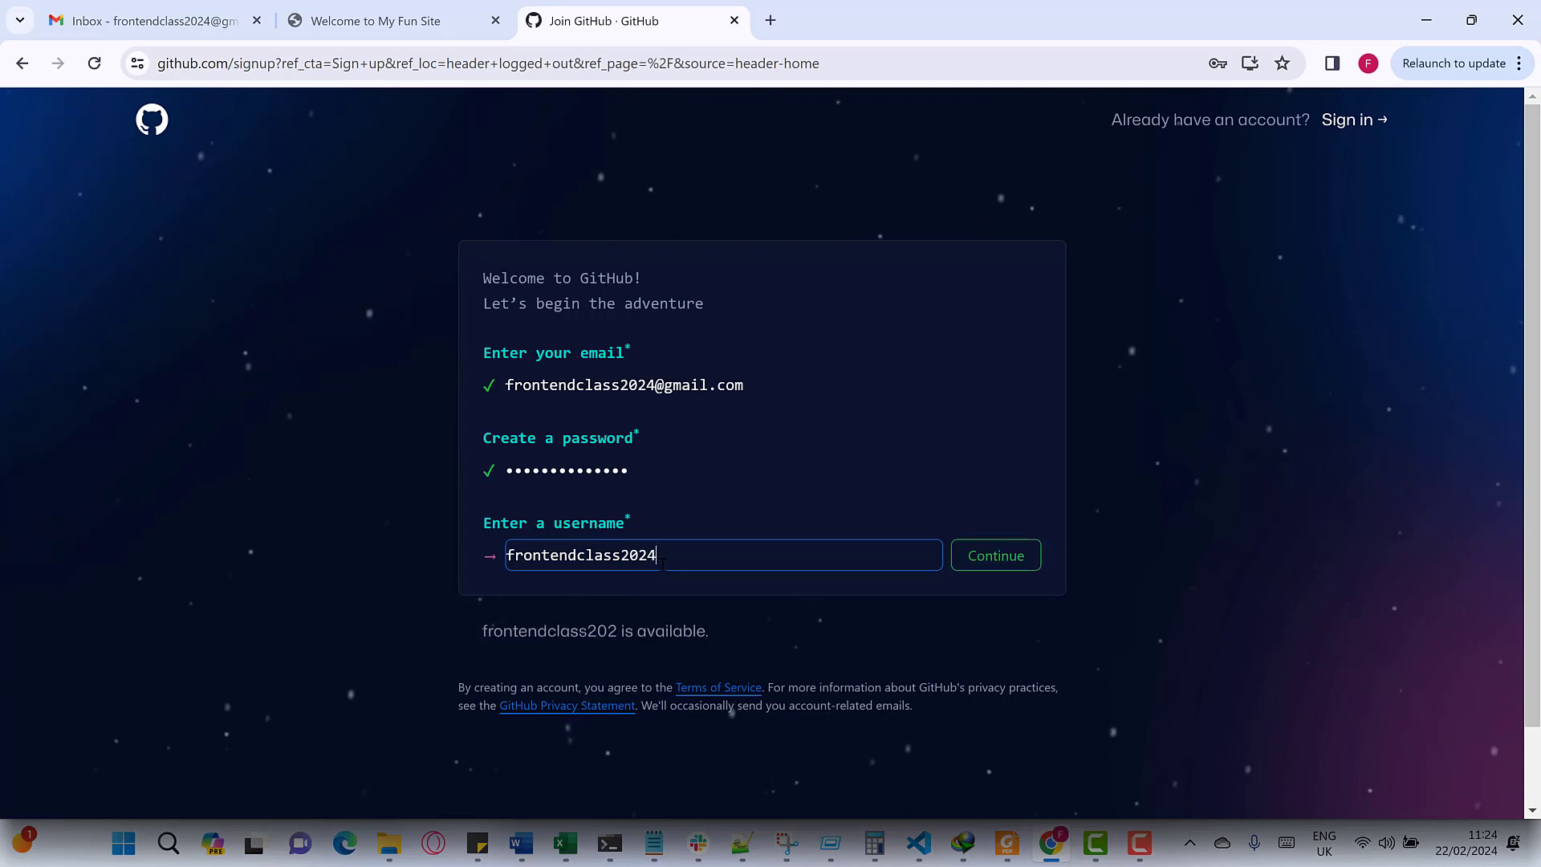
{"action": "left_click", "coordinate": [992, 558]}
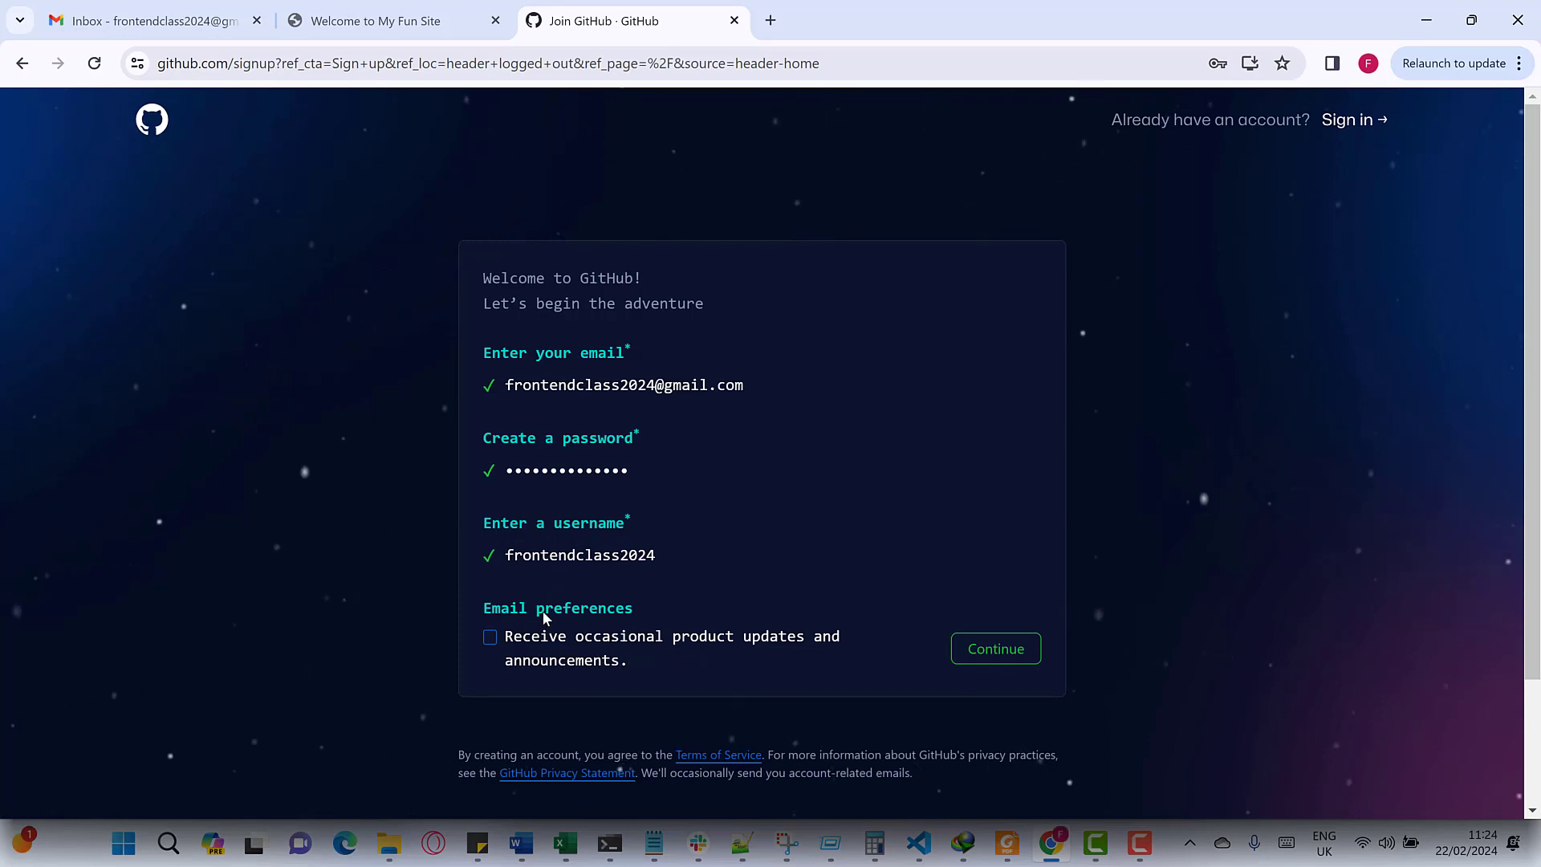
- Skip past e-mail preferences and load the account verification puzzle
{"action": "left_click", "coordinate": [996, 648]}
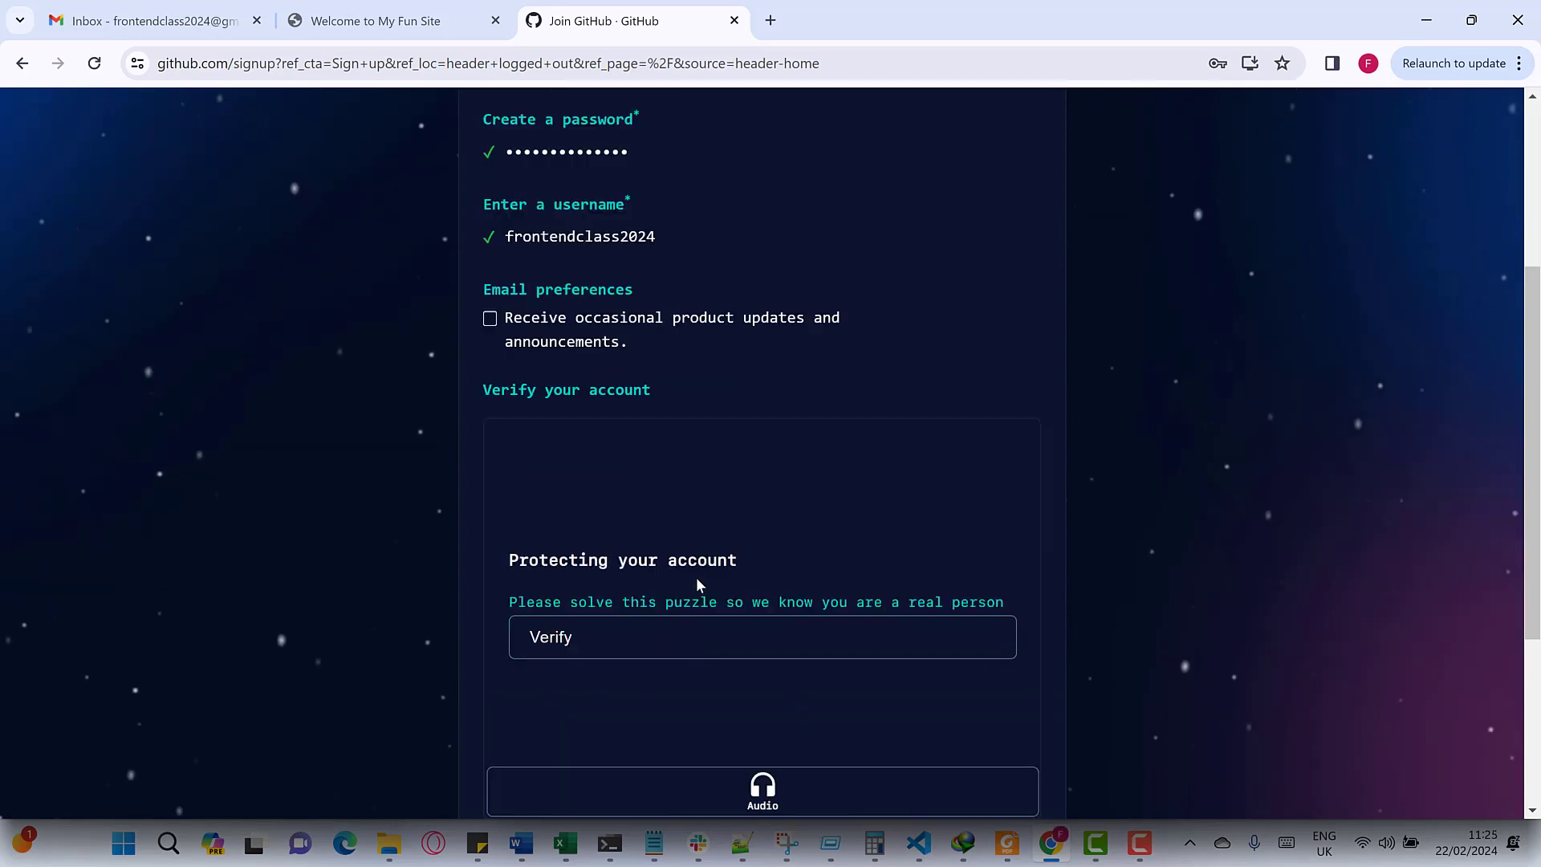
{"action": "scroll", "coordinate": [606, 578], "scroll_direction": "down", "scroll_amount": 2}
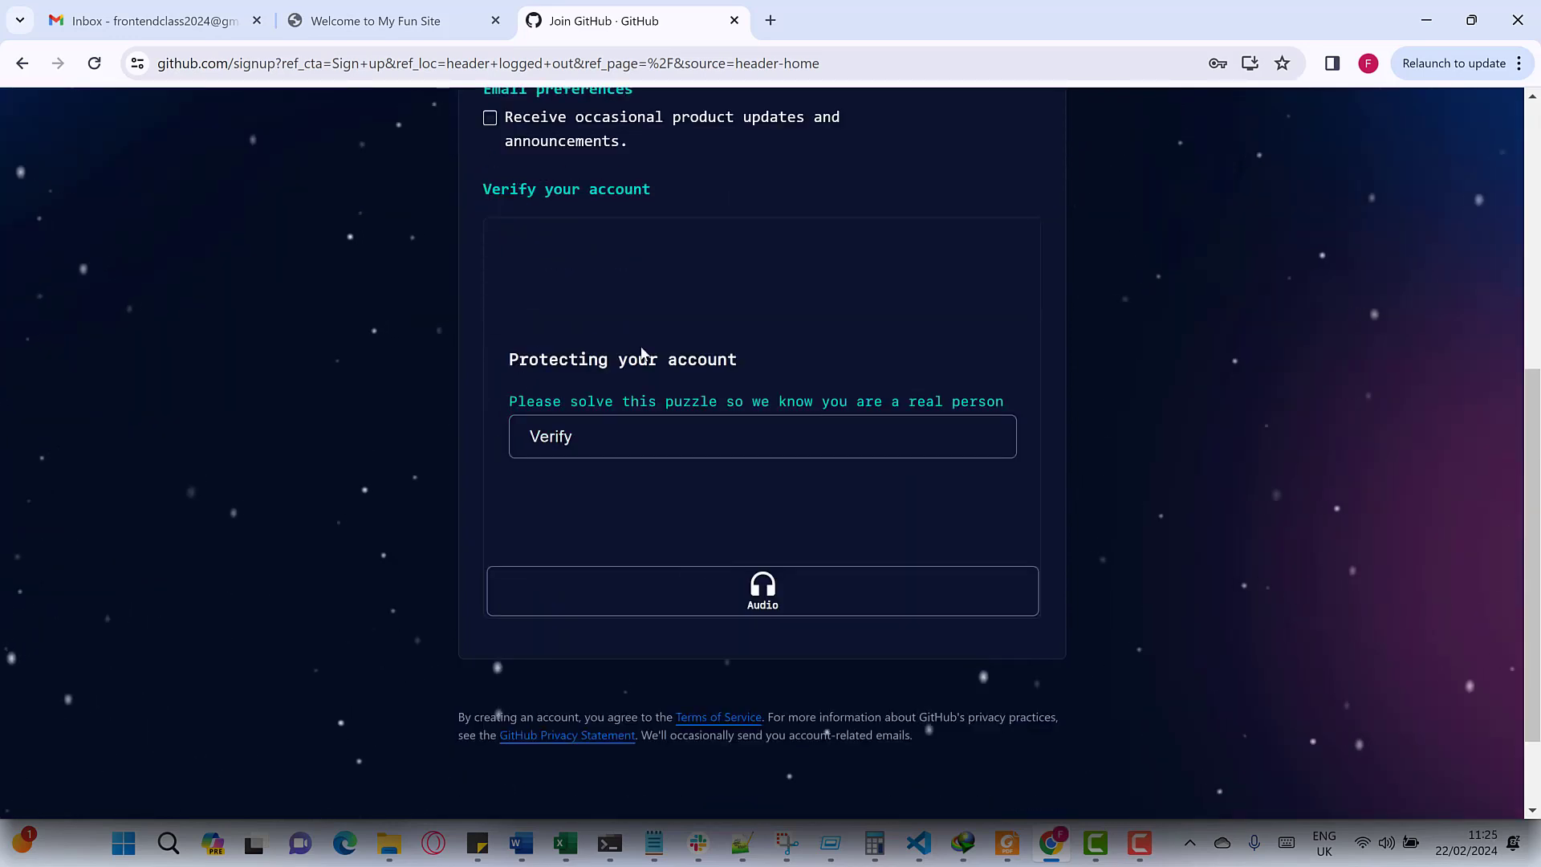
{"action": "left_click", "coordinate": [606, 435]}
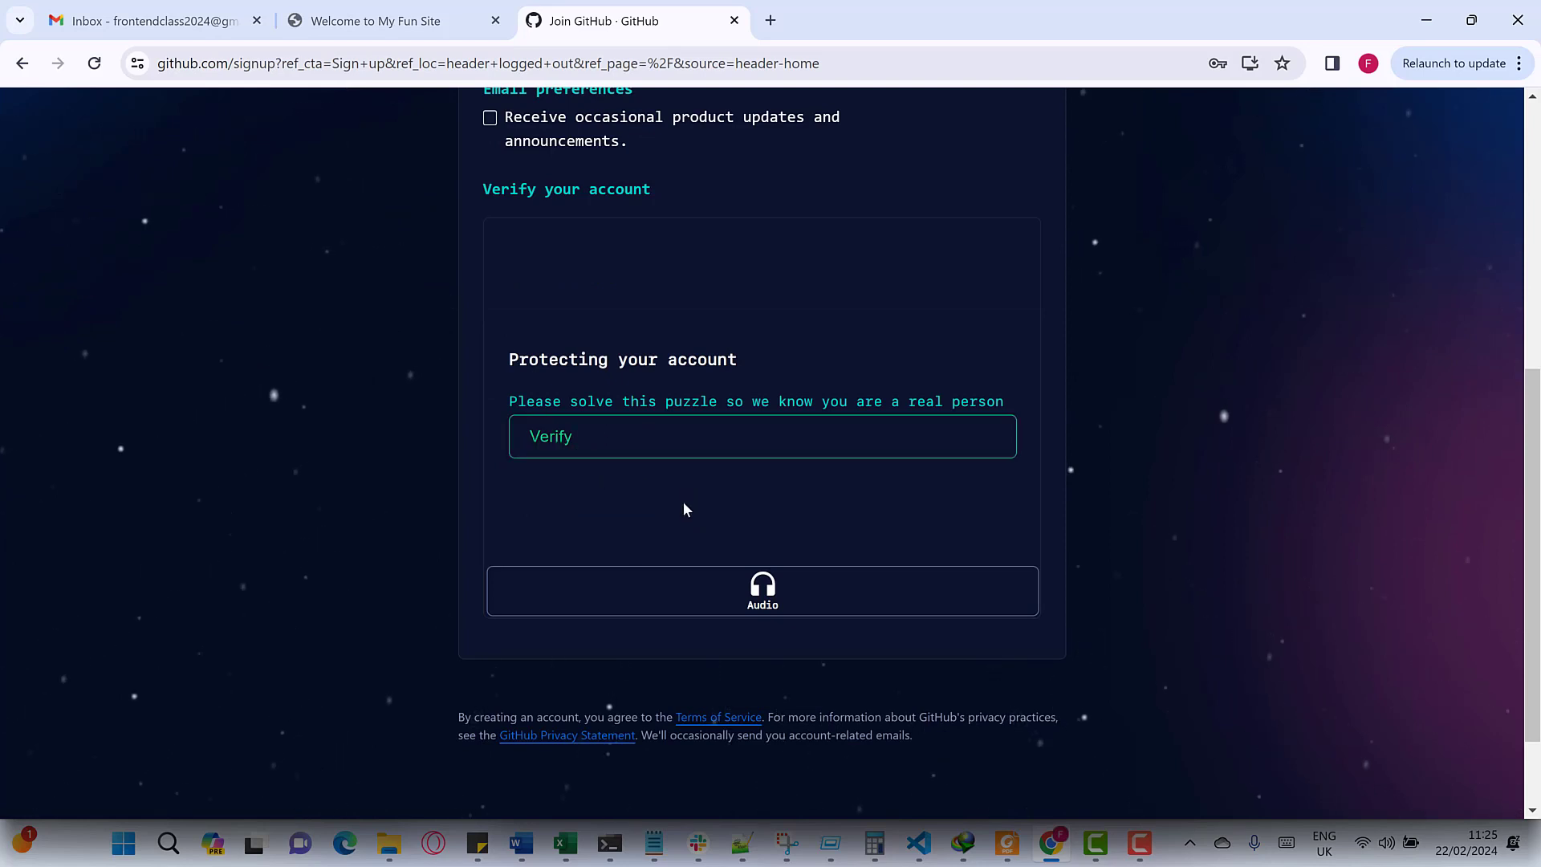
{"action": "left_click", "coordinate": [567, 447]}
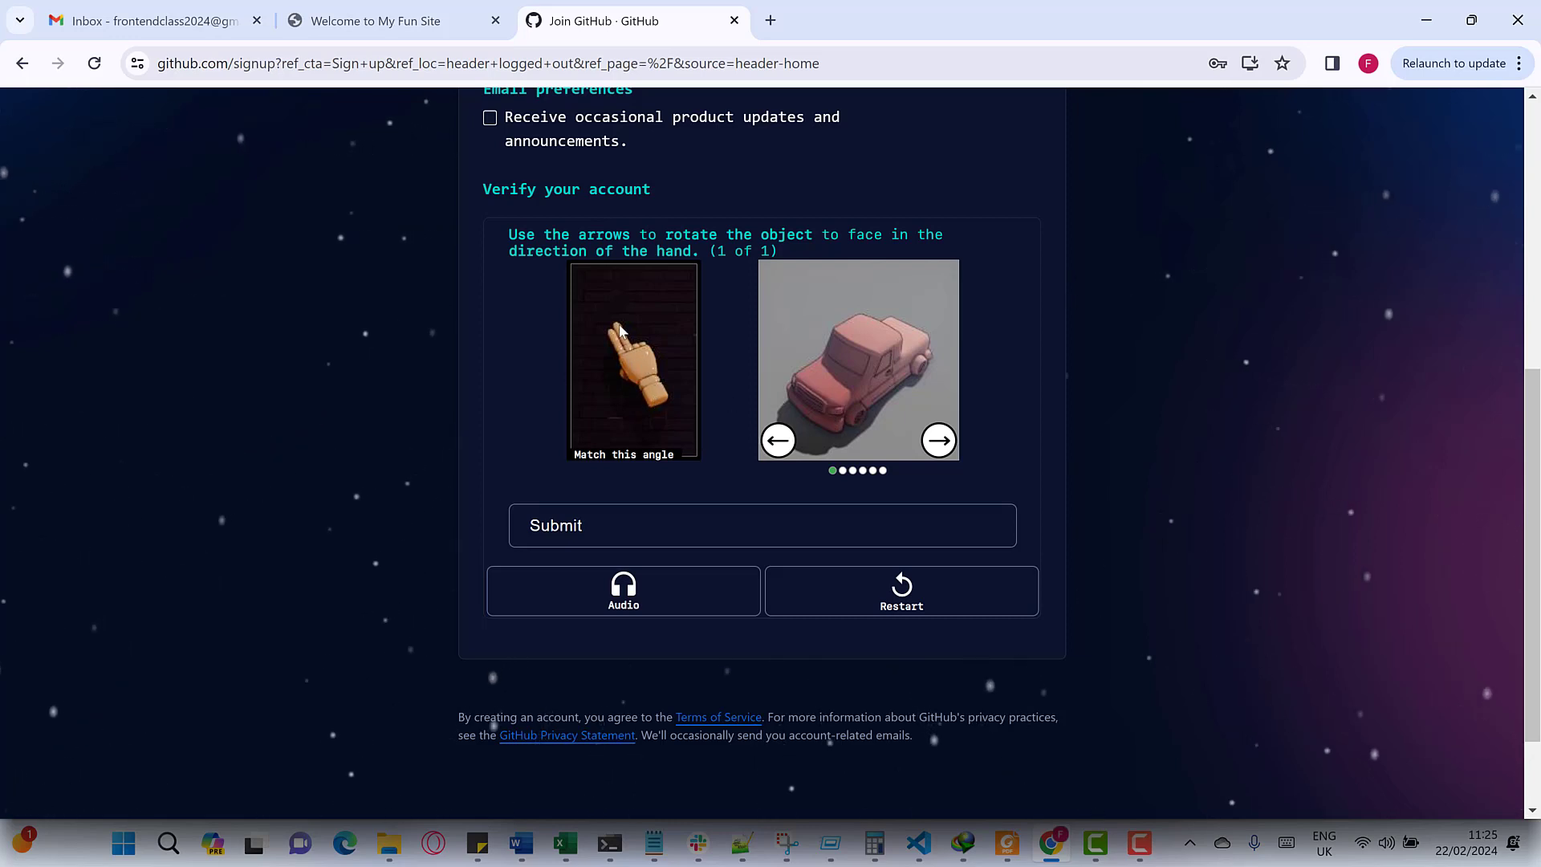
- Rotate the car to match the hand's direction and submit the puzzle answer
{"action": "left_click", "coordinate": [780, 443]}
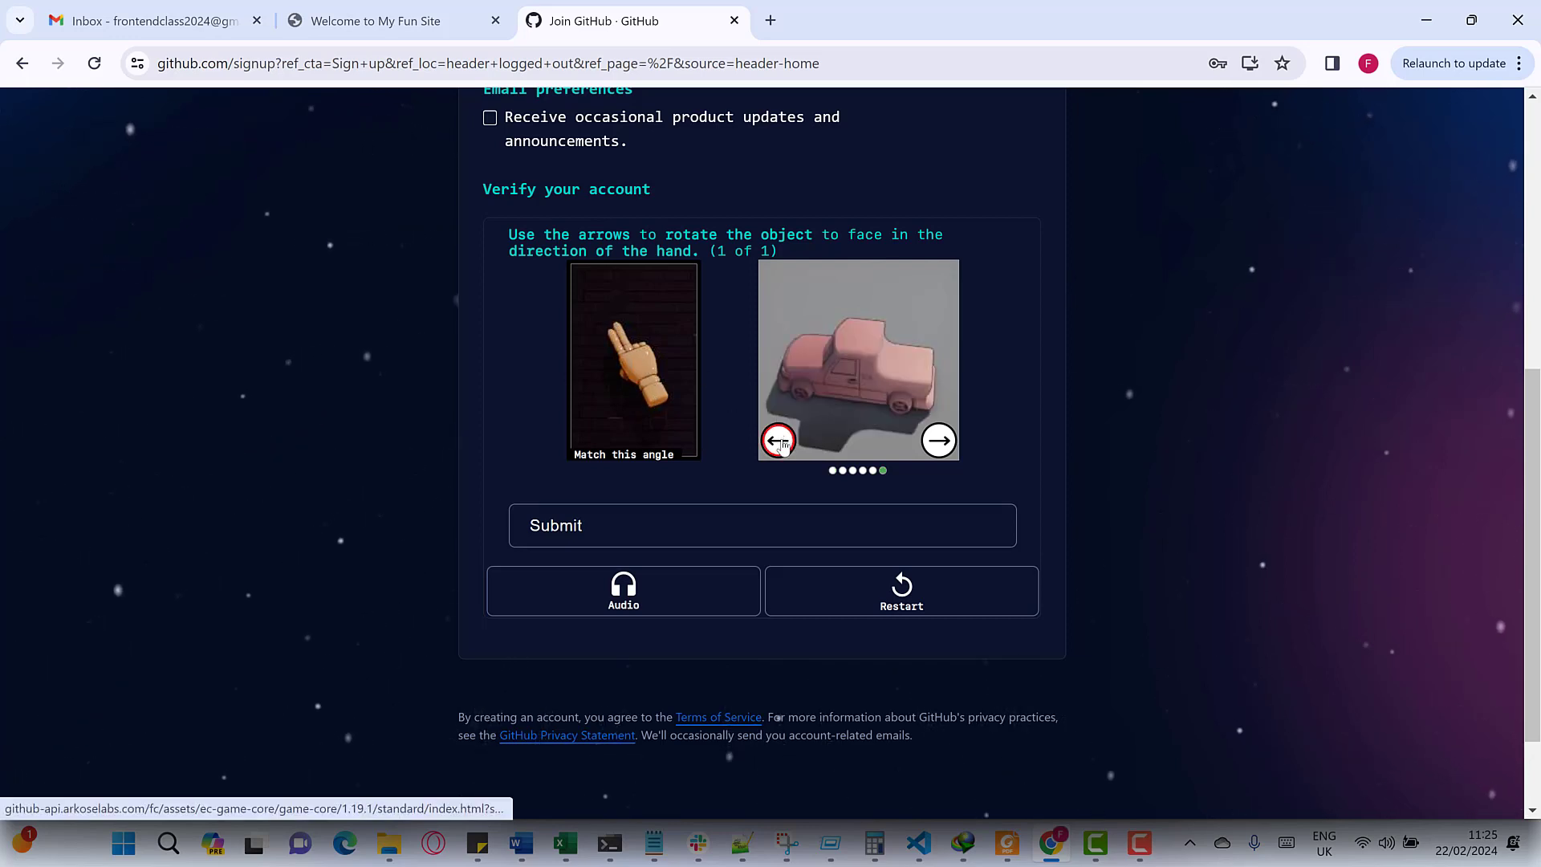
{"action": "left_click", "coordinate": [780, 443]}
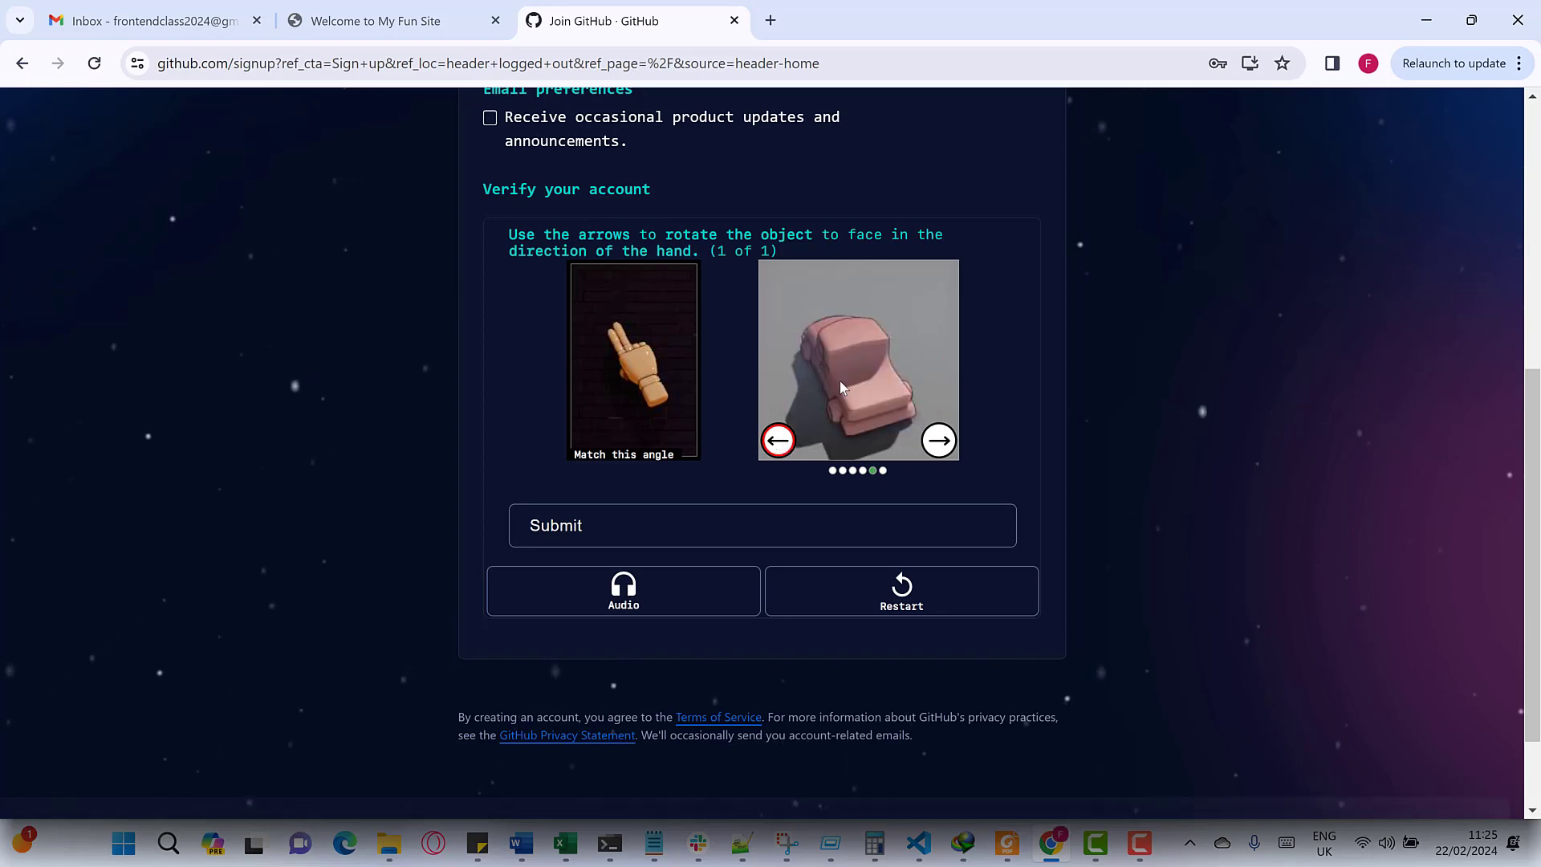
{"action": "left_click", "coordinate": [946, 449]}
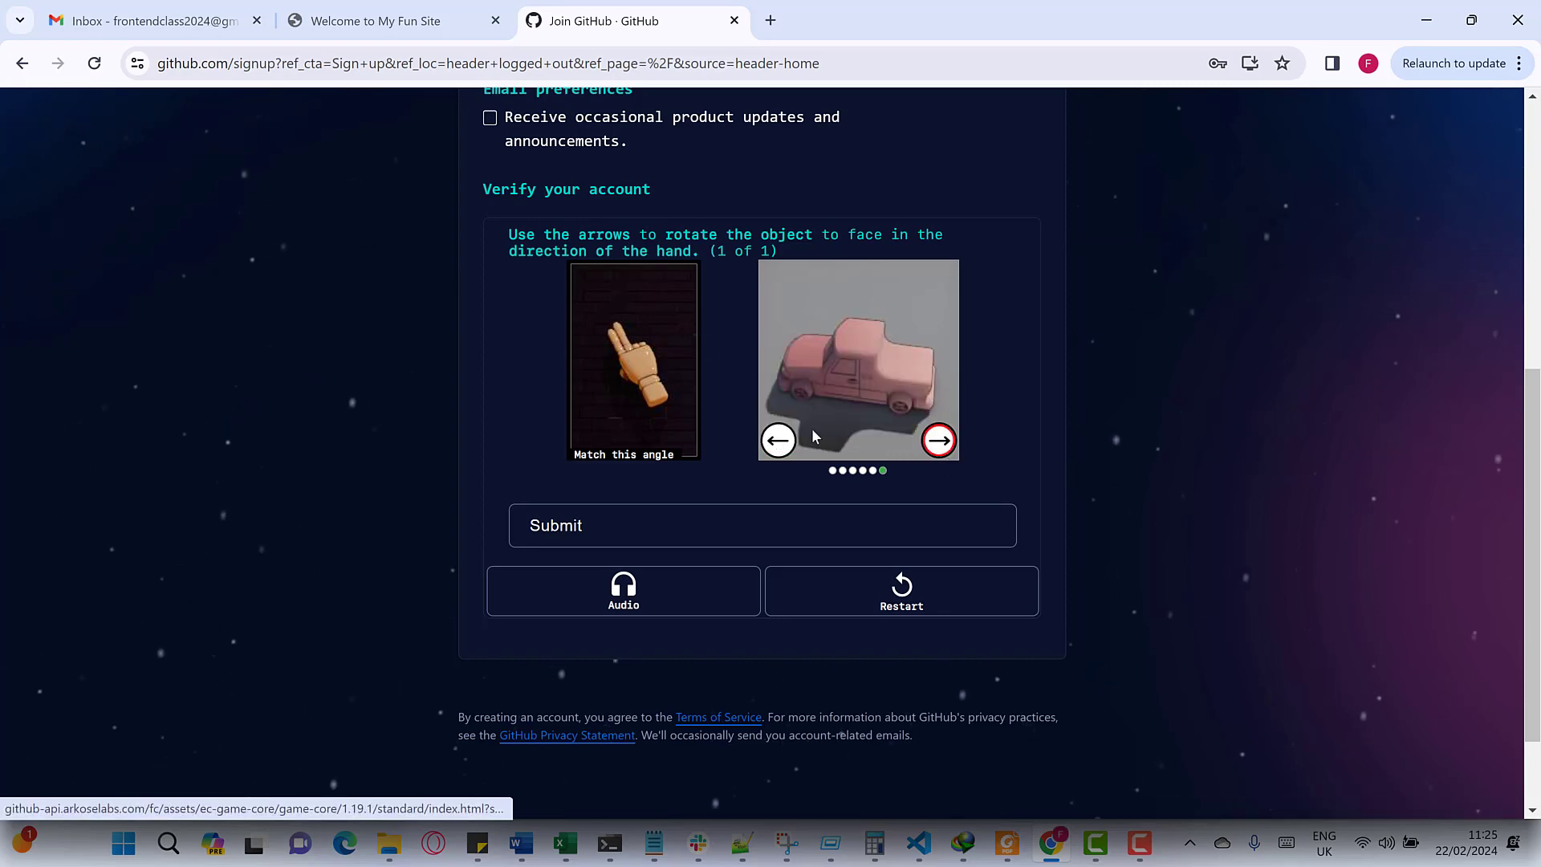
{"action": "left_click", "coordinate": [793, 444]}
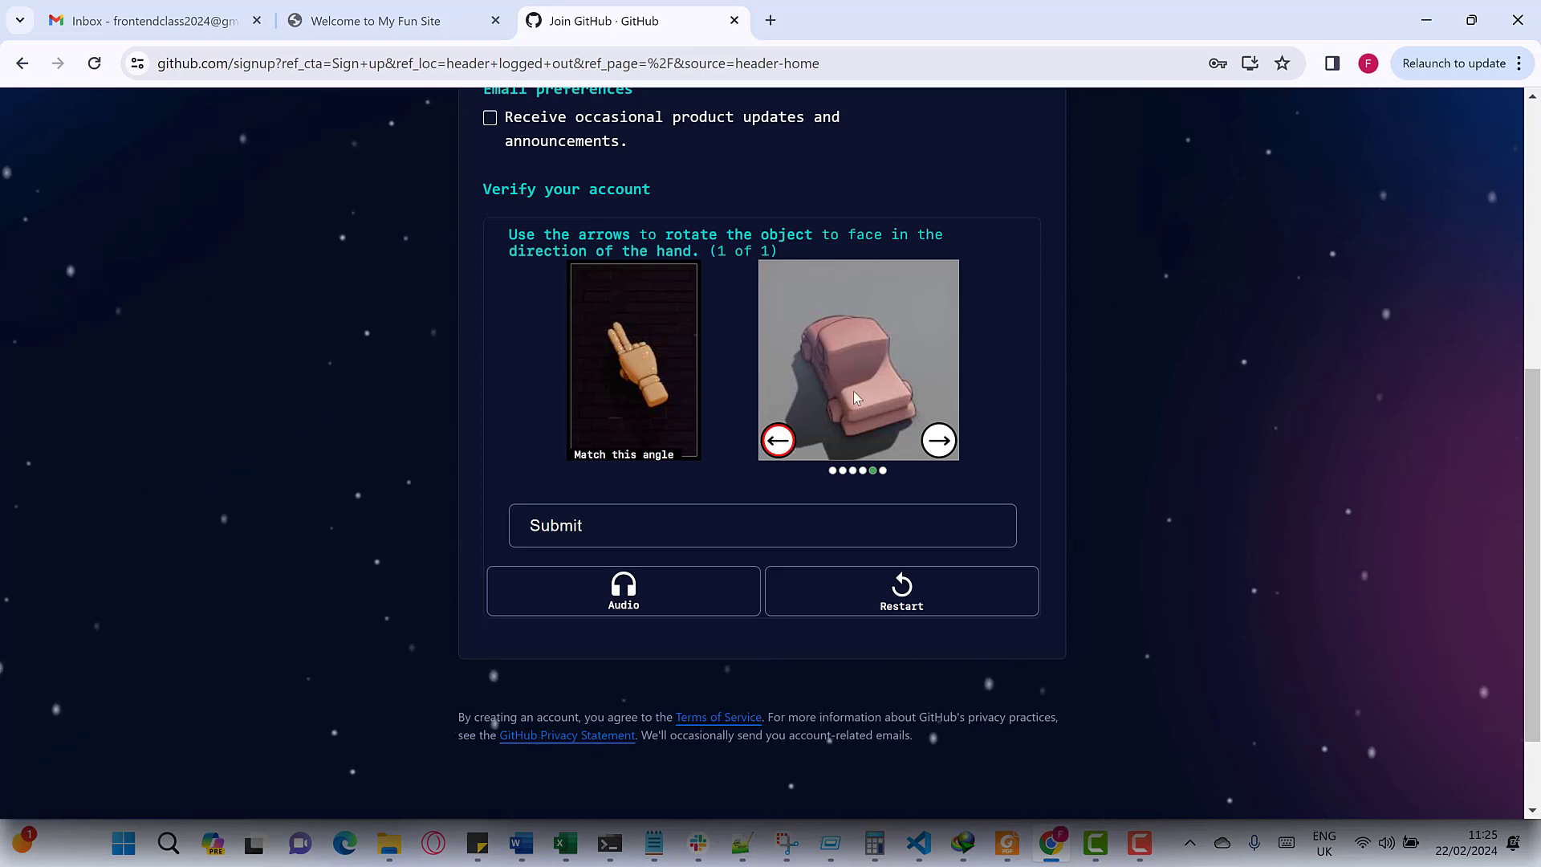
{"action": "left_click", "coordinate": [652, 524]}
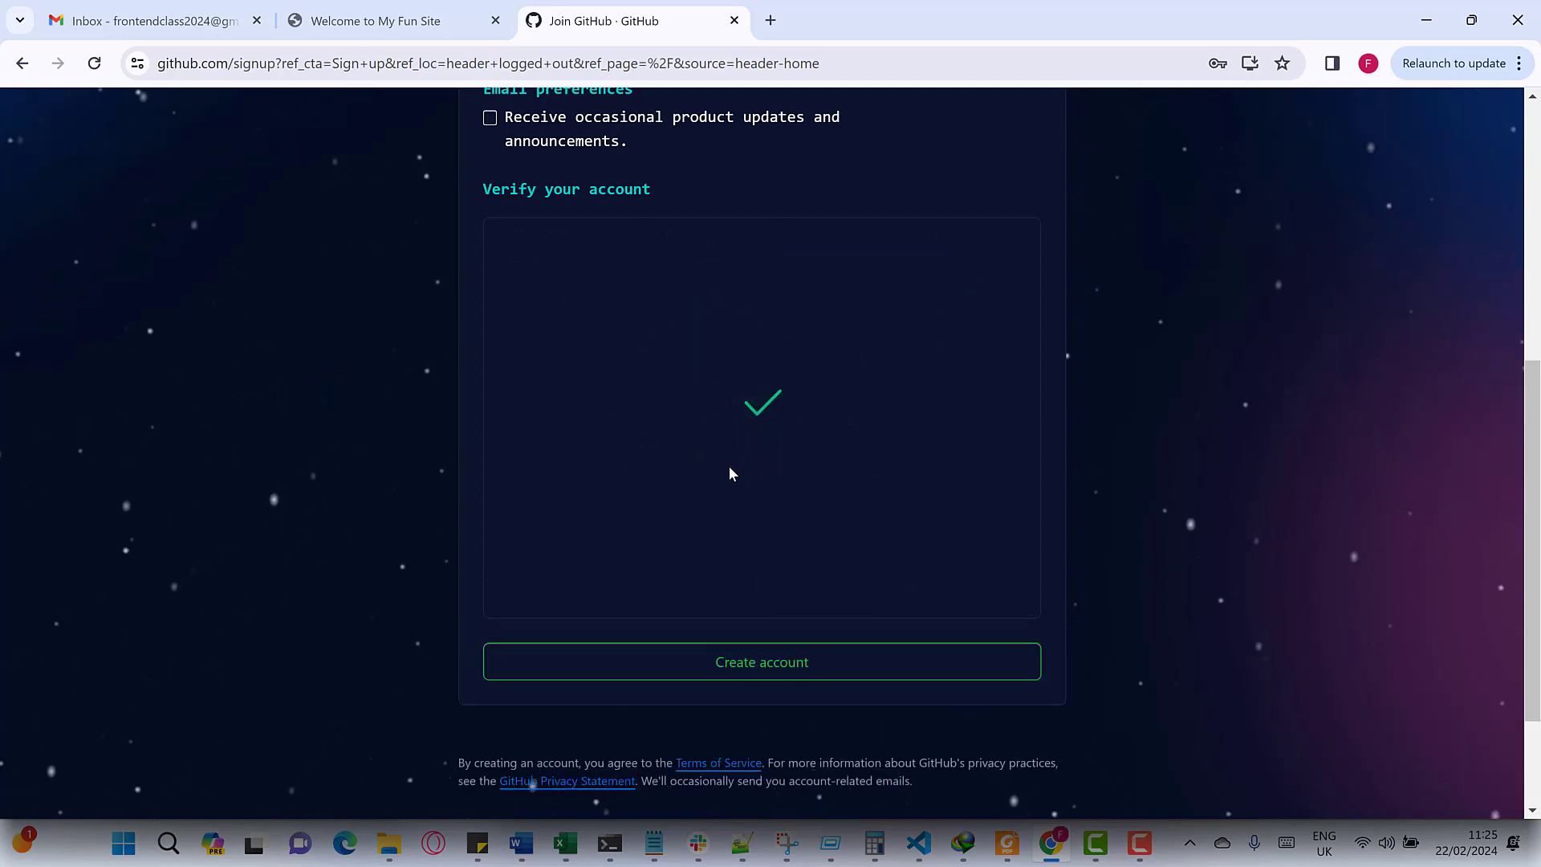
{"action": "scroll", "coordinate": [758, 573], "scroll_direction": "up", "scroll_amount": 3}
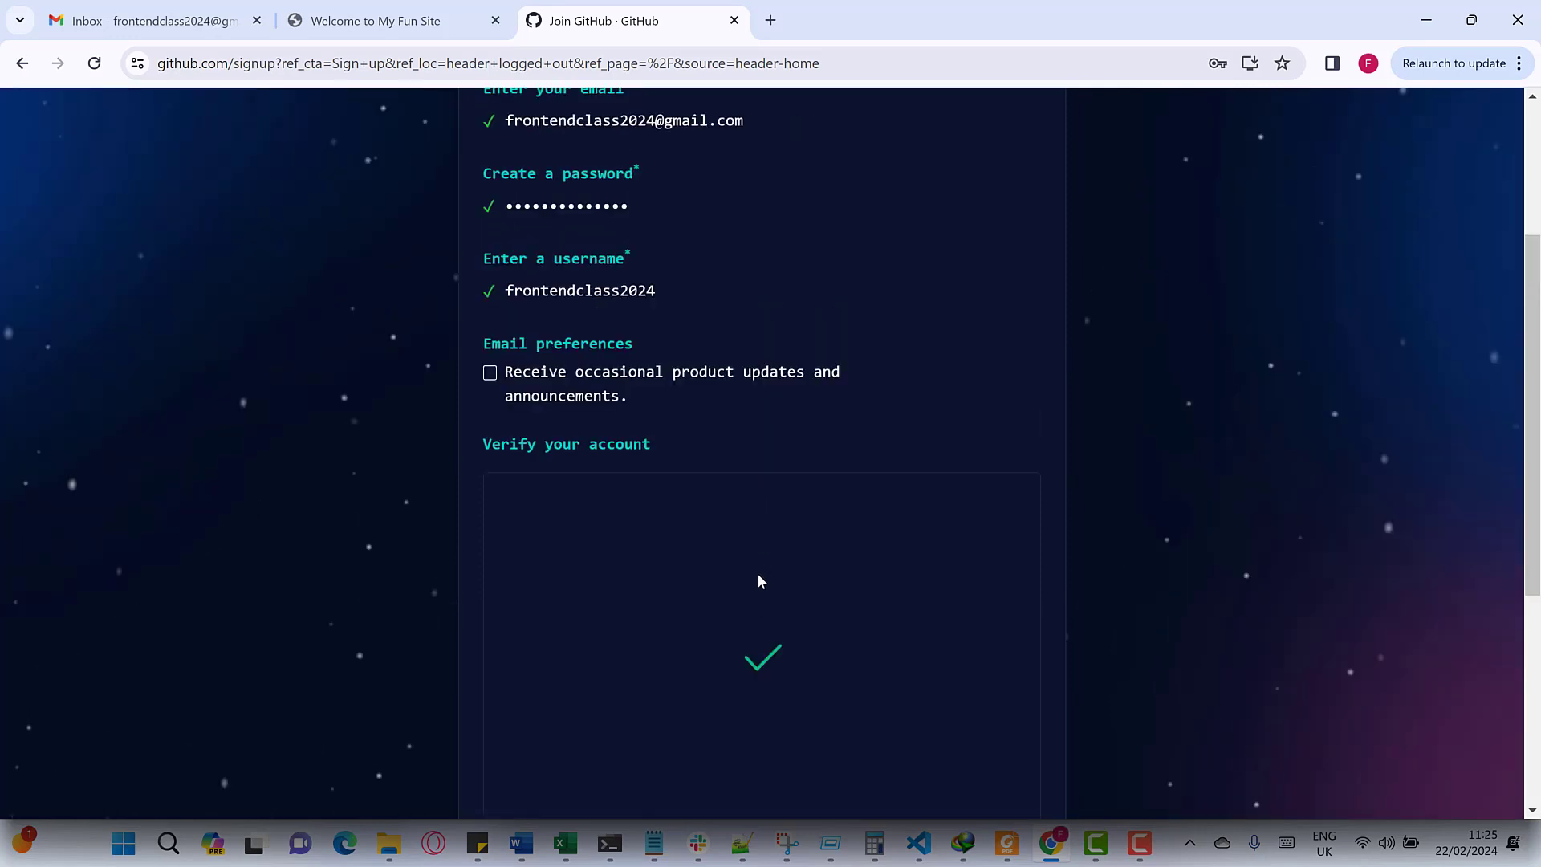
{"action": "scroll", "coordinate": [761, 527], "scroll_direction": "down", "scroll_amount": 5}
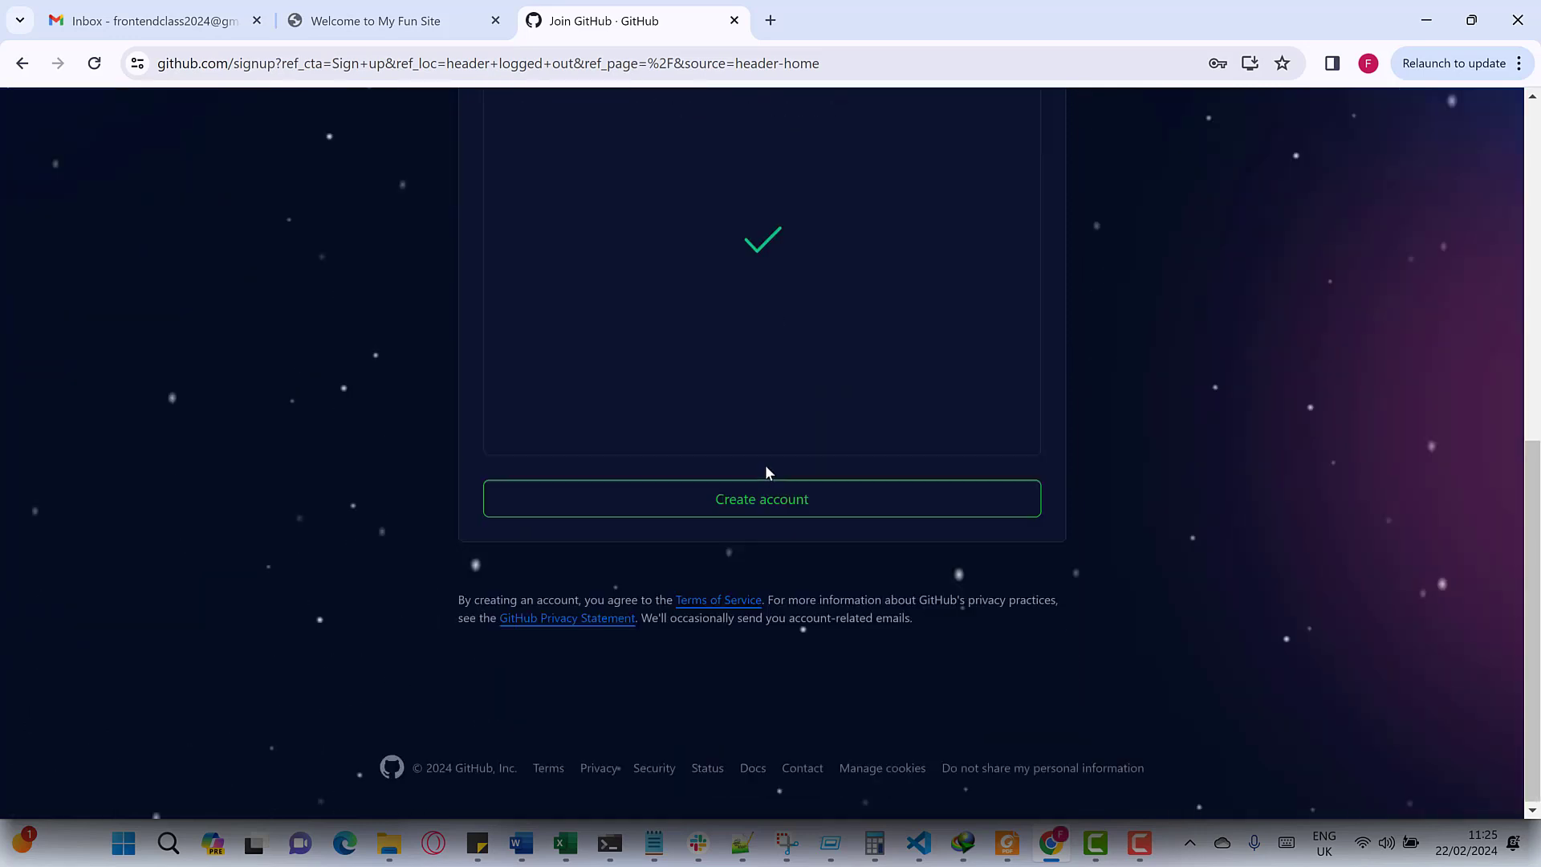
- Create the account, save its password in Chrome, dismiss Google's offer, and return to Gmail
{"action": "left_click", "coordinate": [735, 498]}
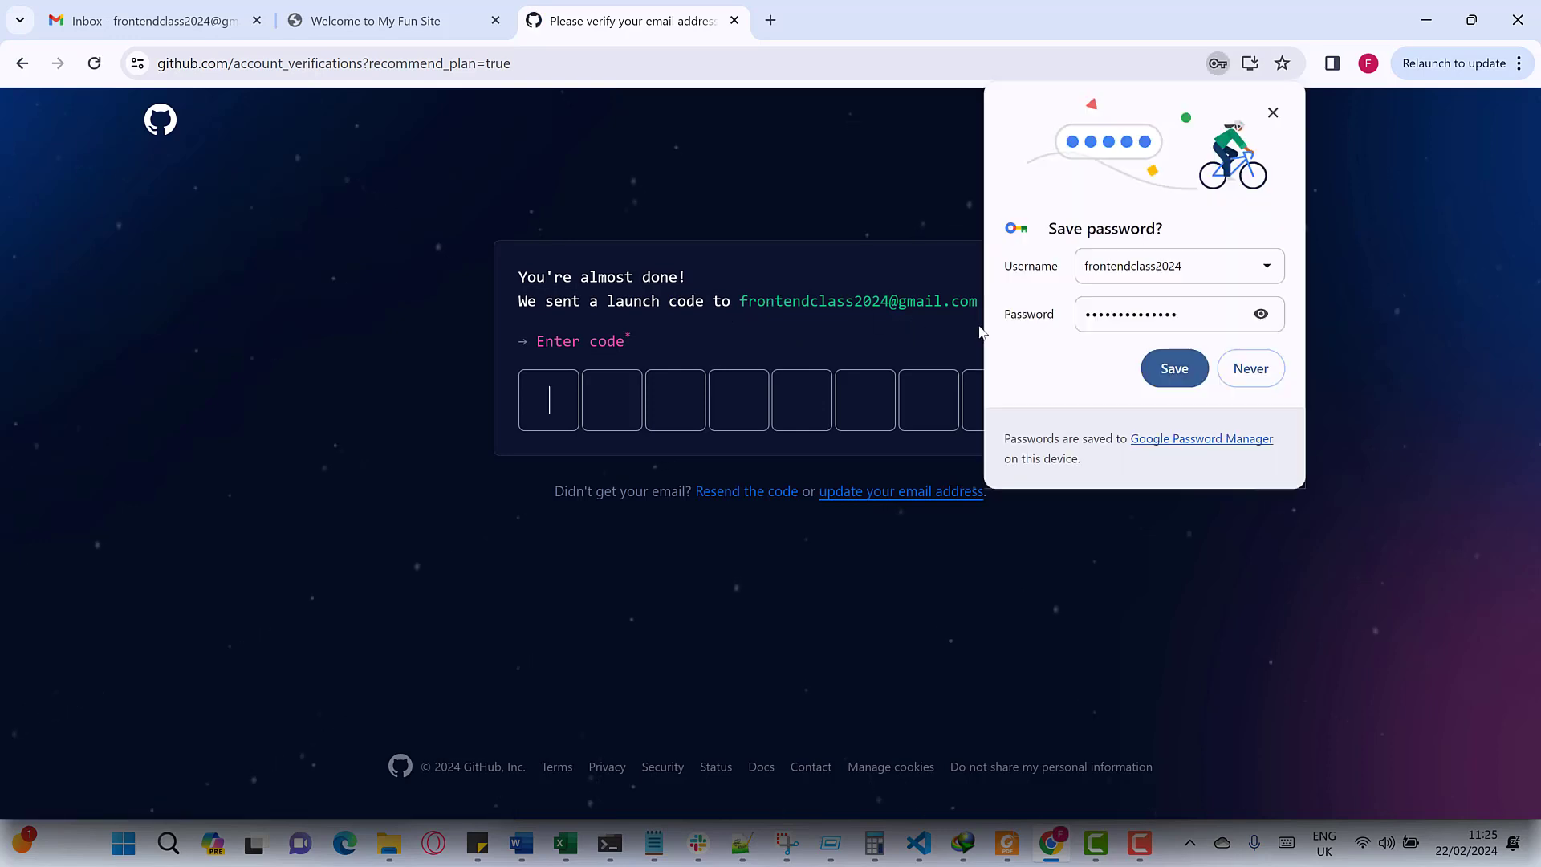
{"action": "left_click", "coordinate": [1196, 369]}
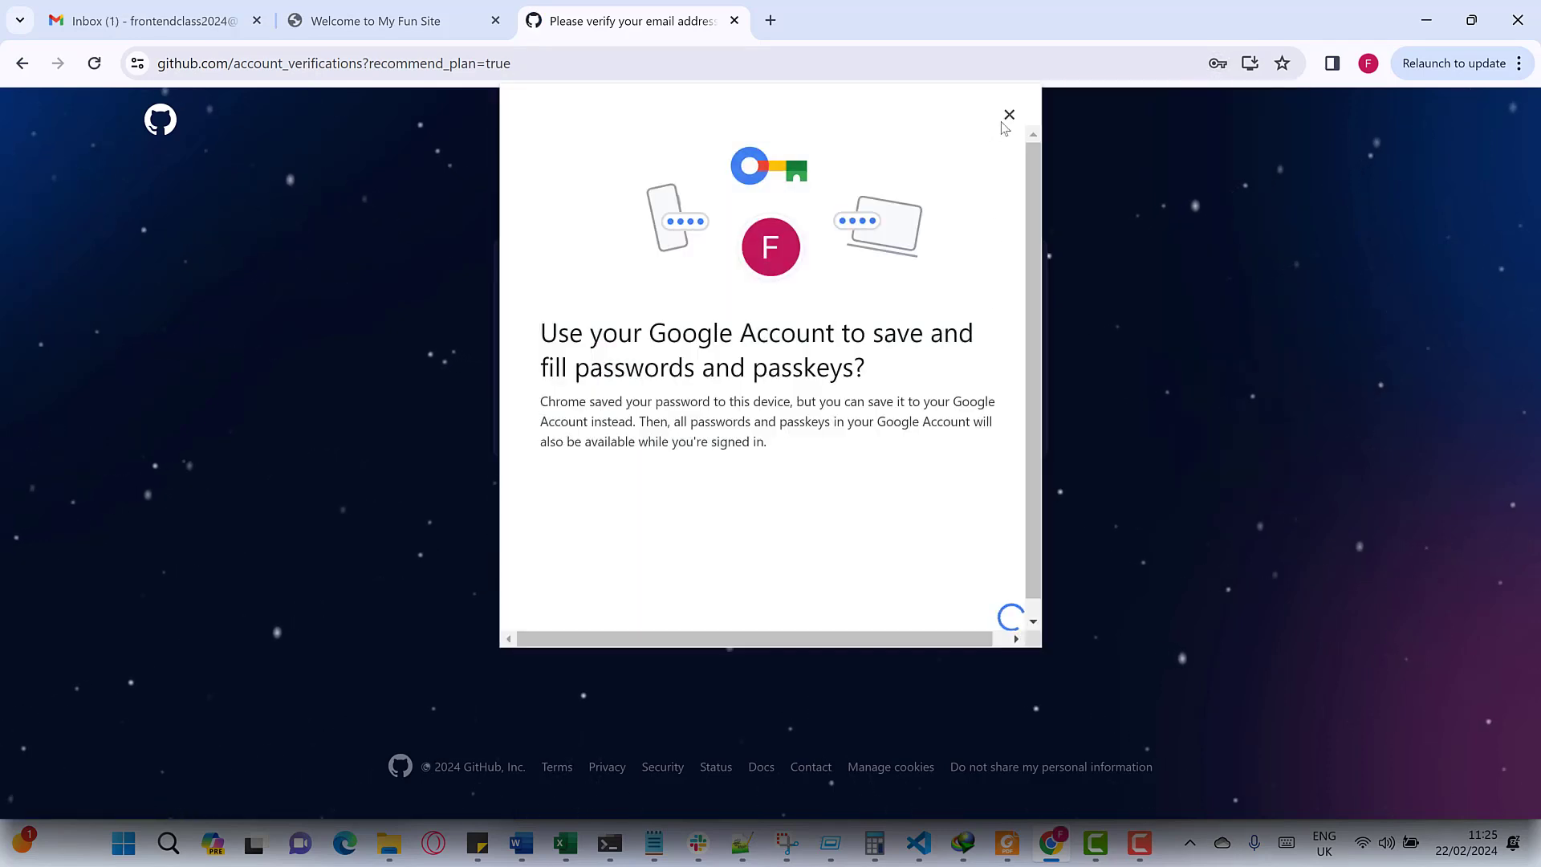
{"action": "left_click", "coordinate": [1009, 114]}
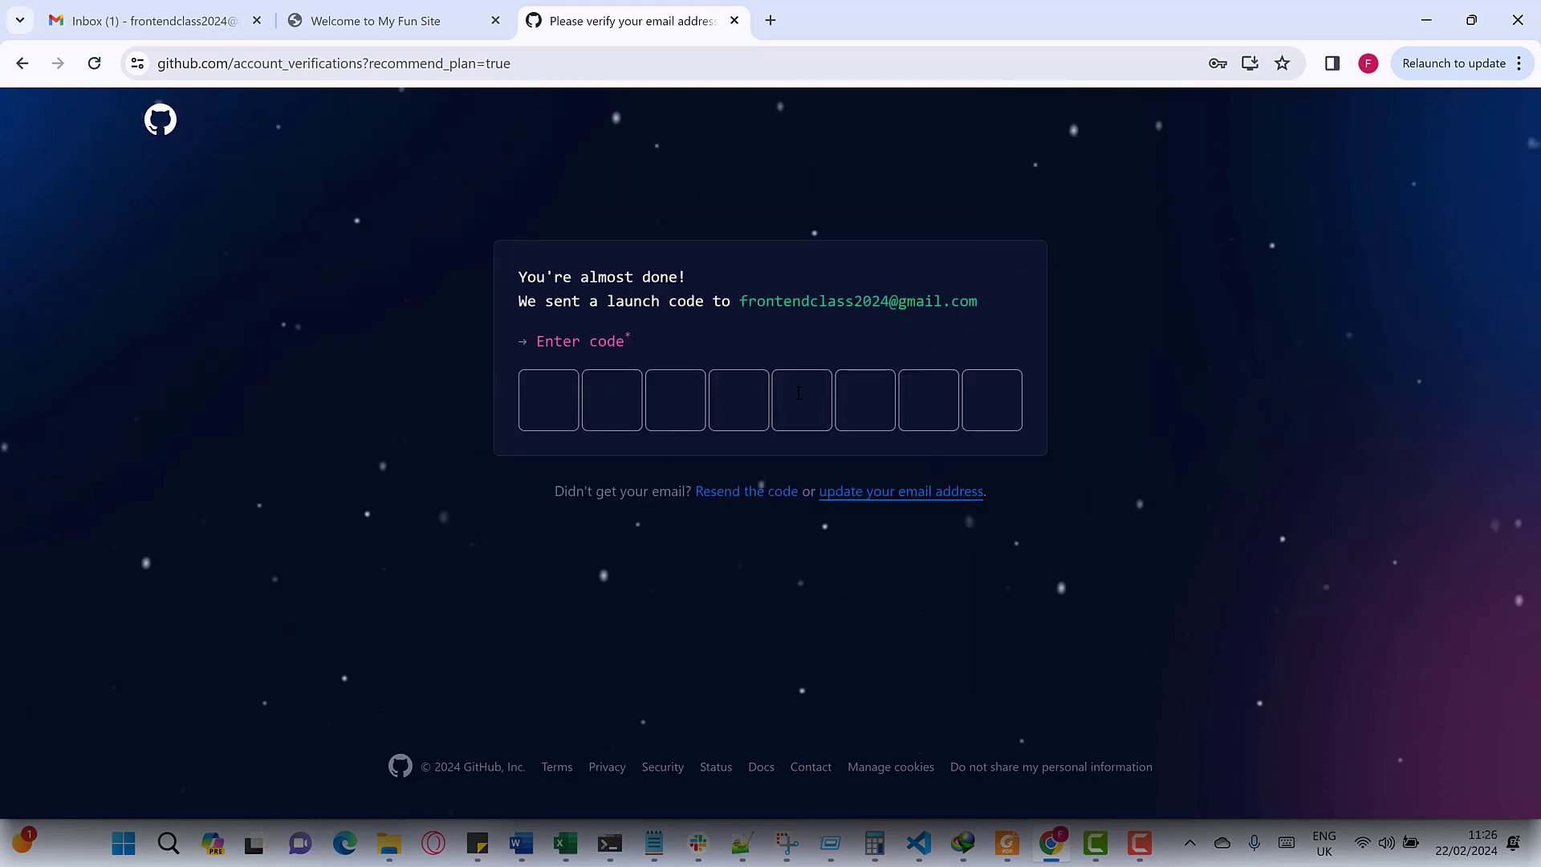
{"action": "left_click", "coordinate": [165, 24]}
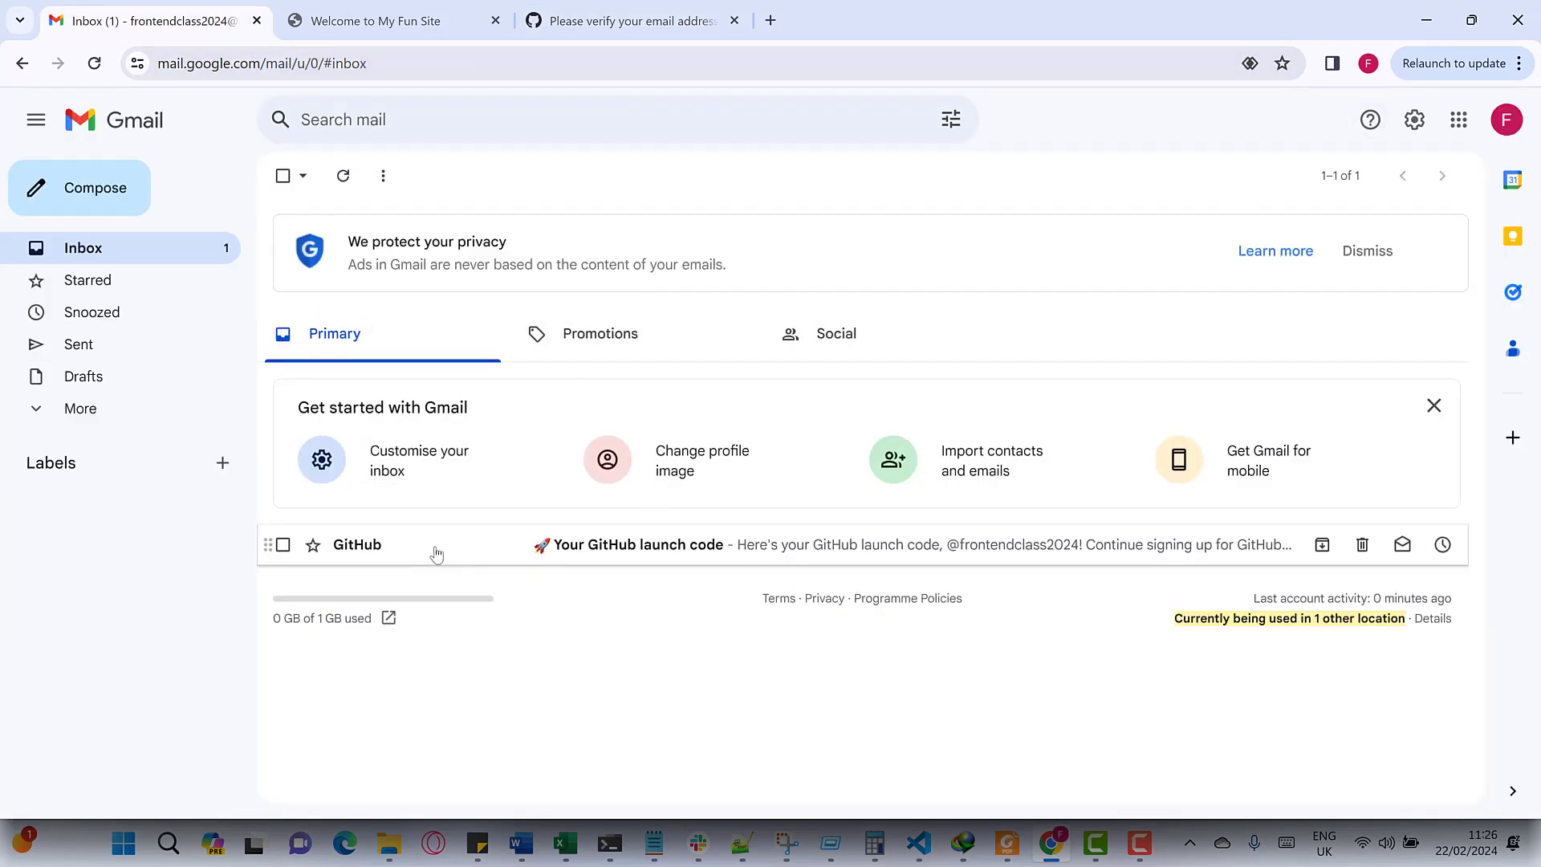
- Copy the launch code from GitHub's email and return to the code entry page
{"action": "left_click", "coordinate": [715, 553]}
{"action": "double_click", "coordinate": [829, 697]}
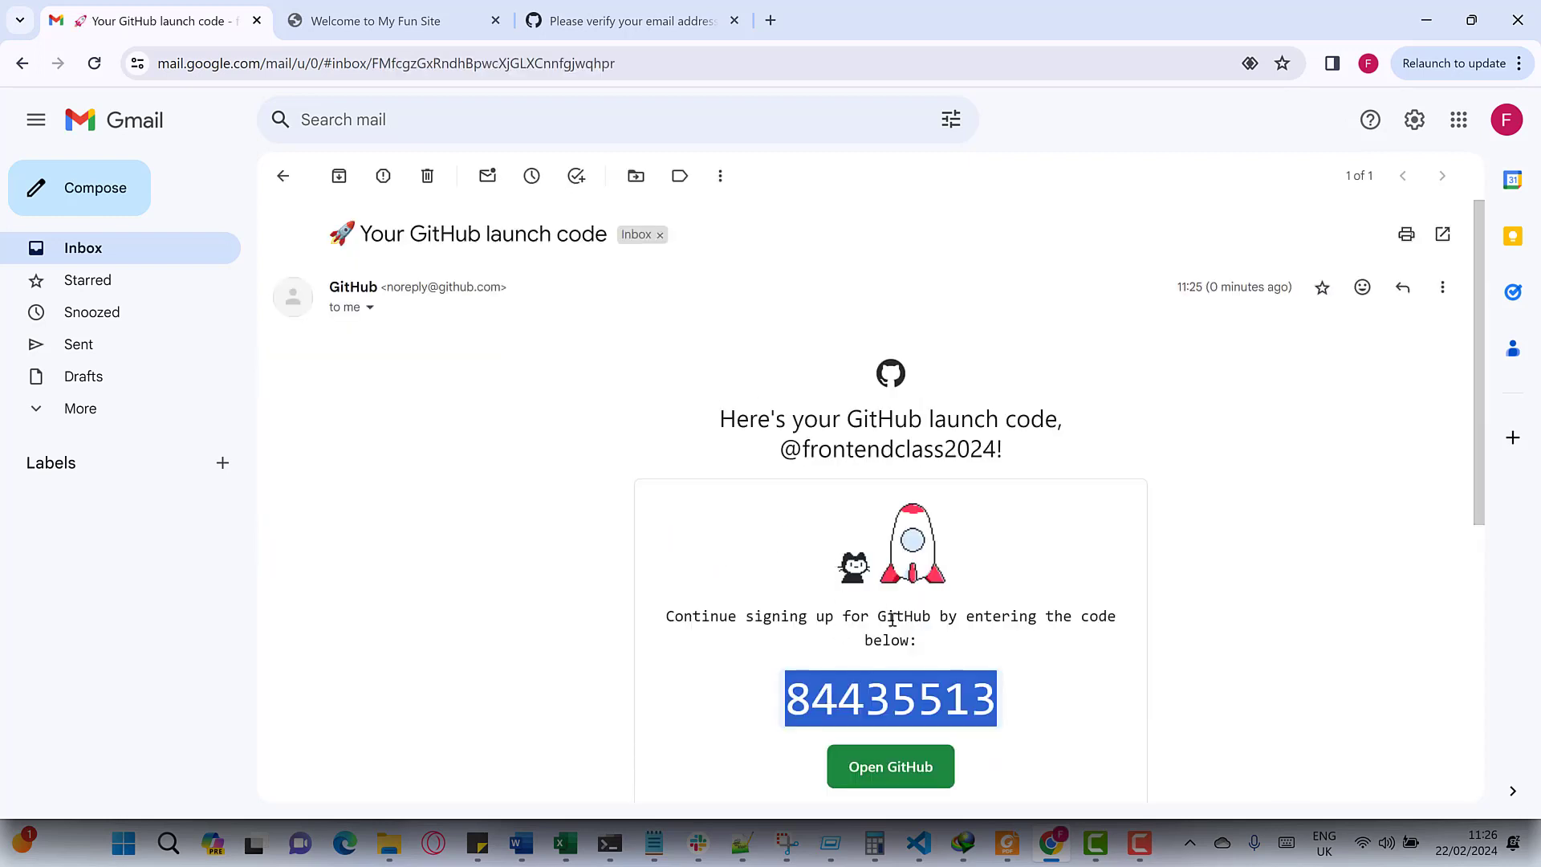
{"action": "left_click", "coordinate": [385, 21]}
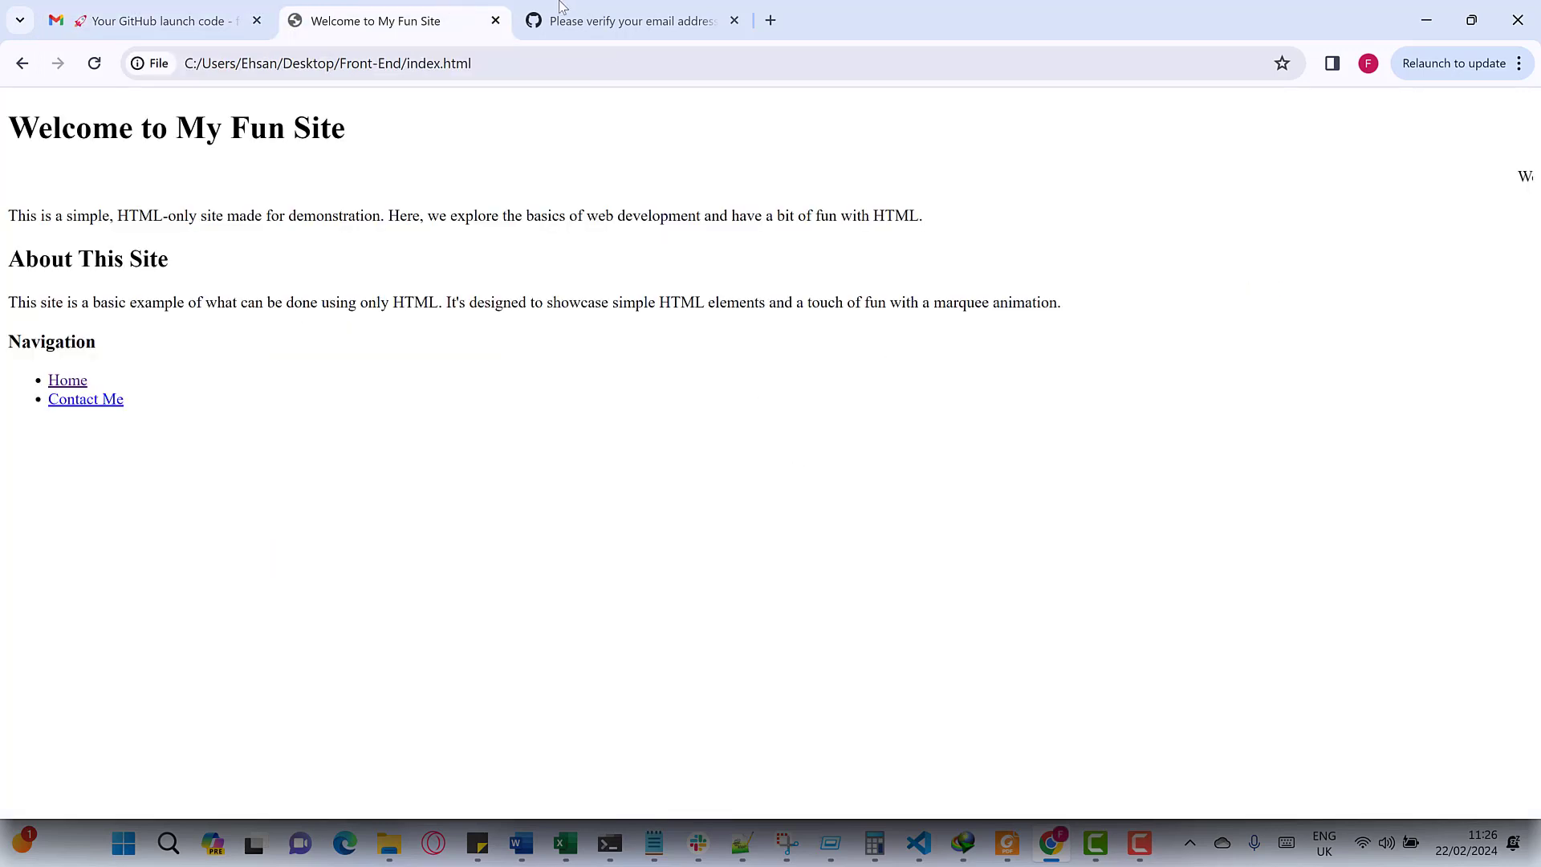
{"action": "left_click", "coordinate": [570, 24]}
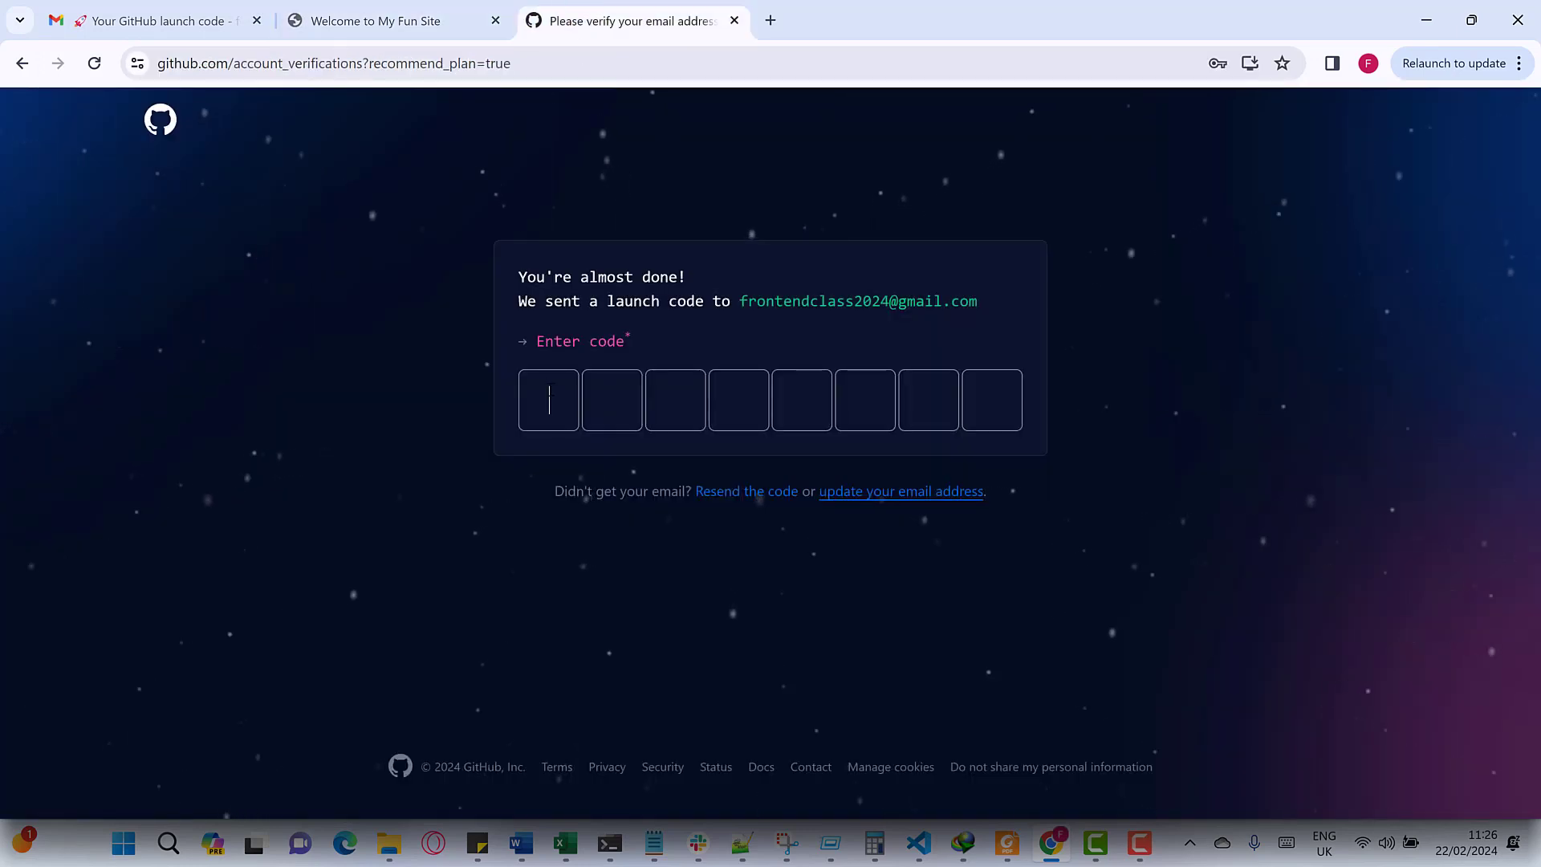
{"action": "left_click", "coordinate": [137, 16]}
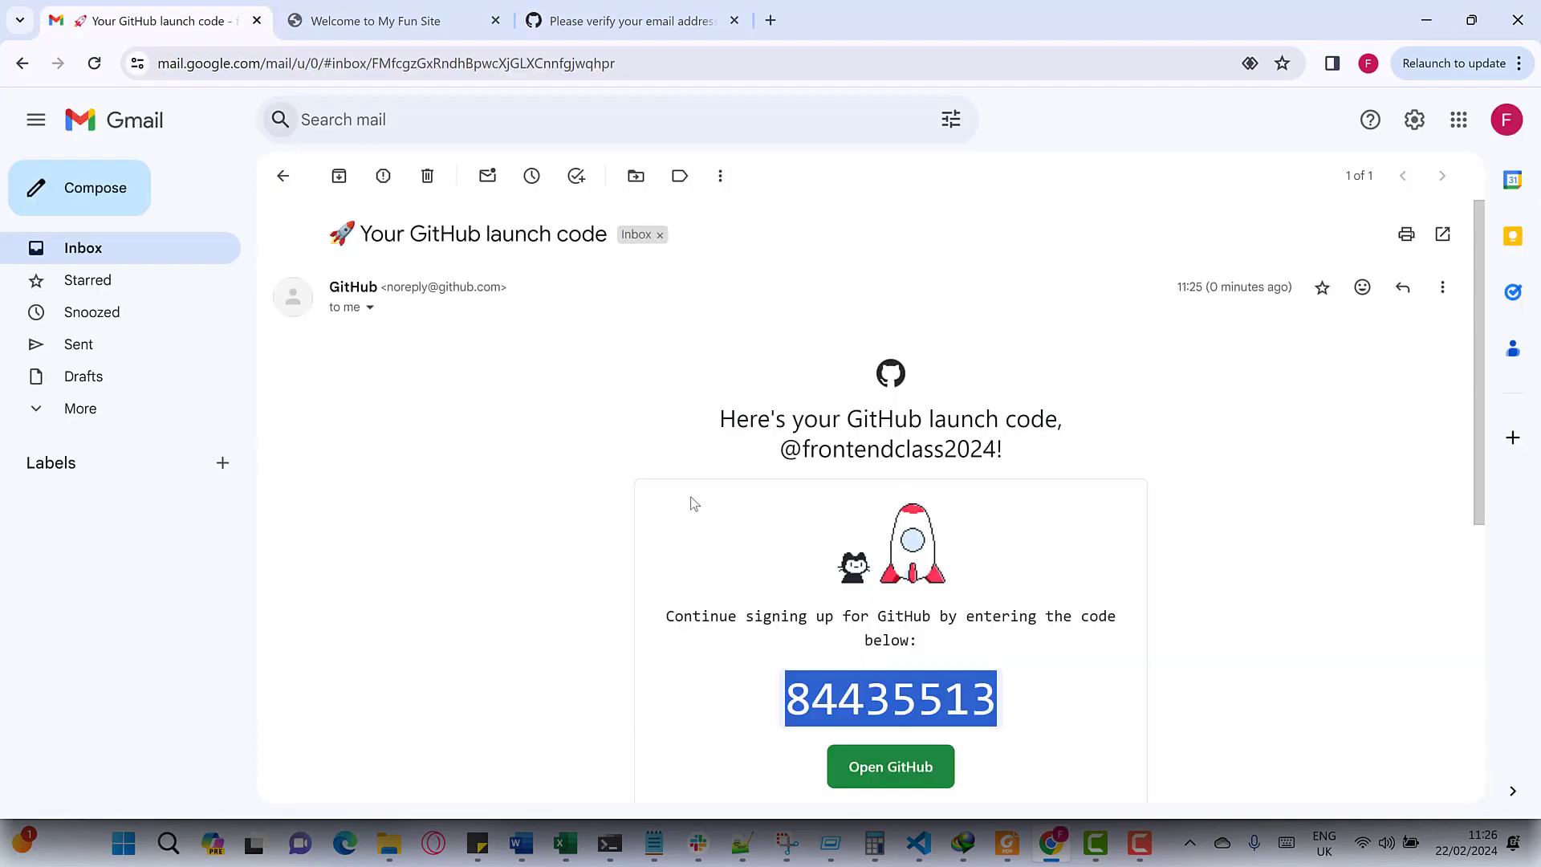
{"action": "right_click", "coordinate": [829, 695]}
{"action": "left_click", "coordinate": [883, 489]}
{"action": "left_click", "coordinate": [569, 330]}
{"action": "key", "text": "ctrl+3"}
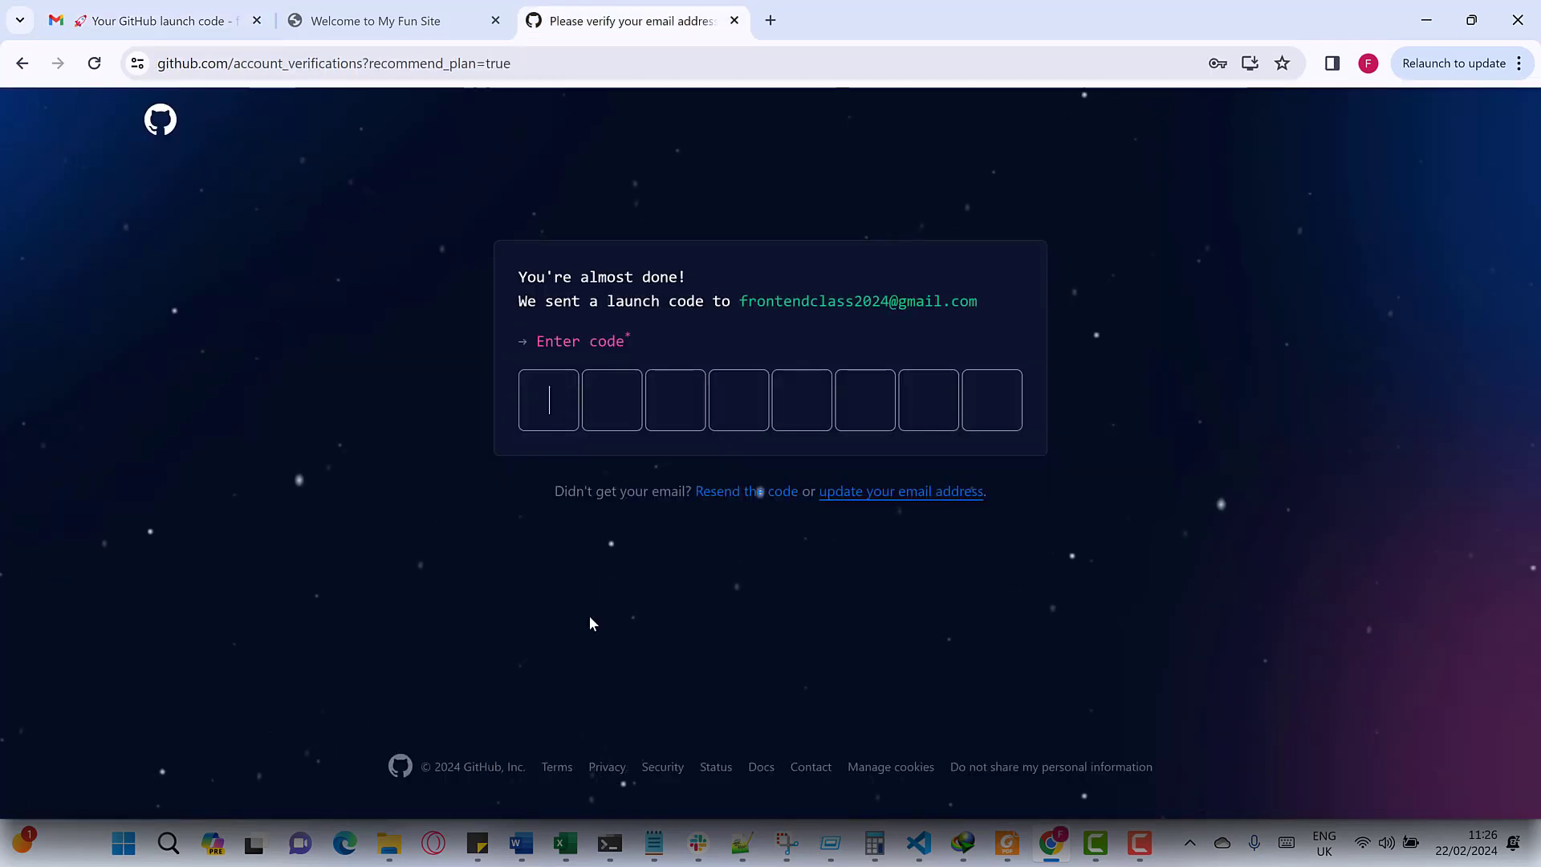
- Paste the launch code into the verification boxes and skip personalization
{"action": "key", "text": "ctrl+v"}
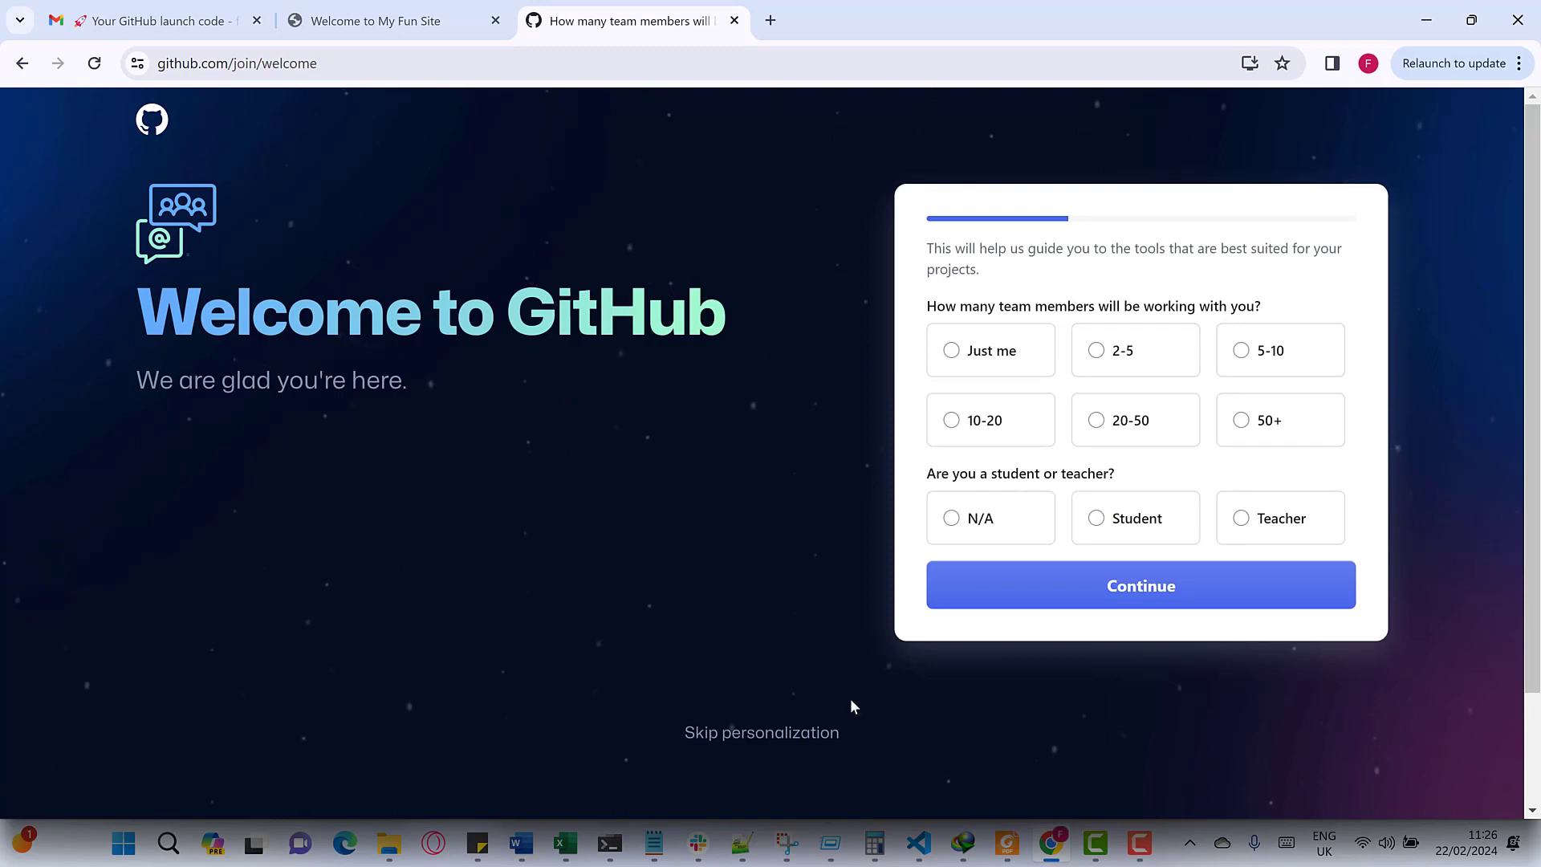
{"action": "left_click", "coordinate": [728, 742]}
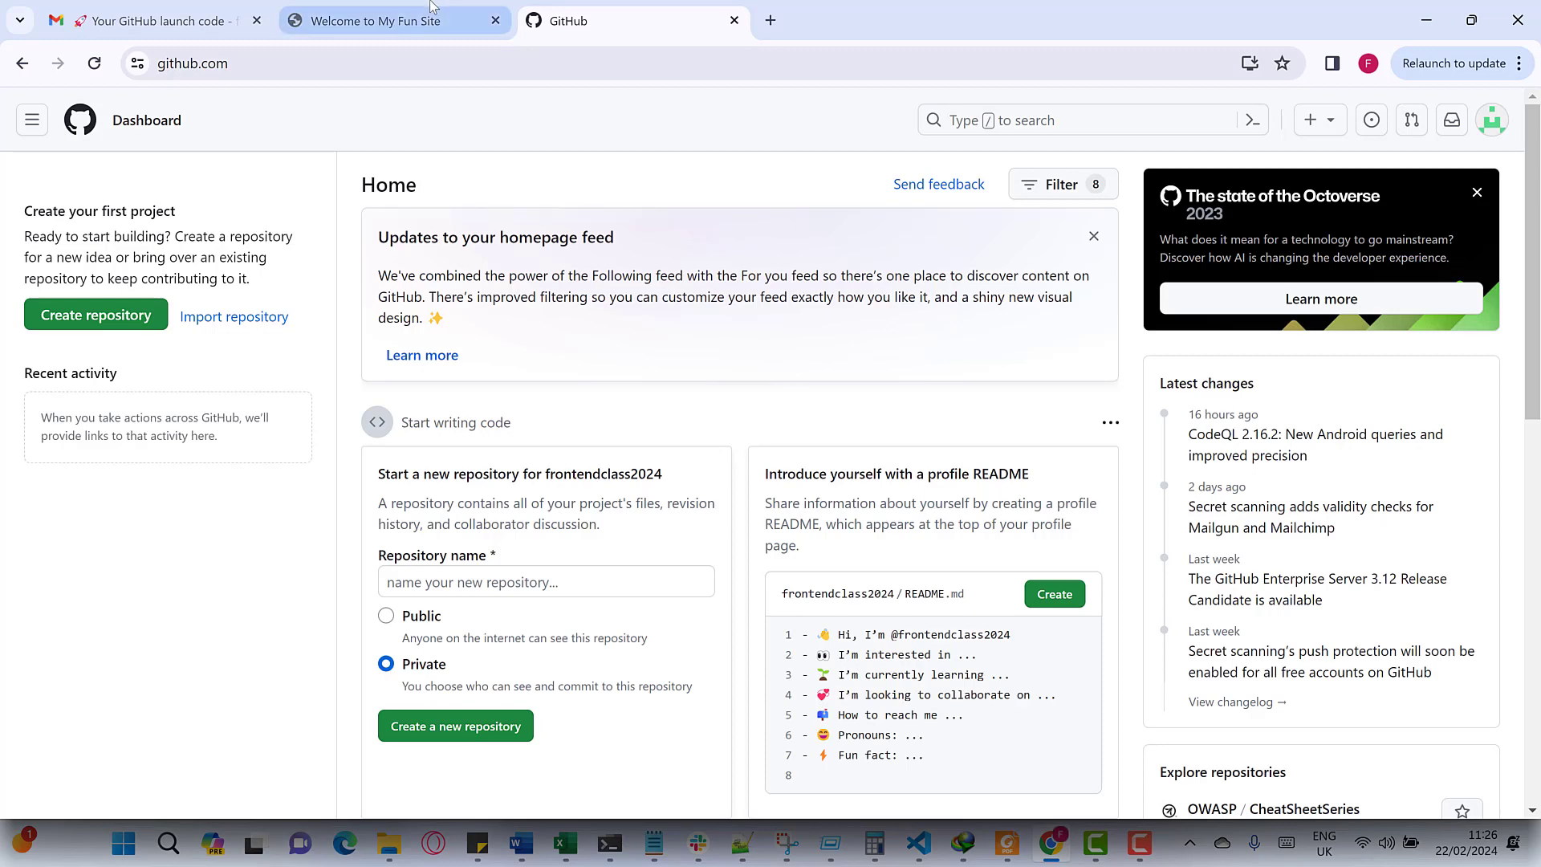
- Glance at the Fun Site page, then return to GitHub and open the account panel
{"action": "left_click", "coordinate": [474, 20]}
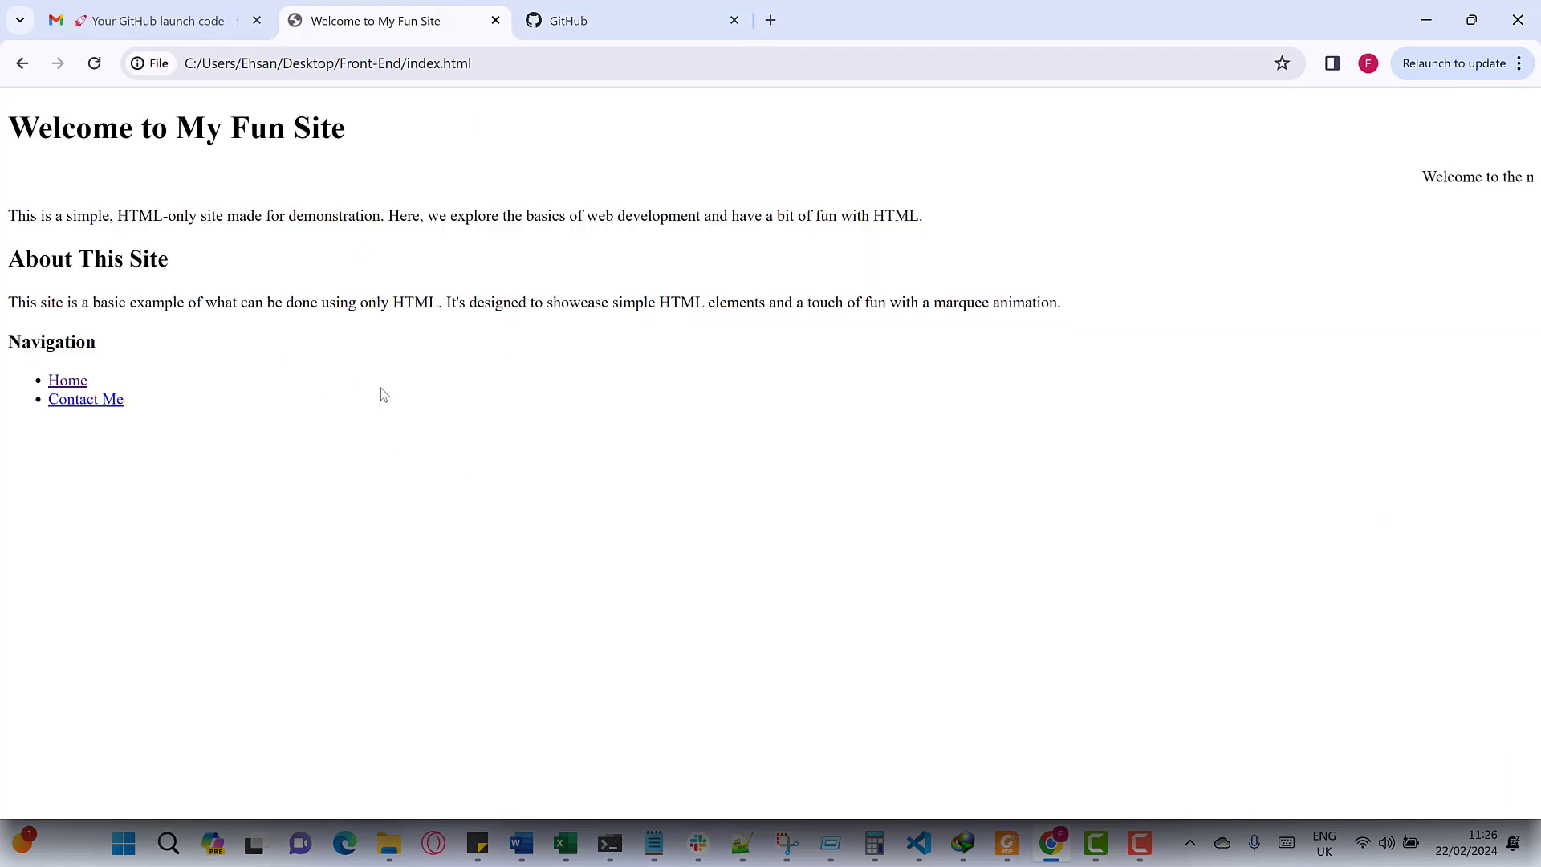
{"action": "left_click", "coordinate": [610, 21]}
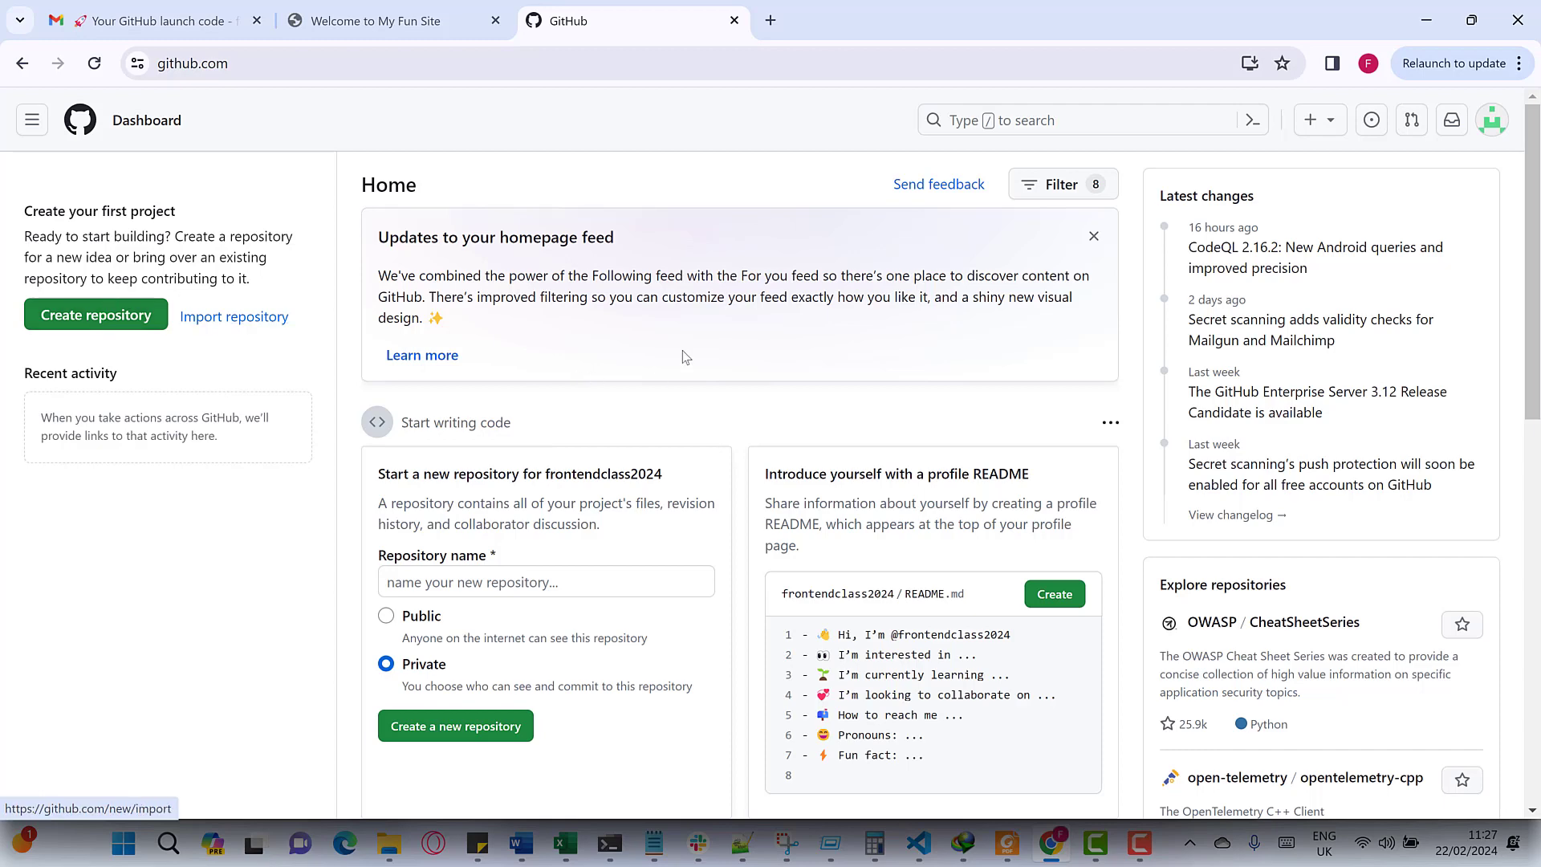
{"action": "left_click", "coordinate": [1495, 125]}
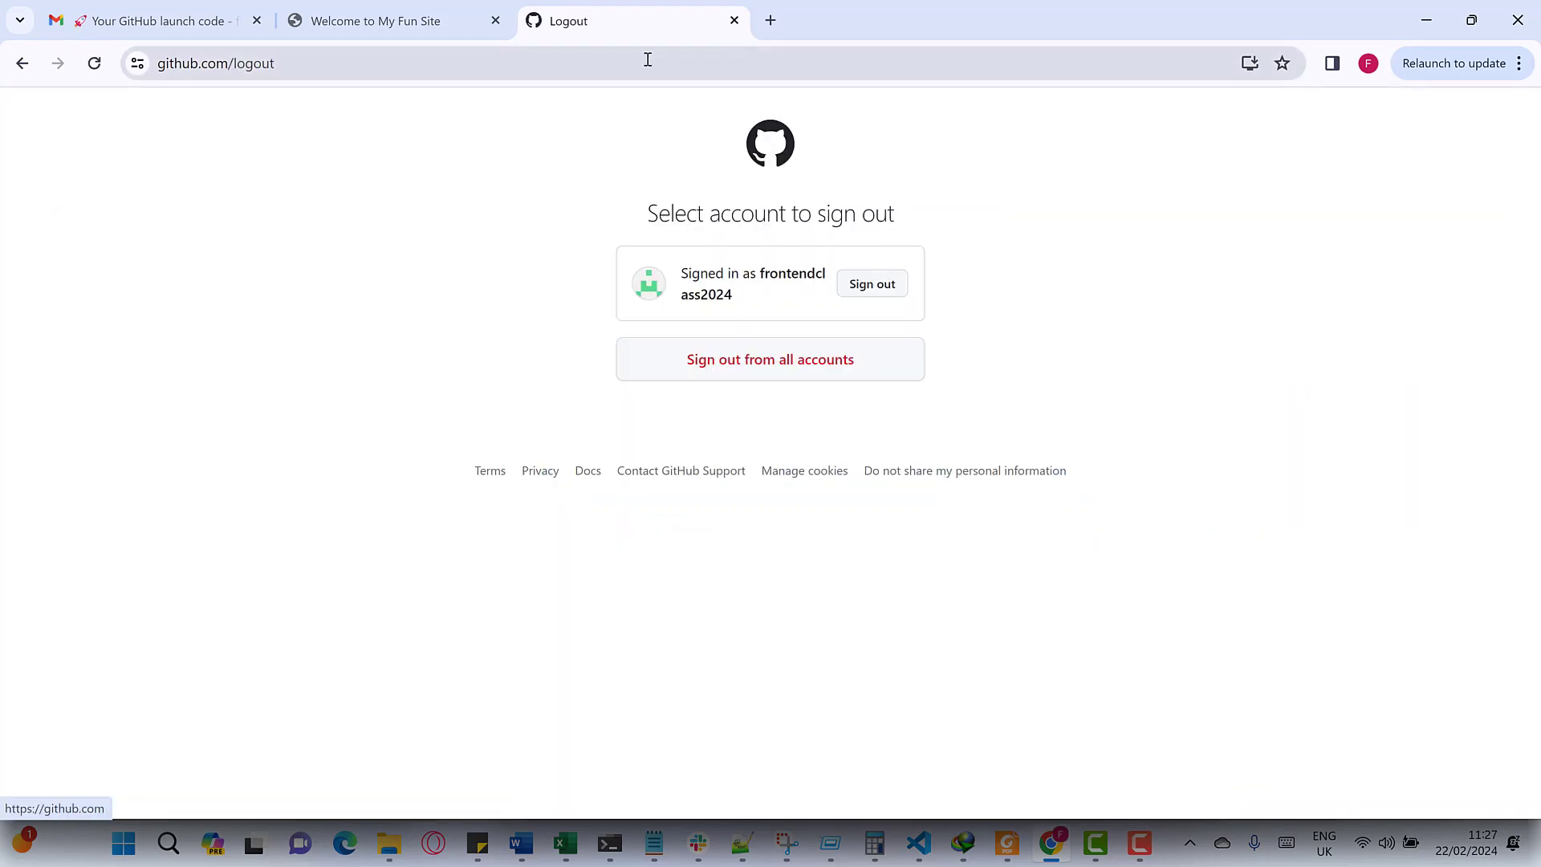
- Reload GitHub and sign out of all accounts, dismissing the Windows password popup
{"action": "left_click", "coordinate": [648, 60]}
{"action": "type", "text": "git"}
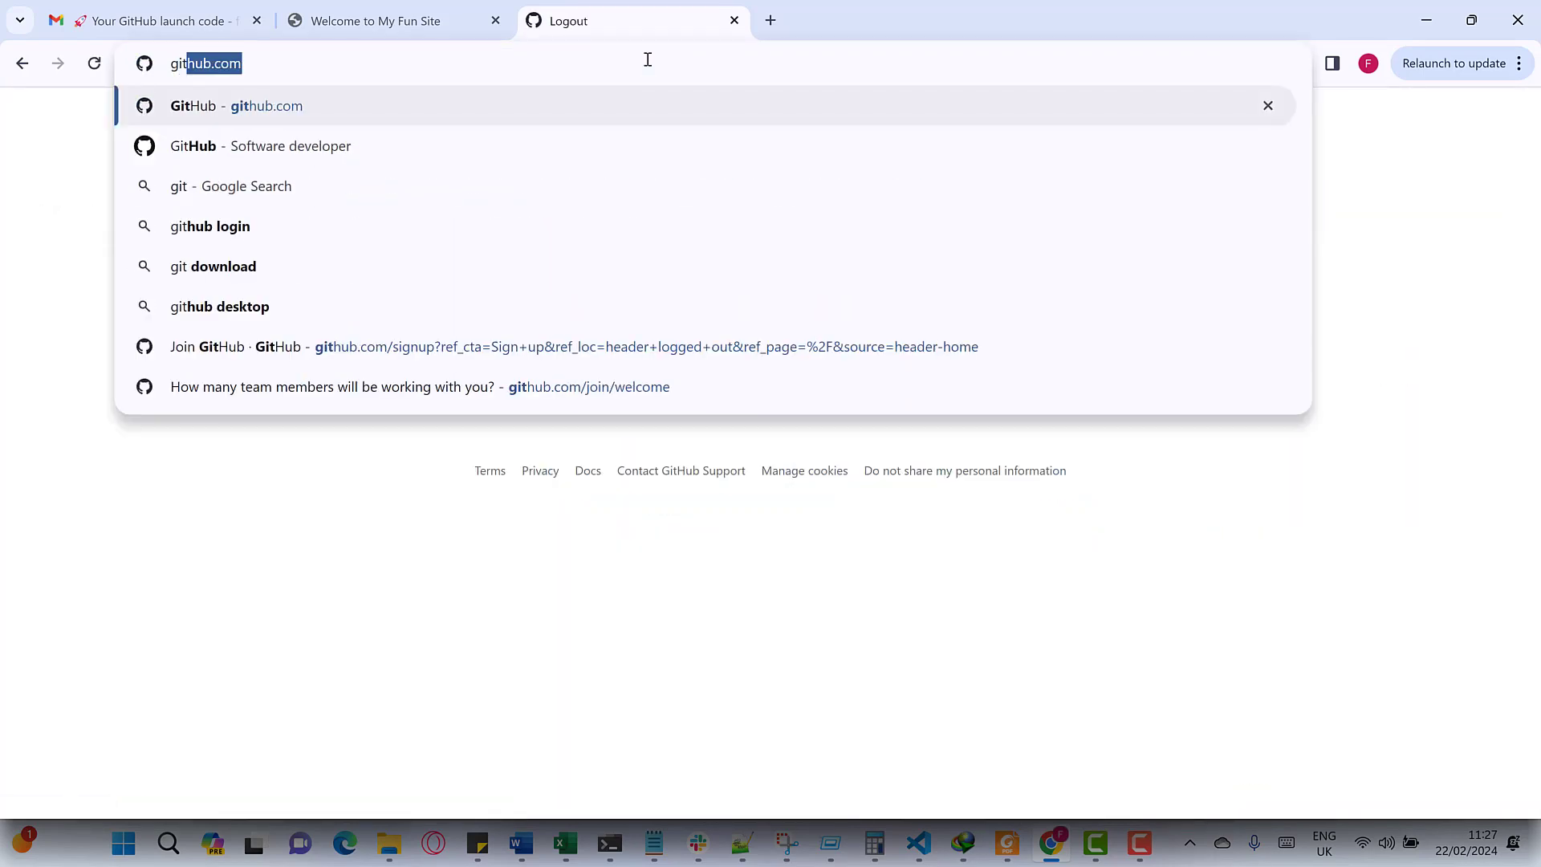
{"action": "key", "text": "Return"}
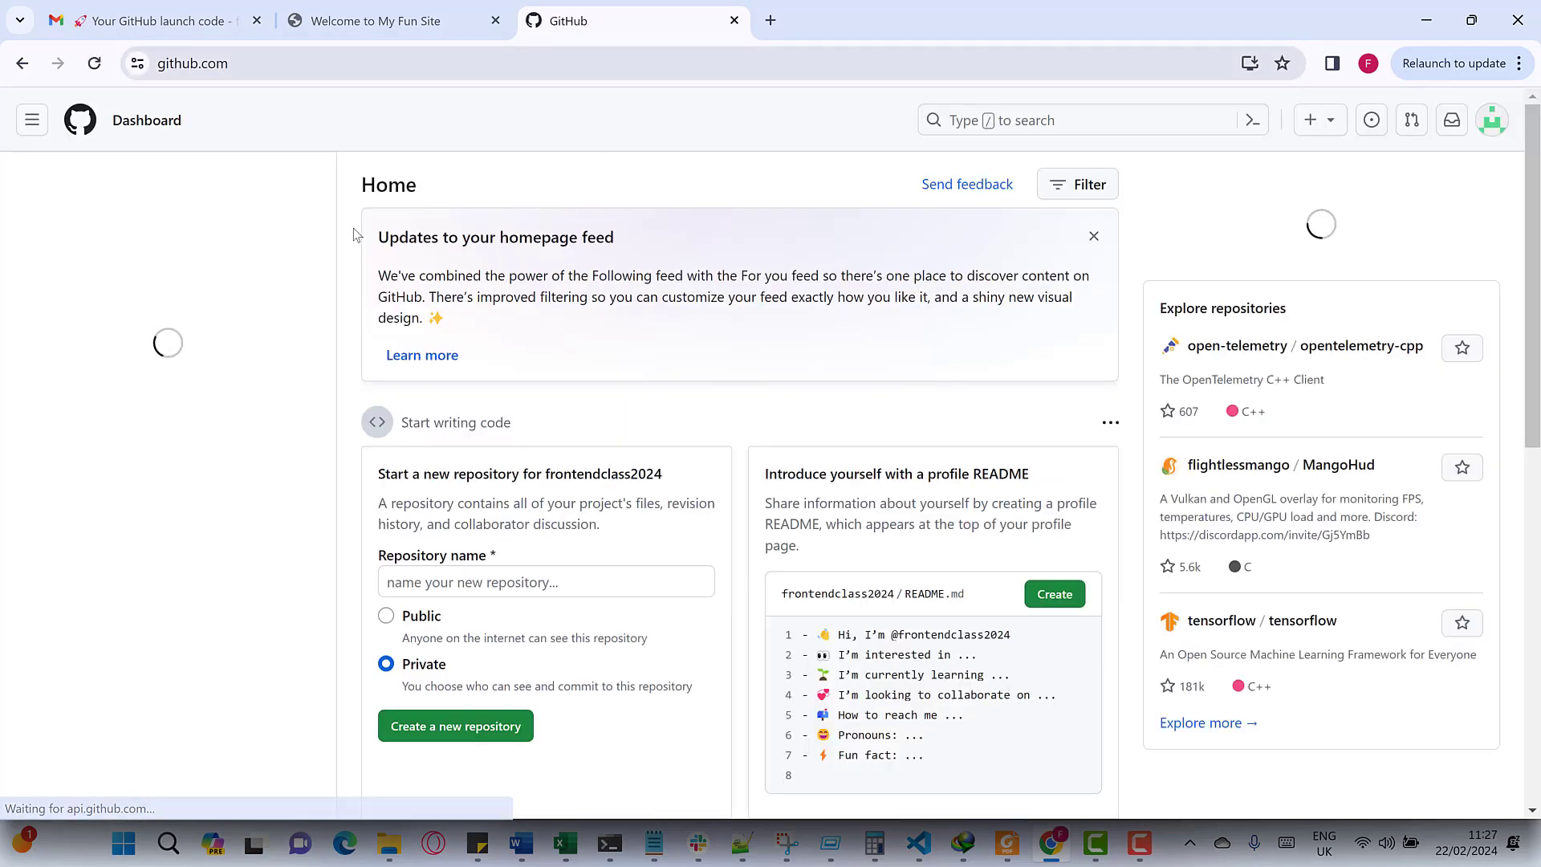
{"action": "left_click", "coordinate": [1492, 122]}
{"action": "left_click", "coordinate": [1280, 727]}
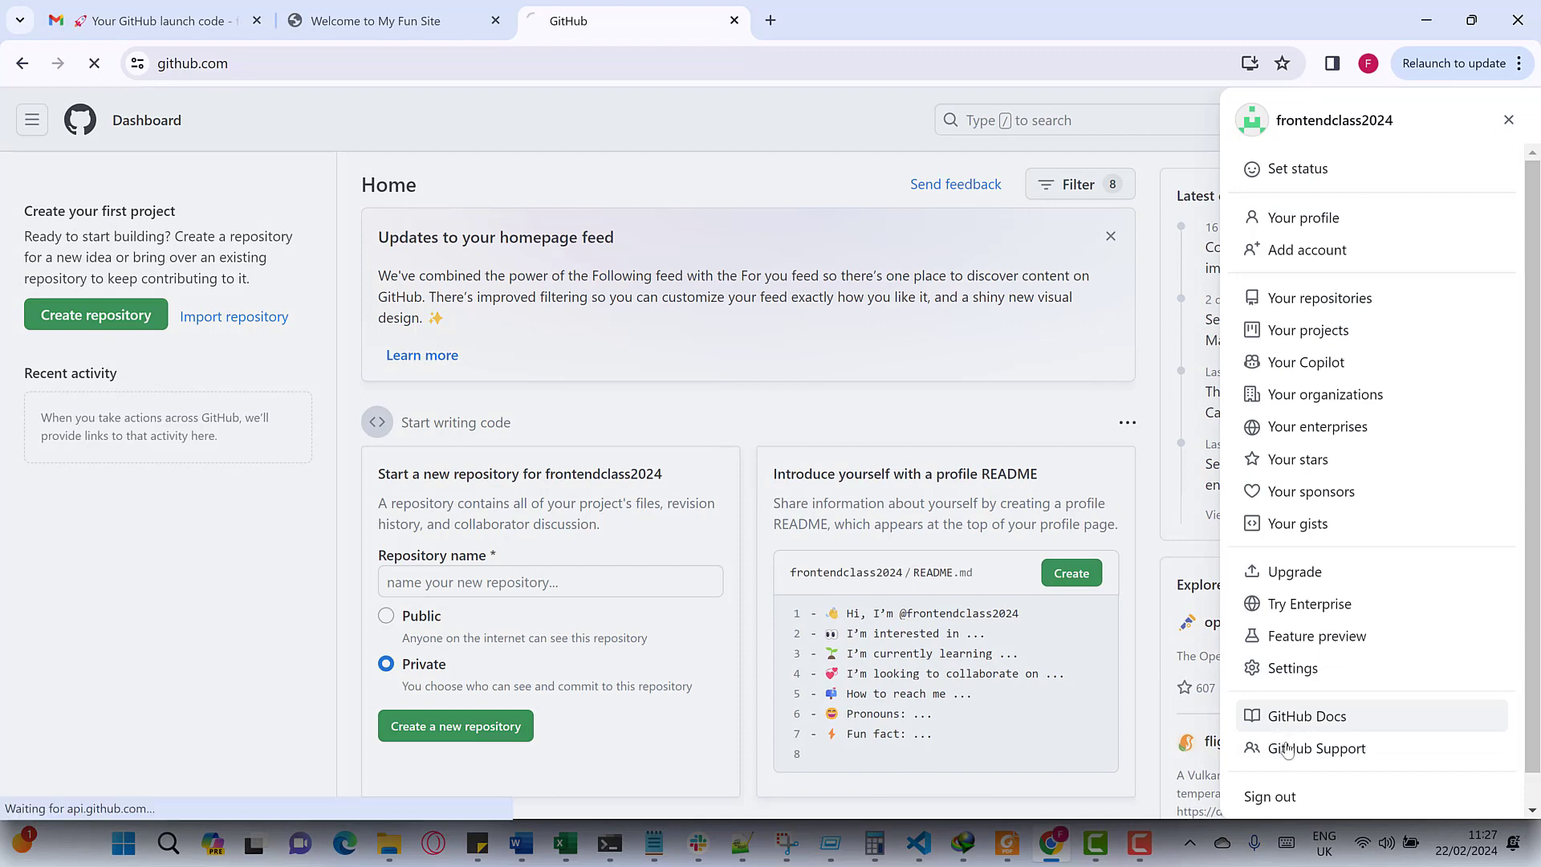
{"action": "left_click", "coordinate": [1294, 798]}
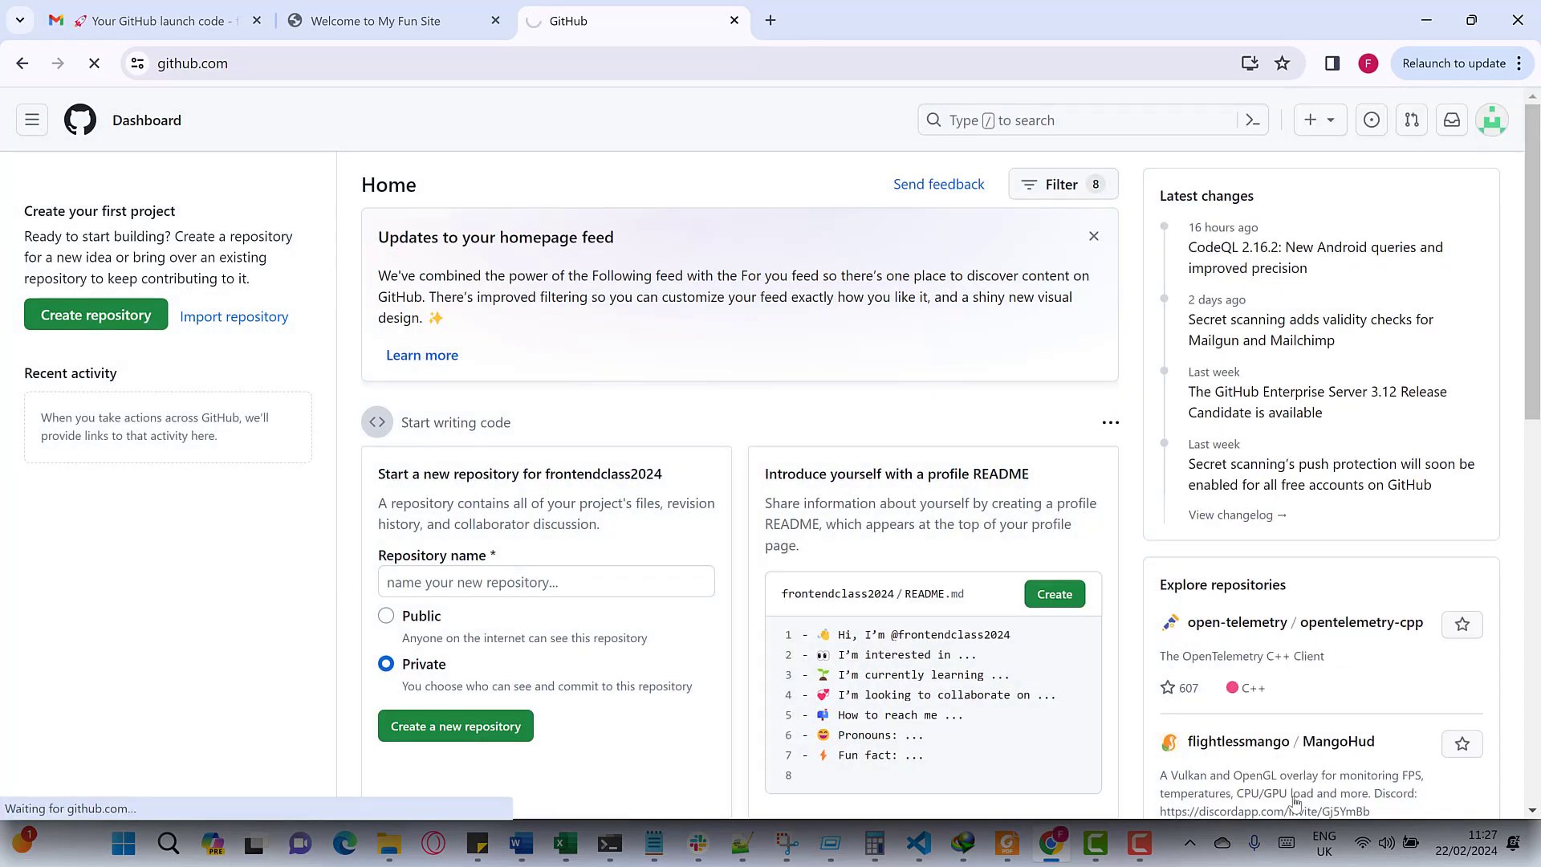
{"action": "left_click", "coordinate": [807, 372]}
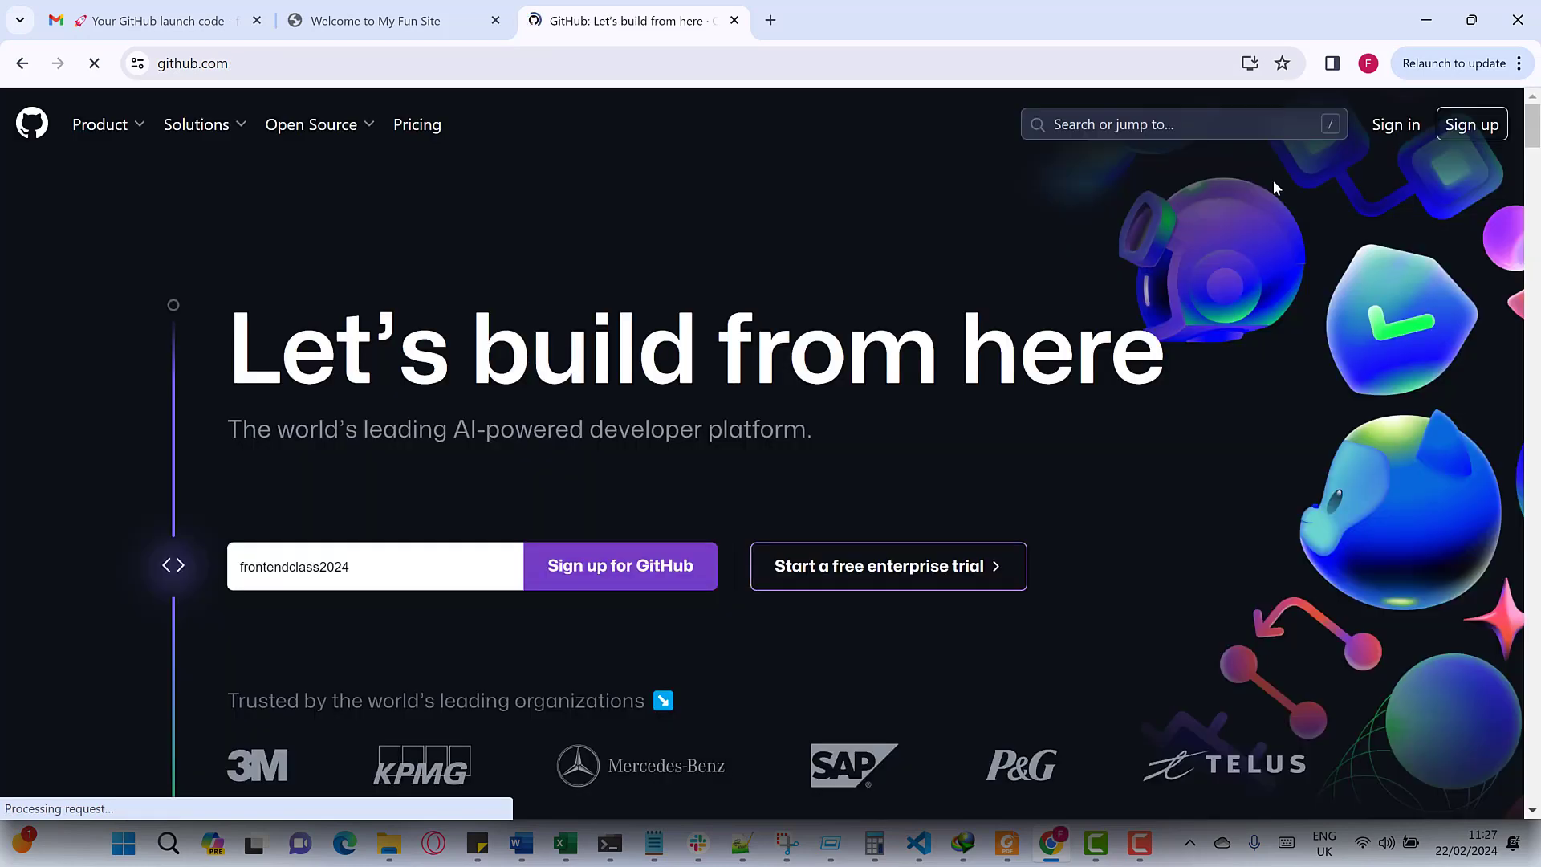
{"action": "left_click", "coordinate": [1268, 118]}
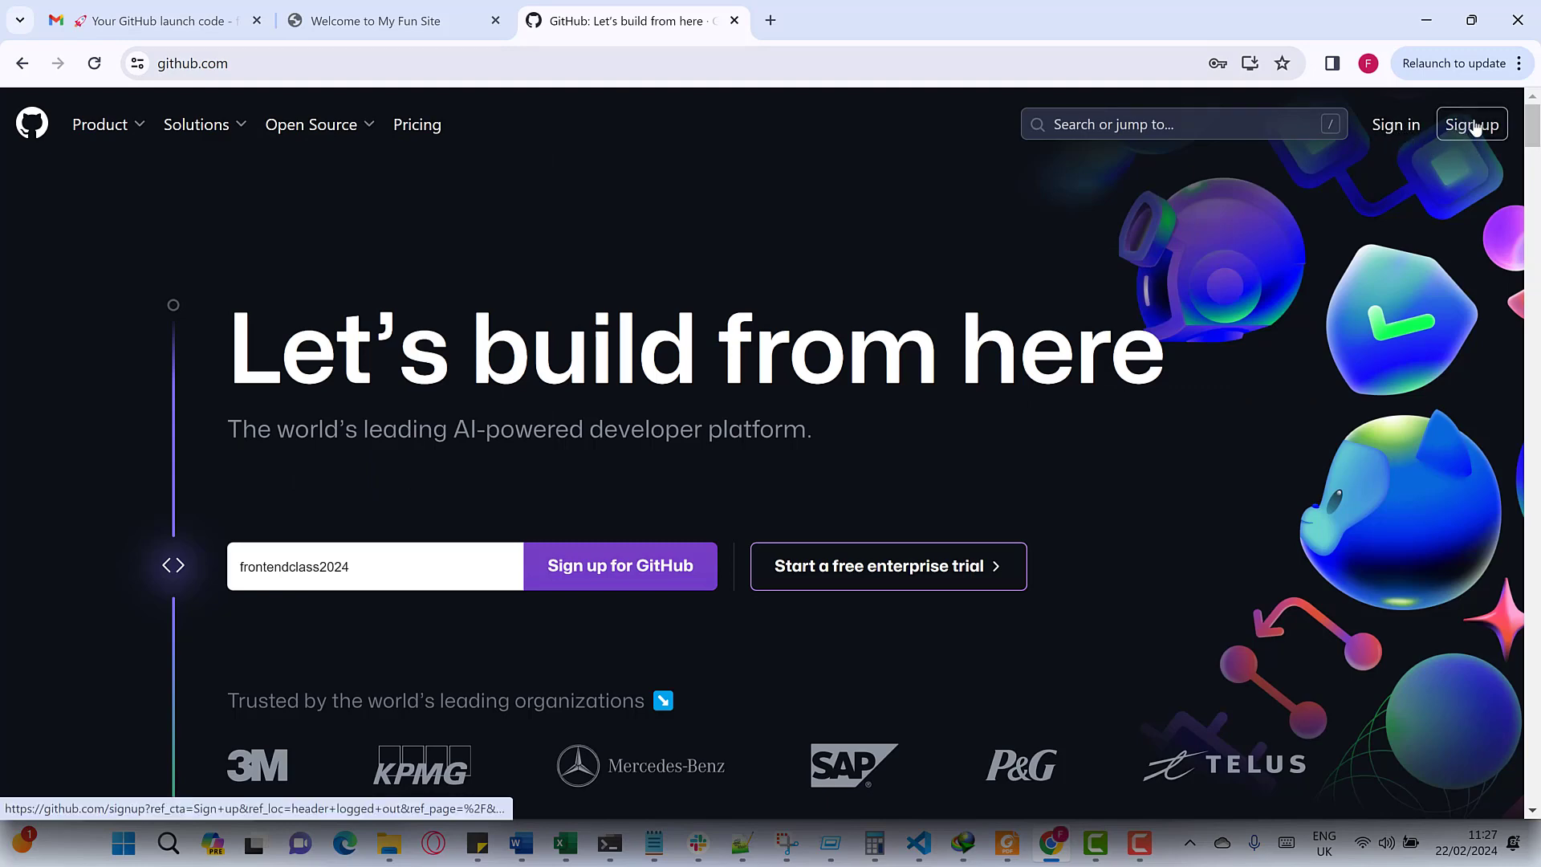
- Sign back in to GitHub with the saved username
{"action": "left_click", "coordinate": [1397, 125]}
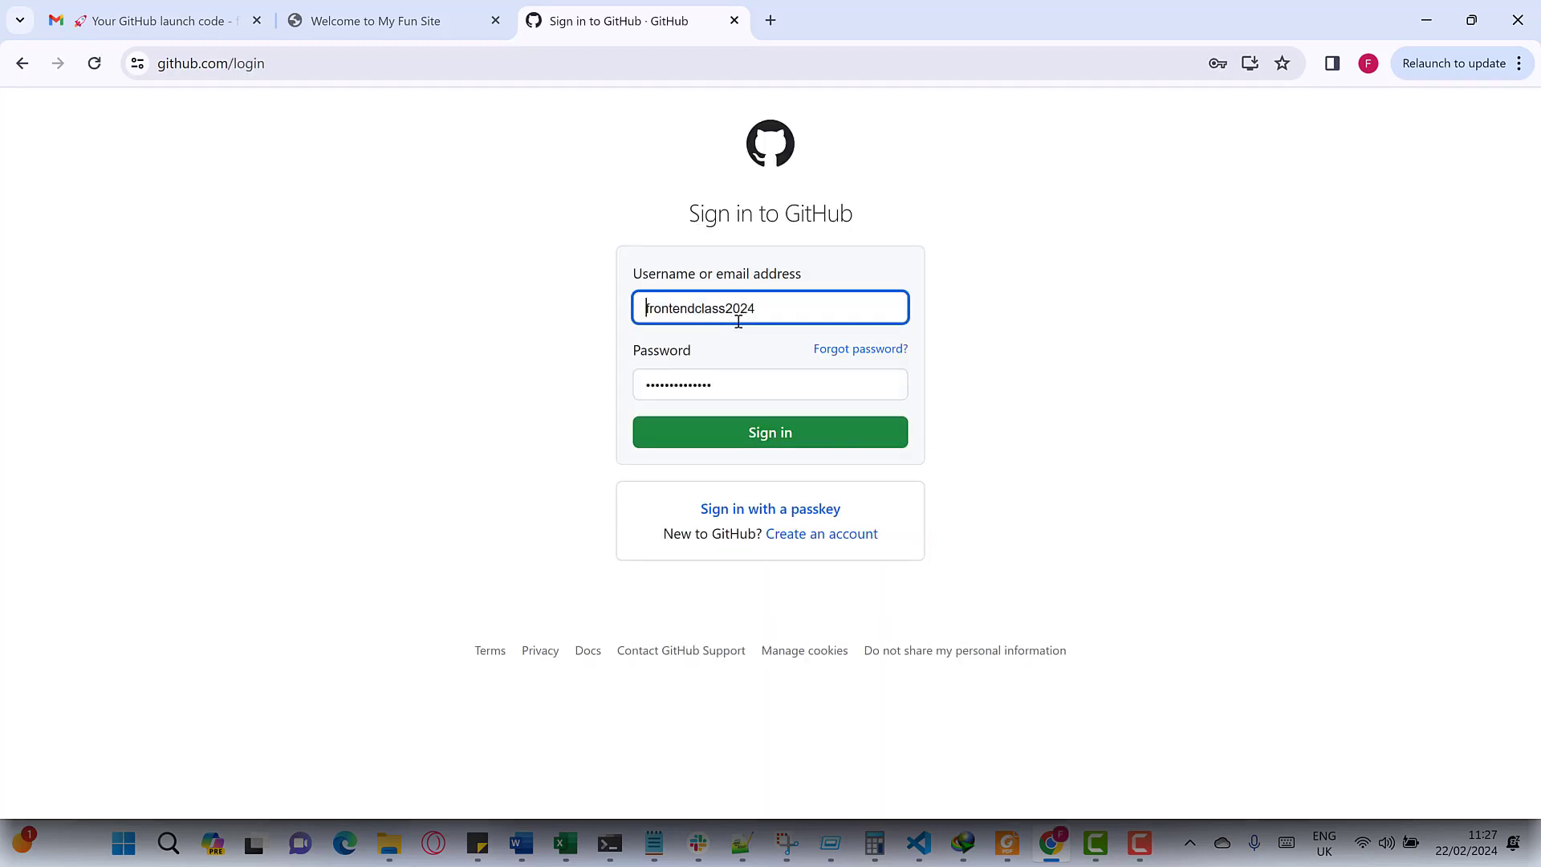
{"action": "double_click", "coordinate": [737, 310]}
{"action": "left_click", "coordinate": [737, 310]}
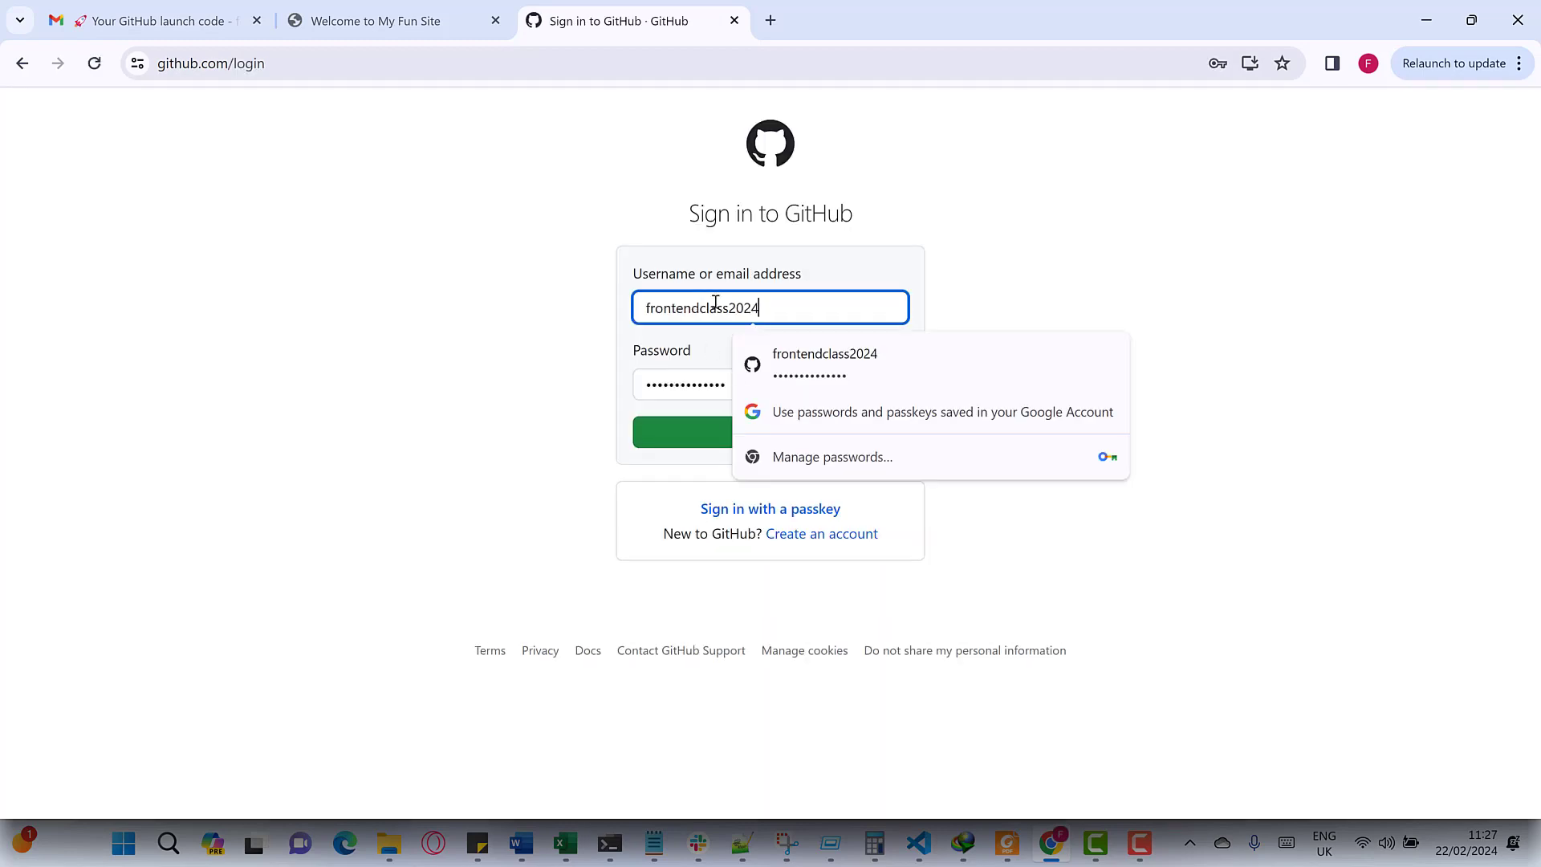
{"action": "left_click", "coordinate": [573, 359]}
{"action": "left_click", "coordinate": [721, 446]}
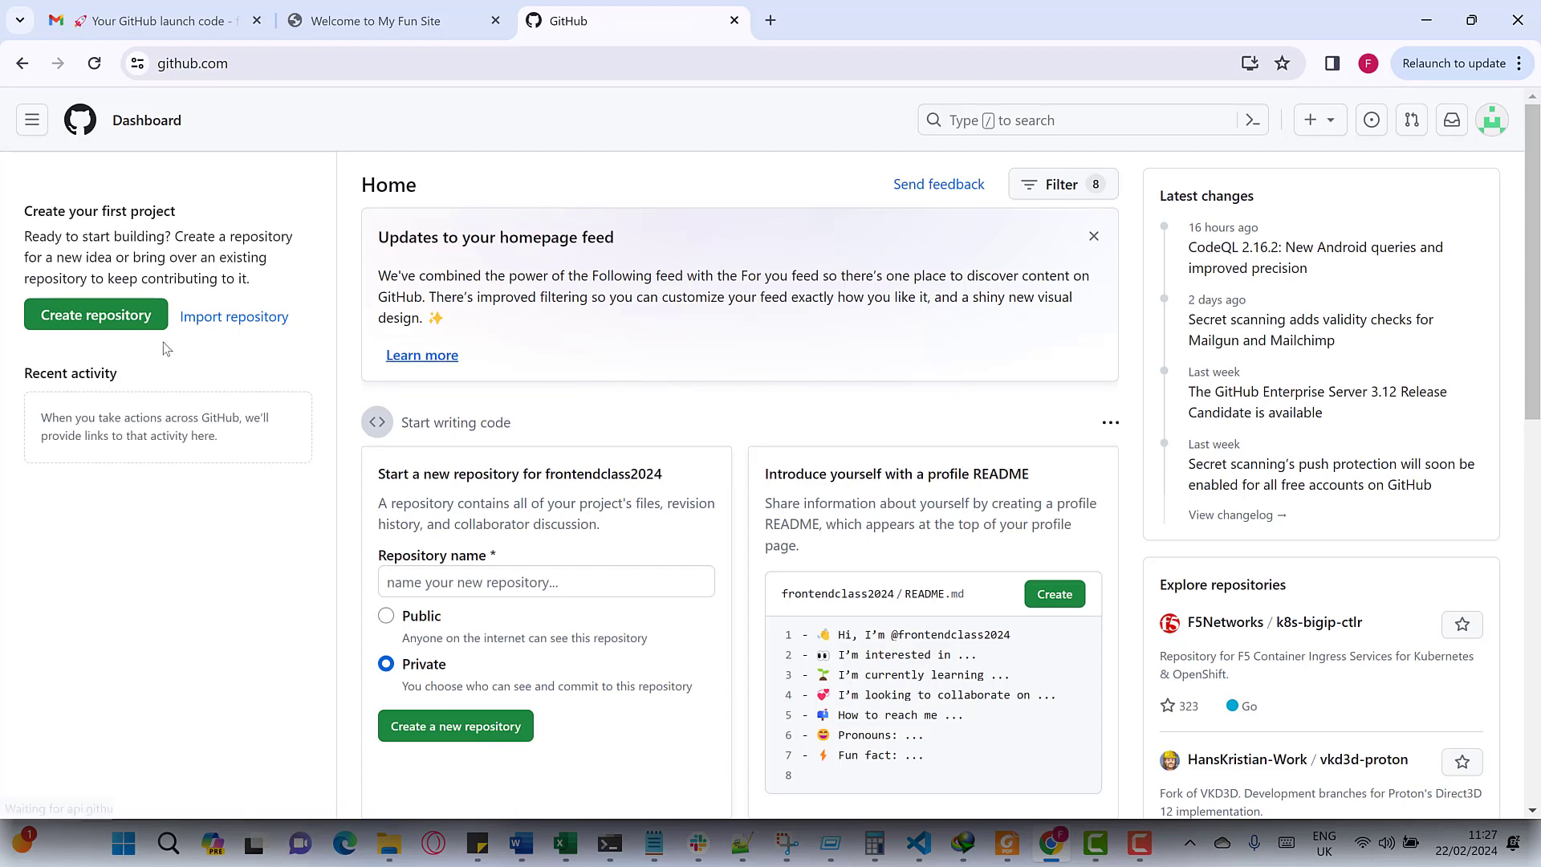
- Start a new repository named ProjectTest, replacing Assignement1, with description 'It is a test.'
{"action": "left_click", "coordinate": [67, 325]}
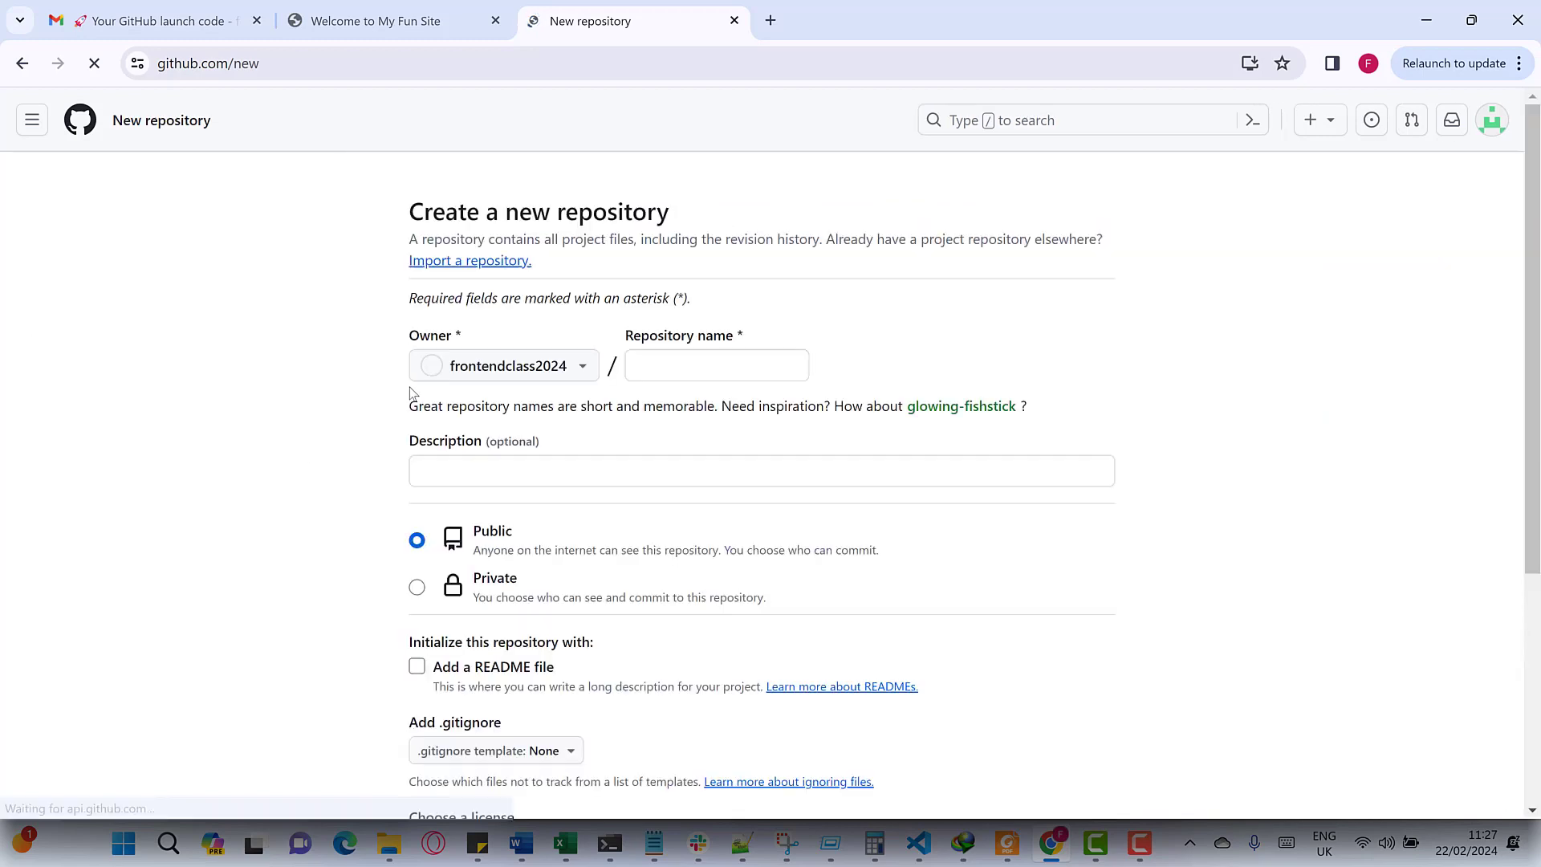
{"action": "left_click", "coordinate": [691, 357]}
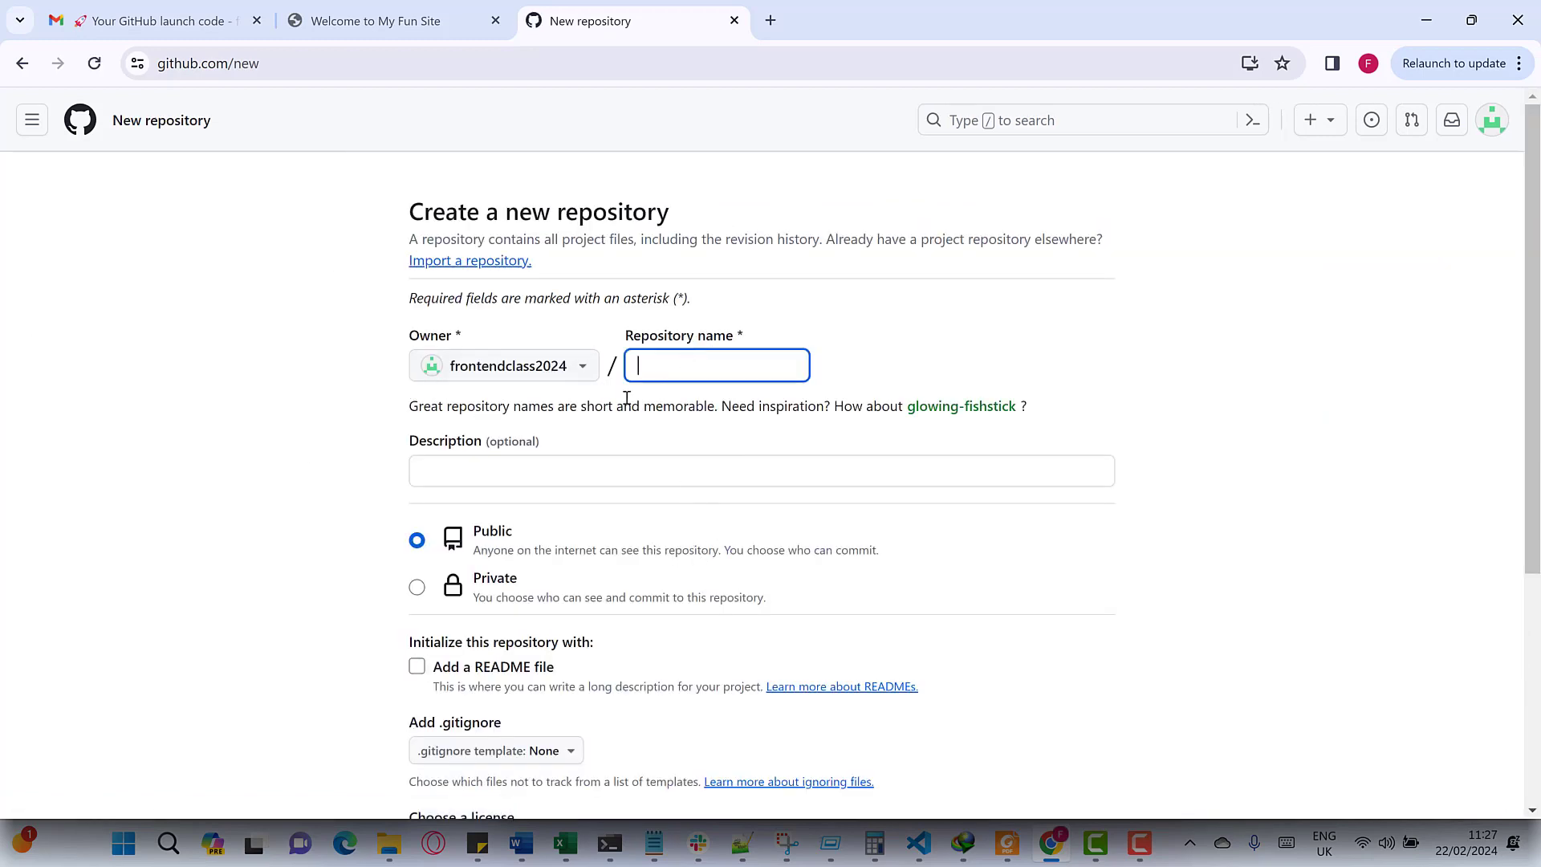
{"action": "type", "text": "Assignement"}
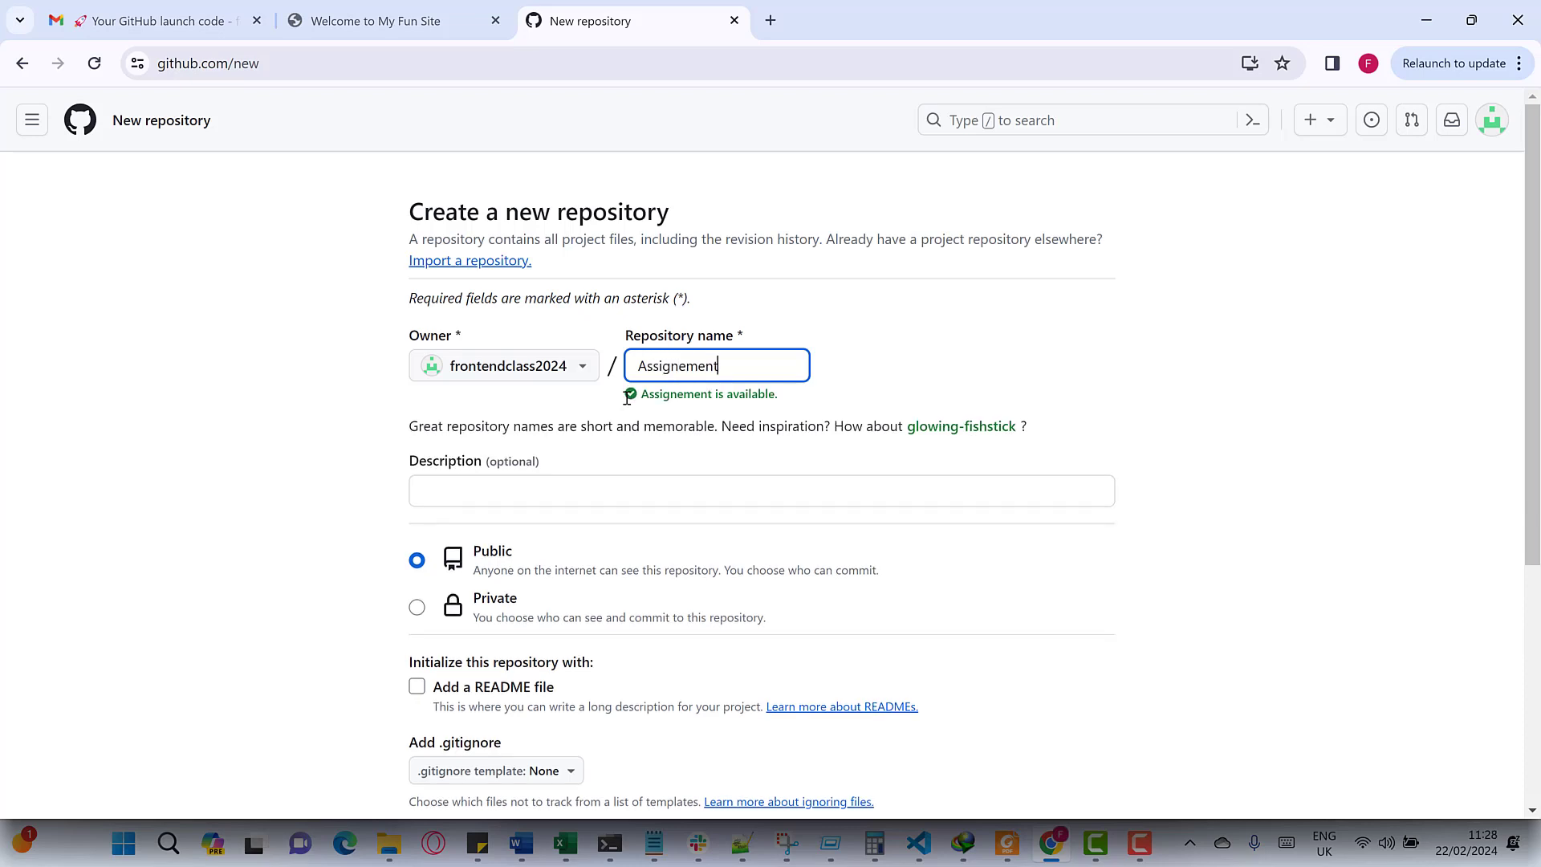
{"action": "type", "text": "1"}
{"action": "key", "text": "ctrl+a"}
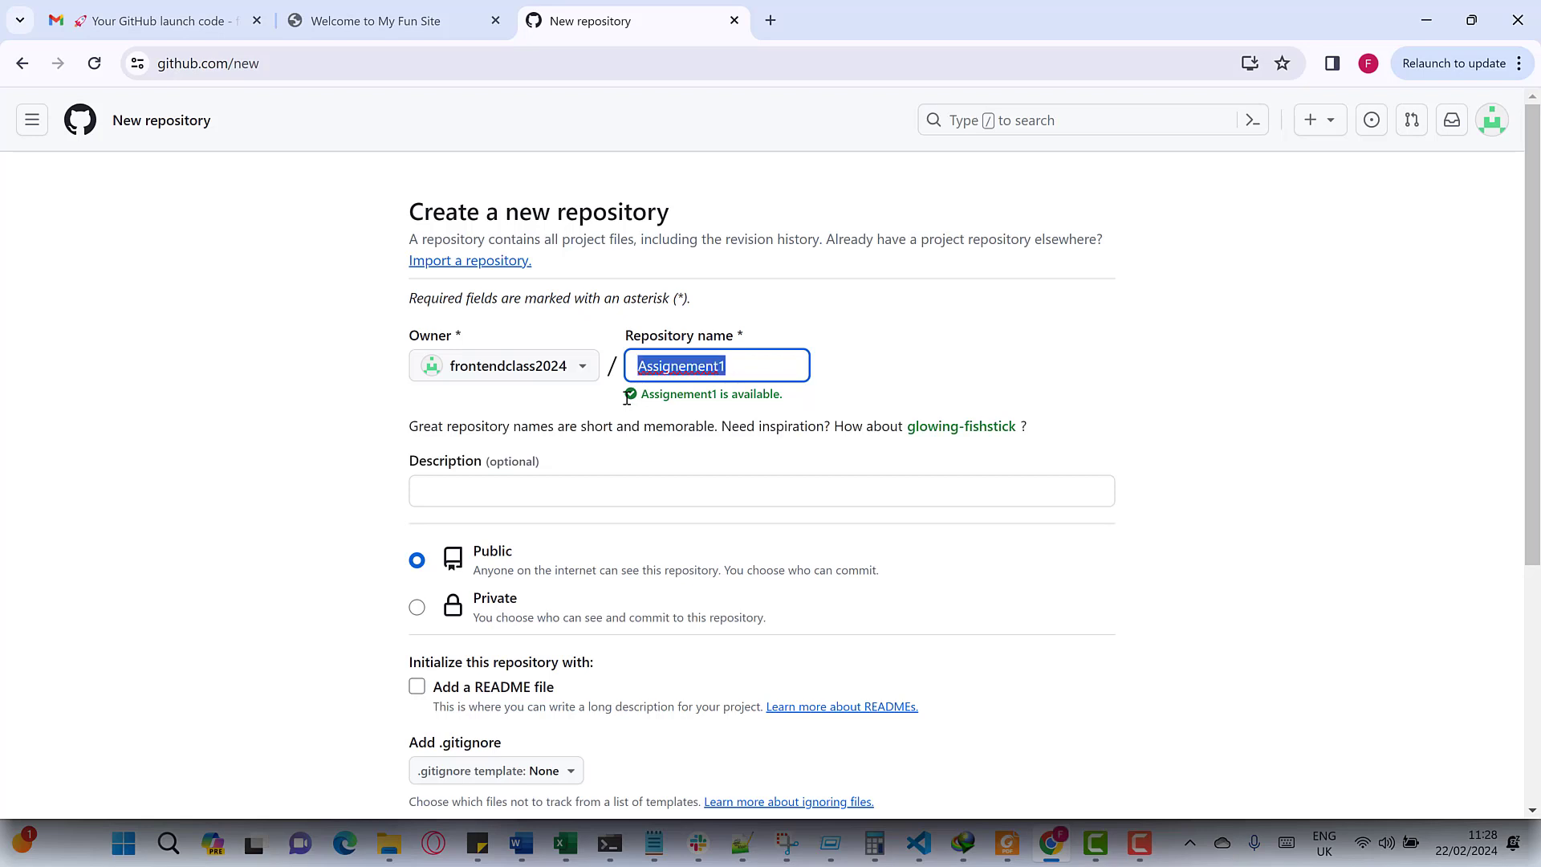
{"action": "type", "text": "Project"}
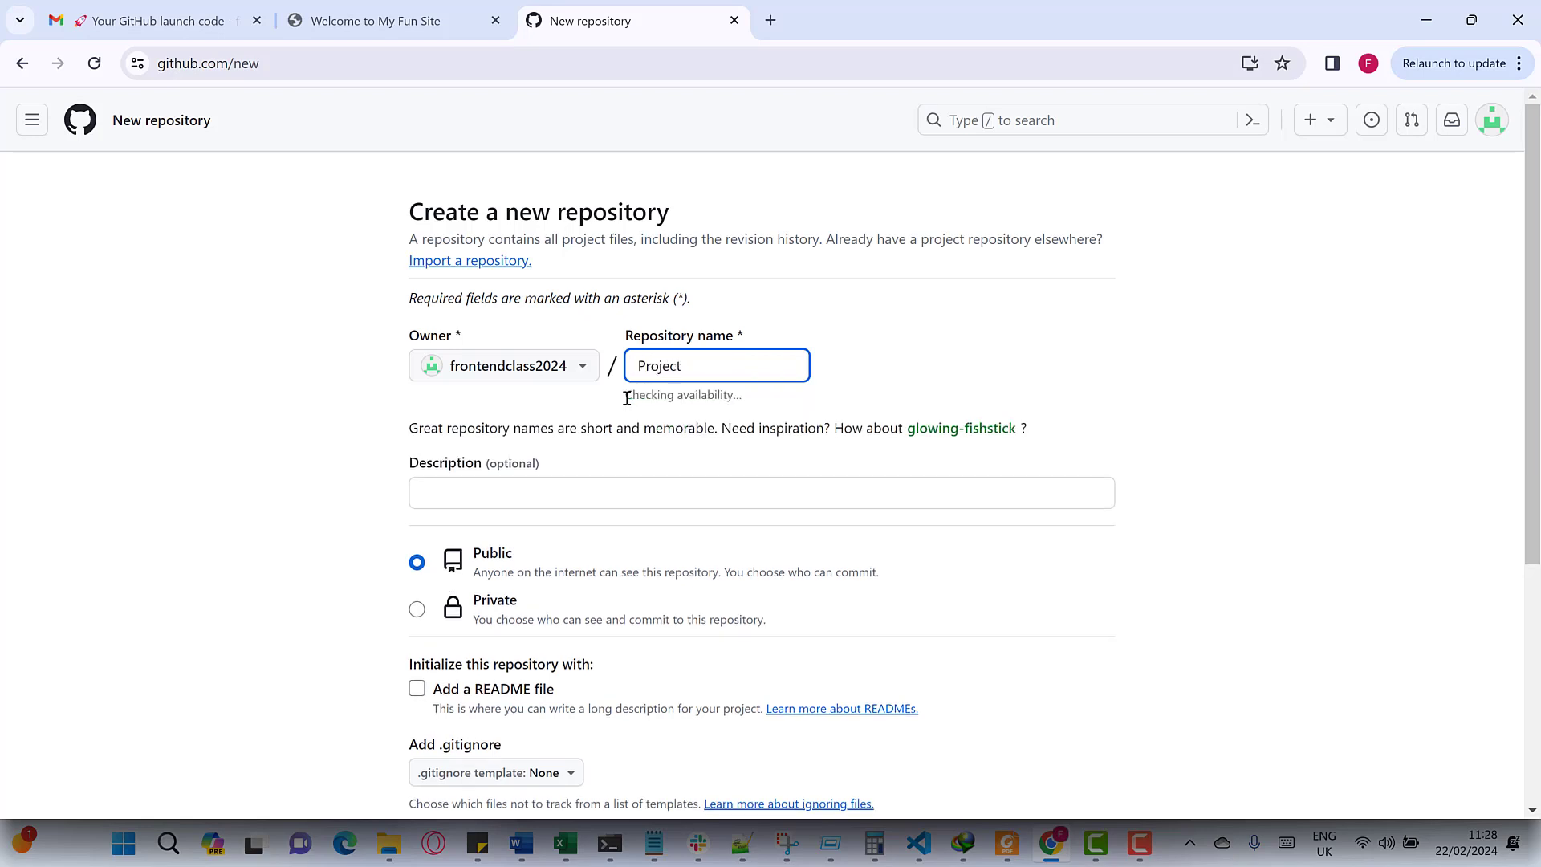
{"action": "type", "text": "Test"}
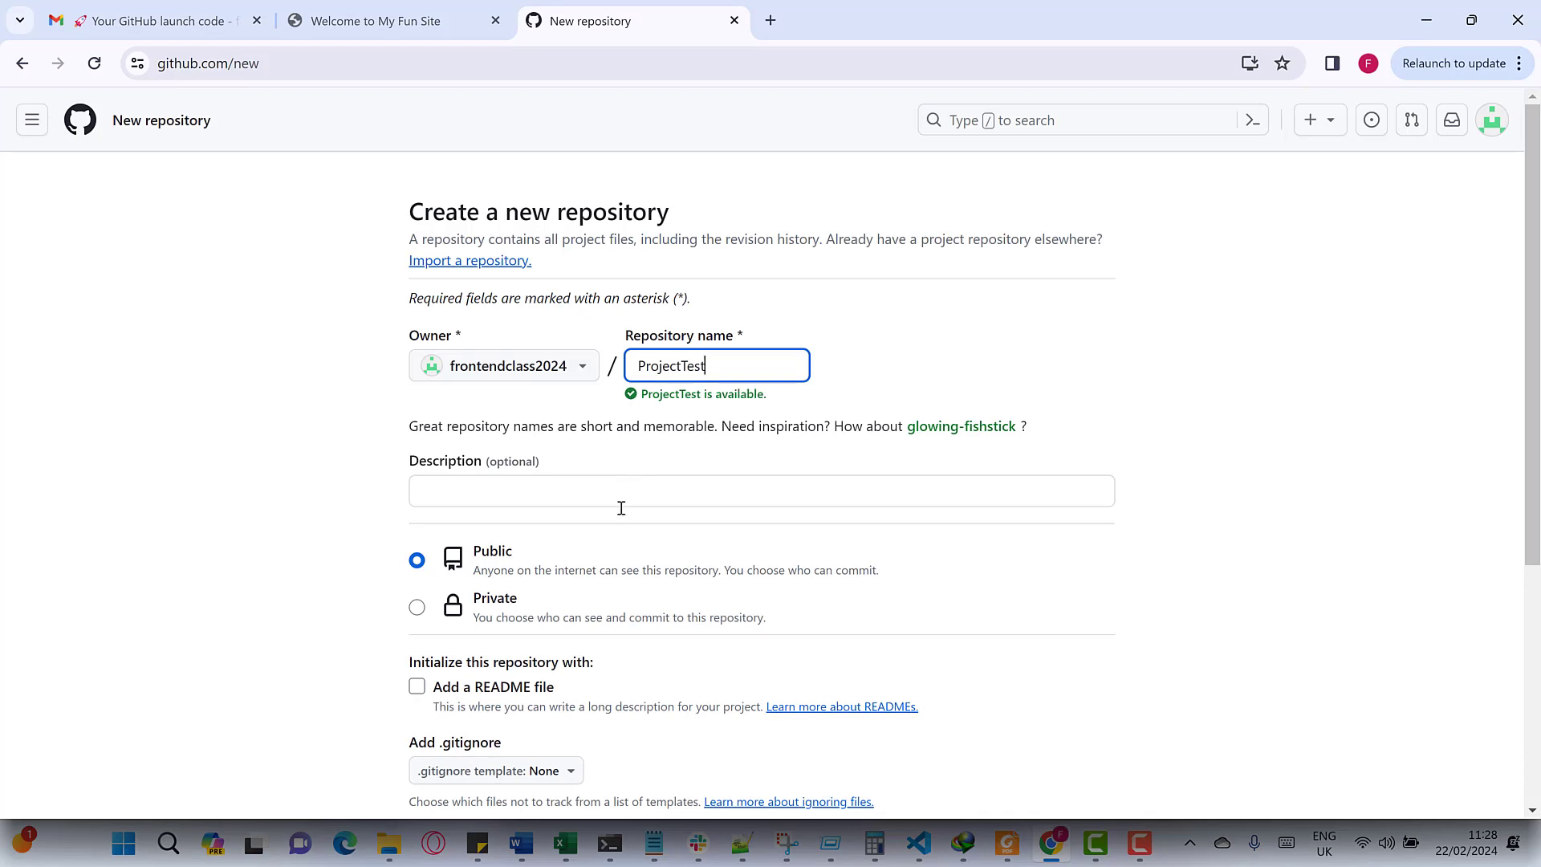
{"action": "left_click", "coordinate": [639, 503]}
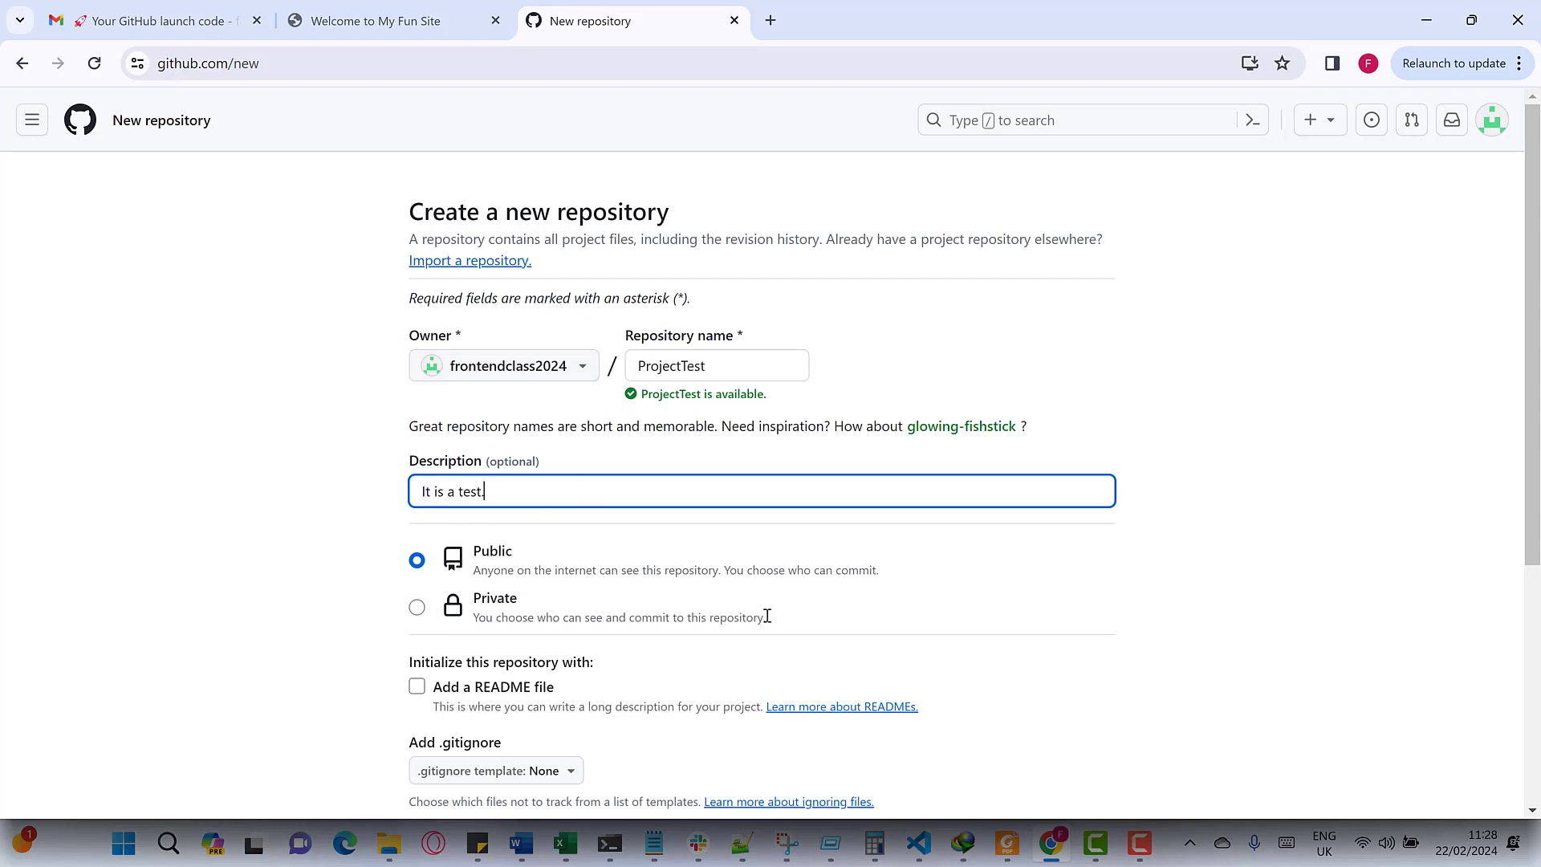
- Keep the repository Public, include a README file, and leave the licence as None
{"action": "left_click_drag", "start_coordinate": [766, 616], "coordinate": [416, 611]}
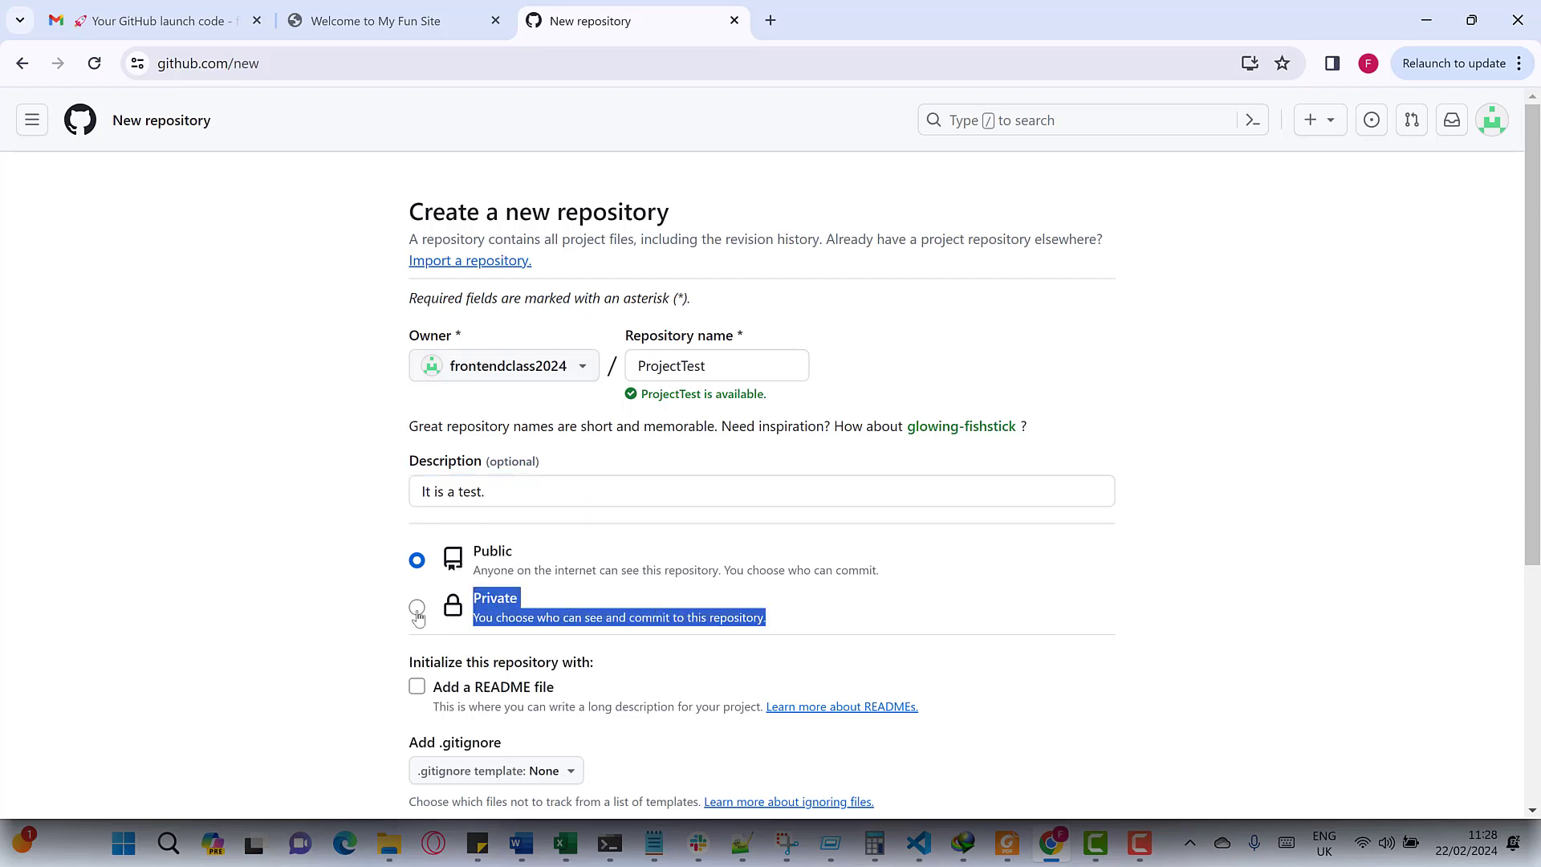
{"action": "left_click", "coordinate": [417, 610]}
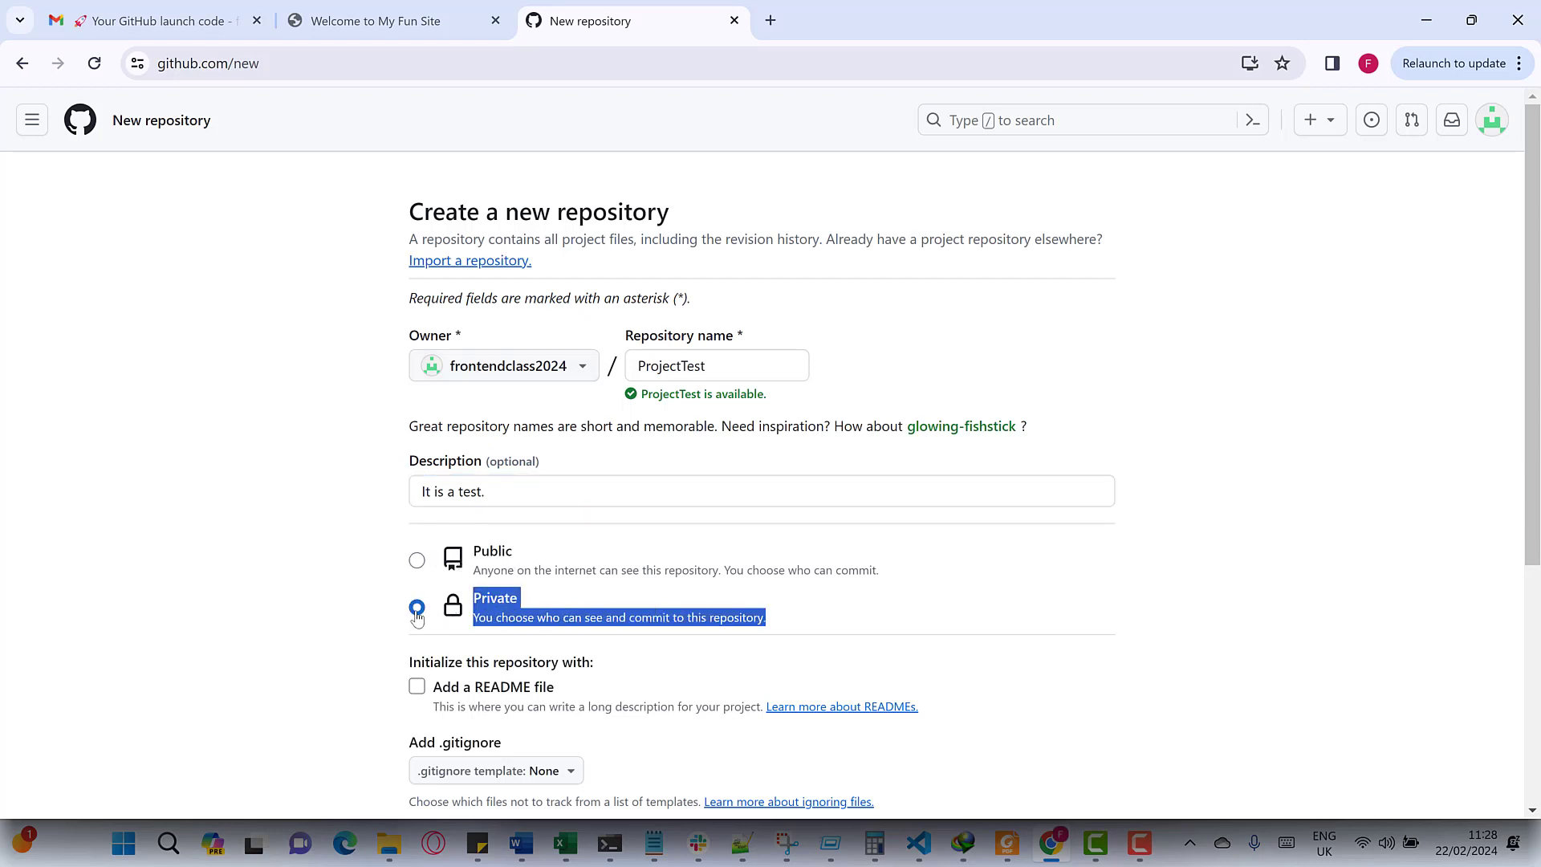
{"action": "left_click", "coordinate": [418, 562]}
{"action": "left_click_drag", "start_coordinate": [893, 575], "coordinate": [462, 556]}
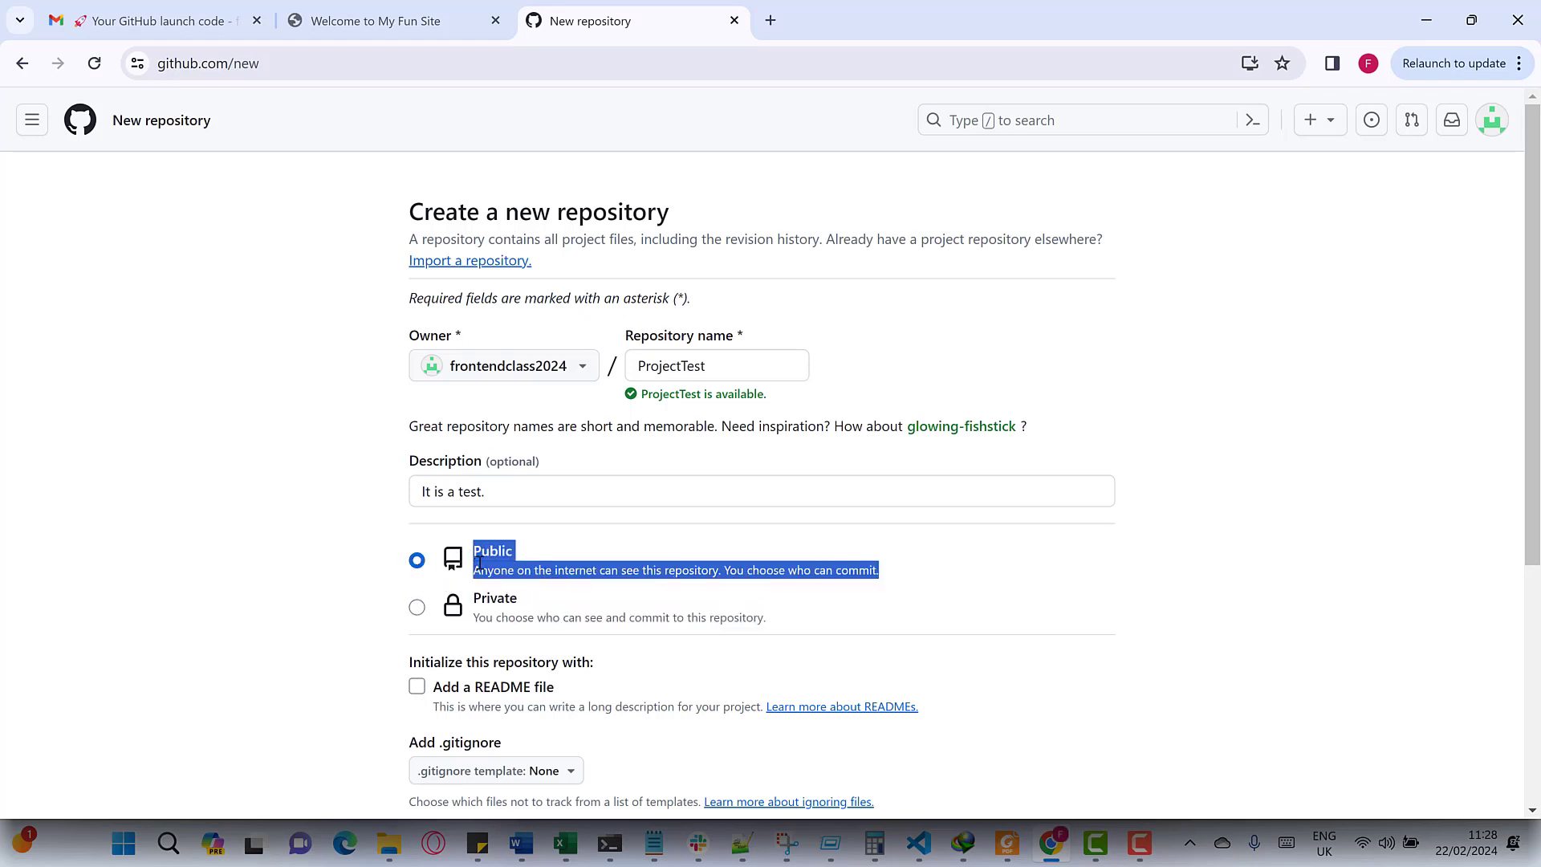
{"action": "scroll", "coordinate": [449, 570], "scroll_direction": "down", "scroll_amount": 4}
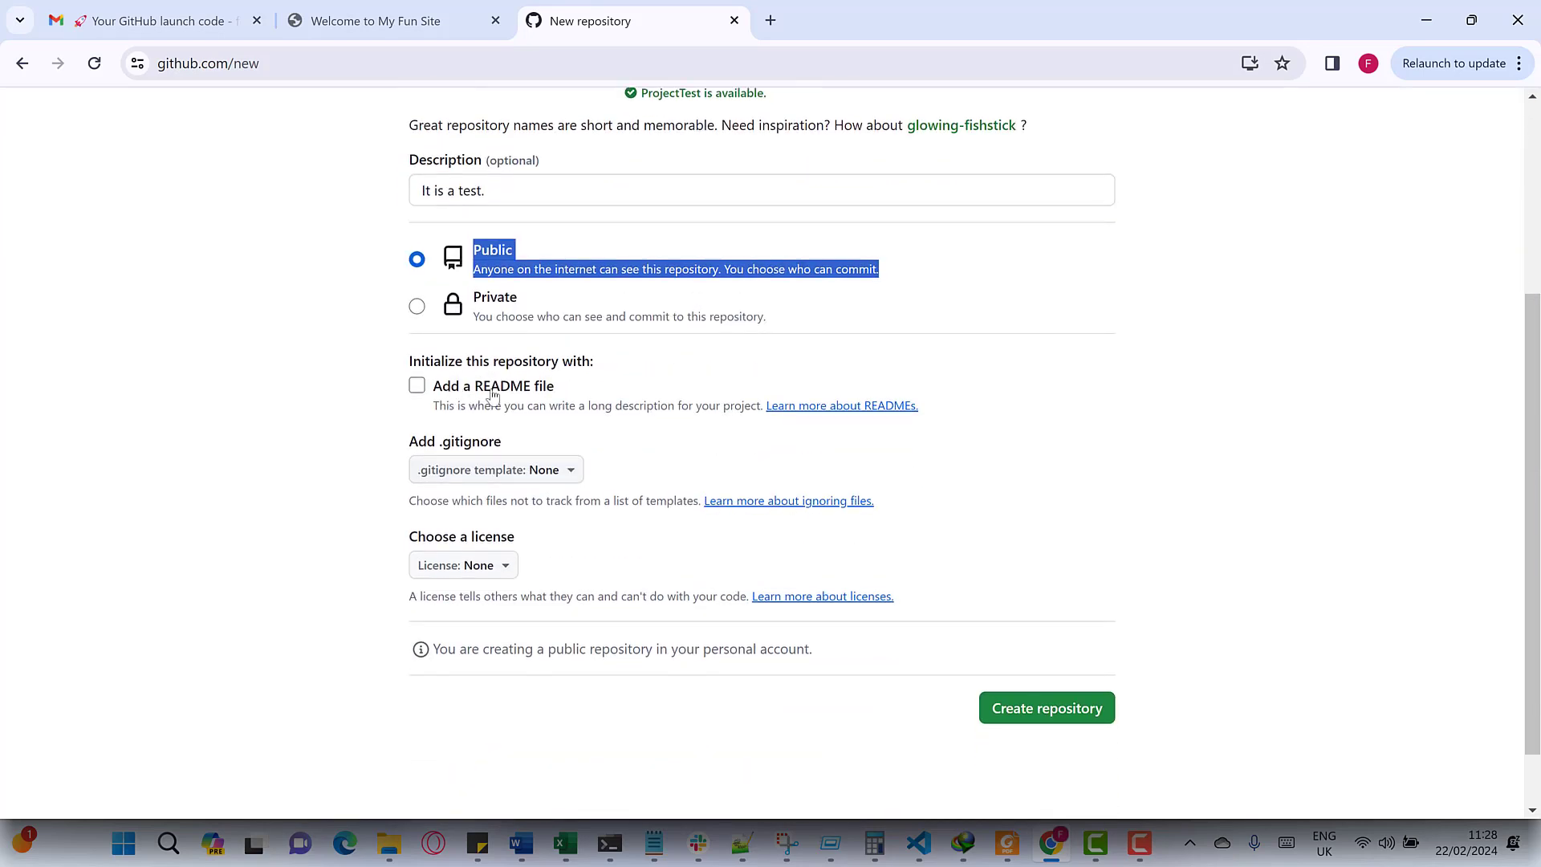
{"action": "left_click", "coordinate": [493, 393]}
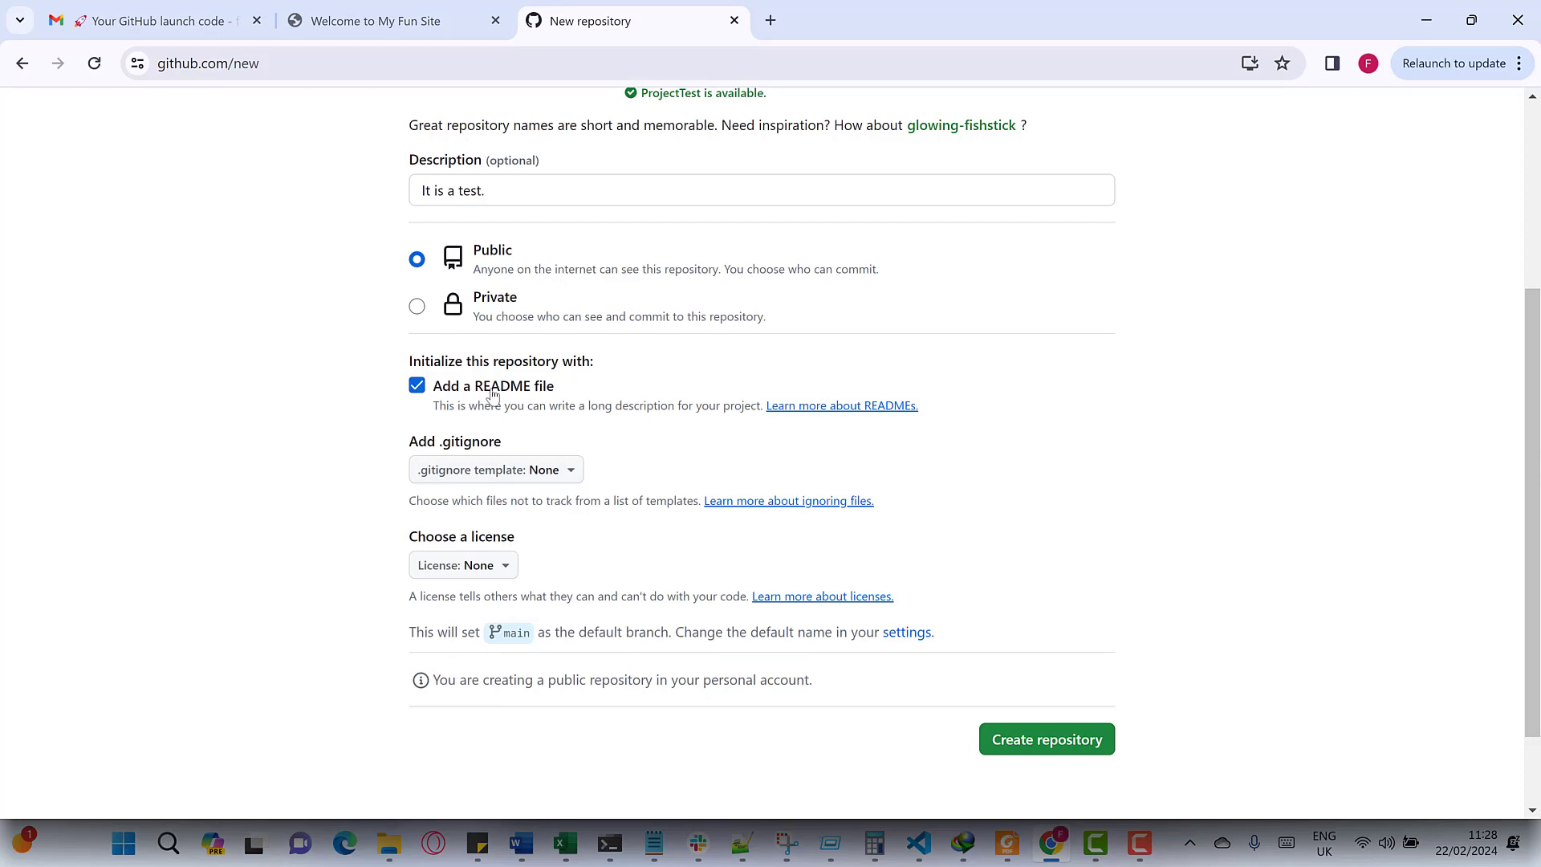
{"action": "left_click", "coordinate": [493, 393]}
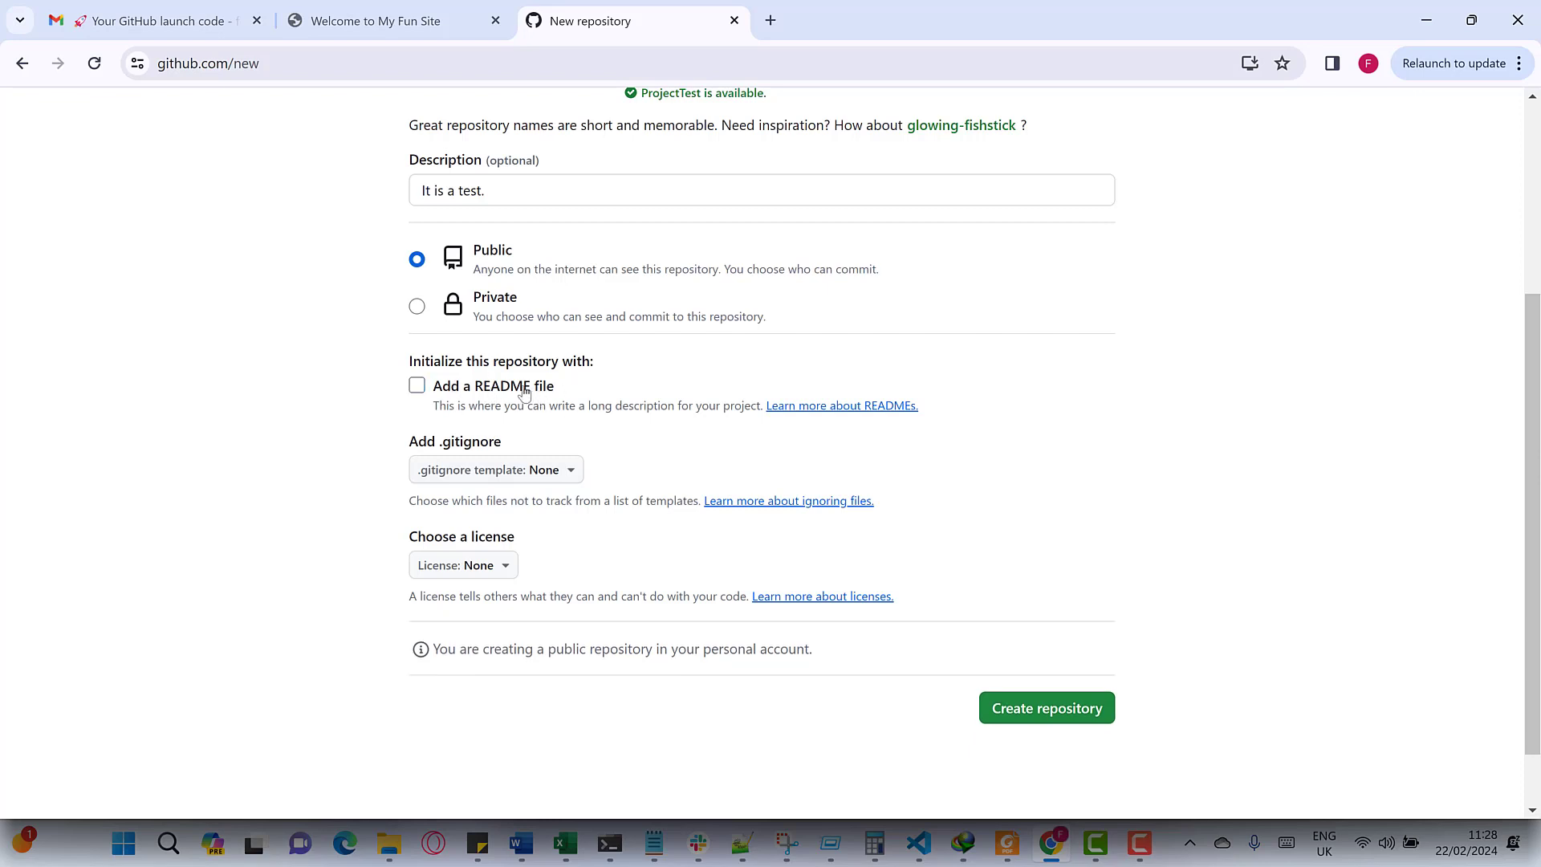
{"action": "left_click", "coordinate": [524, 394]}
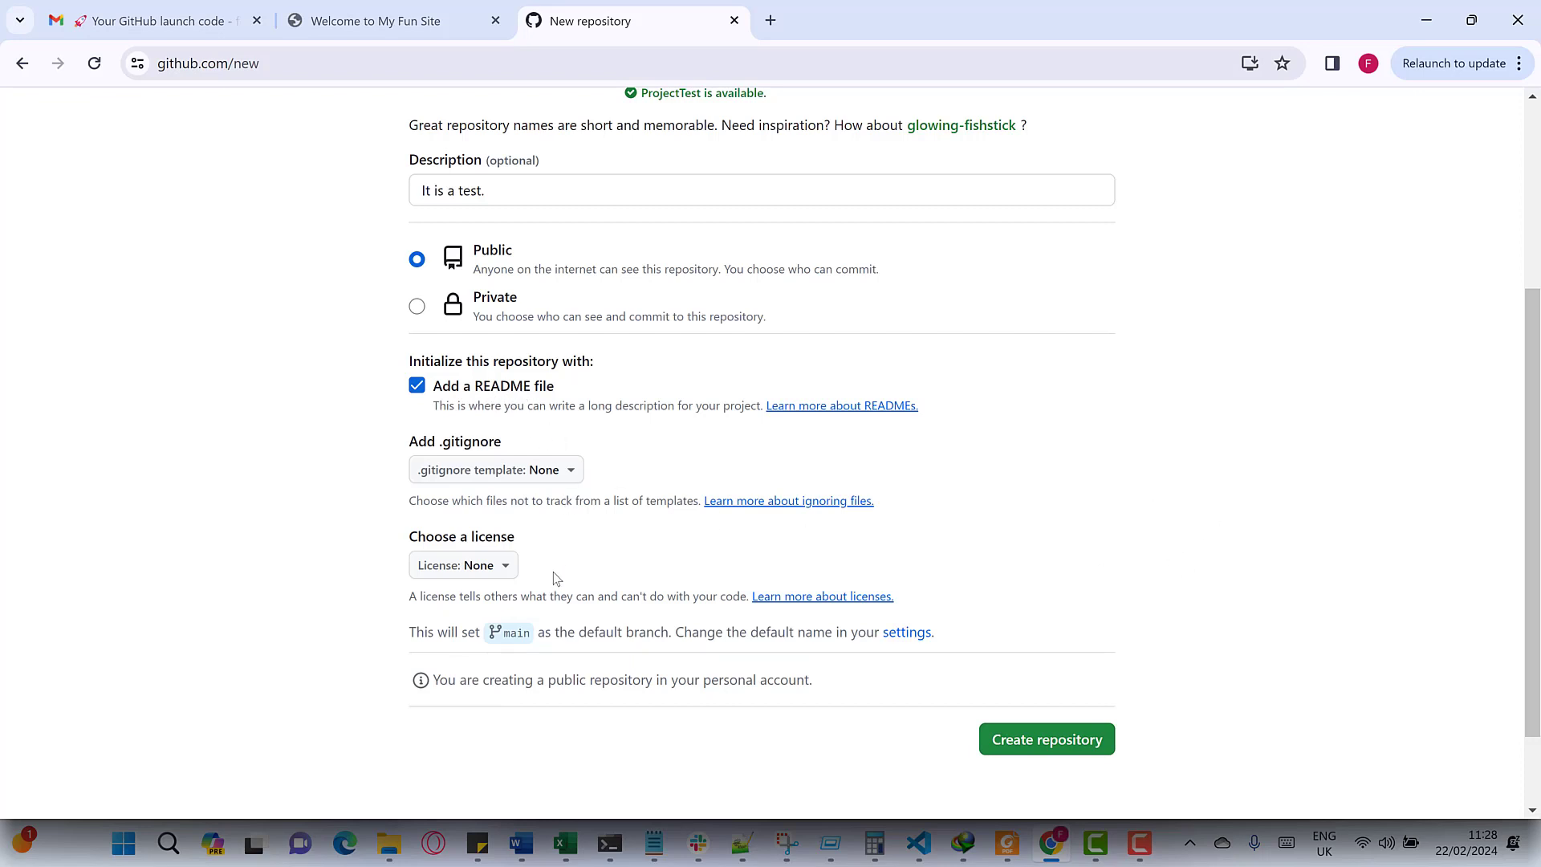
{"action": "left_click", "coordinate": [487, 576]}
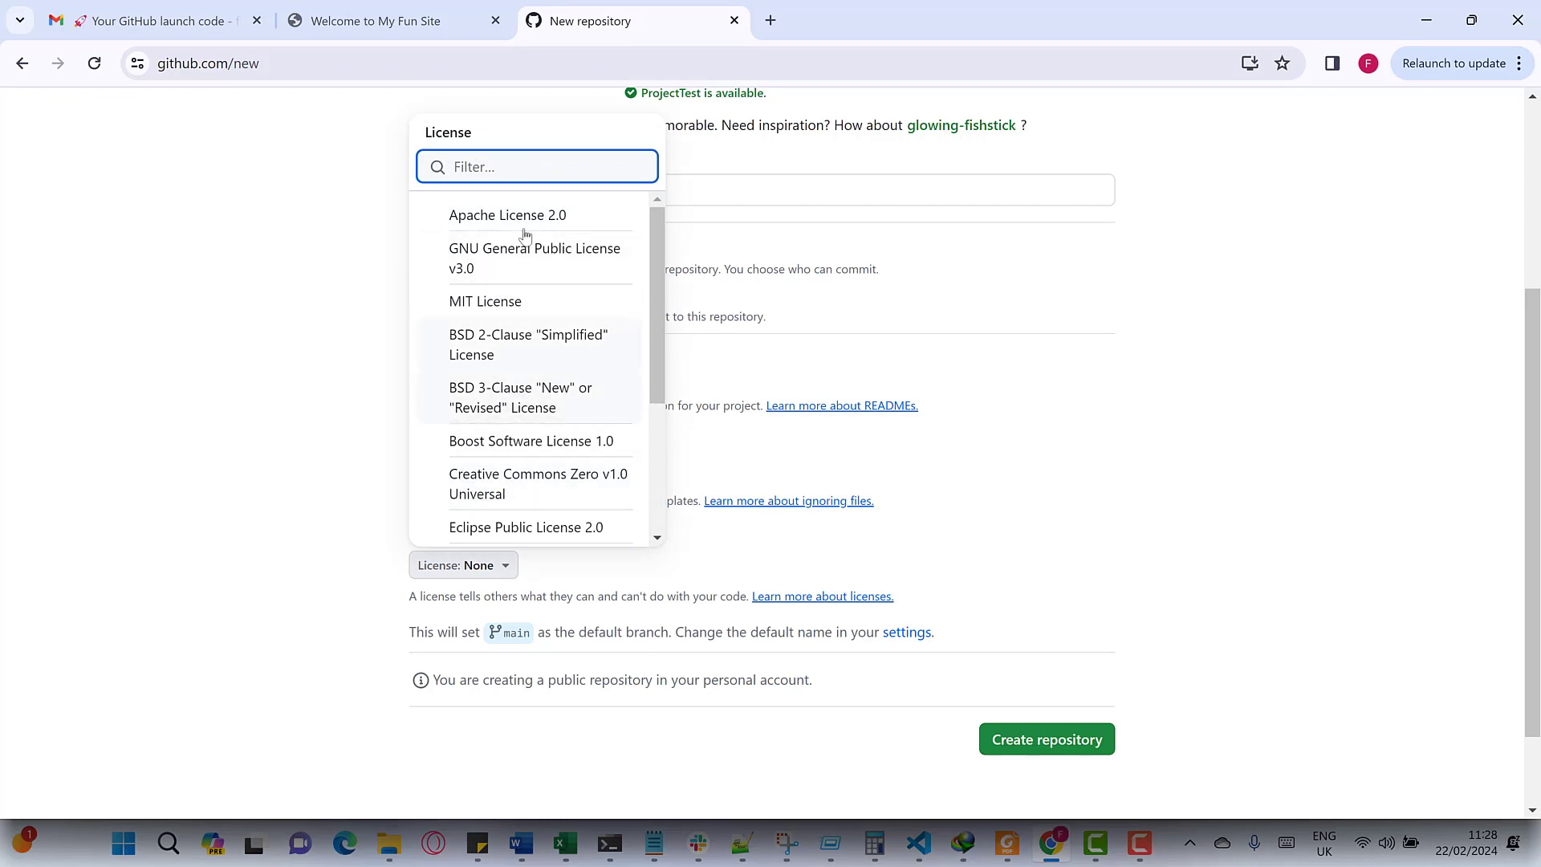
{"action": "left_click", "coordinate": [1166, 377]}
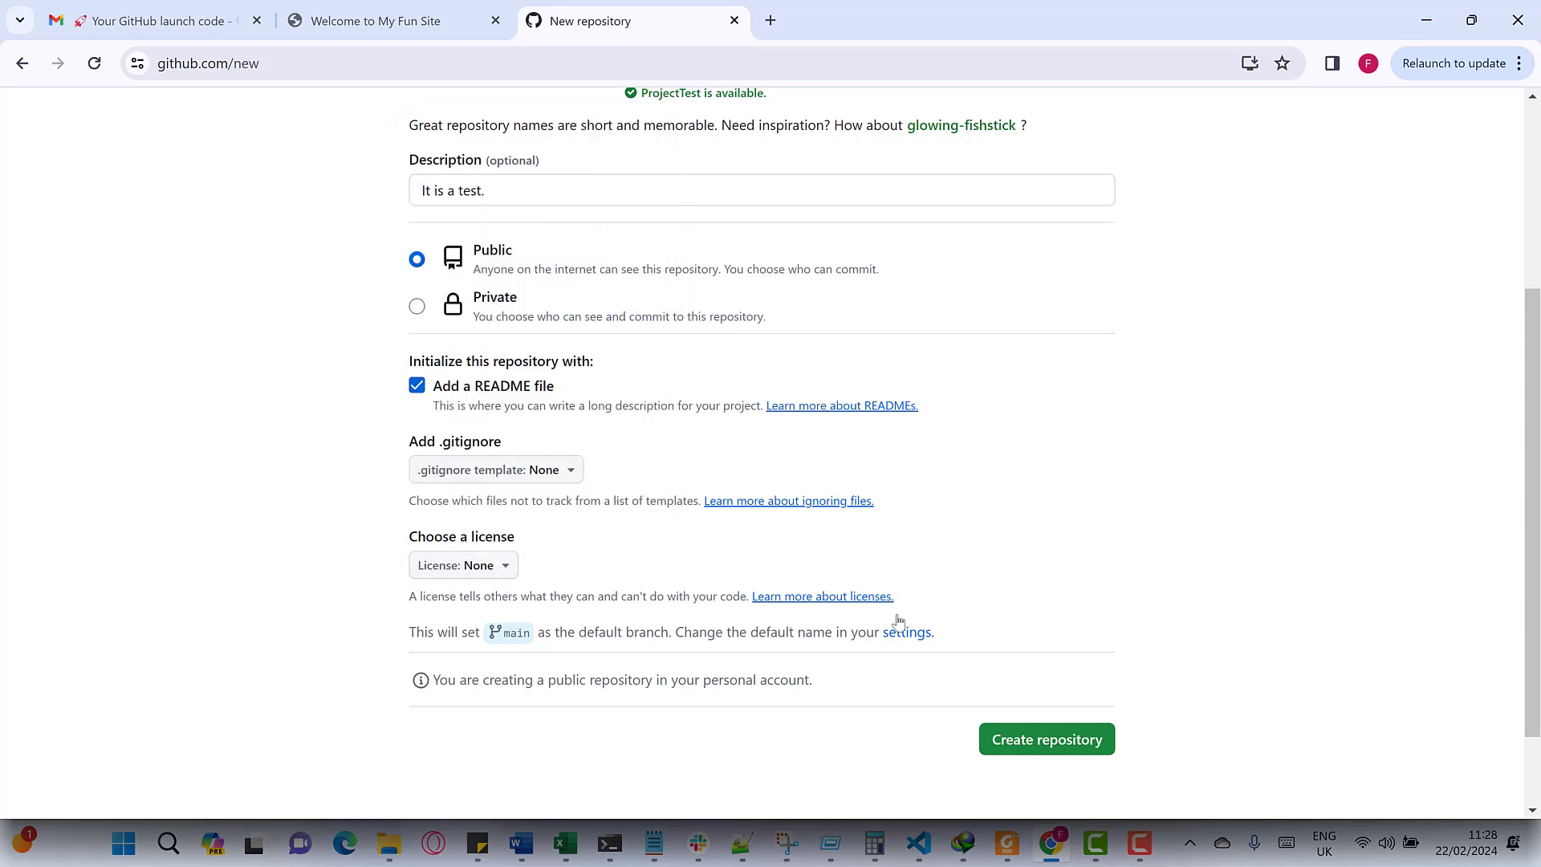
- Create the ProjectTest repository and open its Upload files page
{"action": "left_click", "coordinate": [1094, 745]}
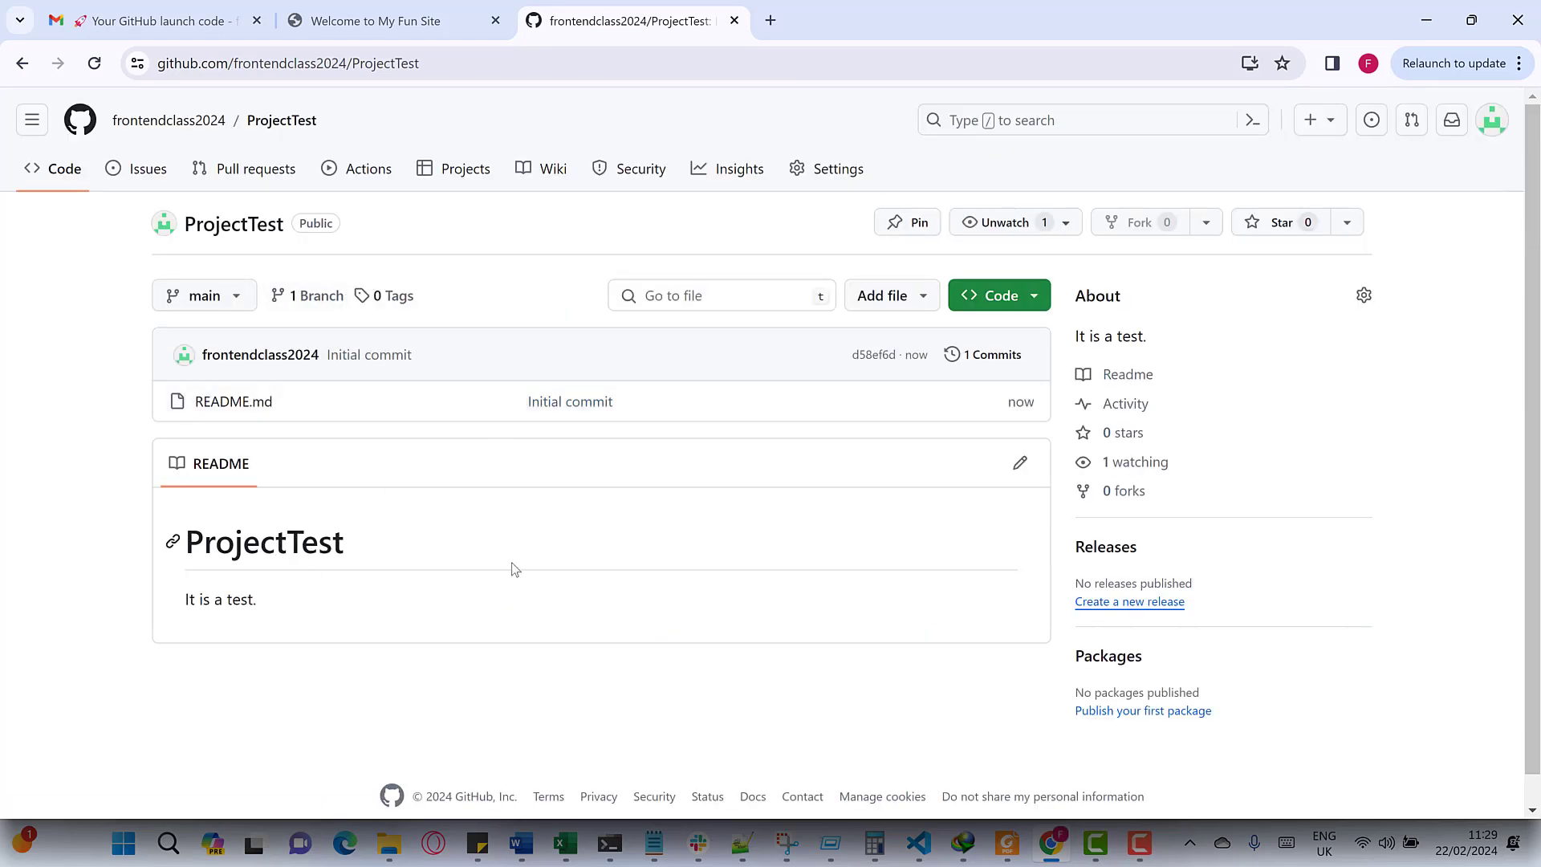
{"action": "left_click", "coordinate": [369, 68]}
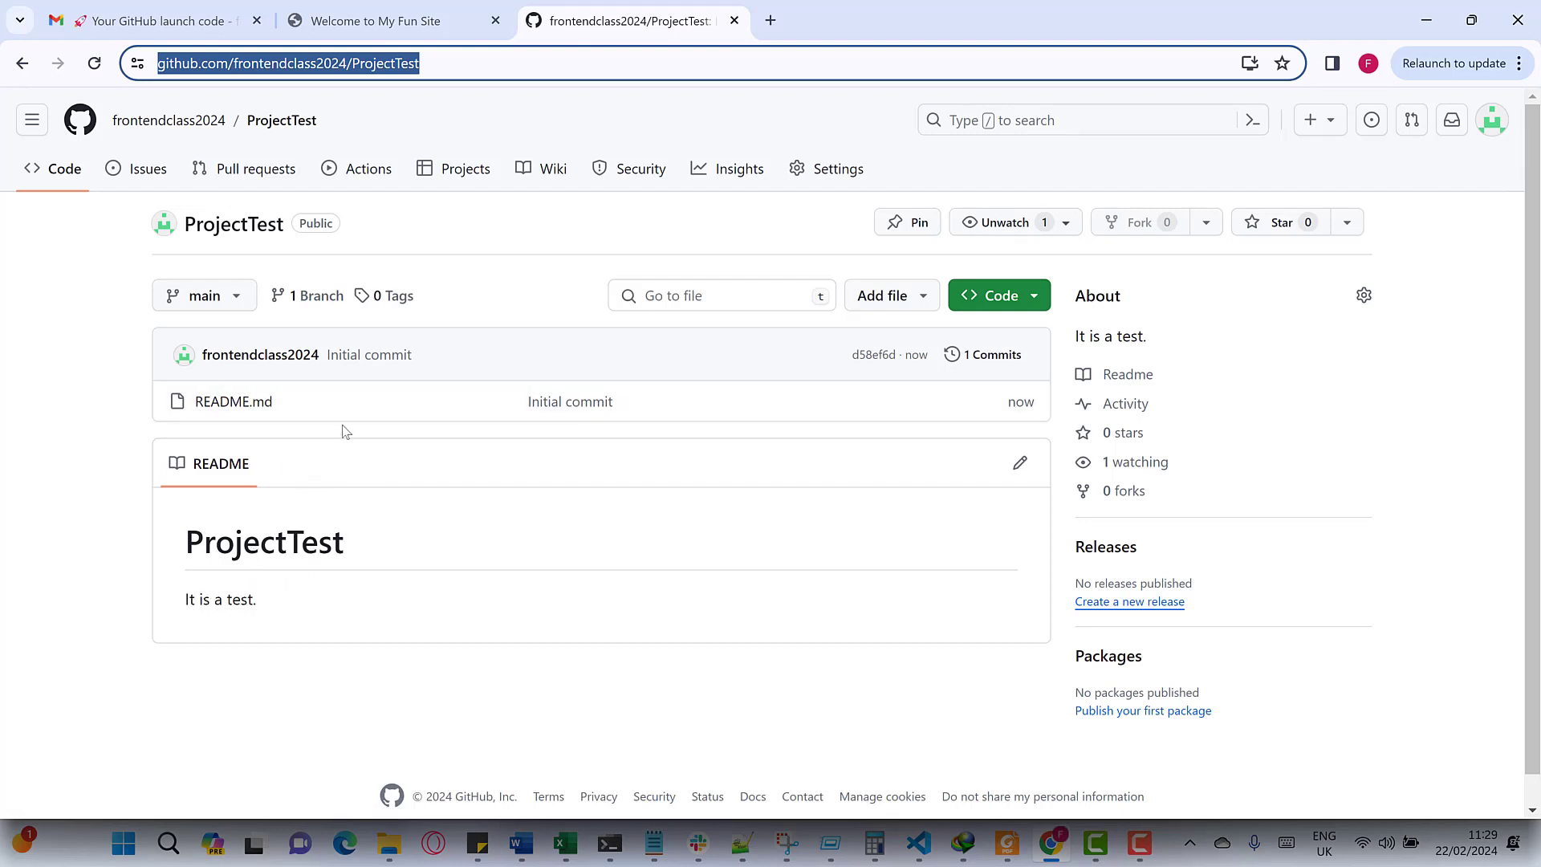
{"action": "left_click", "coordinate": [874, 309]}
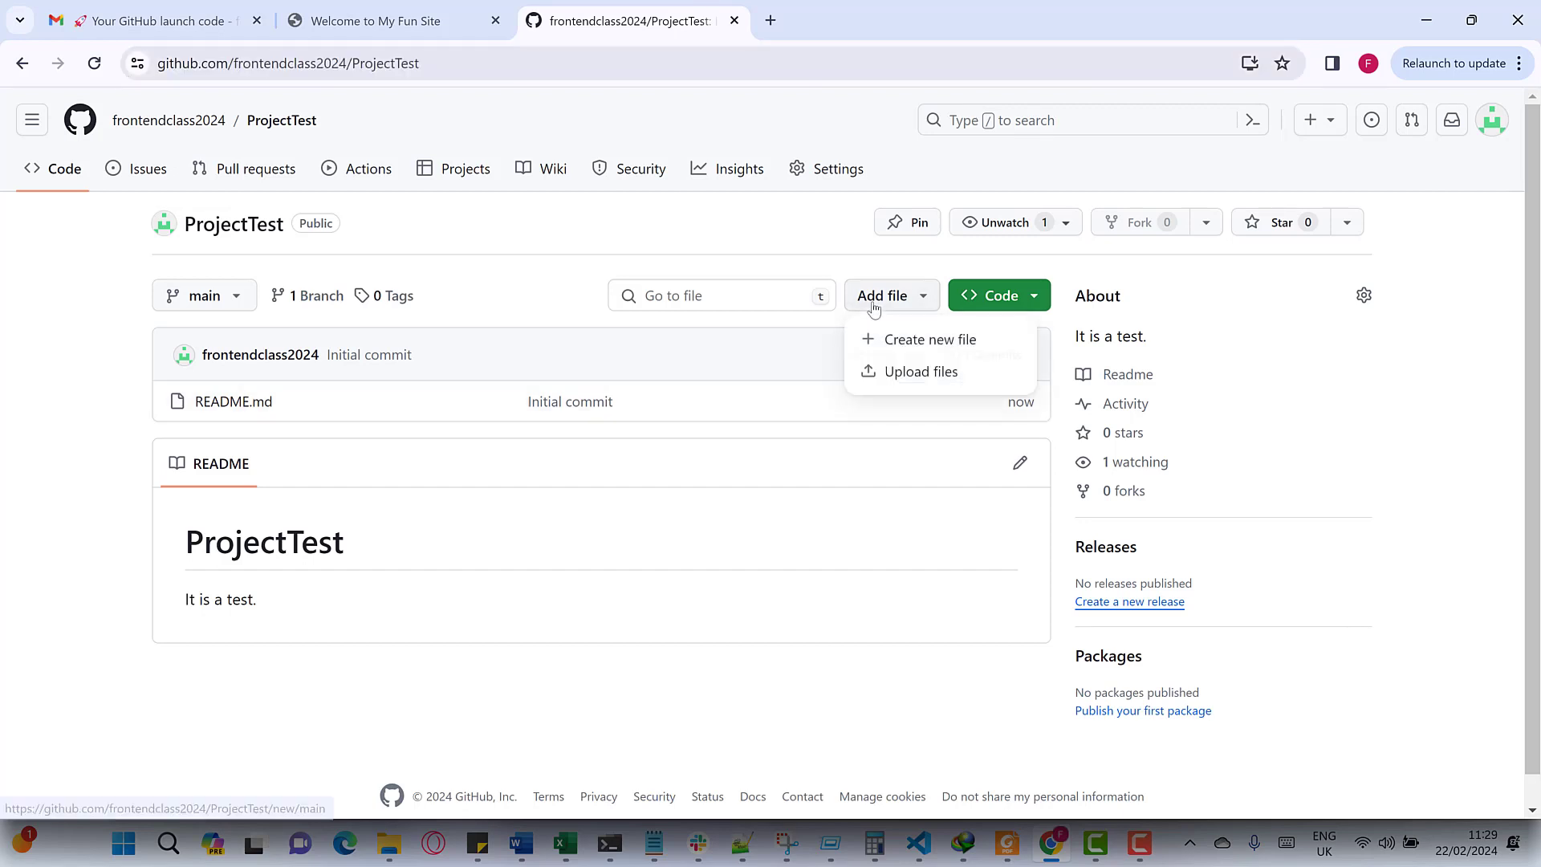
{"action": "left_click", "coordinate": [905, 372]}
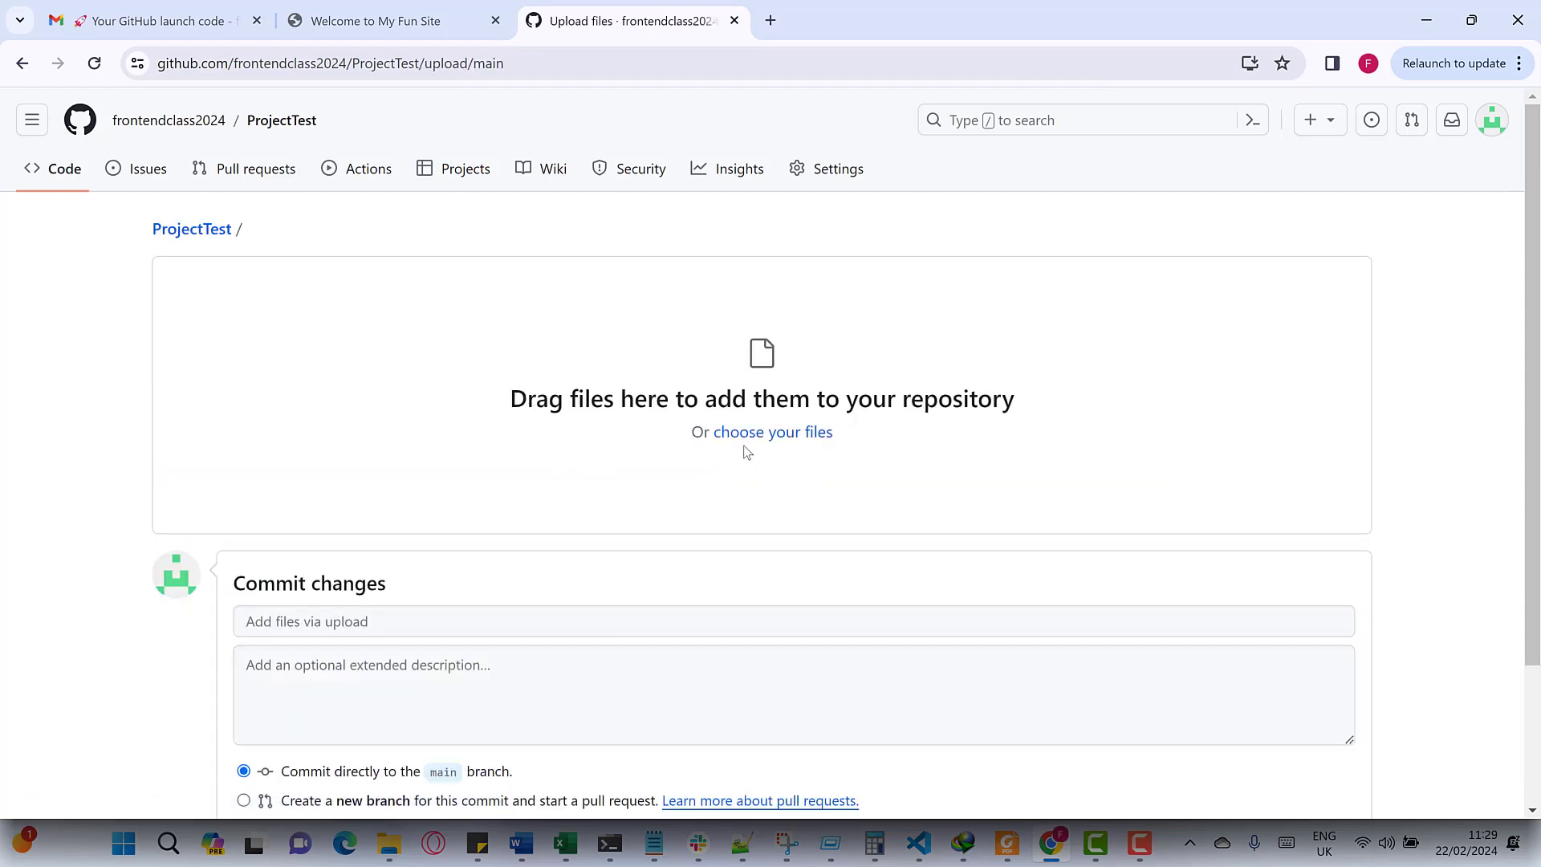
- Switch to Visual Studio Code showing the Front-End index.html code
{"action": "scroll", "coordinate": [726, 471], "scroll_direction": "down", "scroll_amount": 1}
{"action": "scroll", "coordinate": [1204, 522], "scroll_direction": "up", "scroll_amount": 1}
{"action": "left_click", "coordinate": [920, 844]}
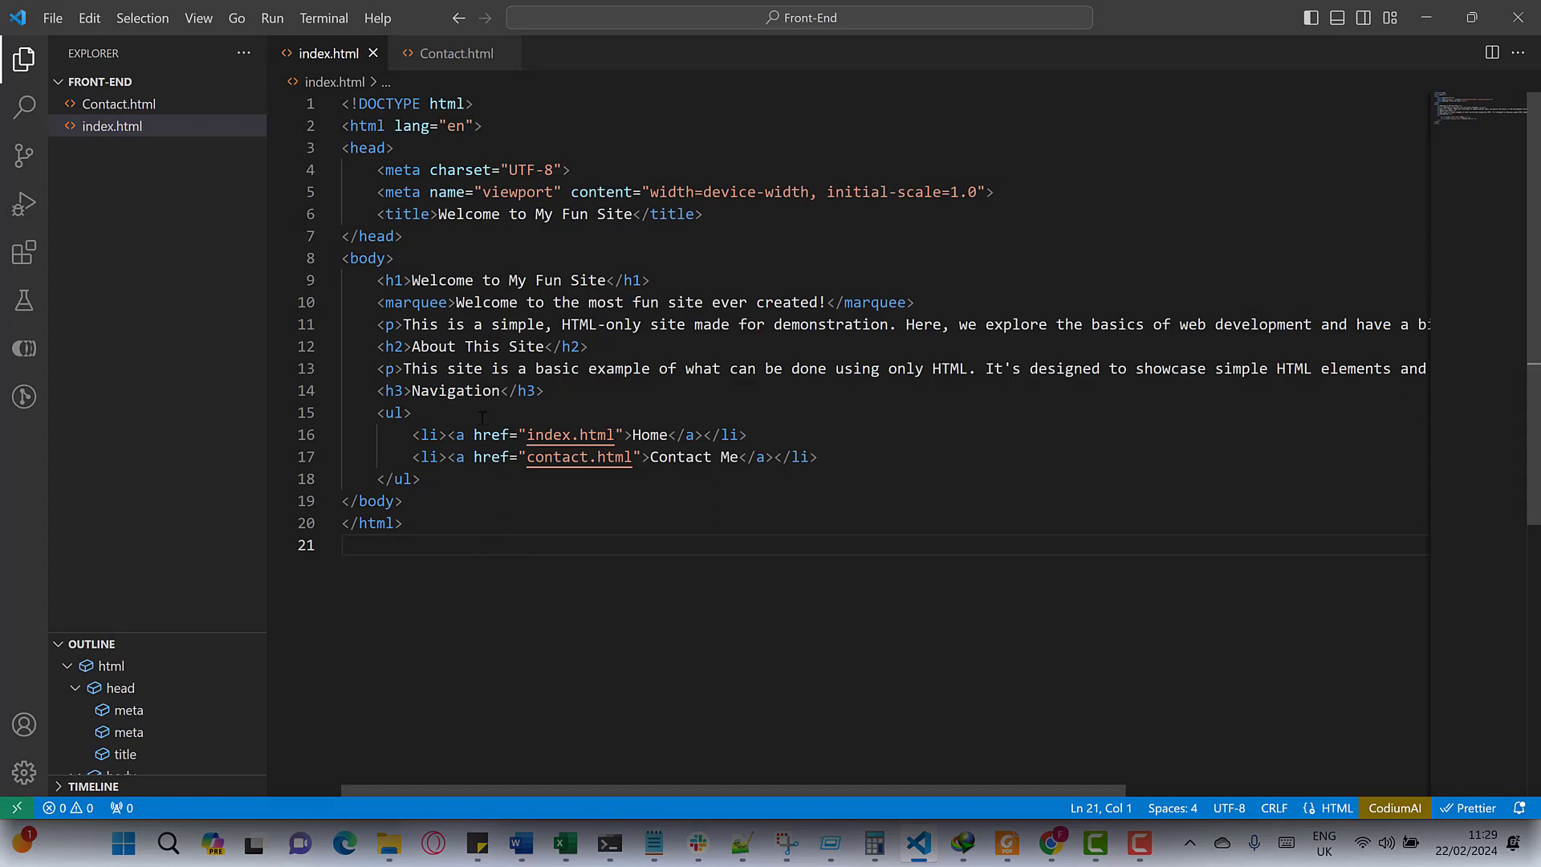
- Review index.html's h1 heading, marquee and contact.html link lines, then switch to Contact.html
{"action": "triple_click", "coordinate": [433, 277]}
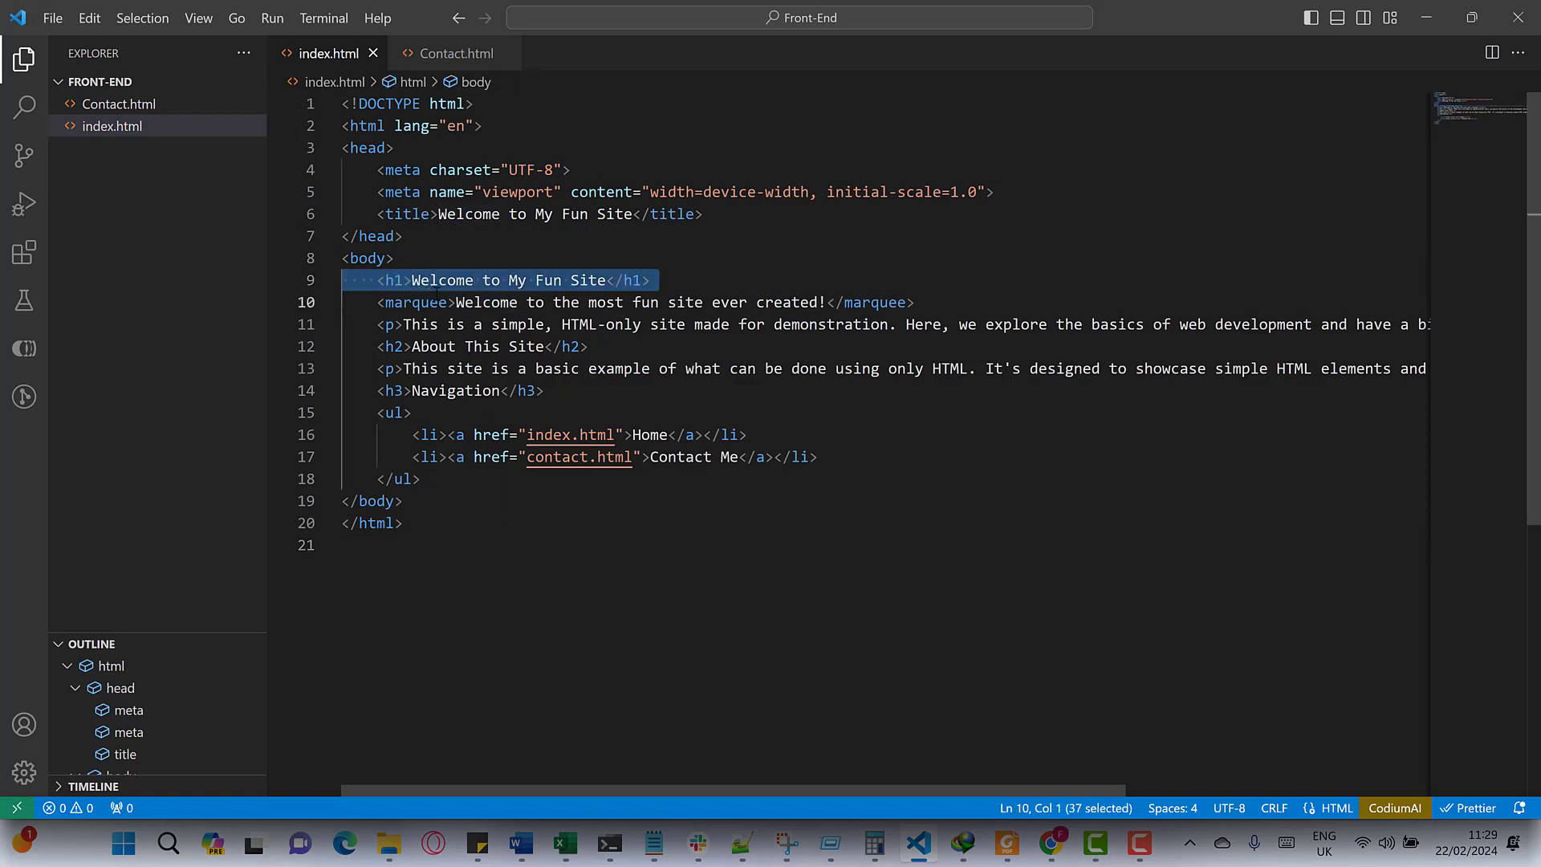
{"action": "left_click", "coordinate": [438, 302]}
{"action": "triple_click", "coordinate": [440, 302]}
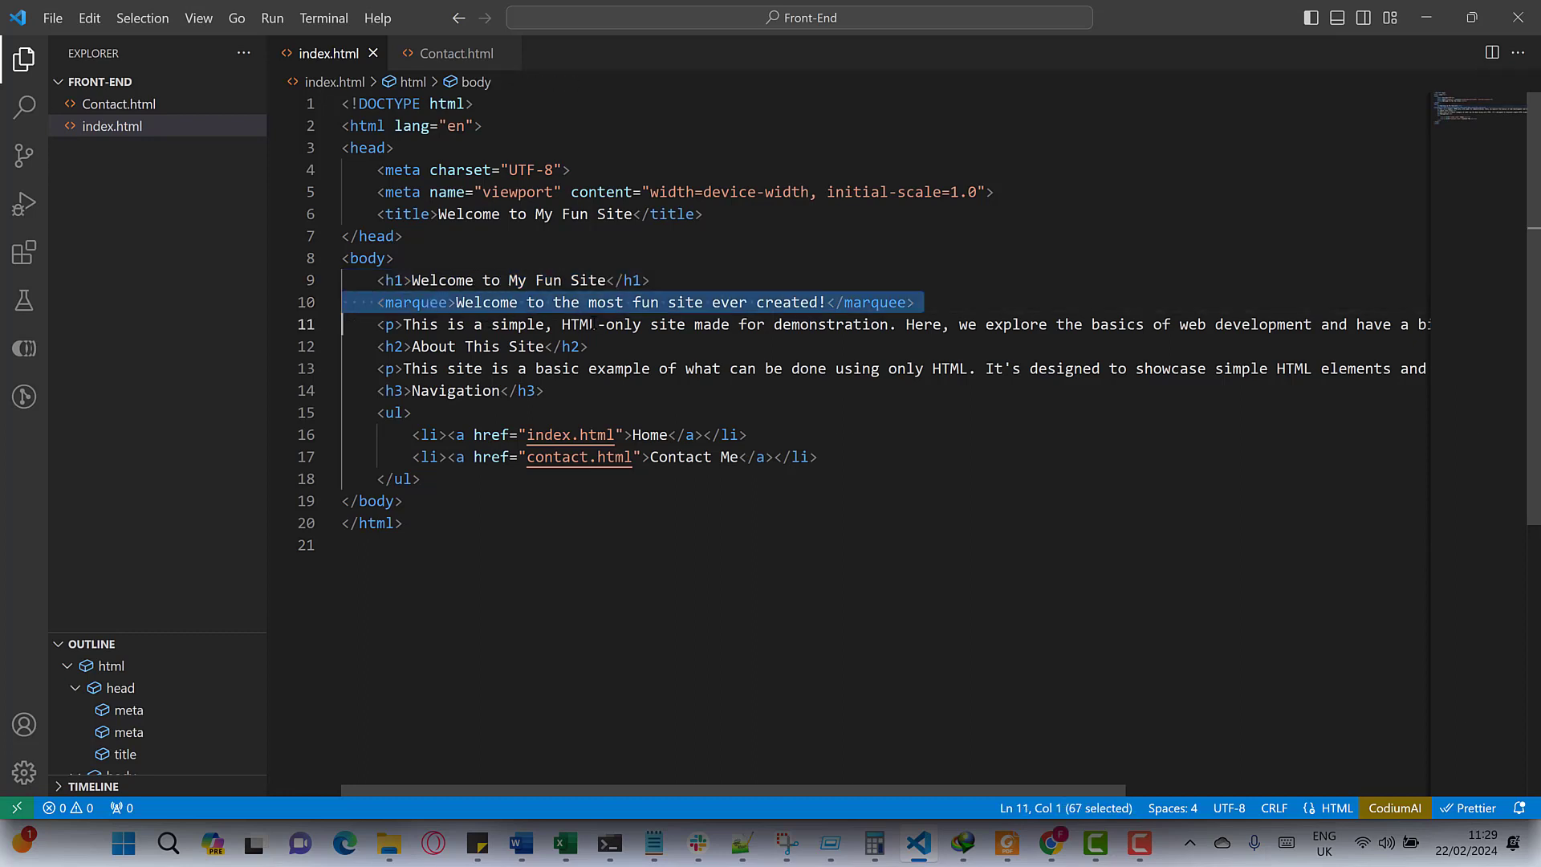
{"action": "left_click_drag", "start_coordinate": [912, 302], "coordinate": [375, 302]}
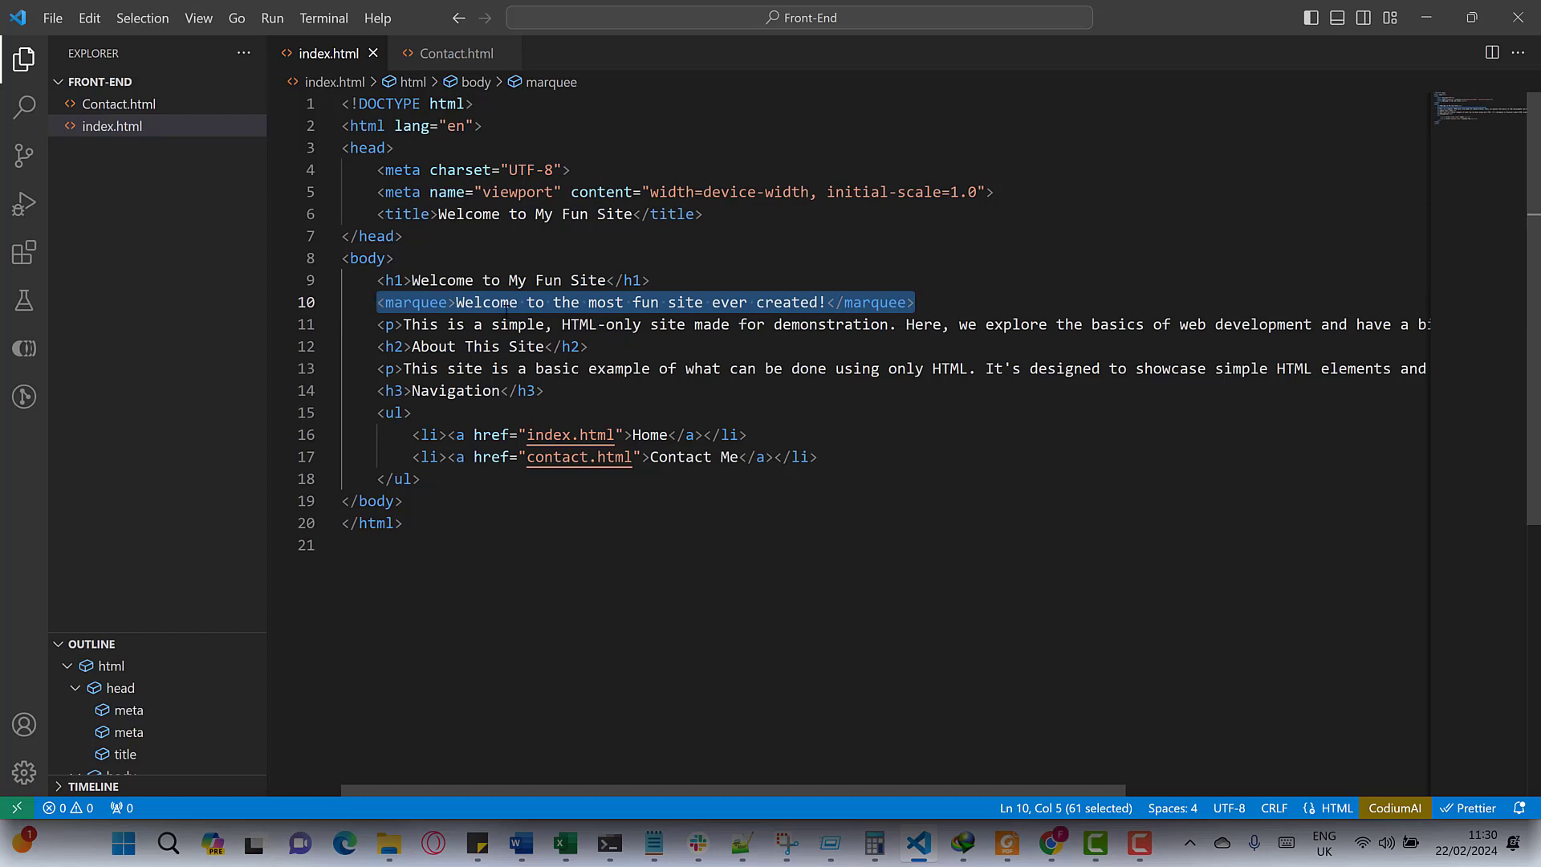
{"action": "left_click", "coordinate": [404, 324]}
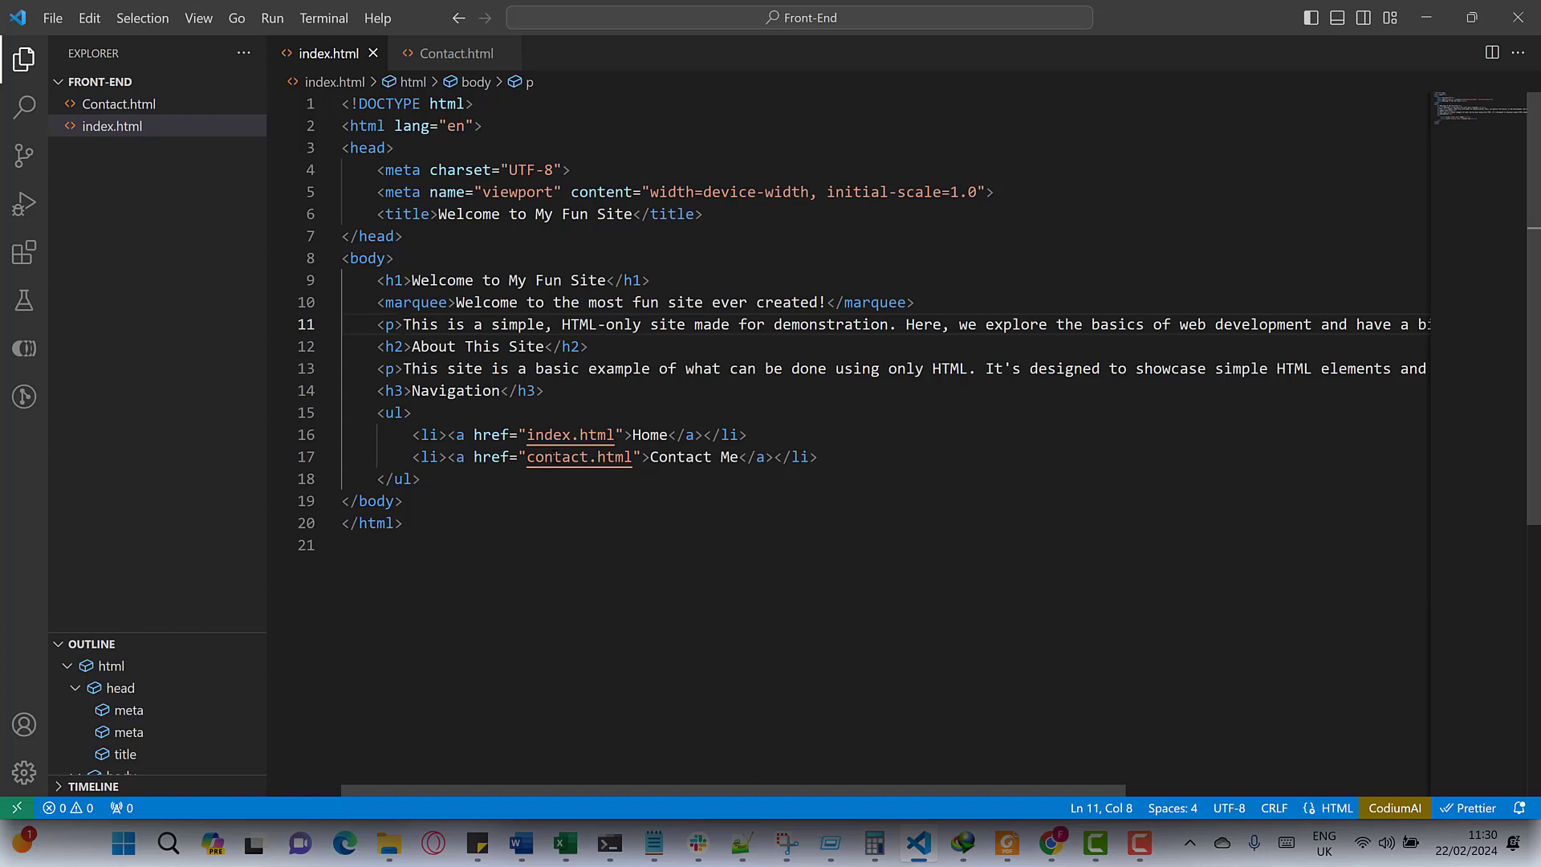
{"action": "left_click_drag", "start_coordinate": [522, 462], "coordinate": [535, 461]}
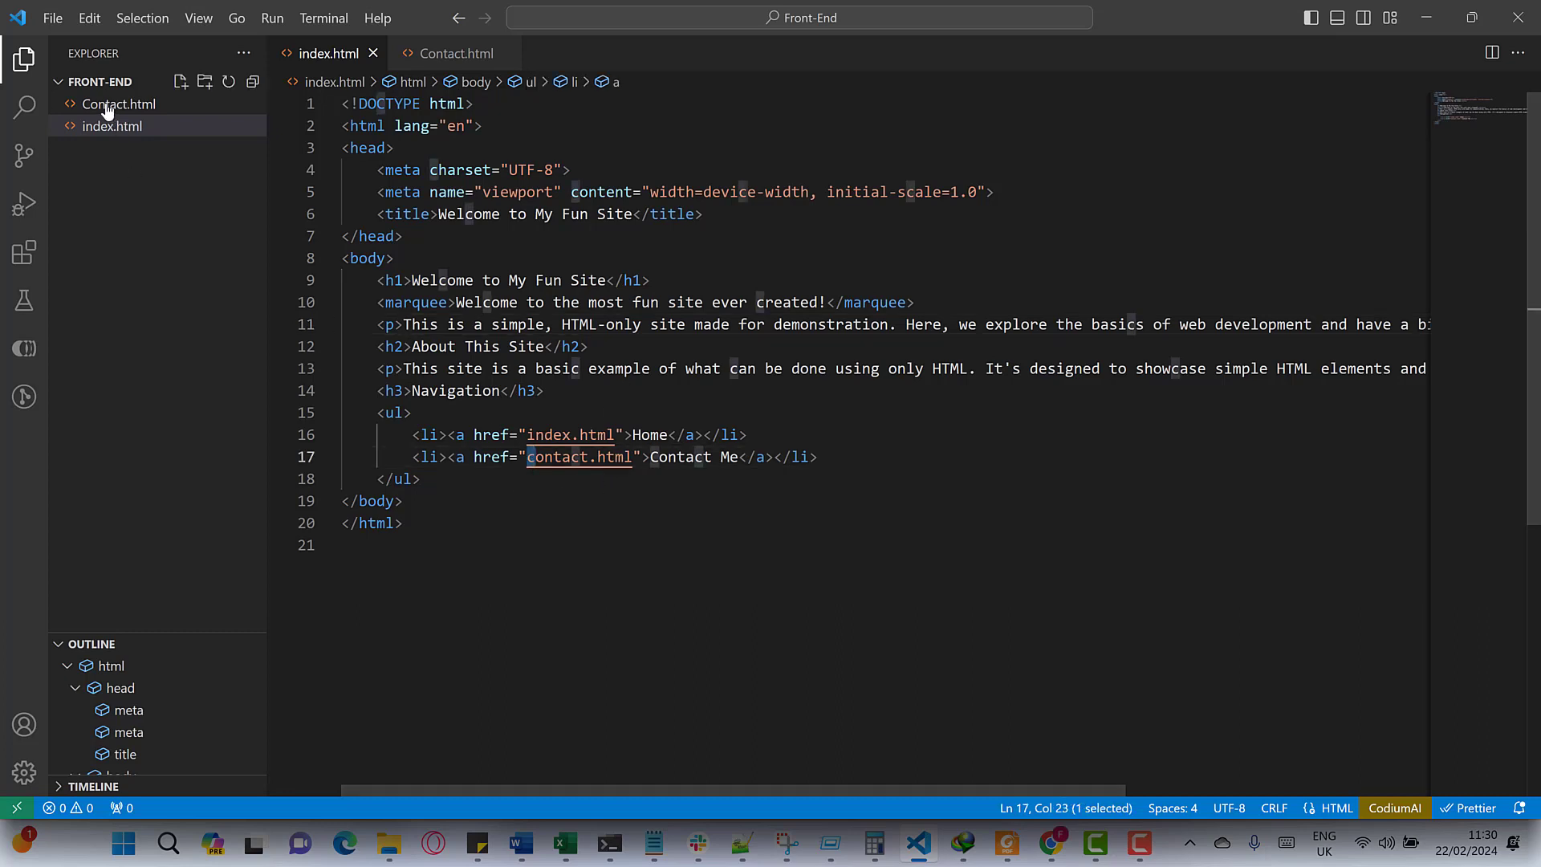
{"action": "left_click", "coordinate": [448, 53]}
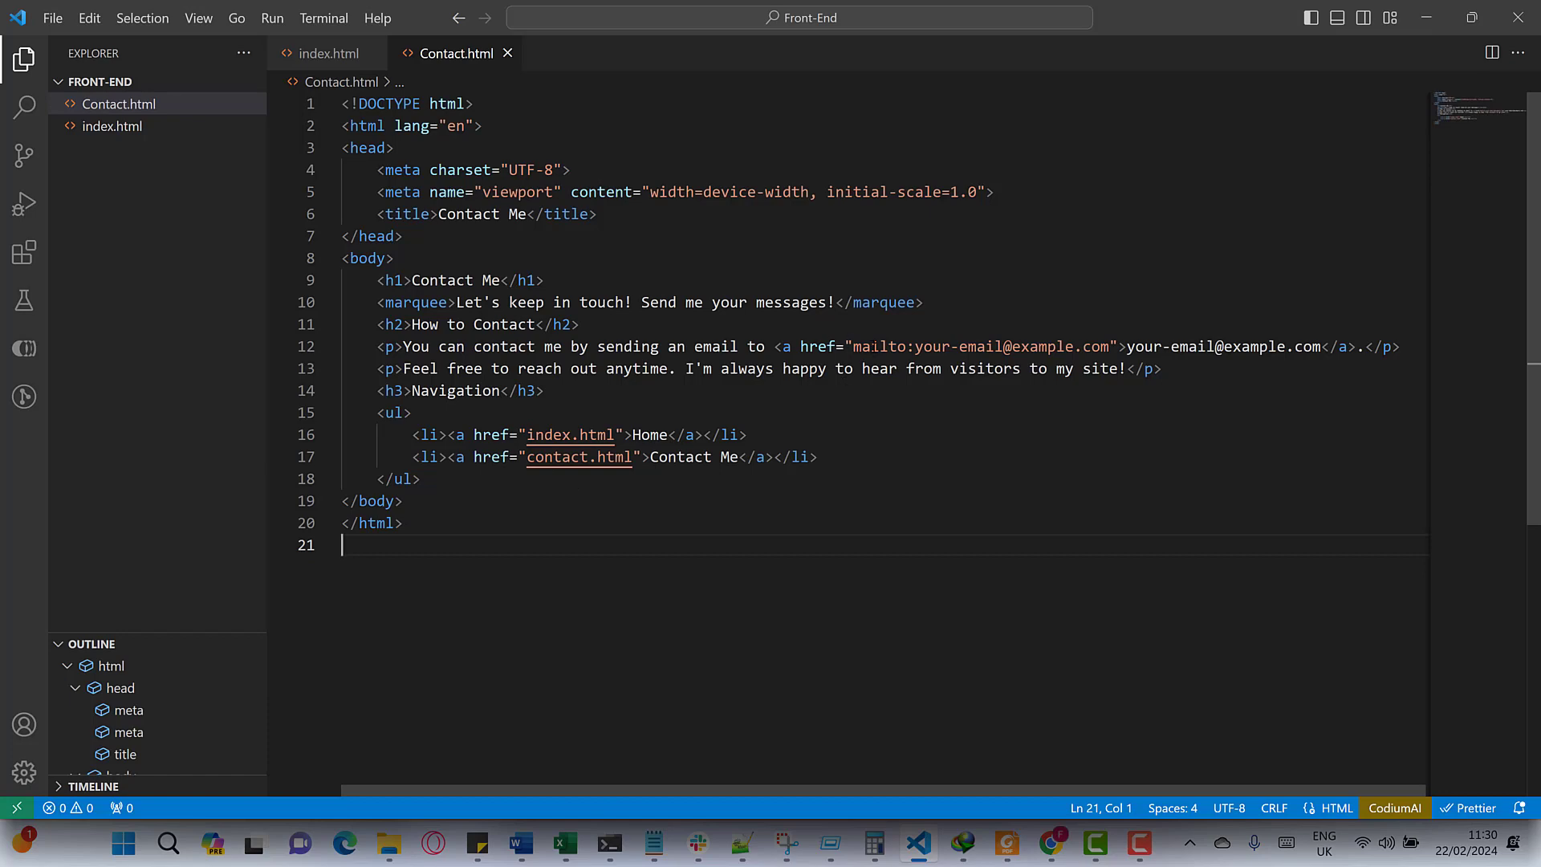
- Inspect the mailto e-mail link address on line 12 of Contact.html
{"action": "left_click_drag", "start_coordinate": [852, 346], "coordinate": [1109, 346]}
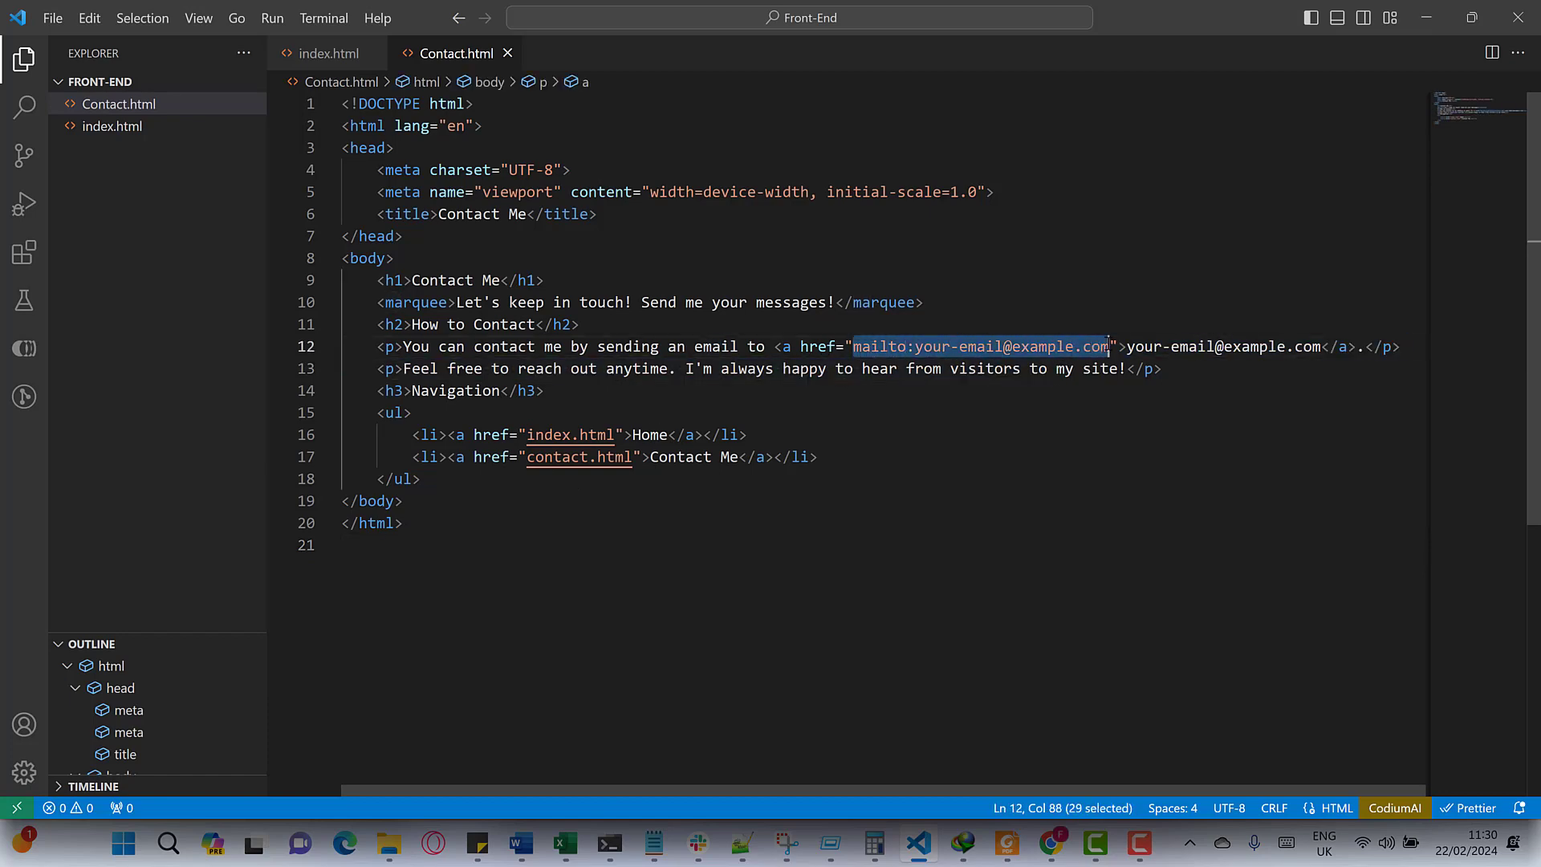
{"action": "left_click", "coordinate": [915, 346]}
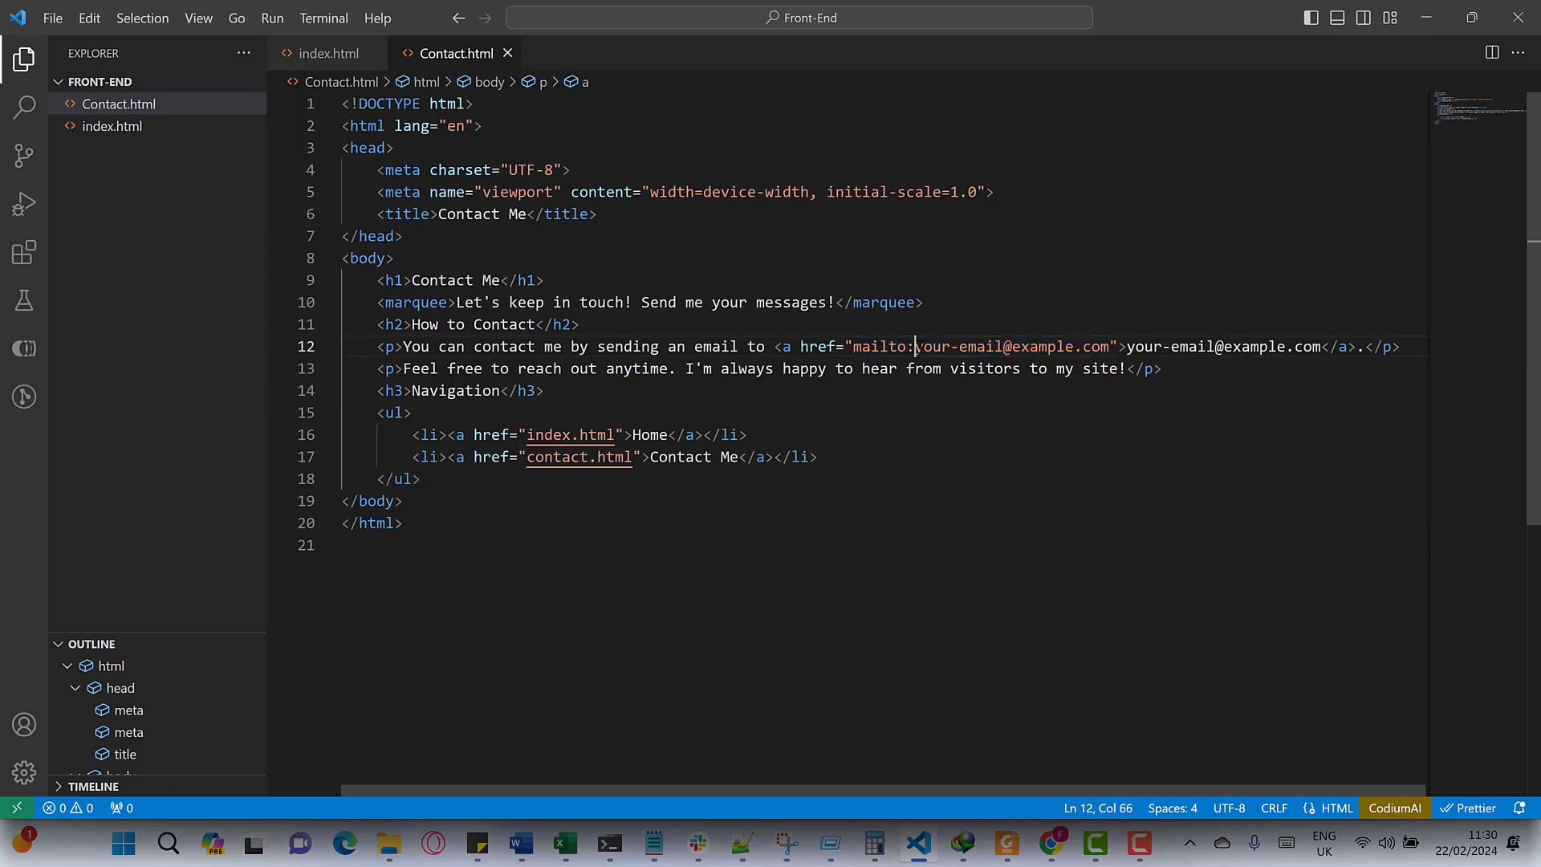
{"action": "left_click_drag", "start_coordinate": [915, 346], "coordinate": [1004, 346]}
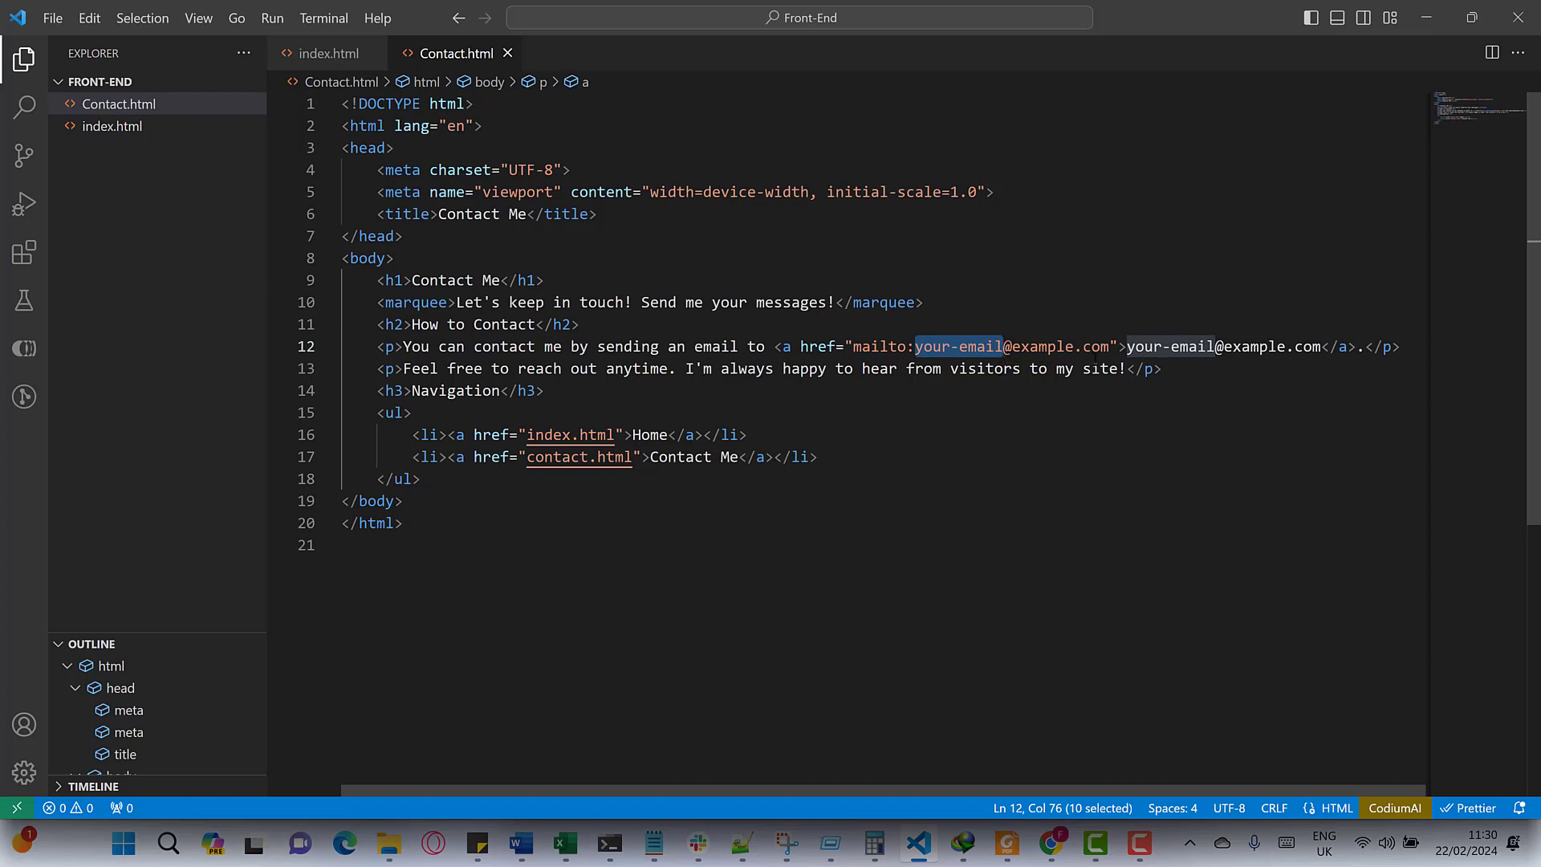
{"action": "left_click_drag", "start_coordinate": [1119, 346], "coordinate": [861, 346]}
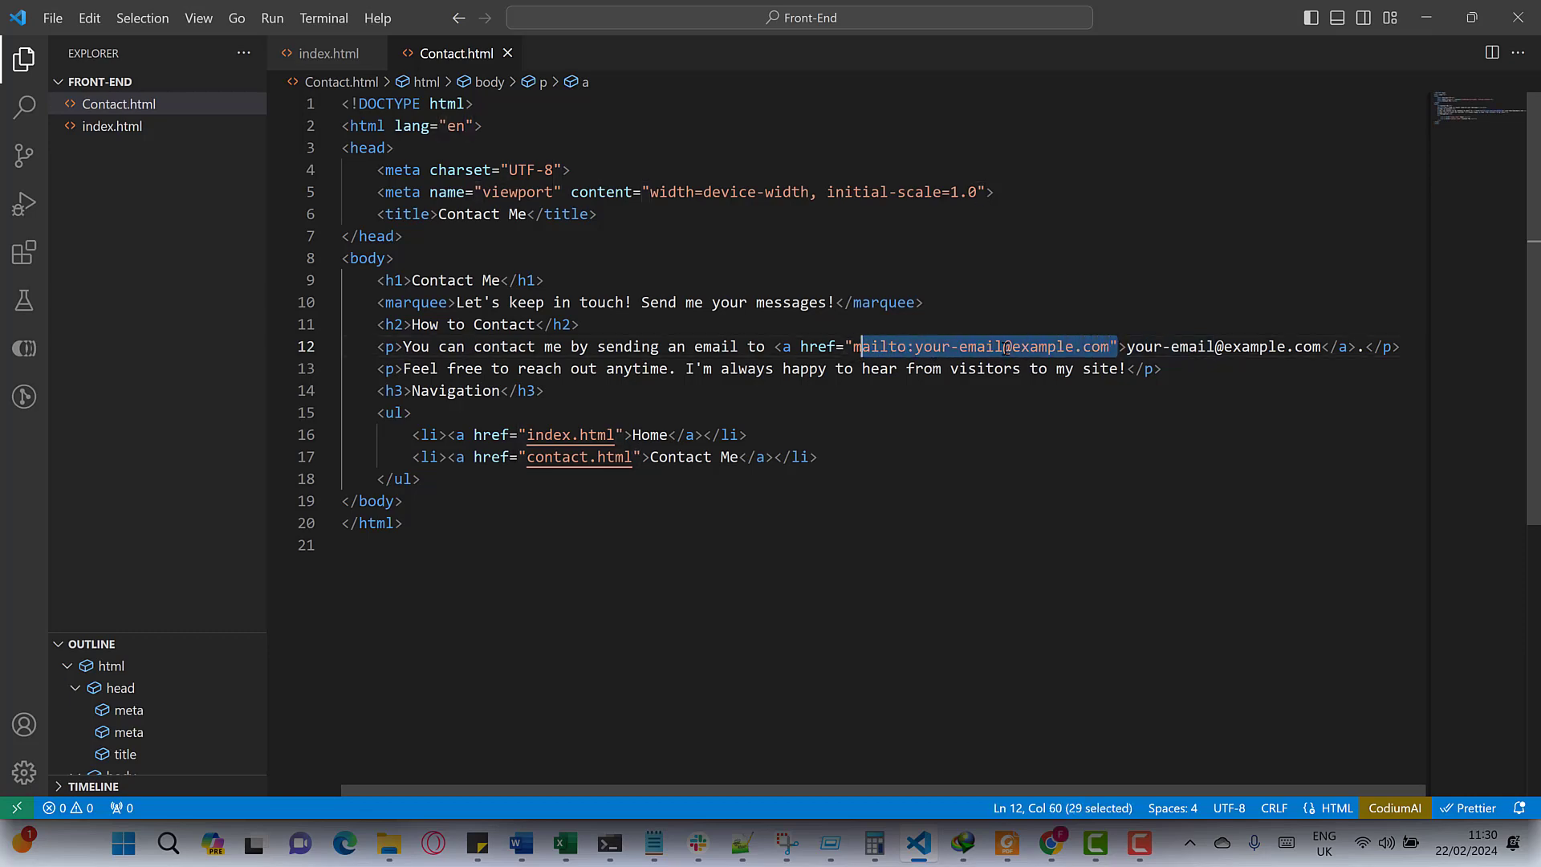
- Glance at index.html, then return to GitHub's ProjectTest upload page in Chrome
{"action": "left_click", "coordinate": [1163, 346]}
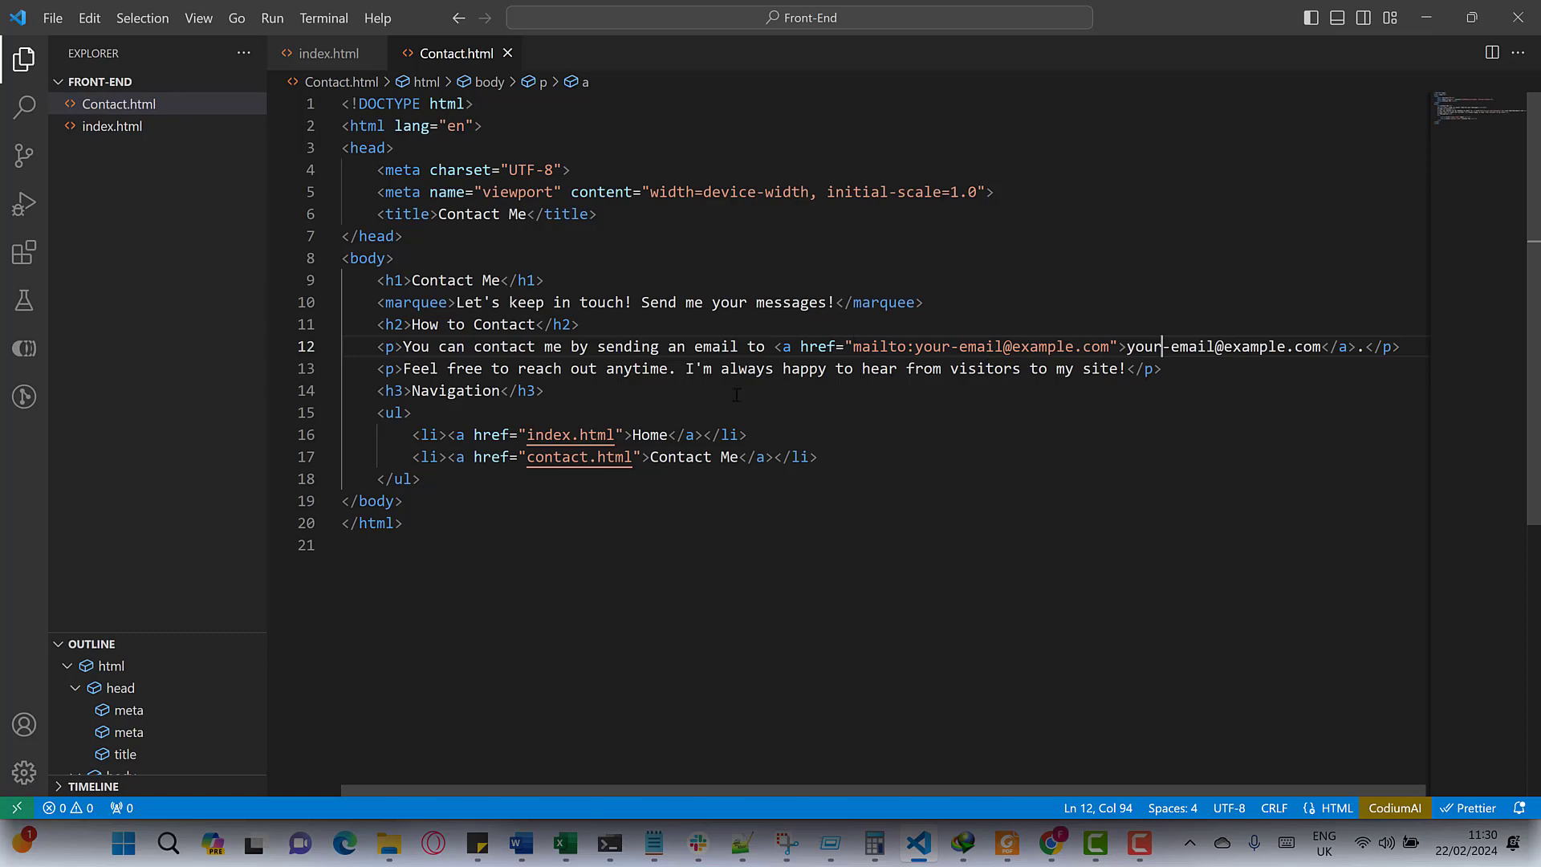
{"action": "left_click", "coordinate": [325, 53]}
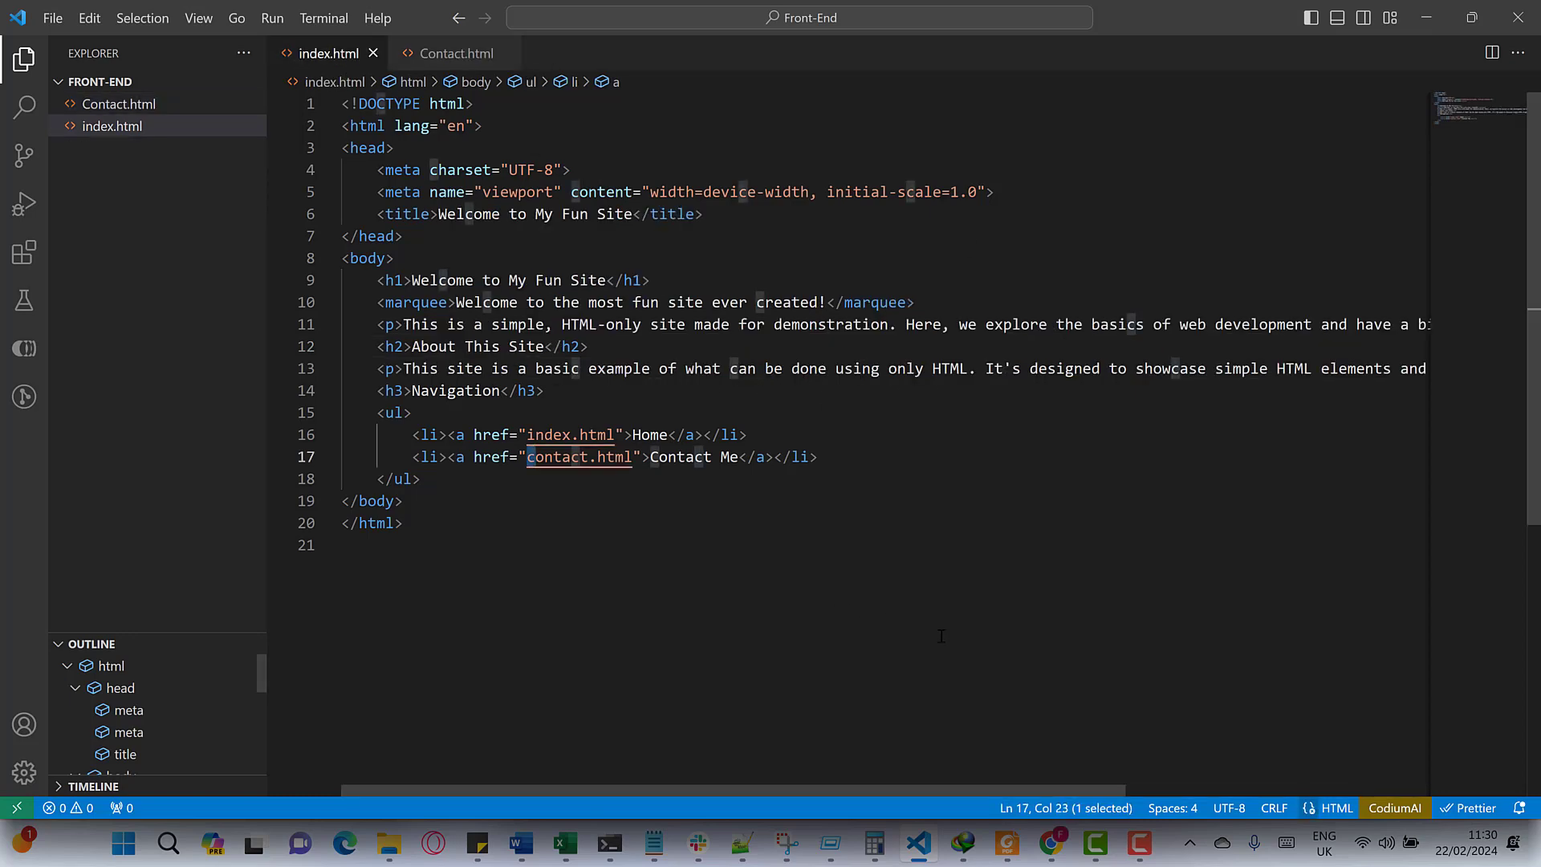
{"action": "left_click", "coordinate": [1051, 843]}
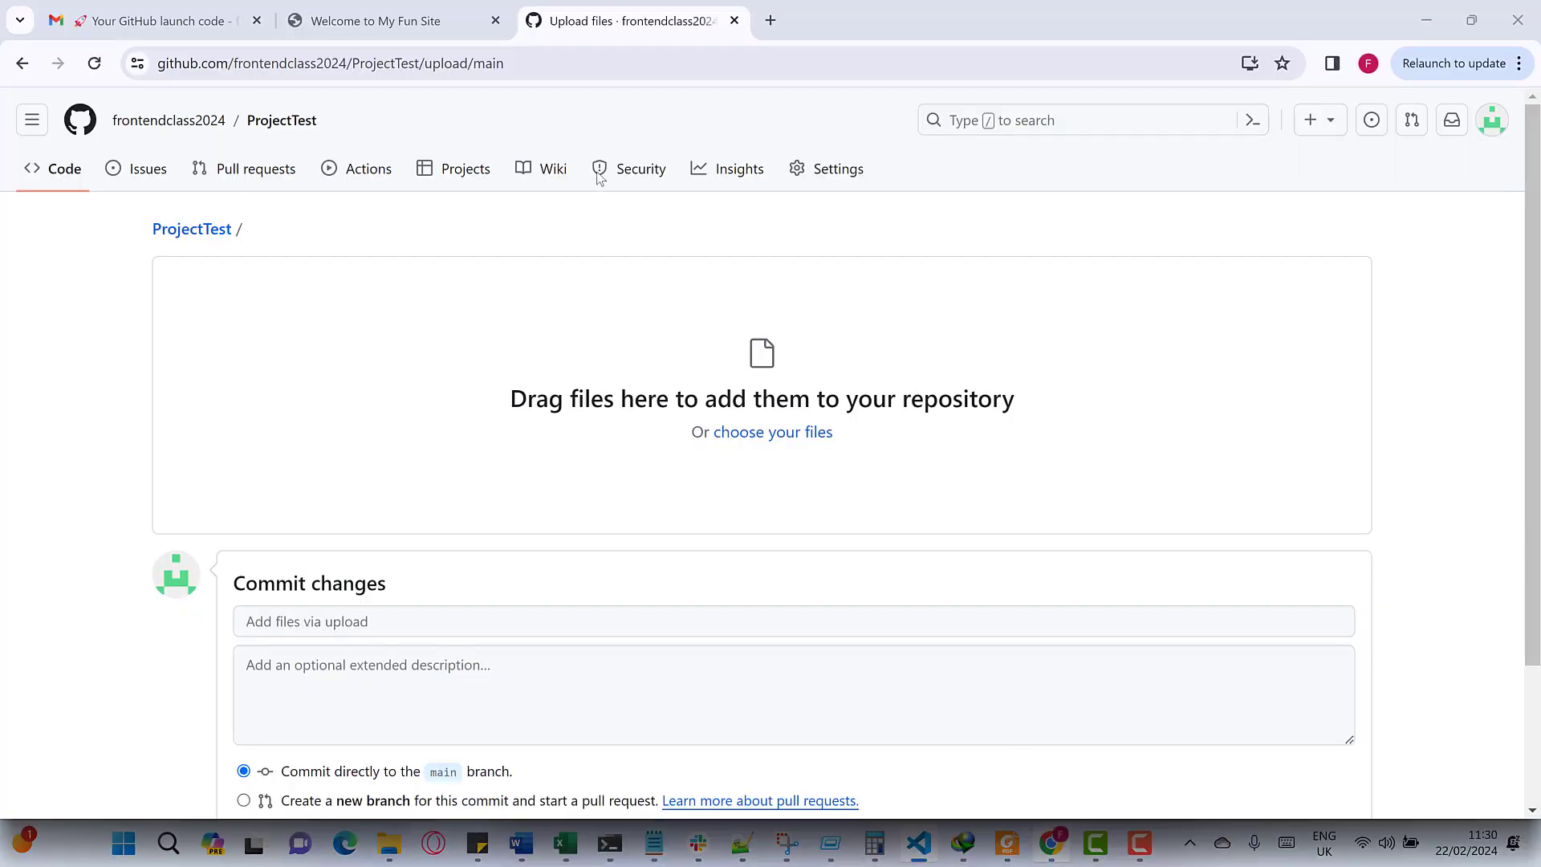
{"action": "left_click", "coordinate": [393, 18]}
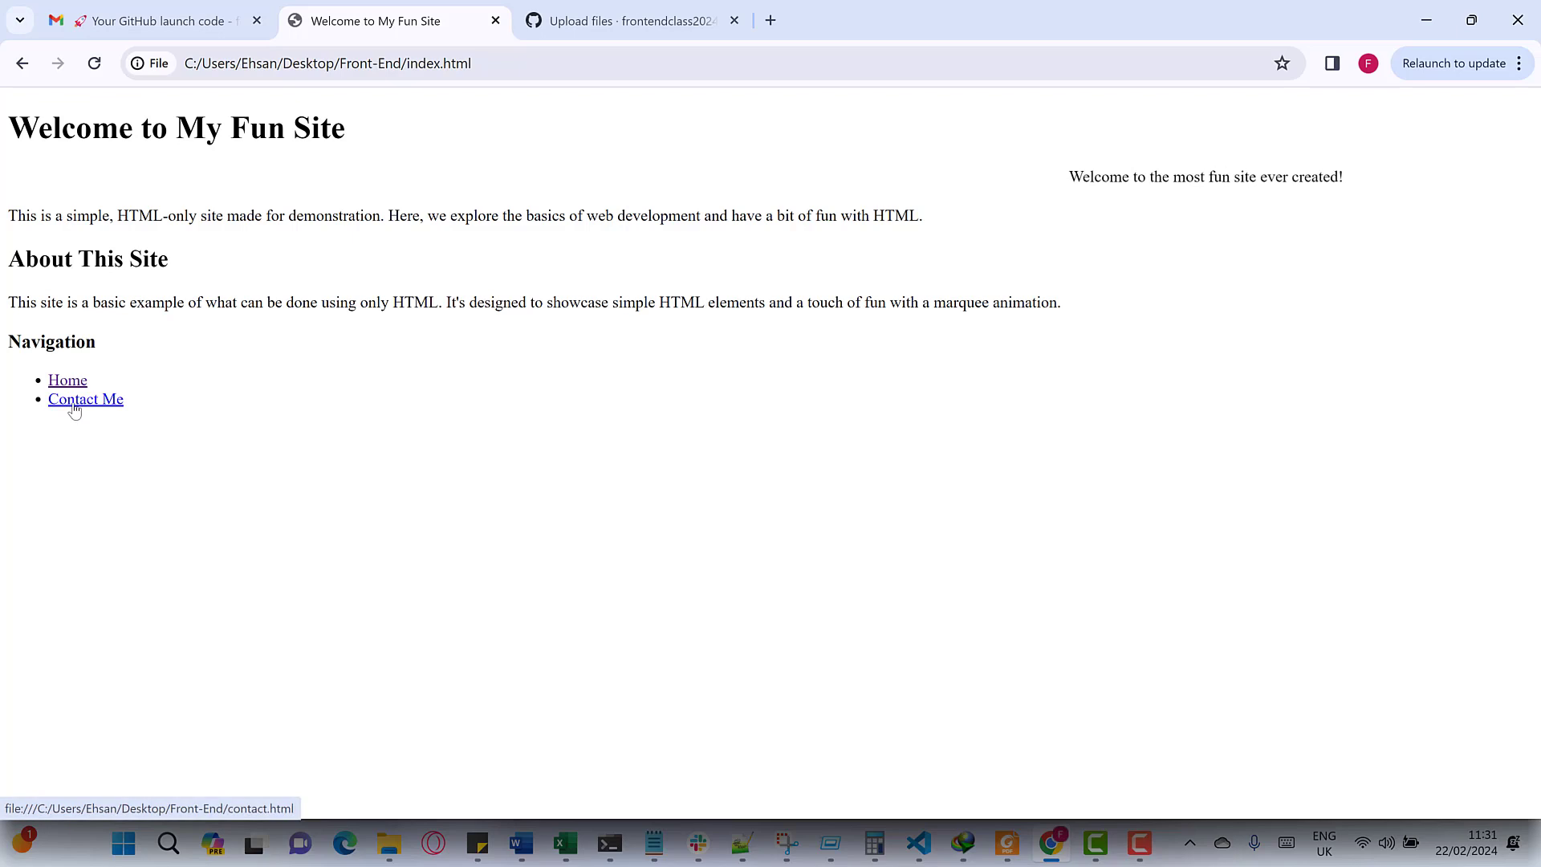
{"action": "left_click", "coordinate": [74, 405]}
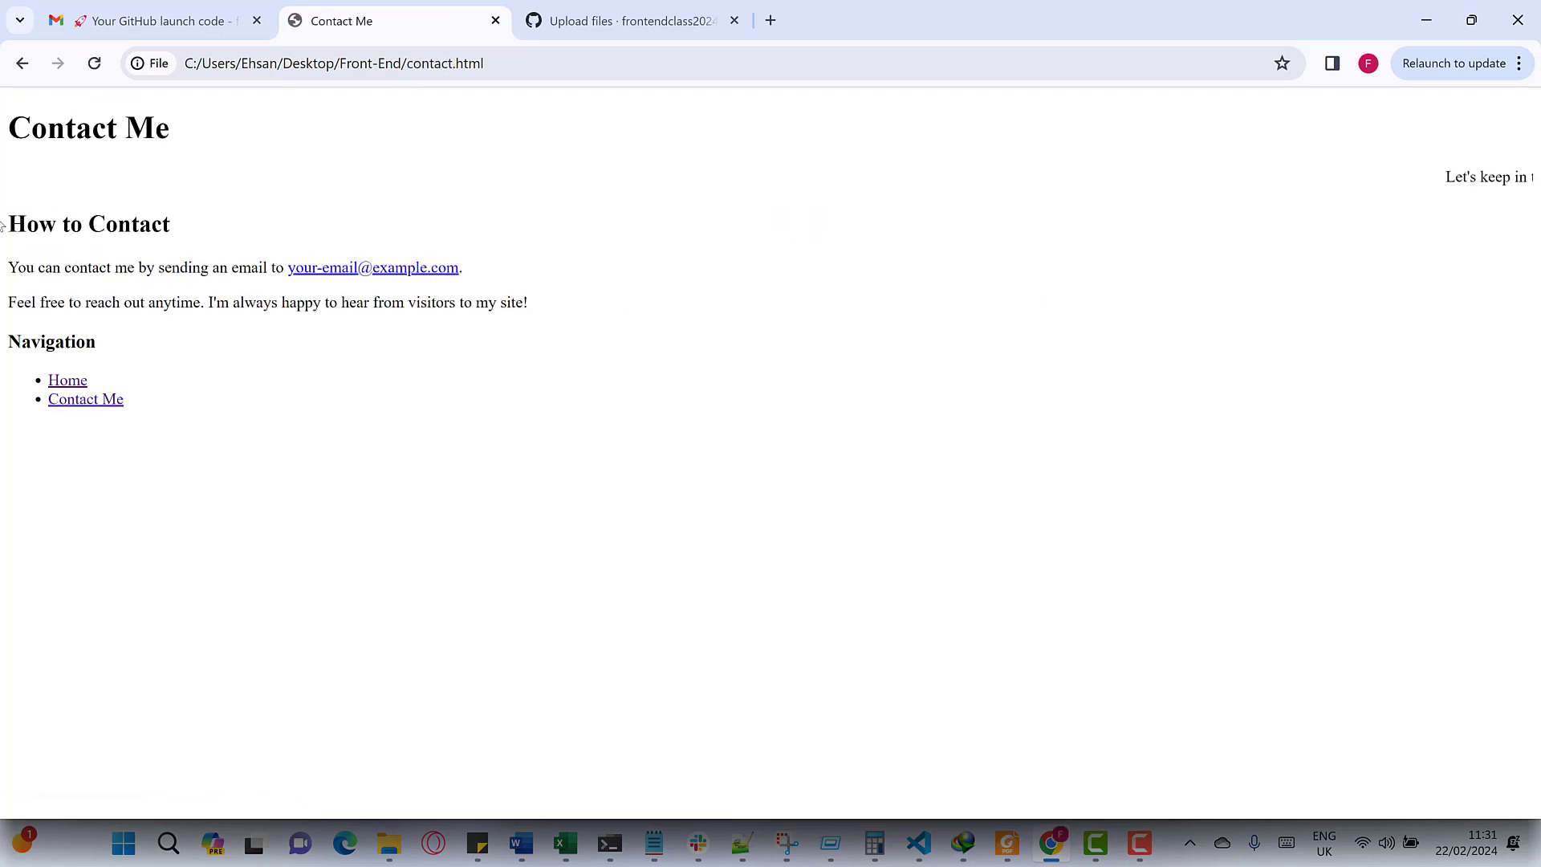
{"action": "left_click", "coordinate": [339, 273]}
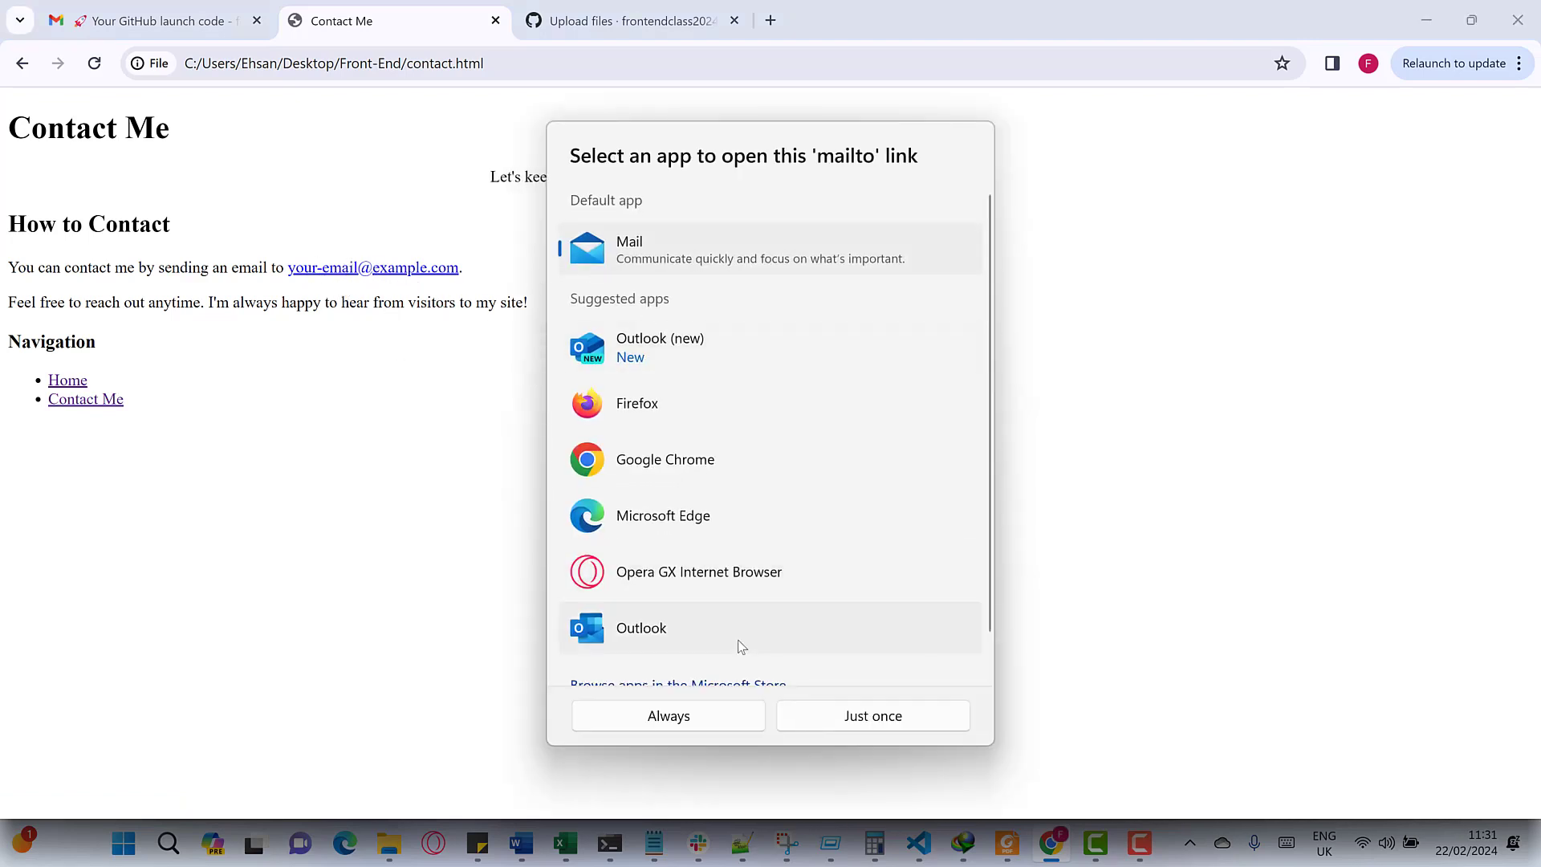
{"action": "left_click", "coordinate": [1018, 503]}
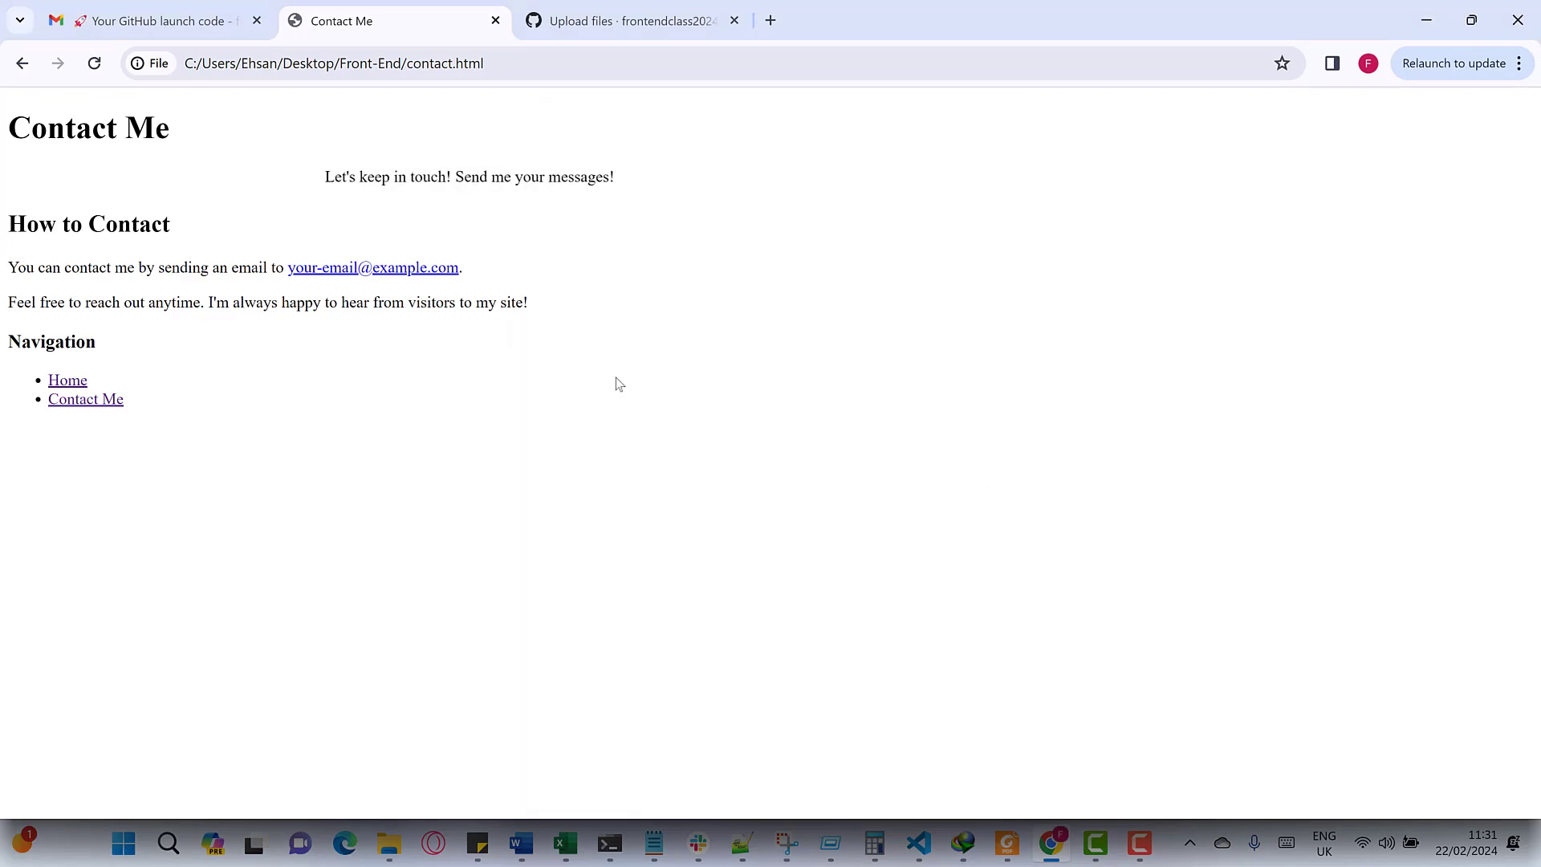
{"action": "left_click", "coordinate": [64, 381]}
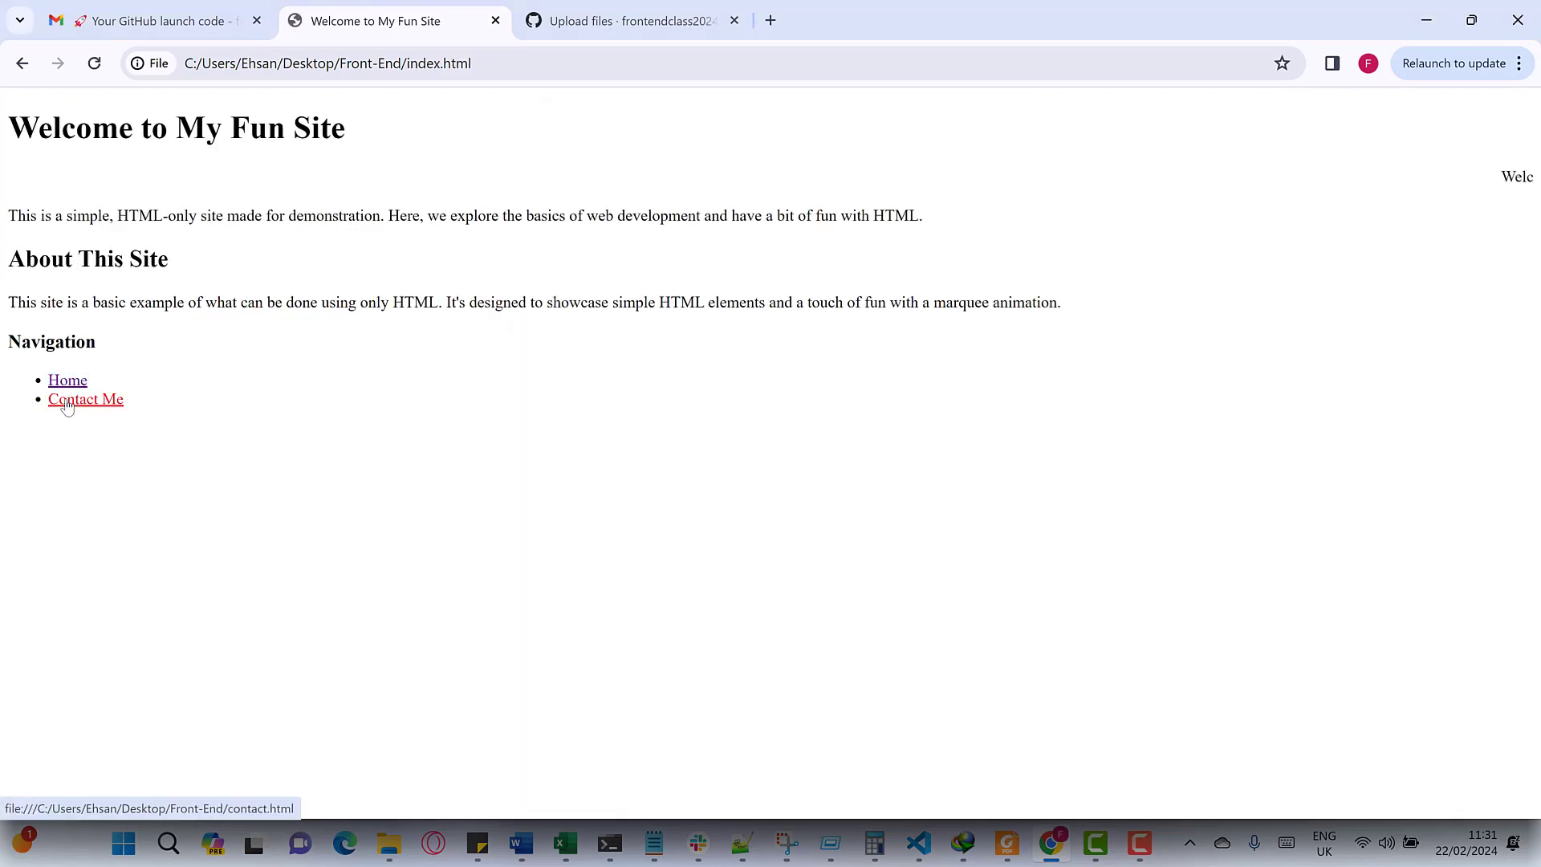
{"action": "left_click", "coordinate": [66, 401]}
{"action": "left_click", "coordinate": [60, 382]}
{"action": "left_click", "coordinate": [66, 401]}
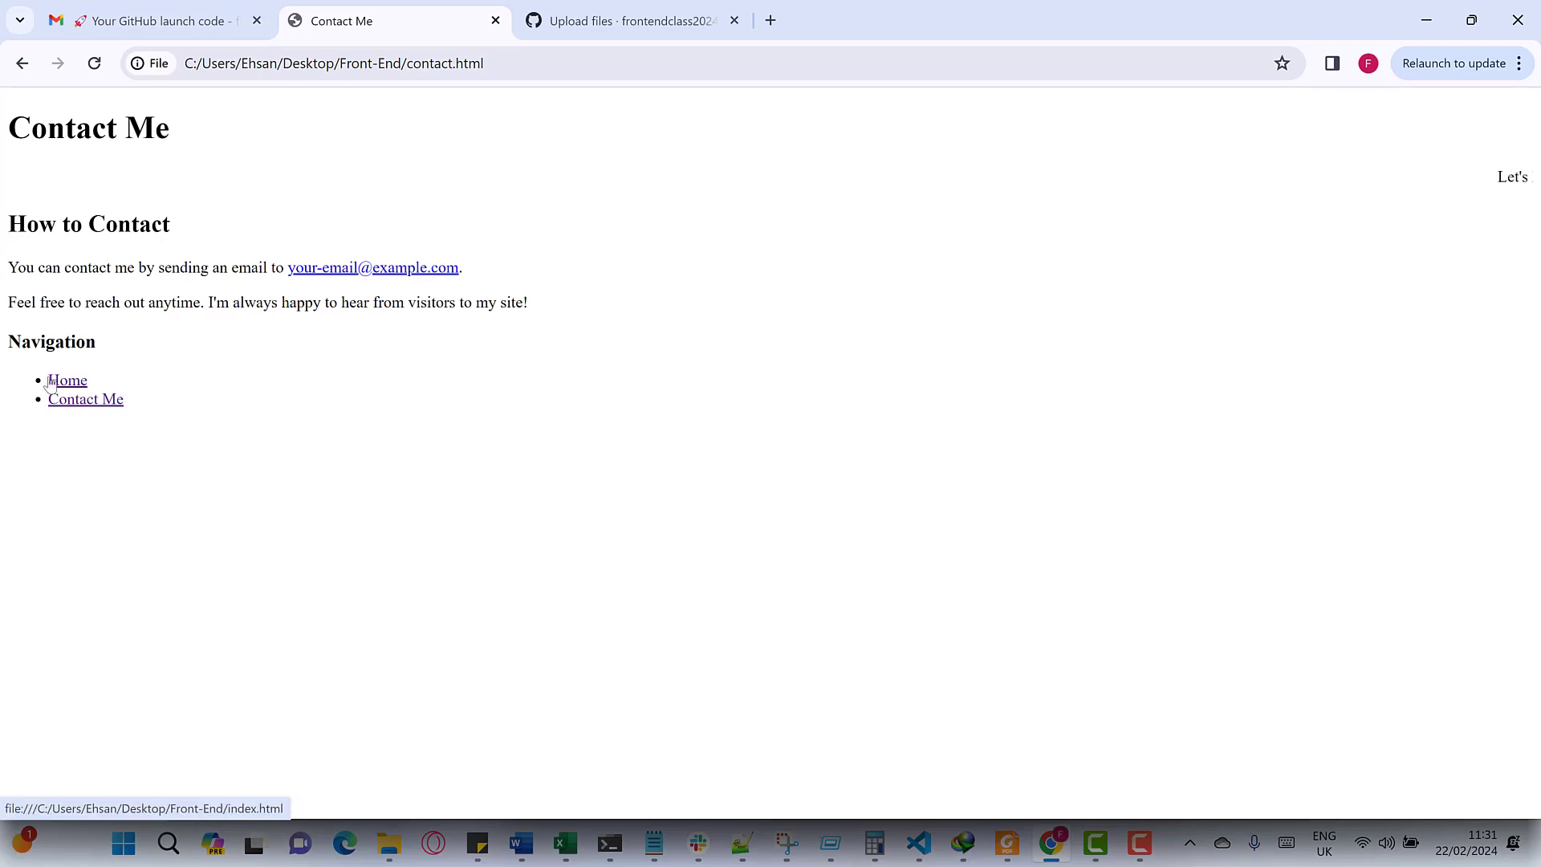
{"action": "left_click", "coordinate": [50, 382]}
{"action": "left_click", "coordinate": [64, 400]}
{"action": "left_click", "coordinate": [62, 383]}
{"action": "left_click", "coordinate": [66, 398]}
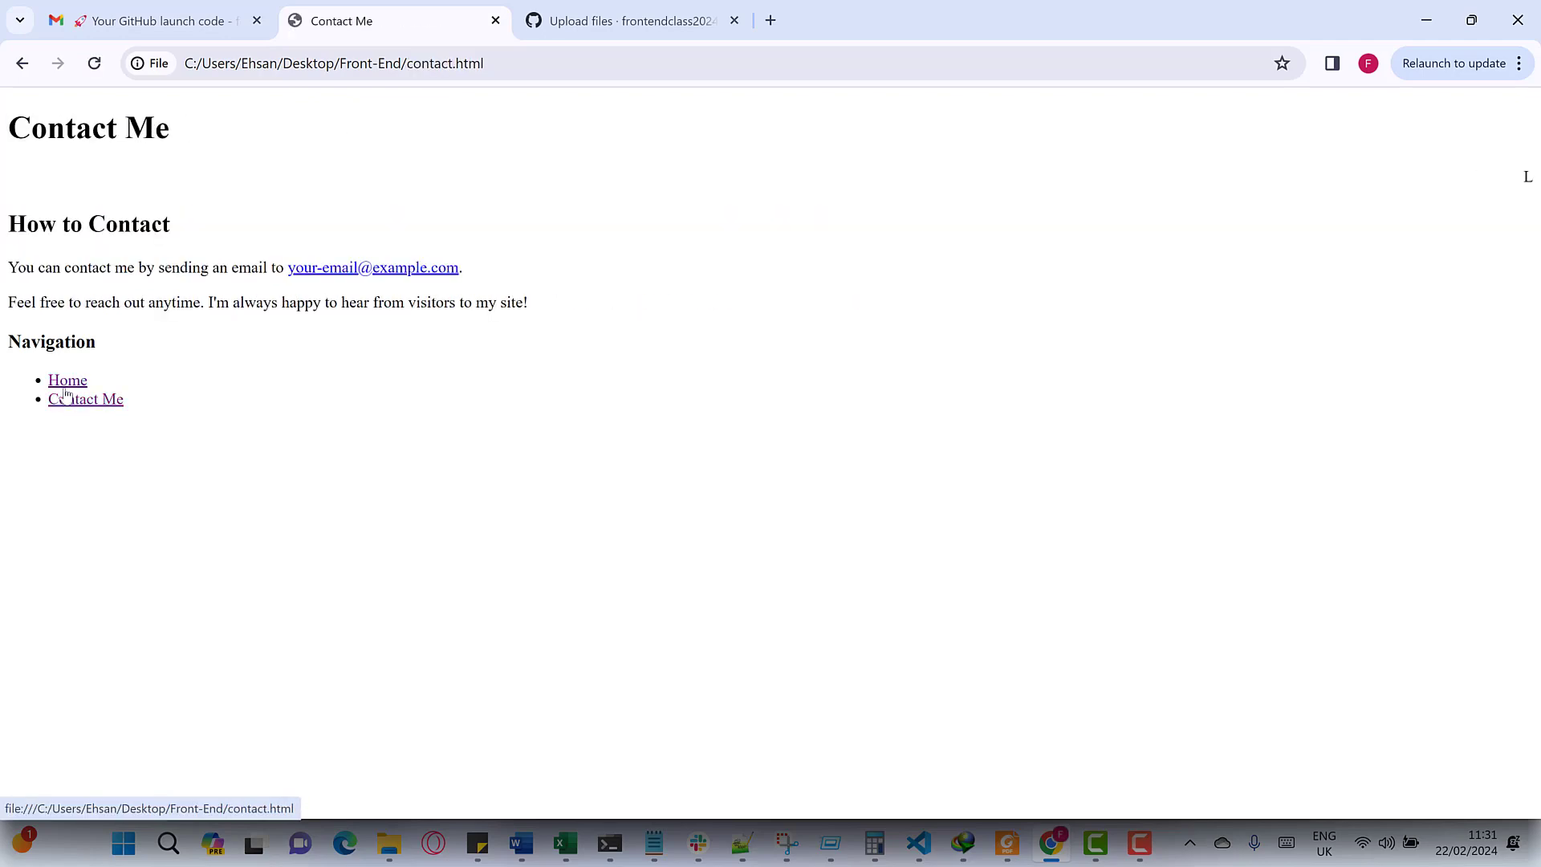
{"action": "left_click", "coordinate": [64, 382]}
{"action": "left_click", "coordinate": [65, 400]}
{"action": "left_click", "coordinate": [65, 382]}
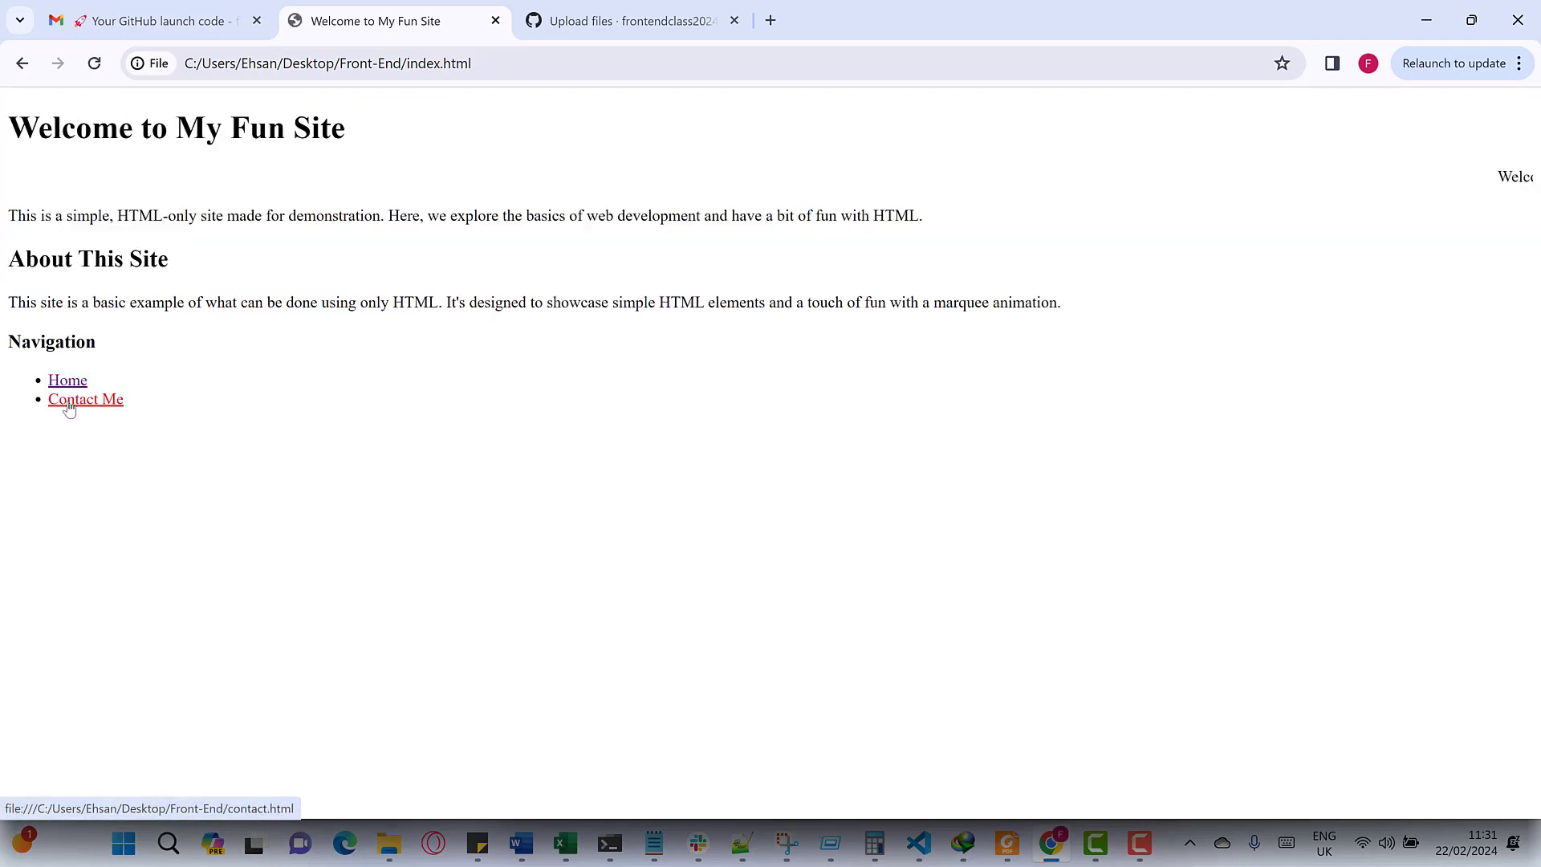
{"action": "left_click", "coordinate": [69, 404]}
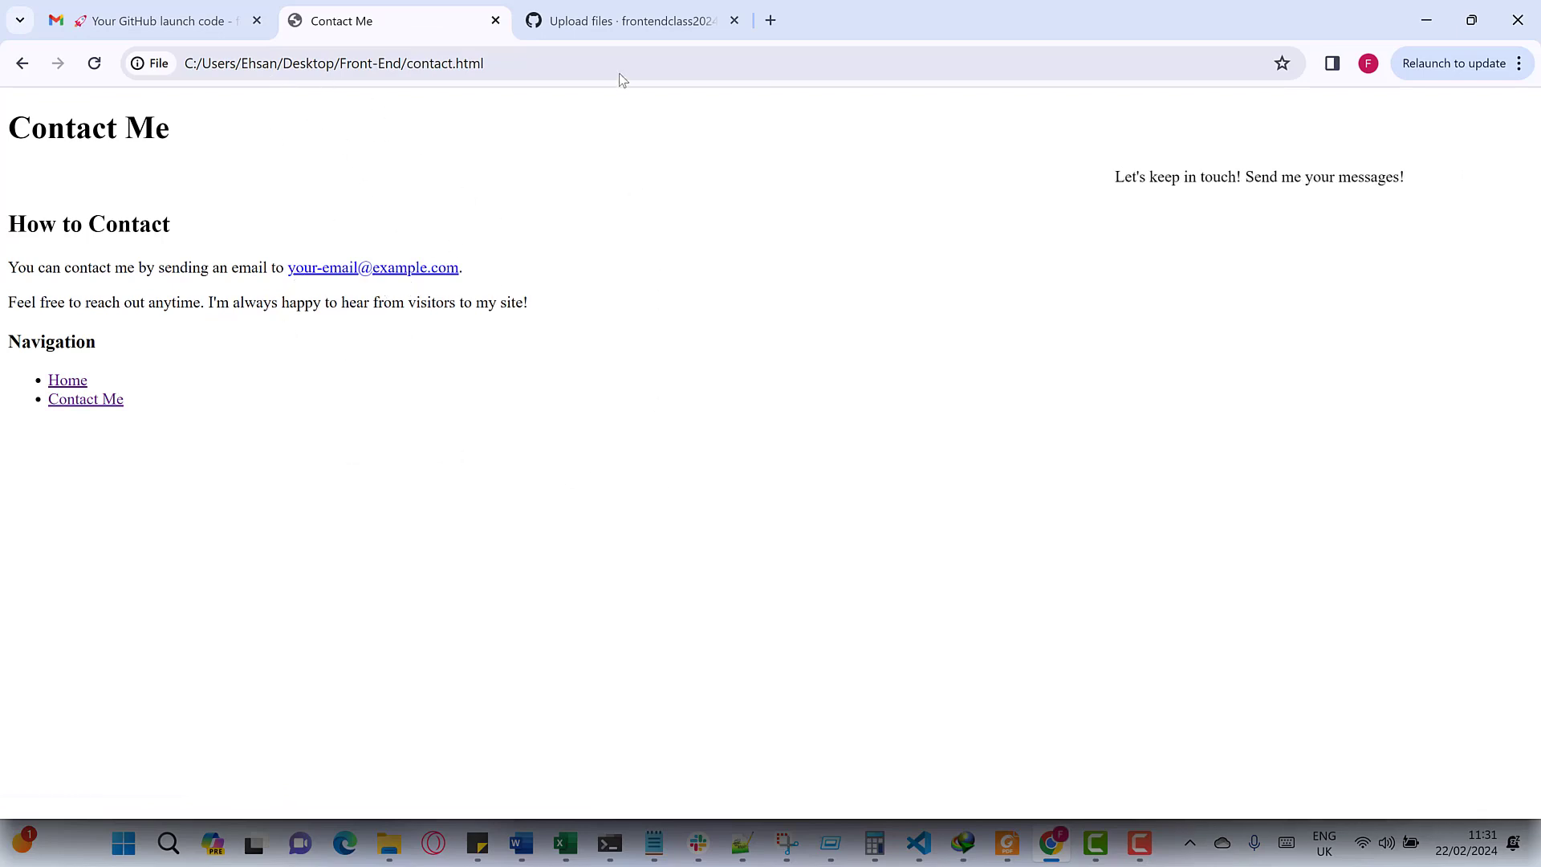
{"action": "left_click", "coordinate": [626, 39]}
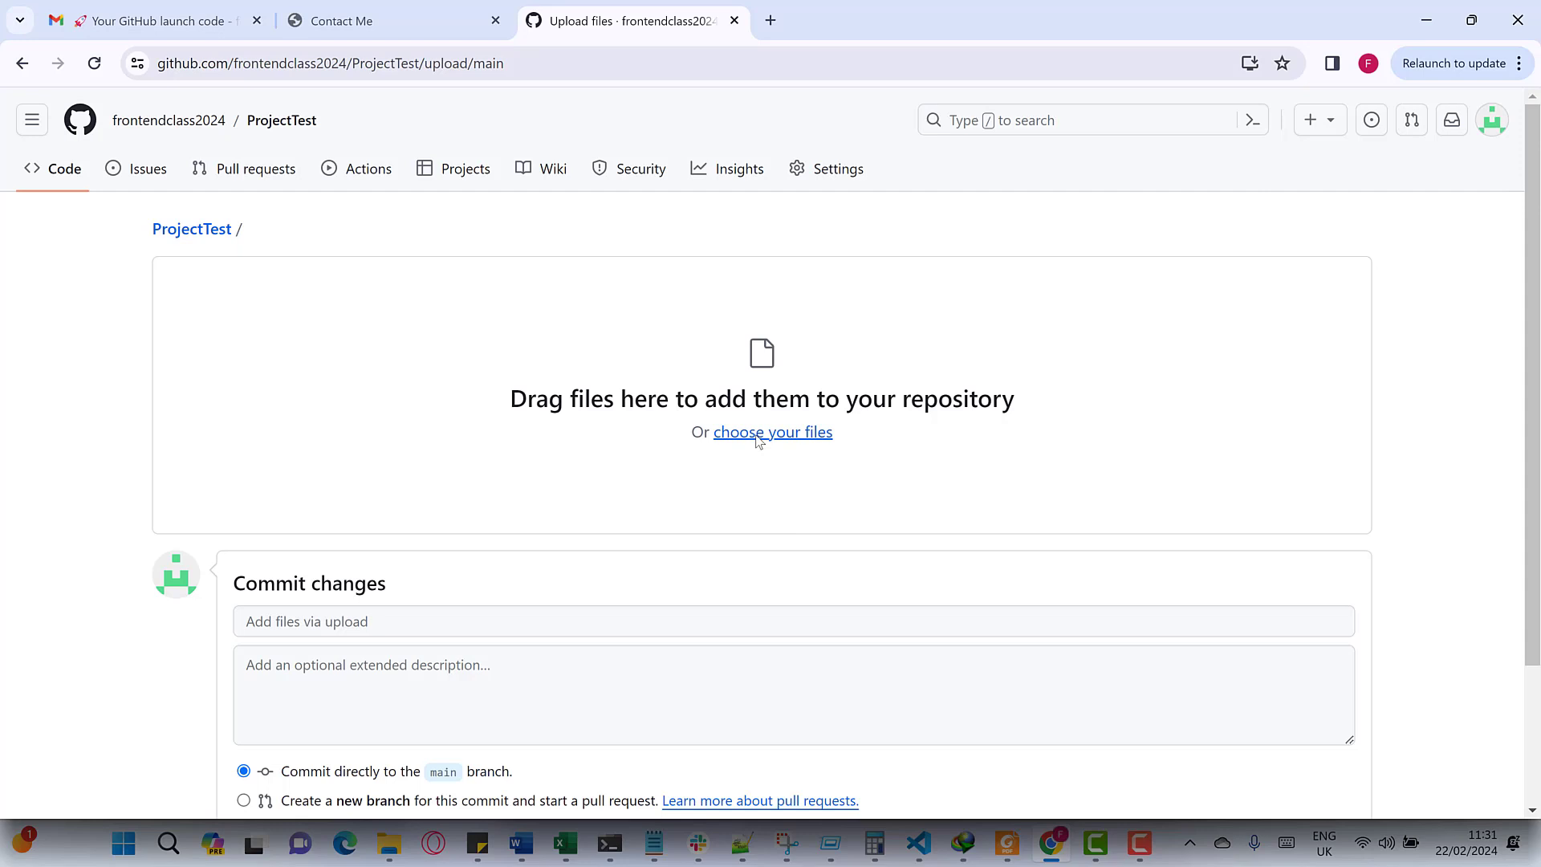
- Upload Contact.html and index.html from Desktop > Front-End to ProjectTest
{"action": "left_click", "coordinate": [757, 438]}
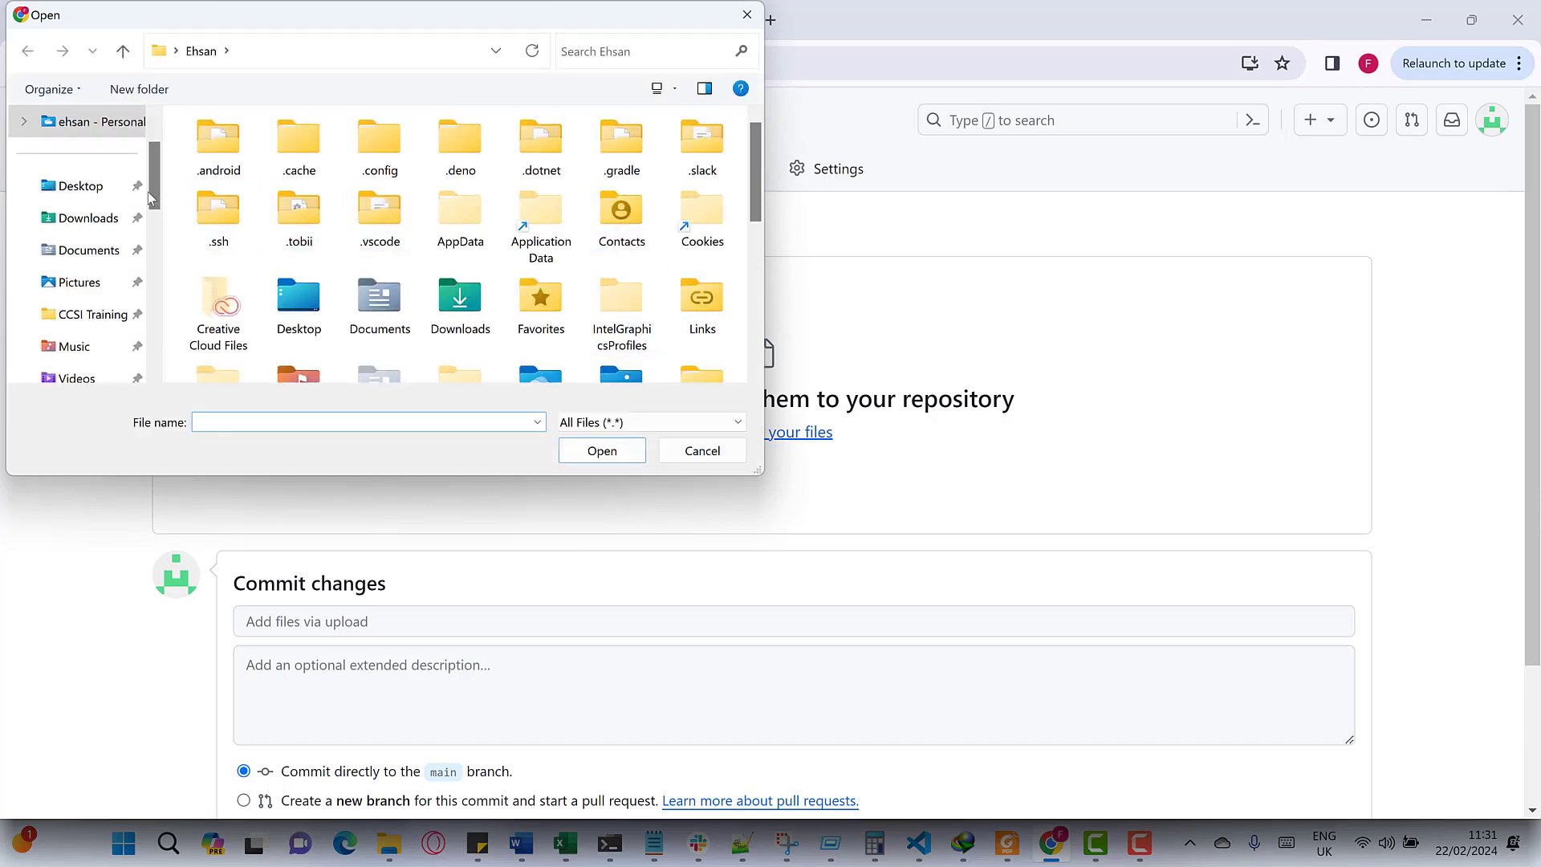
{"action": "left_click", "coordinate": [95, 186]}
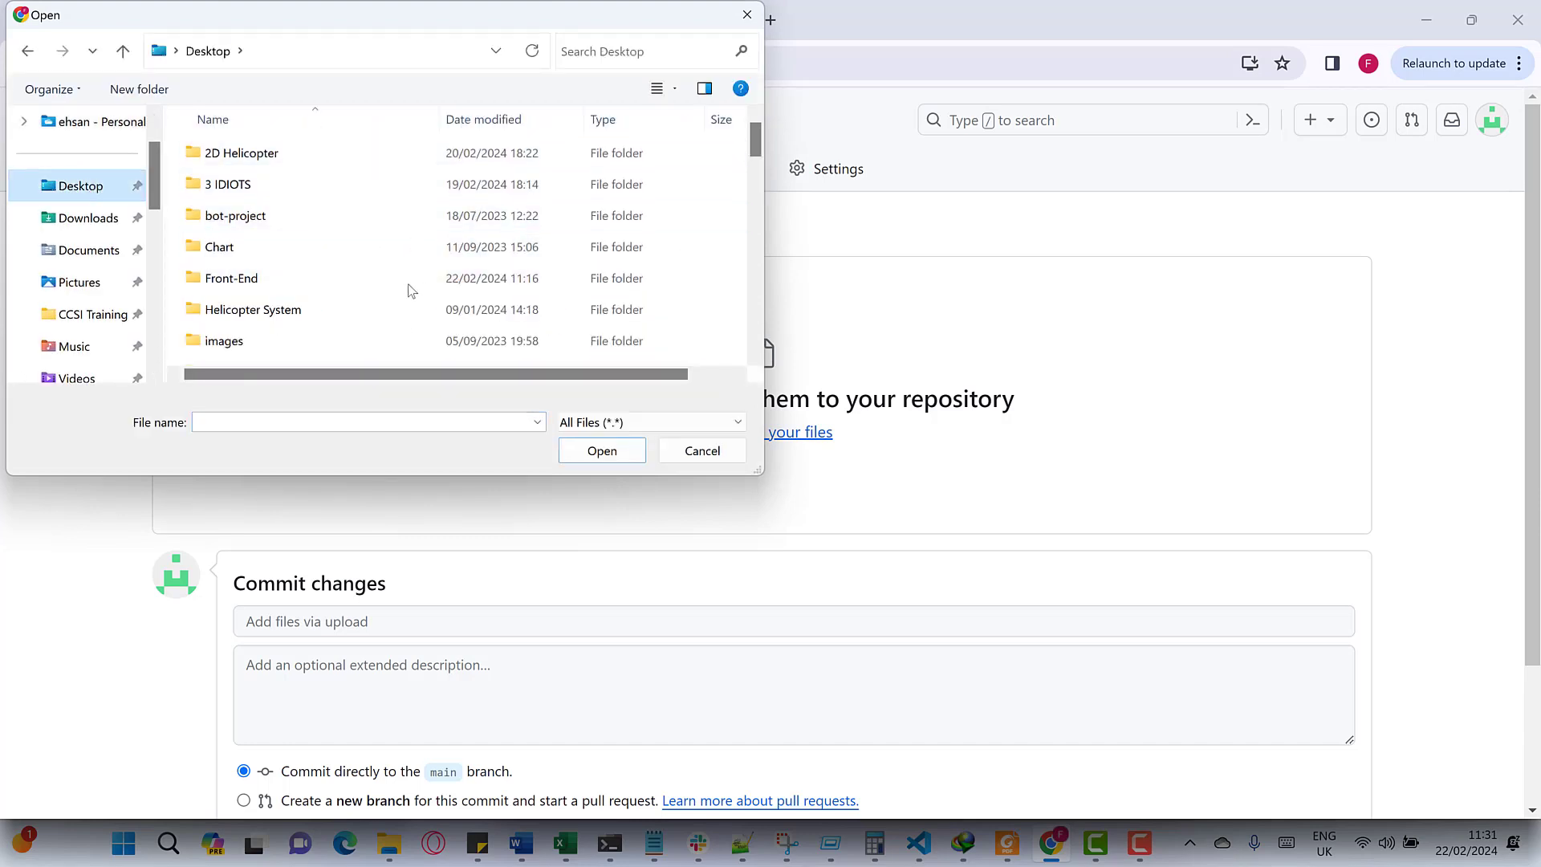
{"action": "left_click", "coordinate": [416, 281]}
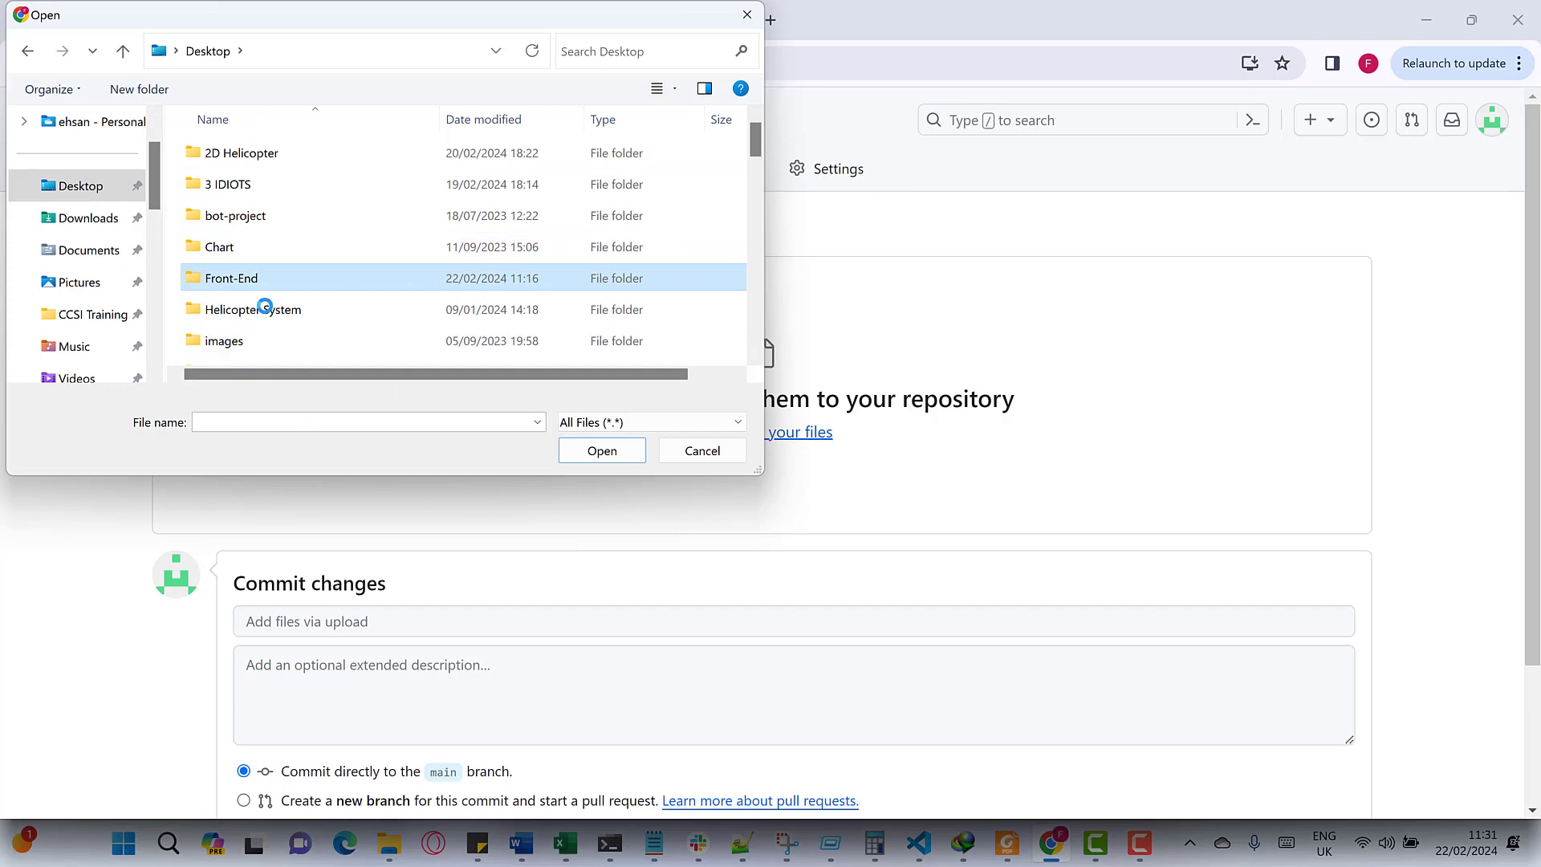
{"action": "double_click", "coordinate": [269, 280]}
{"action": "left_click_drag", "start_coordinate": [257, 260], "coordinate": [235, 169]}
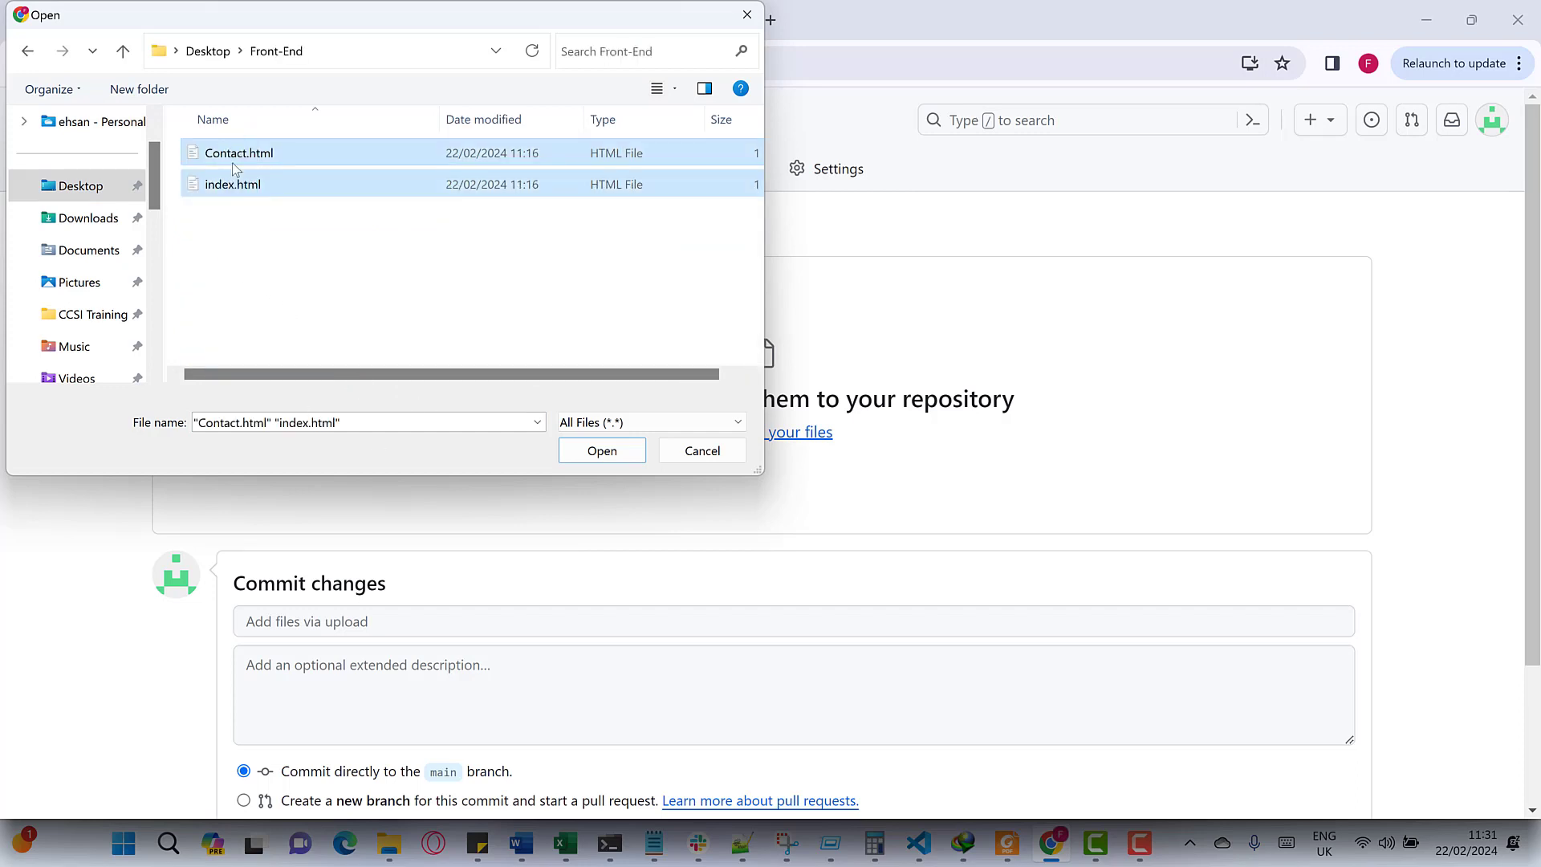
{"action": "left_click", "coordinate": [572, 449]}
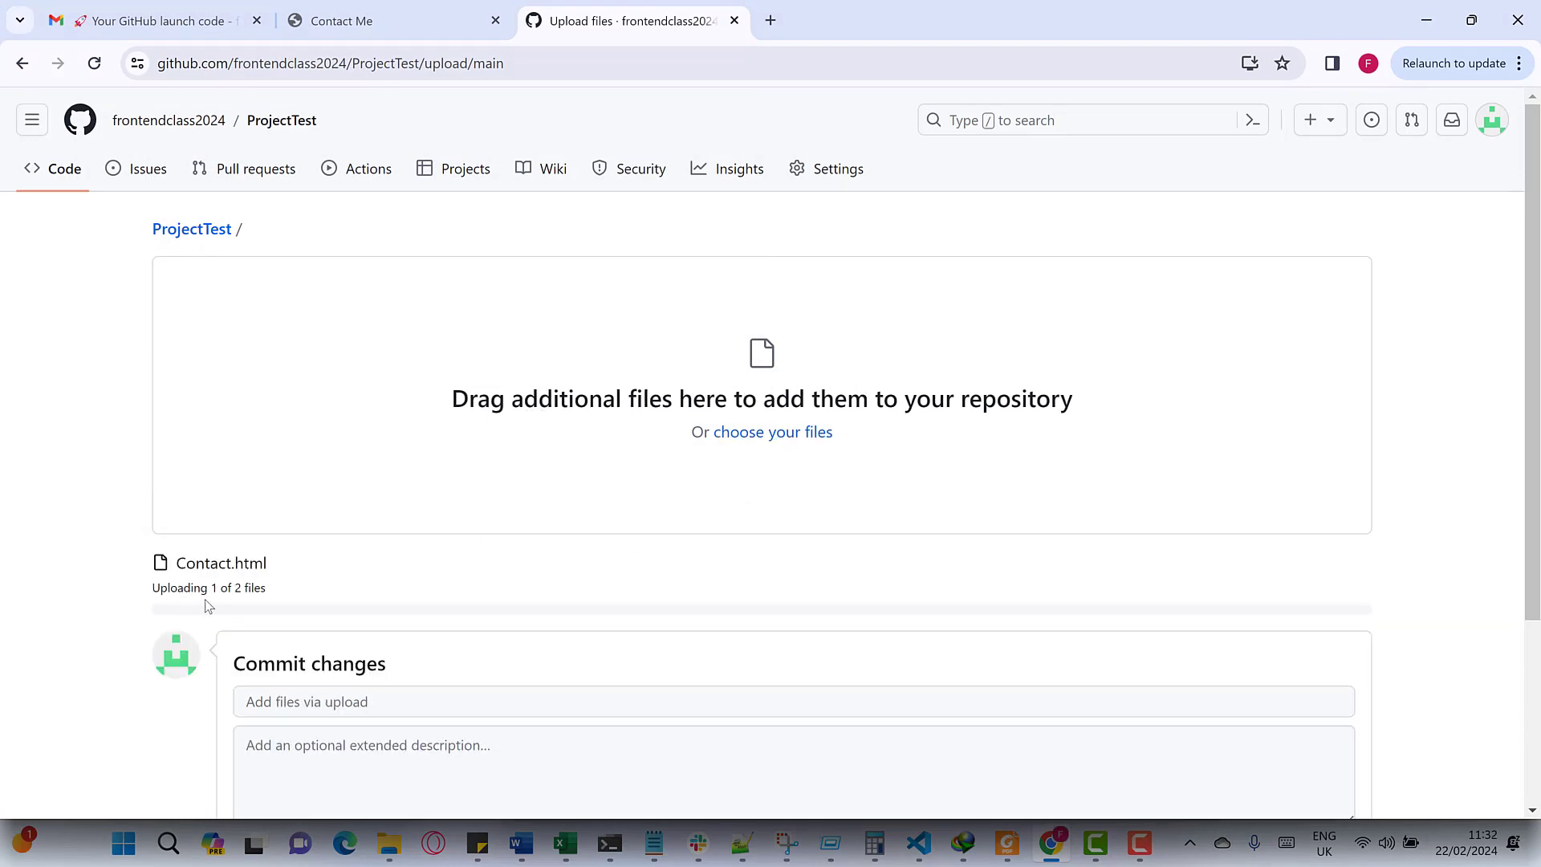
- Commit both uploaded files to main with the message 'My Site Uploaded'
{"action": "scroll", "coordinate": [255, 562], "scroll_direction": "down", "scroll_amount": 3}
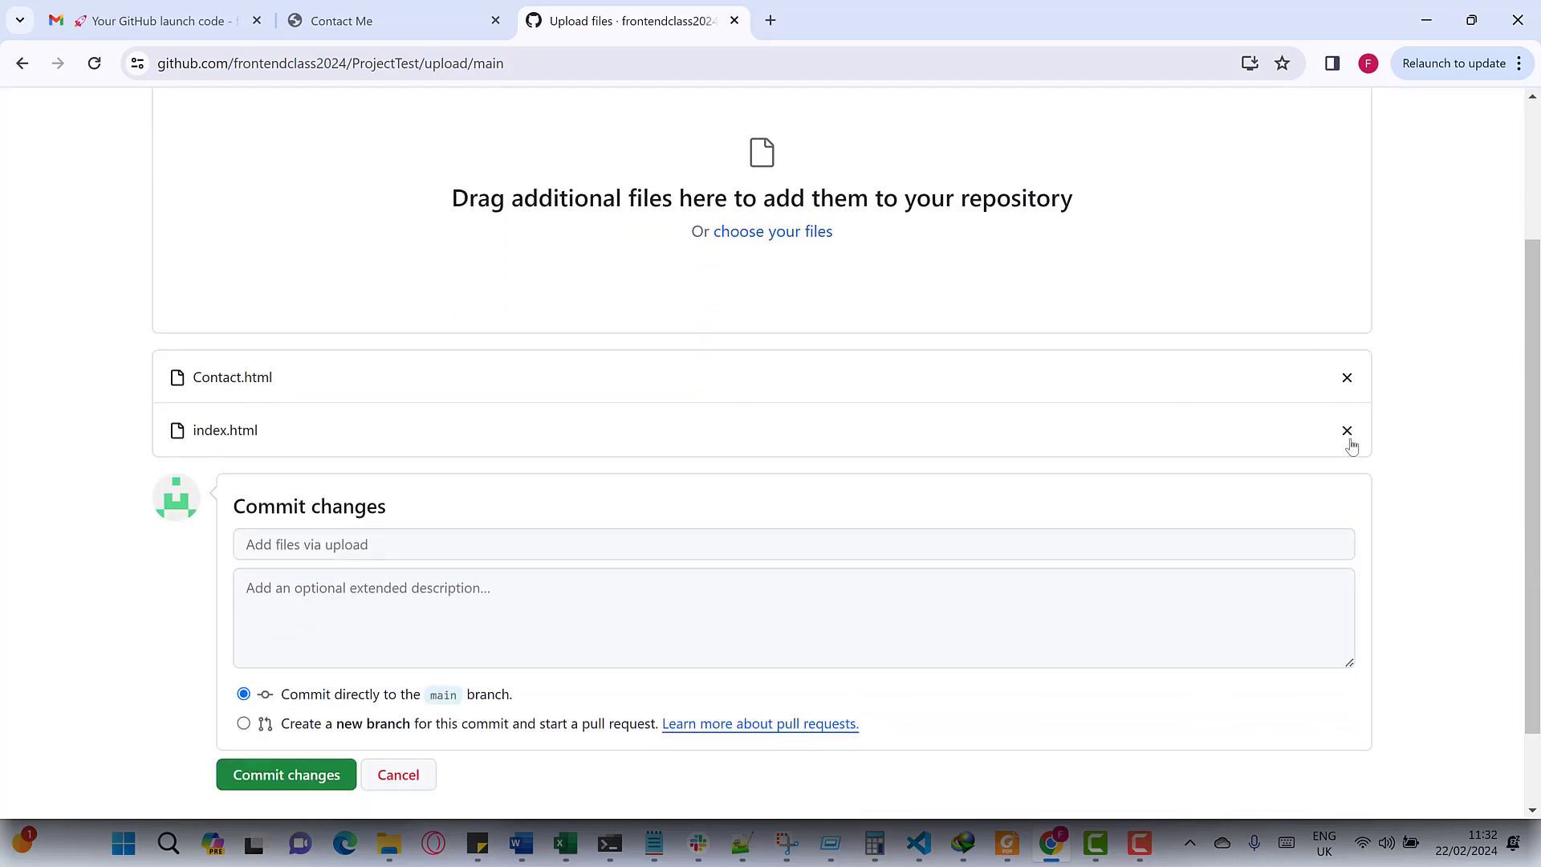
{"action": "left_click", "coordinate": [418, 535]}
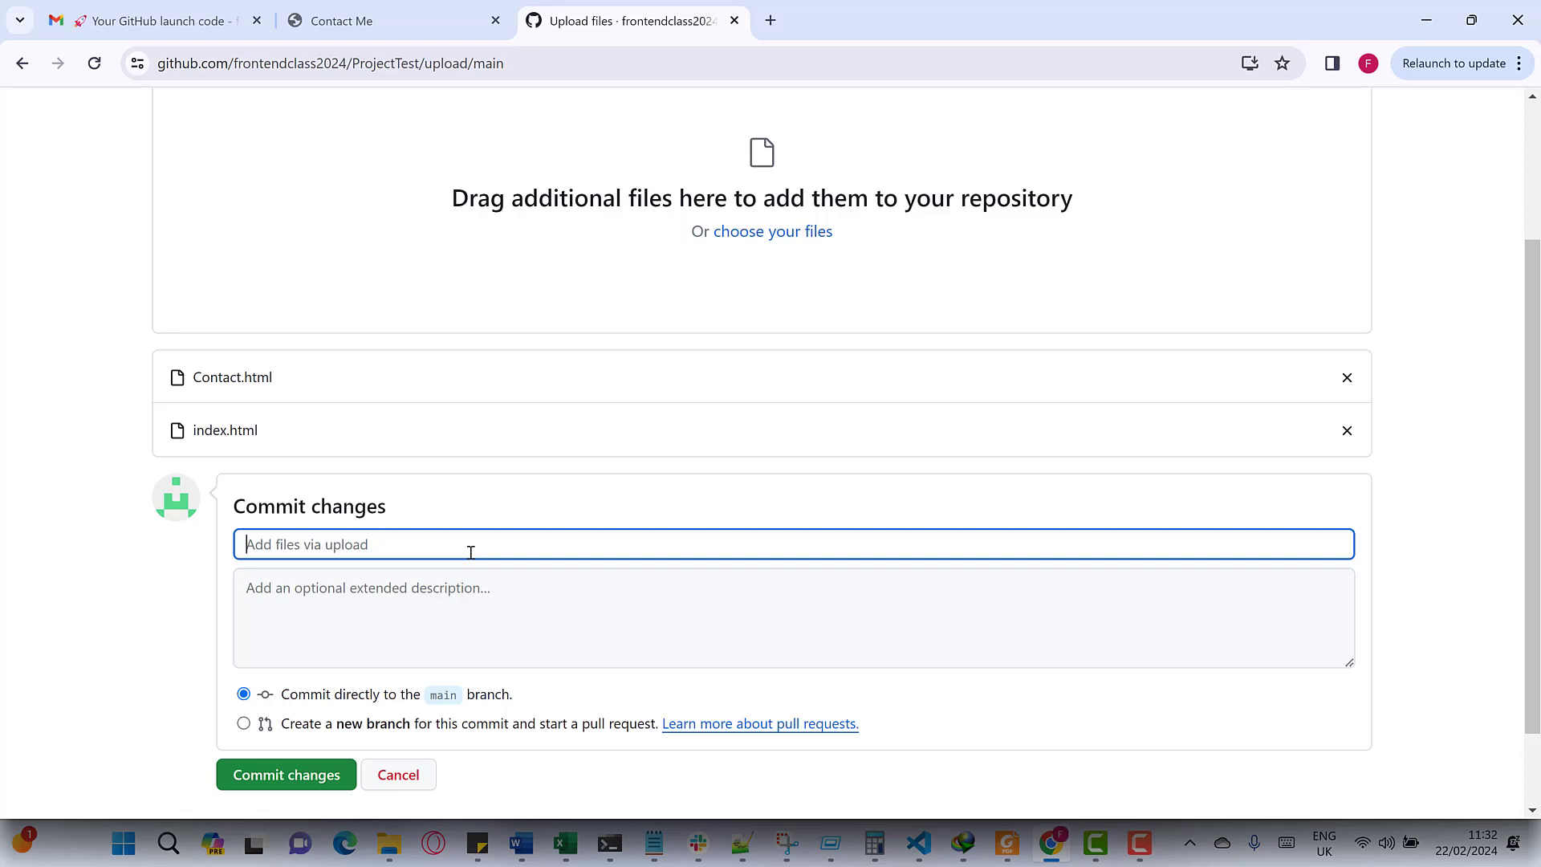
{"action": "type", "text": "My Site Uploaded"}
{"action": "left_click", "coordinate": [381, 606]}
{"action": "scroll", "coordinate": [530, 611], "scroll_direction": "down", "scroll_amount": 2}
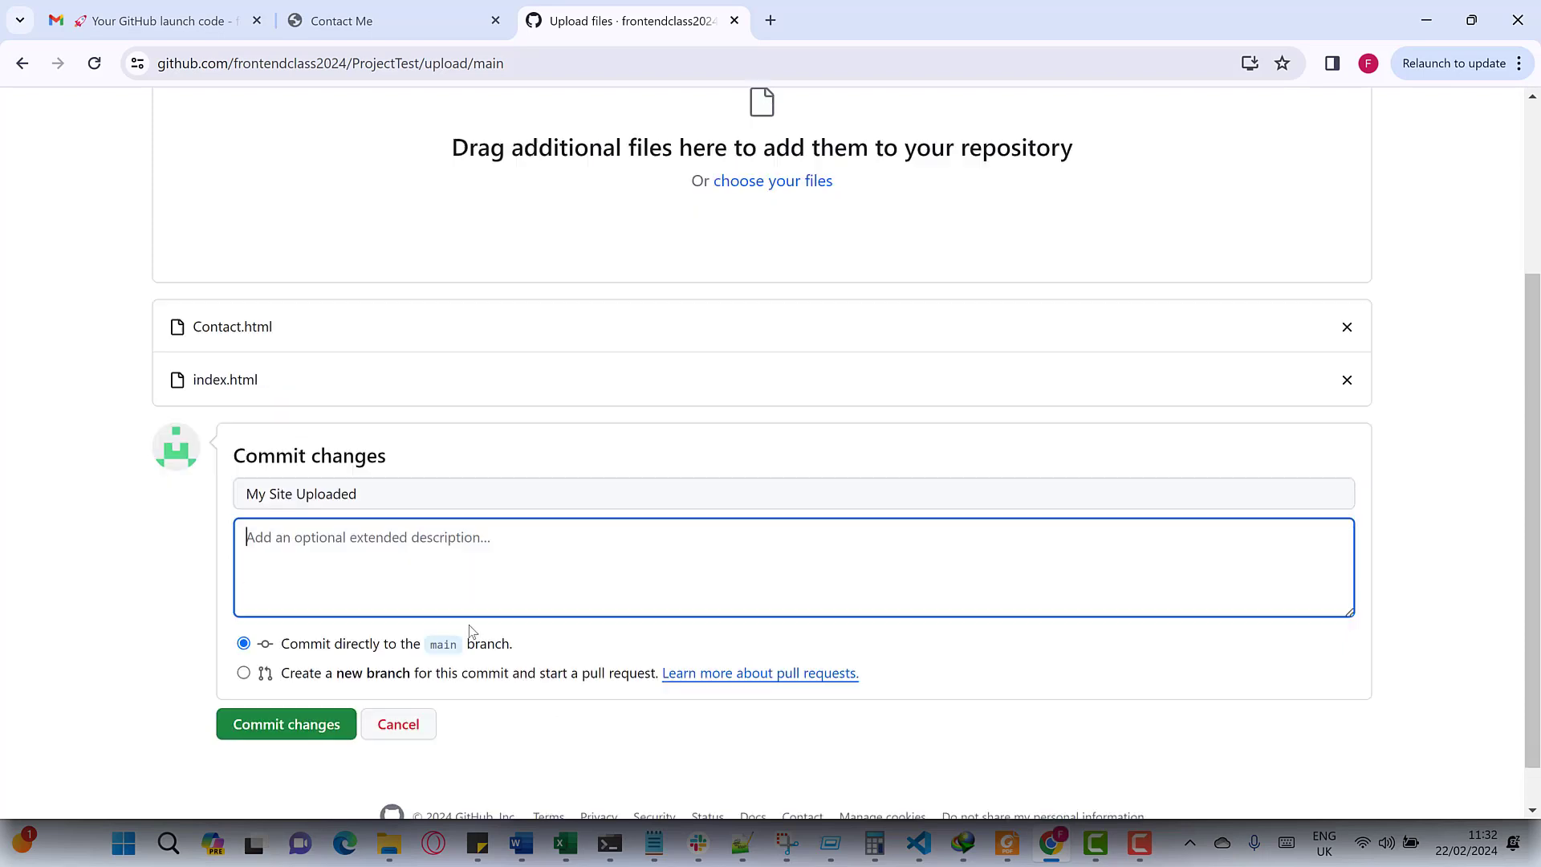
{"action": "left_click", "coordinate": [267, 683]}
{"action": "left_click", "coordinate": [266, 675]}
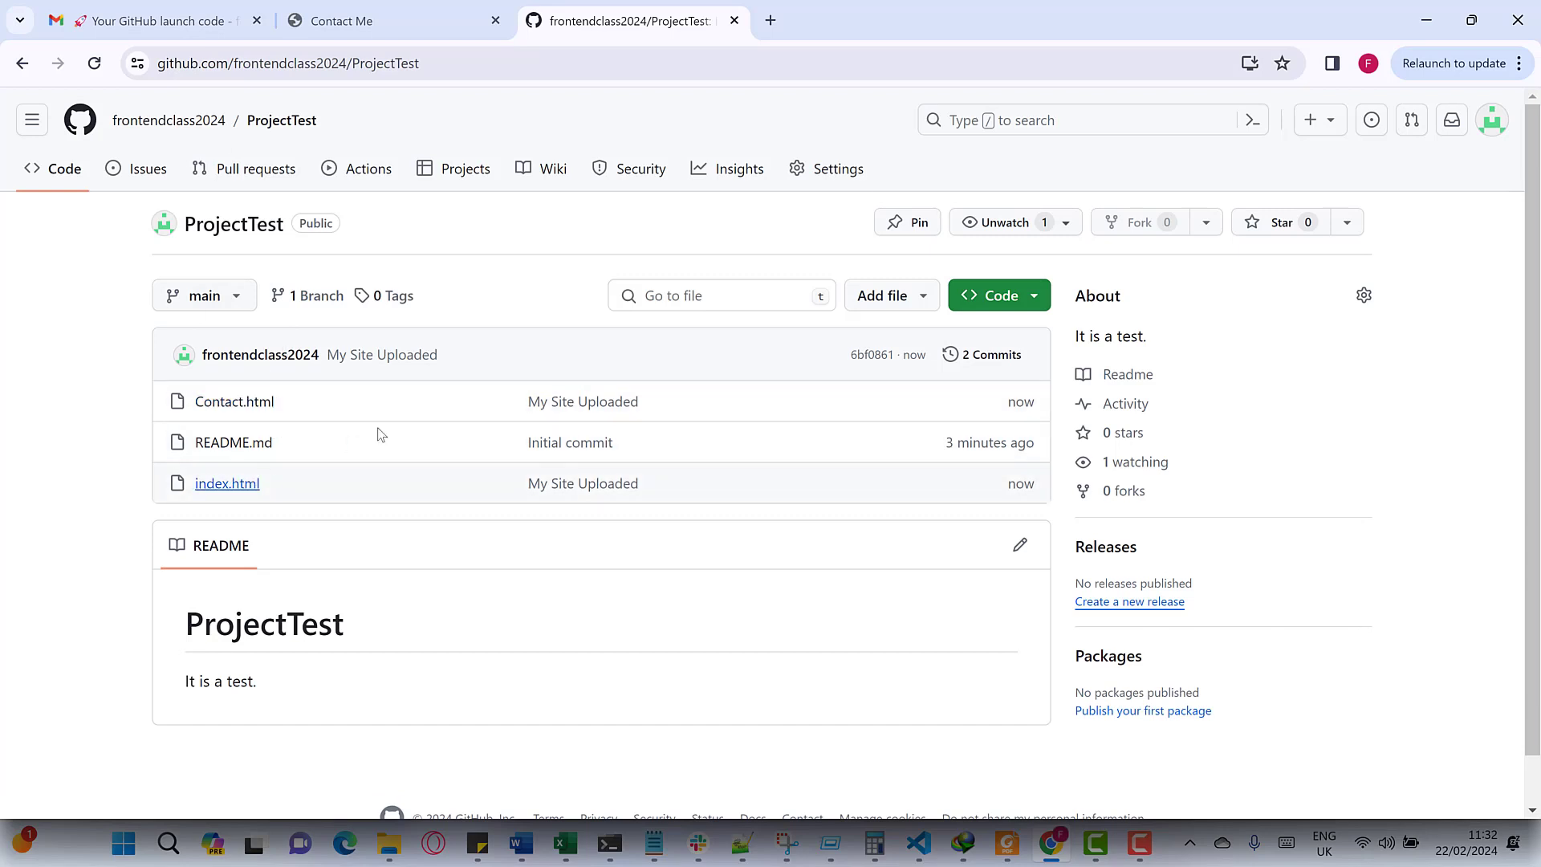
- Open the committed index.html in ProjectTest to view its 20-line code
{"action": "left_click", "coordinate": [906, 305]}
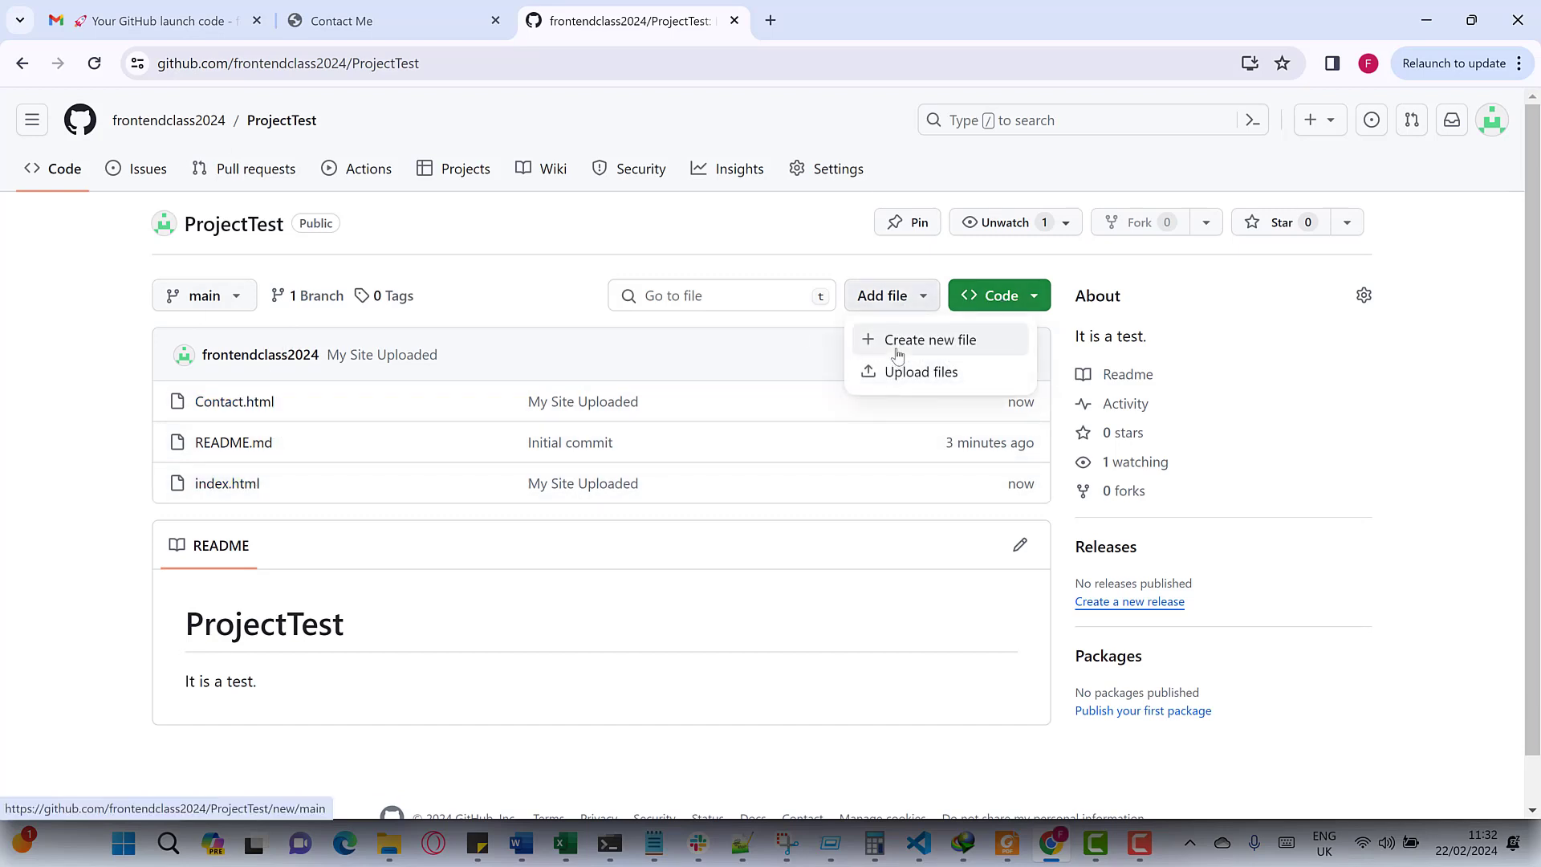
{"action": "left_click", "coordinate": [588, 622]}
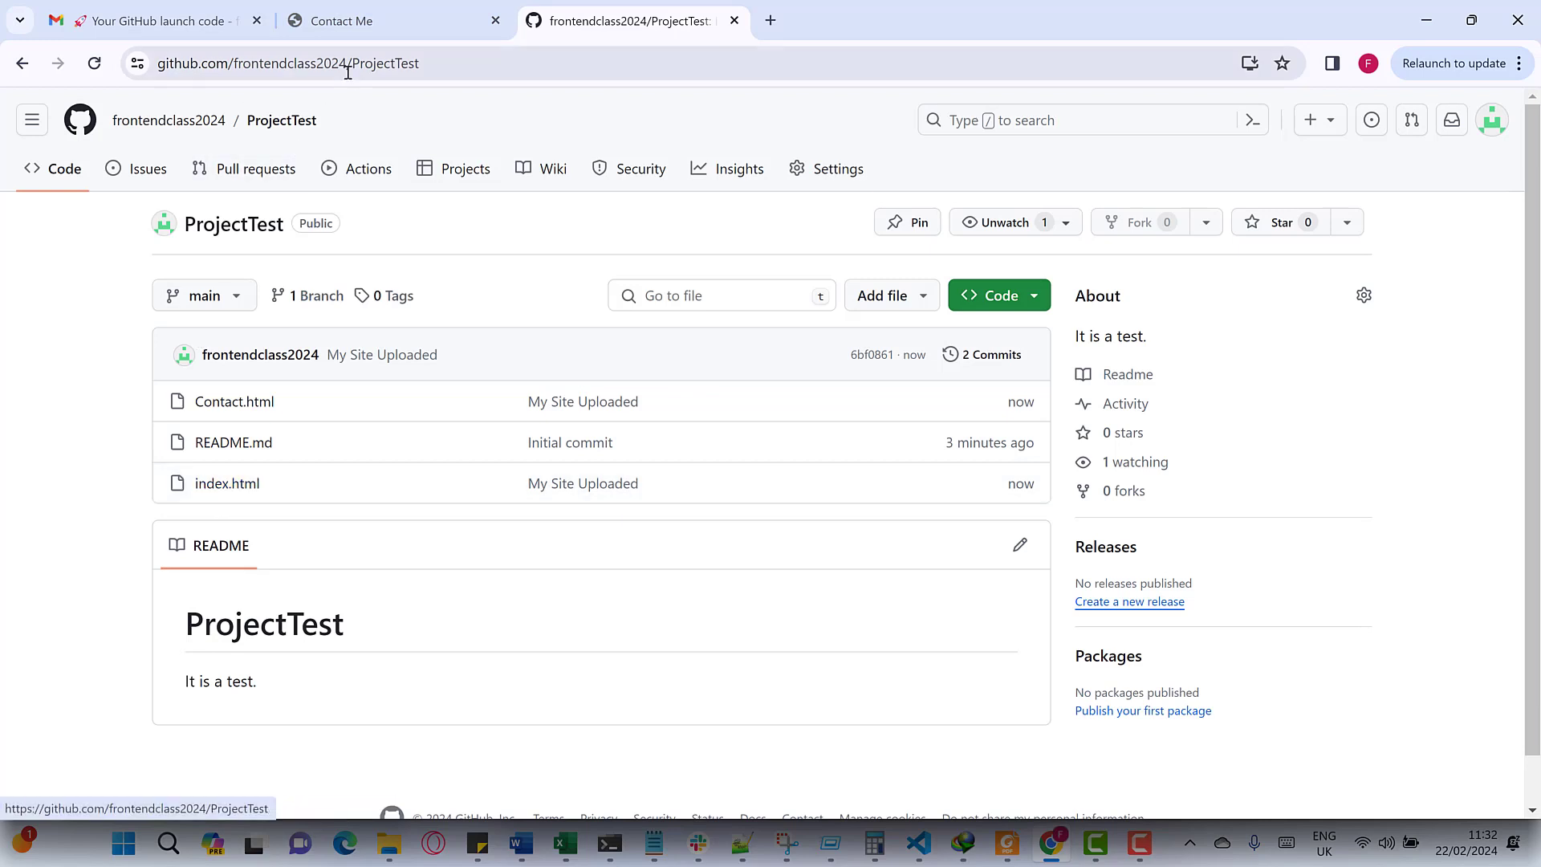
{"action": "left_click", "coordinate": [383, 75]}
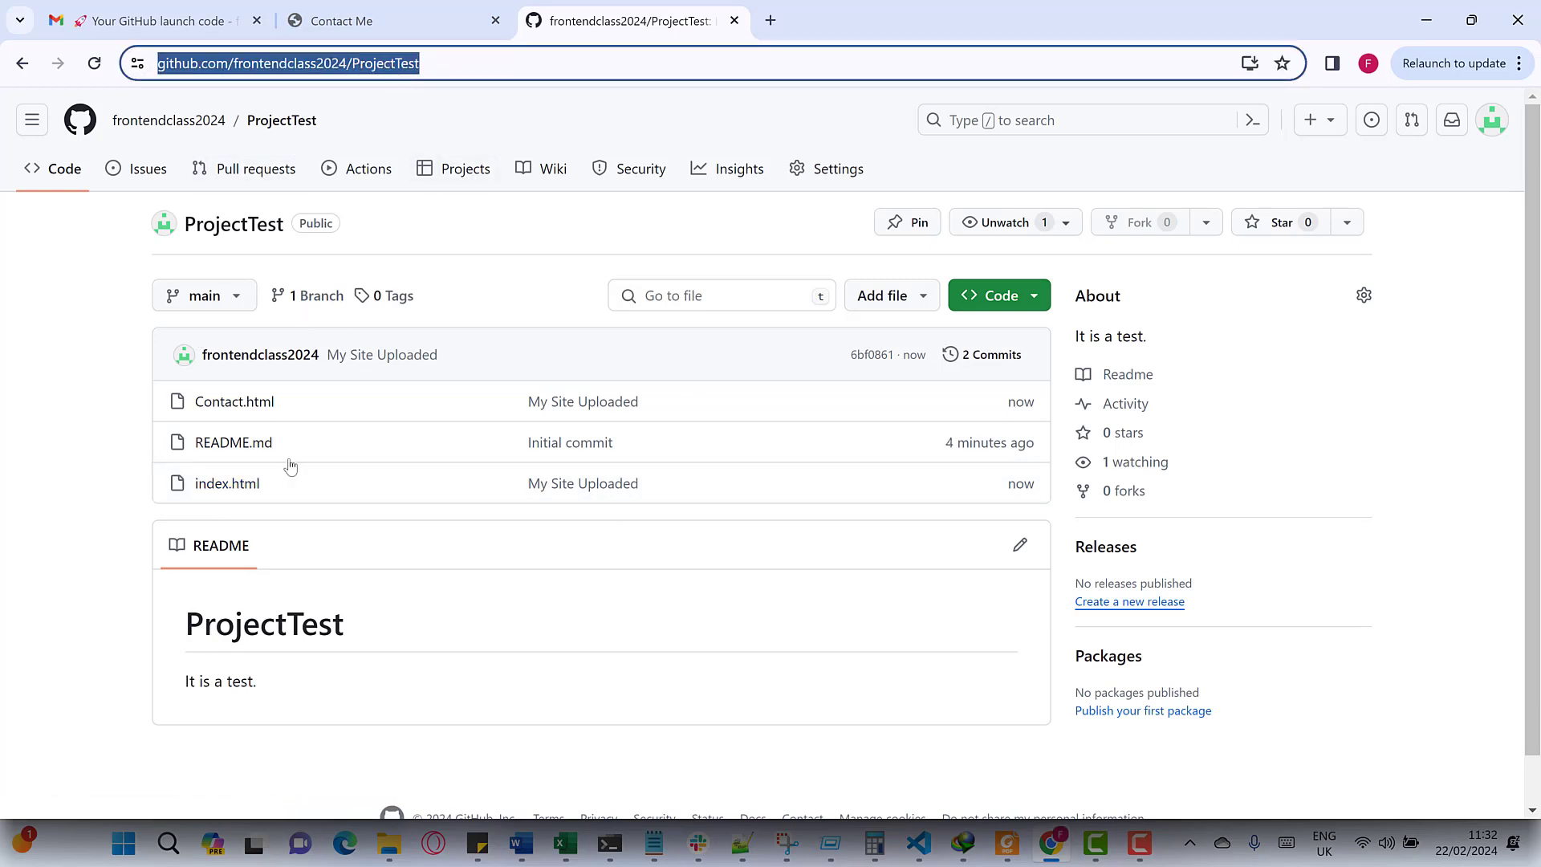
{"action": "left_click", "coordinate": [239, 483]}
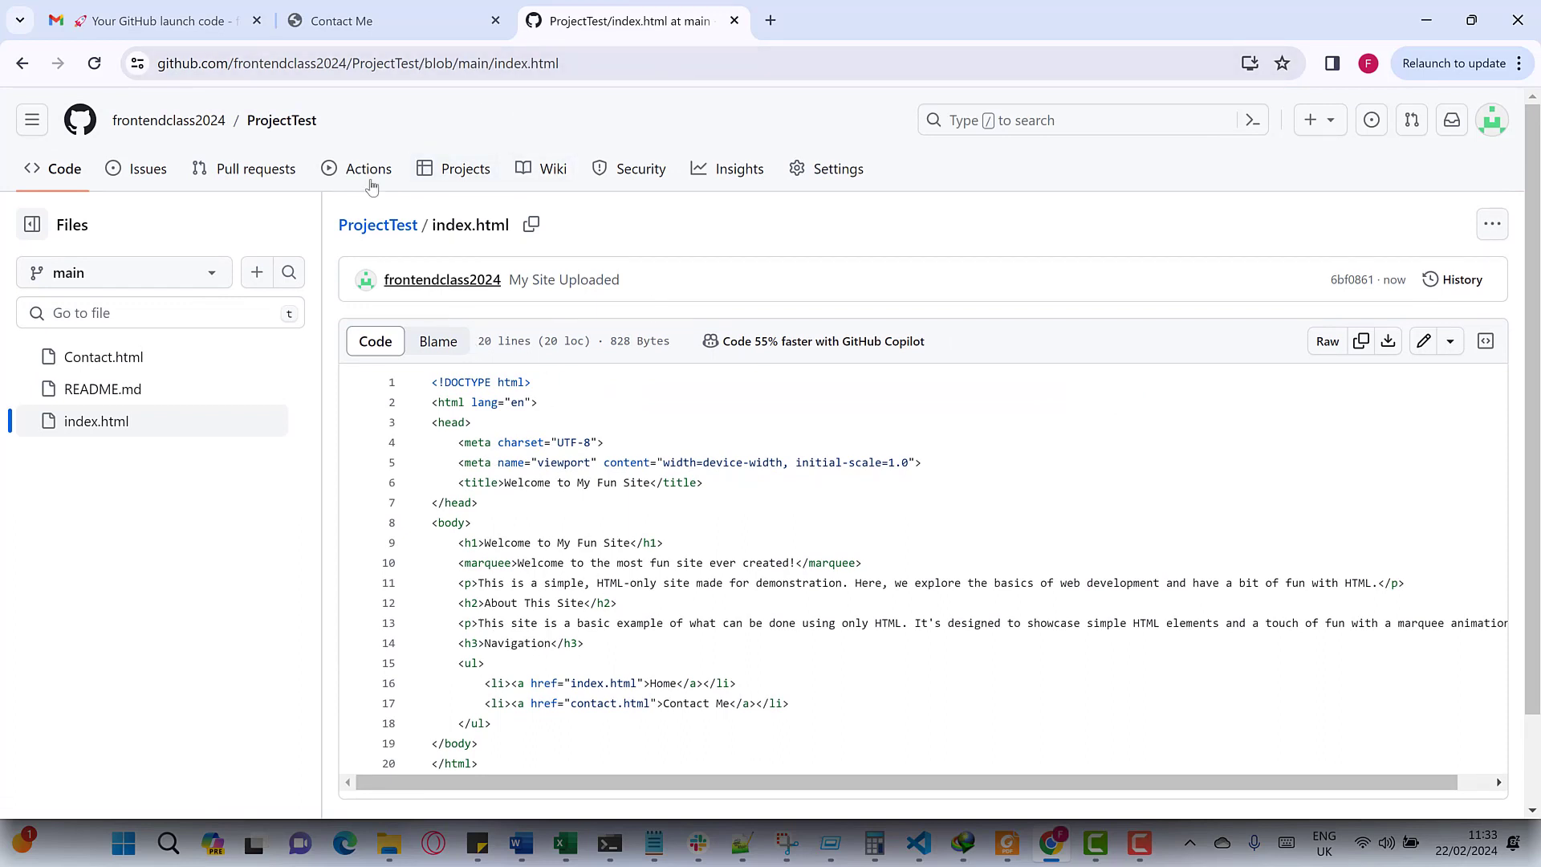
- Go back to ProjectTest, then open the account's Repositories tab listing ProjectTest
{"action": "left_click", "coordinate": [23, 64]}
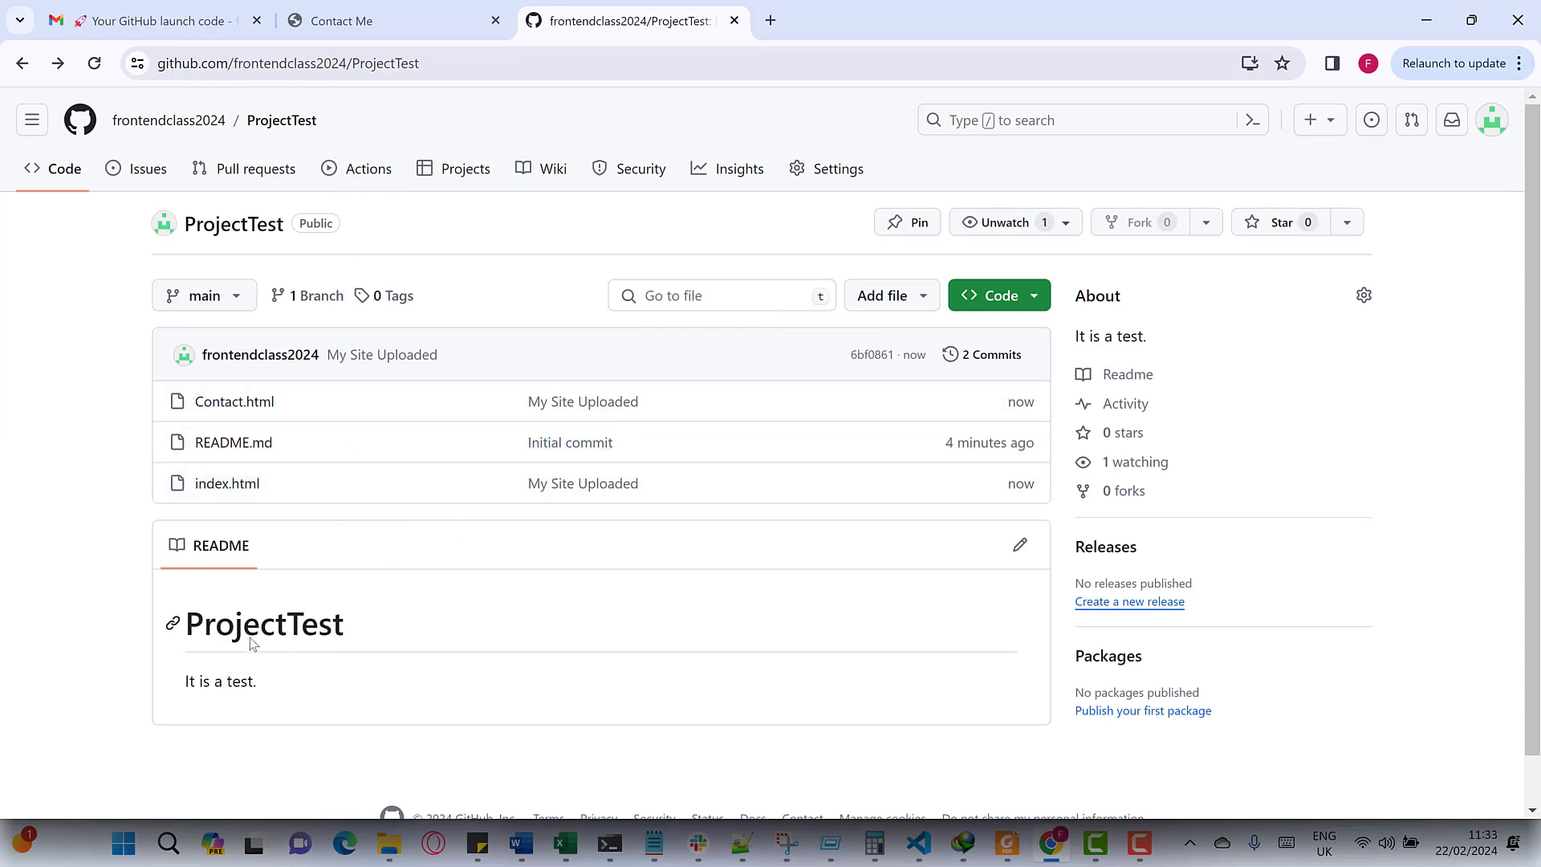
{"action": "left_click", "coordinate": [825, 180]}
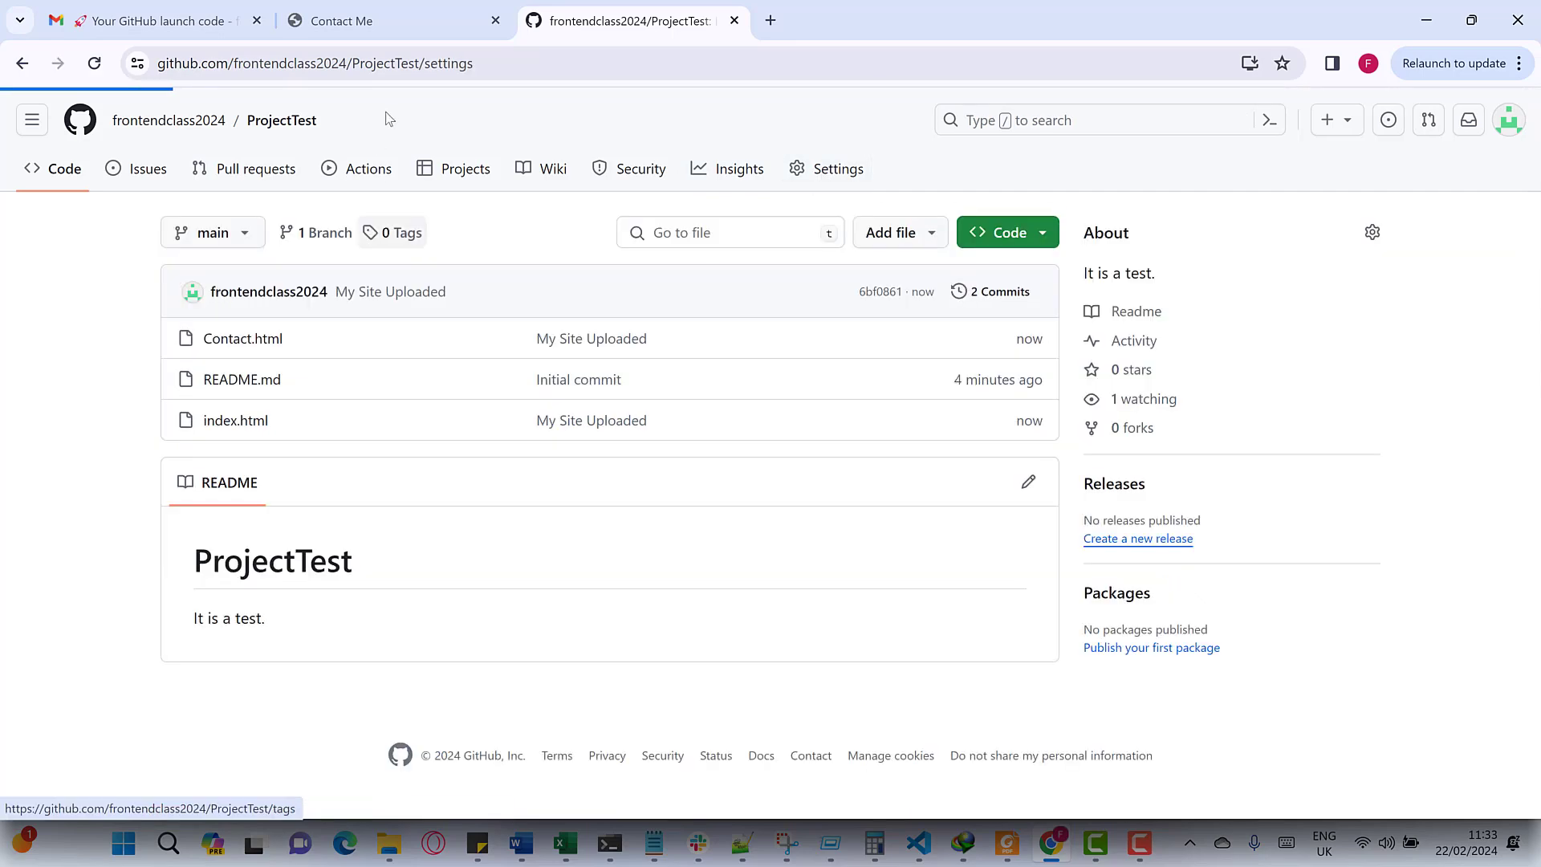
{"action": "left_click", "coordinate": [77, 178]}
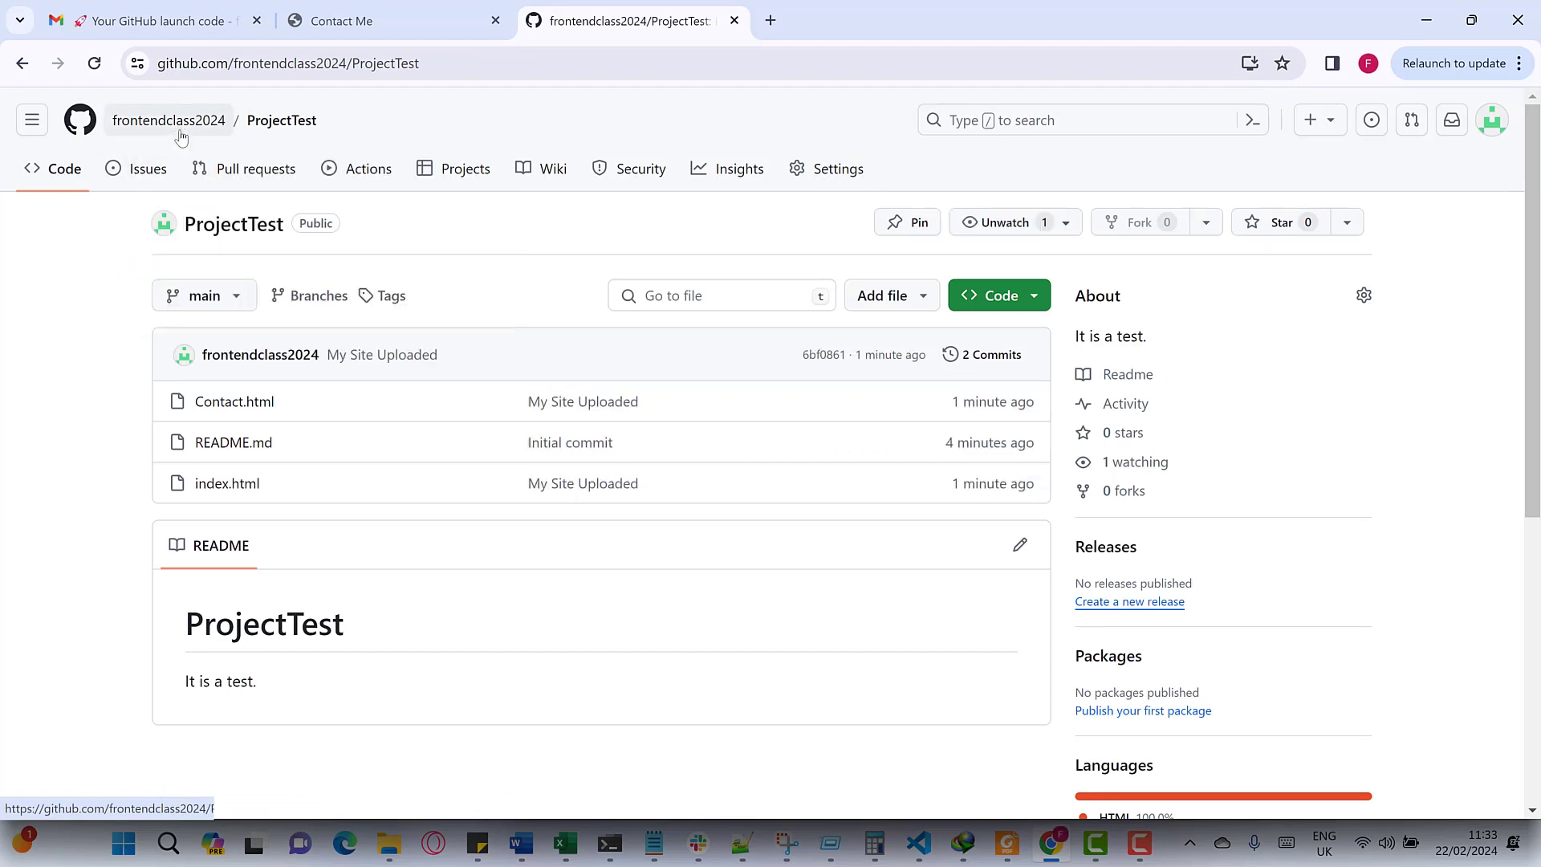
{"action": "mouse_move", "coordinate": [166, 135]}
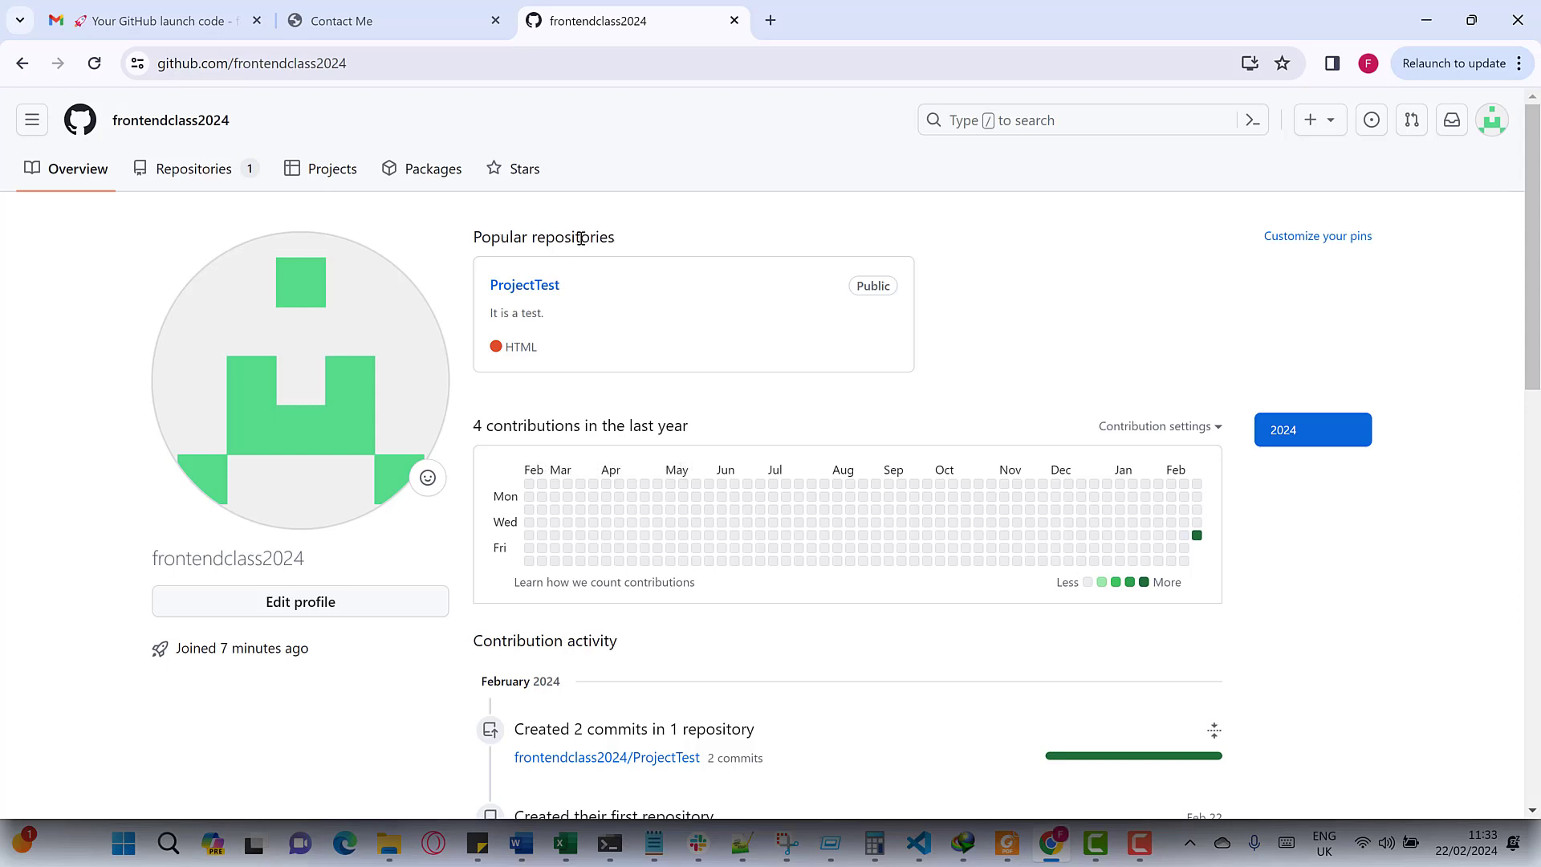
{"action": "left_click", "coordinate": [232, 177]}
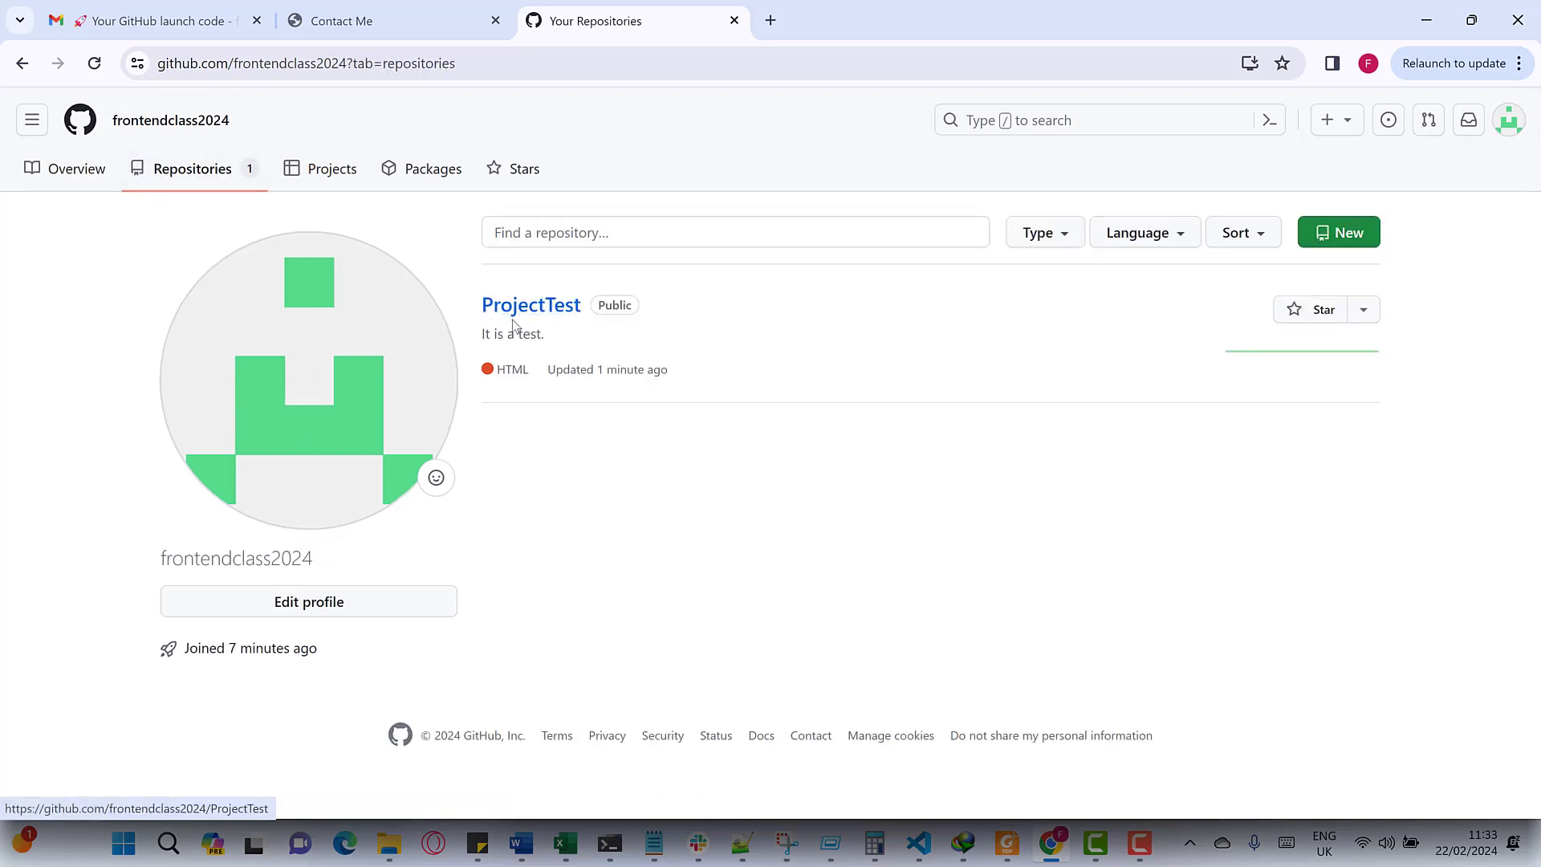
- Open ProjectTest's Settings > Pages section
{"action": "left_click", "coordinate": [525, 313]}
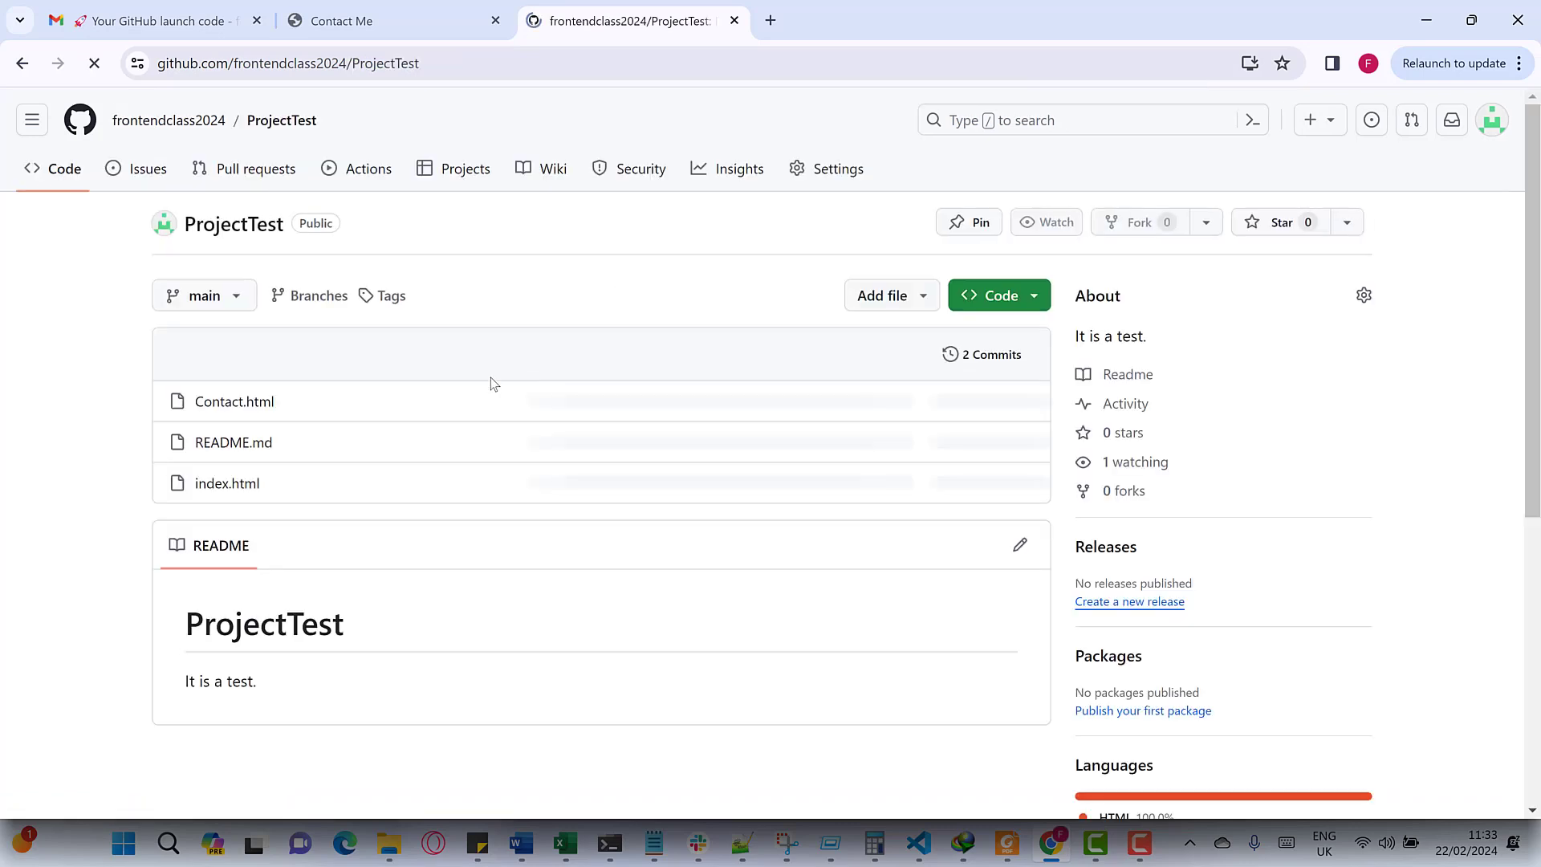
{"action": "left_click", "coordinate": [801, 178]}
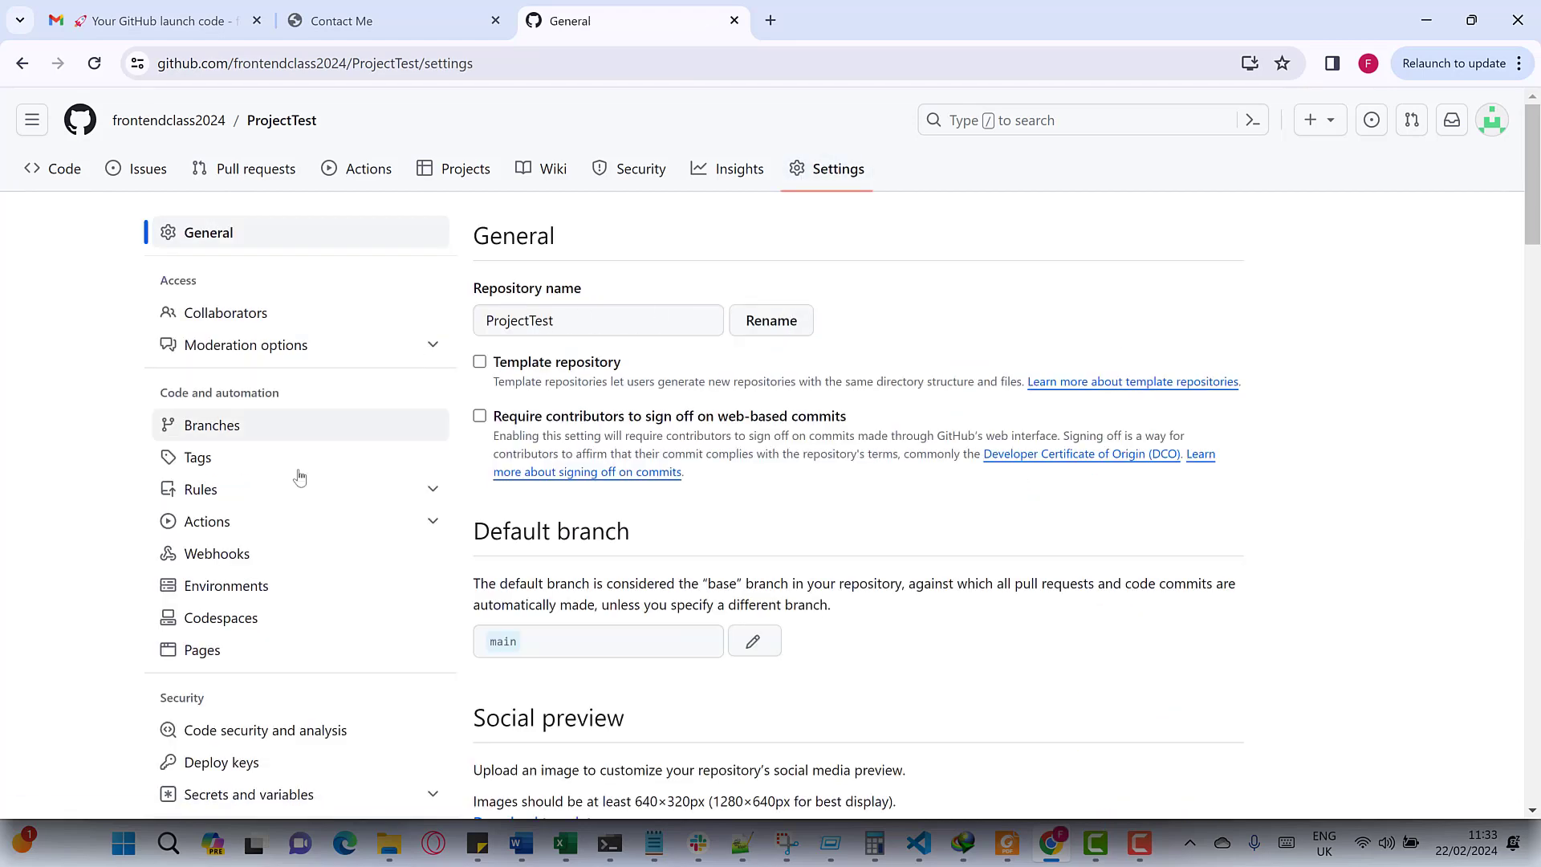
{"action": "left_click", "coordinate": [193, 667]}
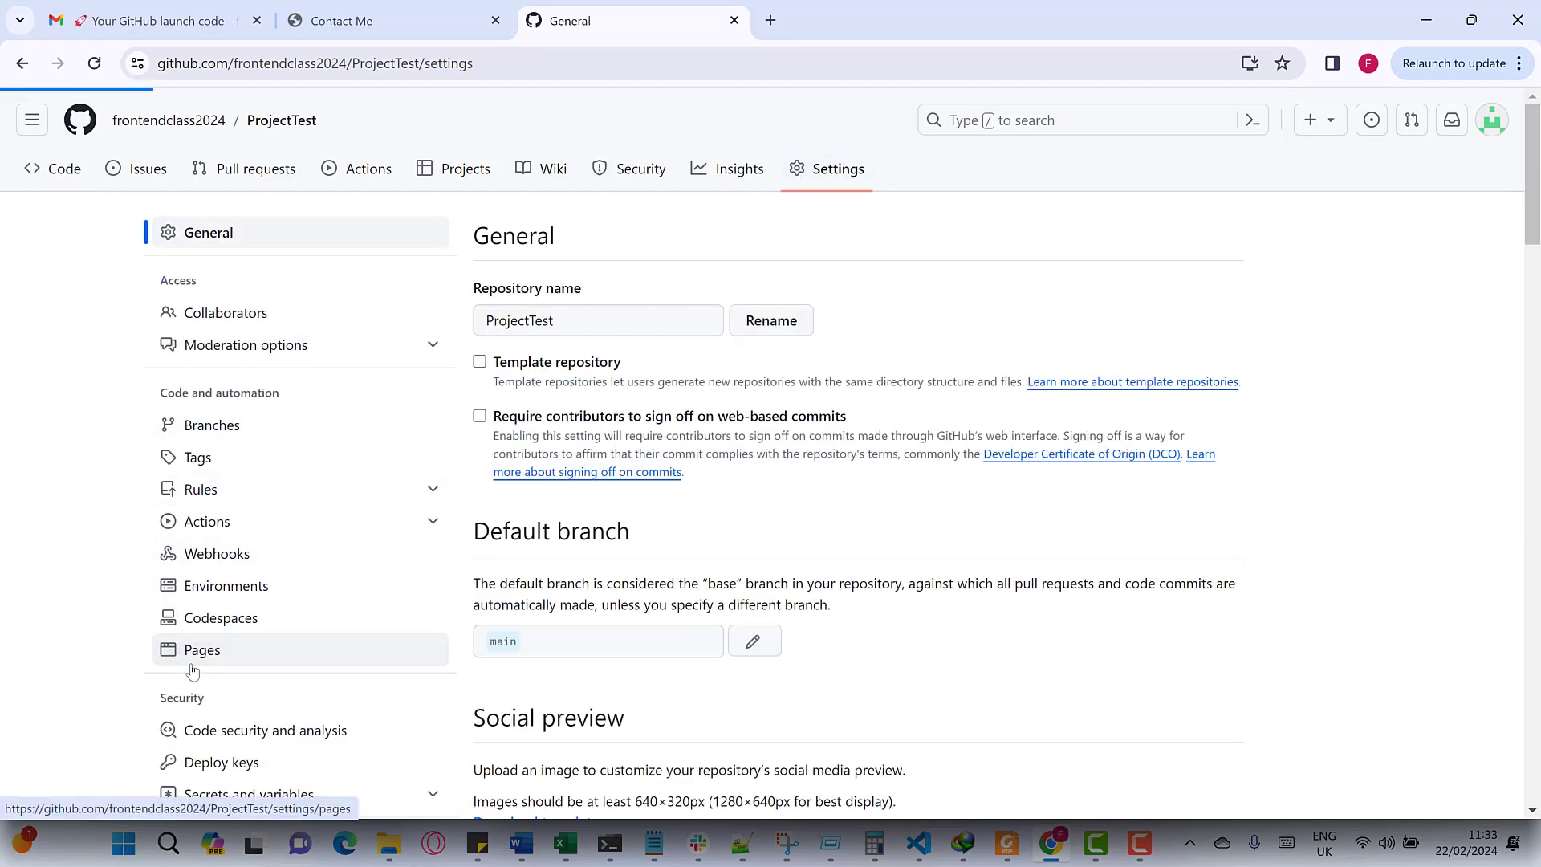
- Keep 'Deploy from a branch' as the source and choose the main branch with / (root)
{"action": "scroll", "coordinate": [789, 413], "scroll_direction": "down", "scroll_amount": 2}
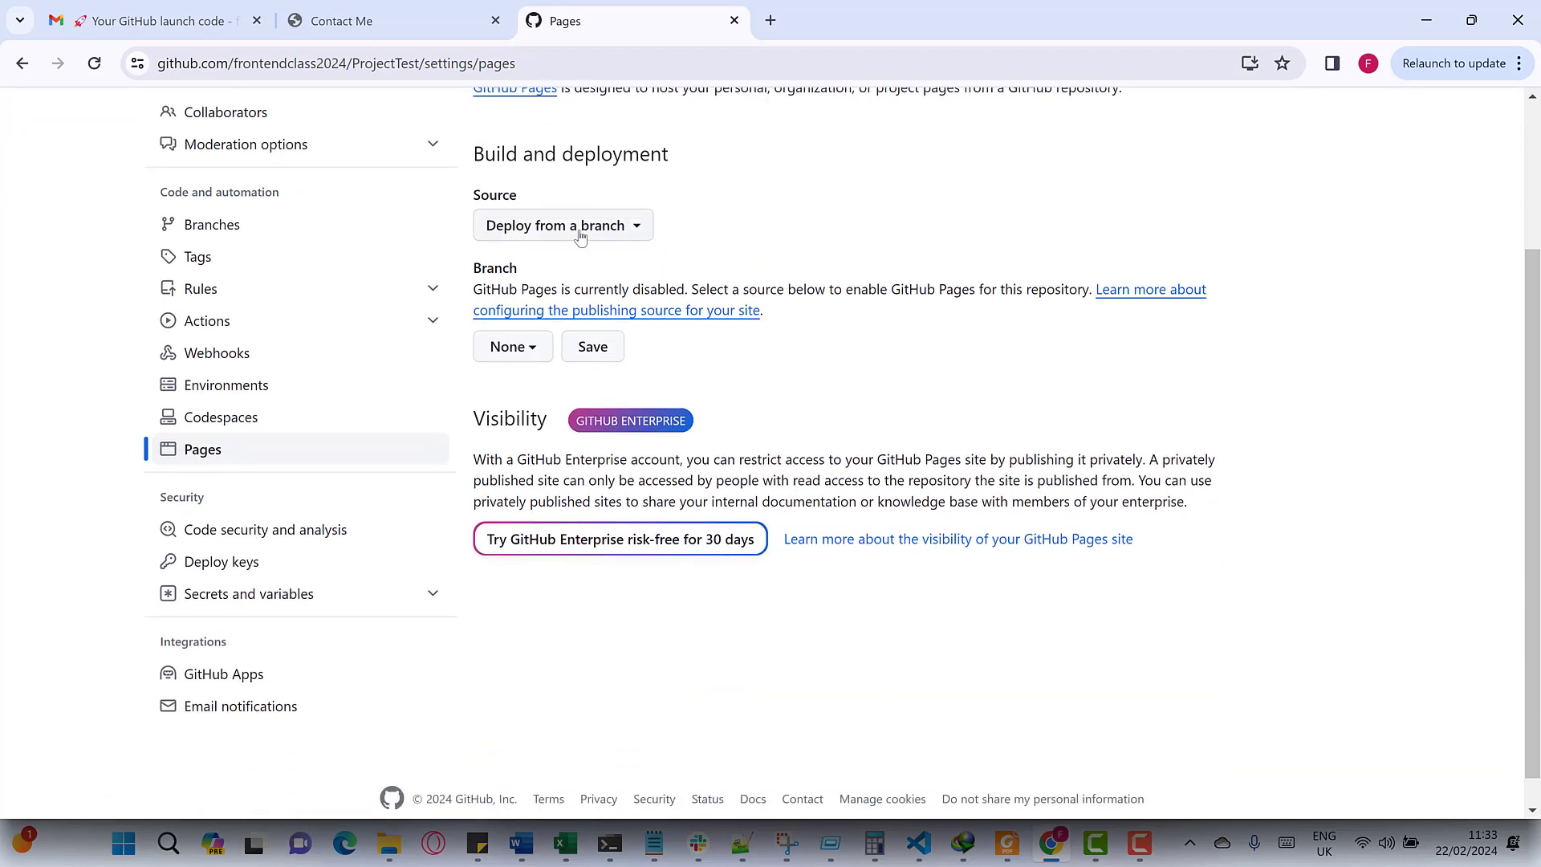
{"action": "left_click", "coordinate": [576, 234]}
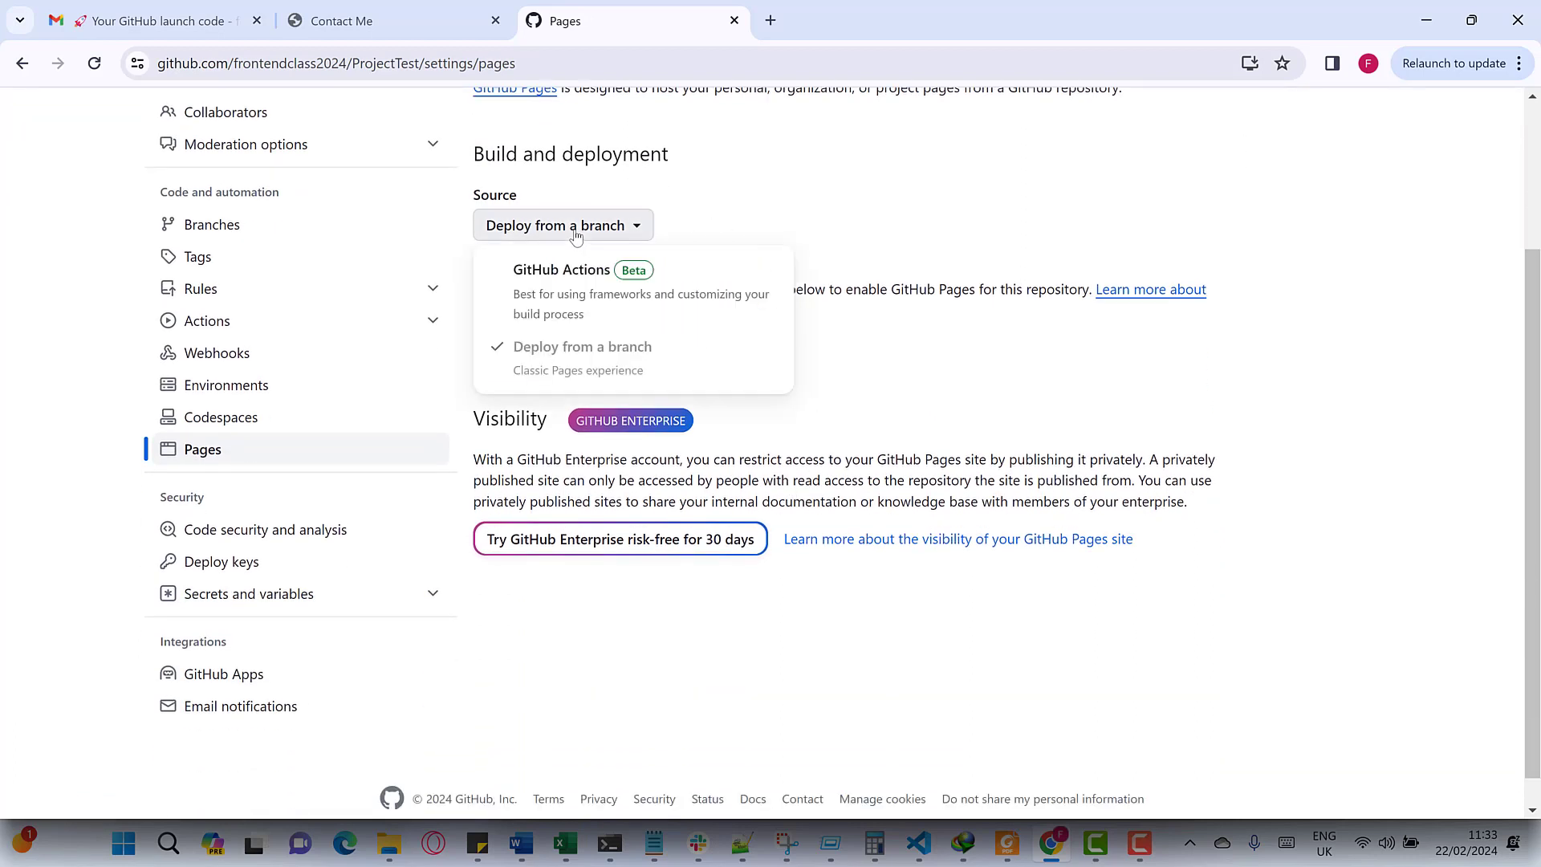
{"action": "left_click", "coordinate": [816, 175]}
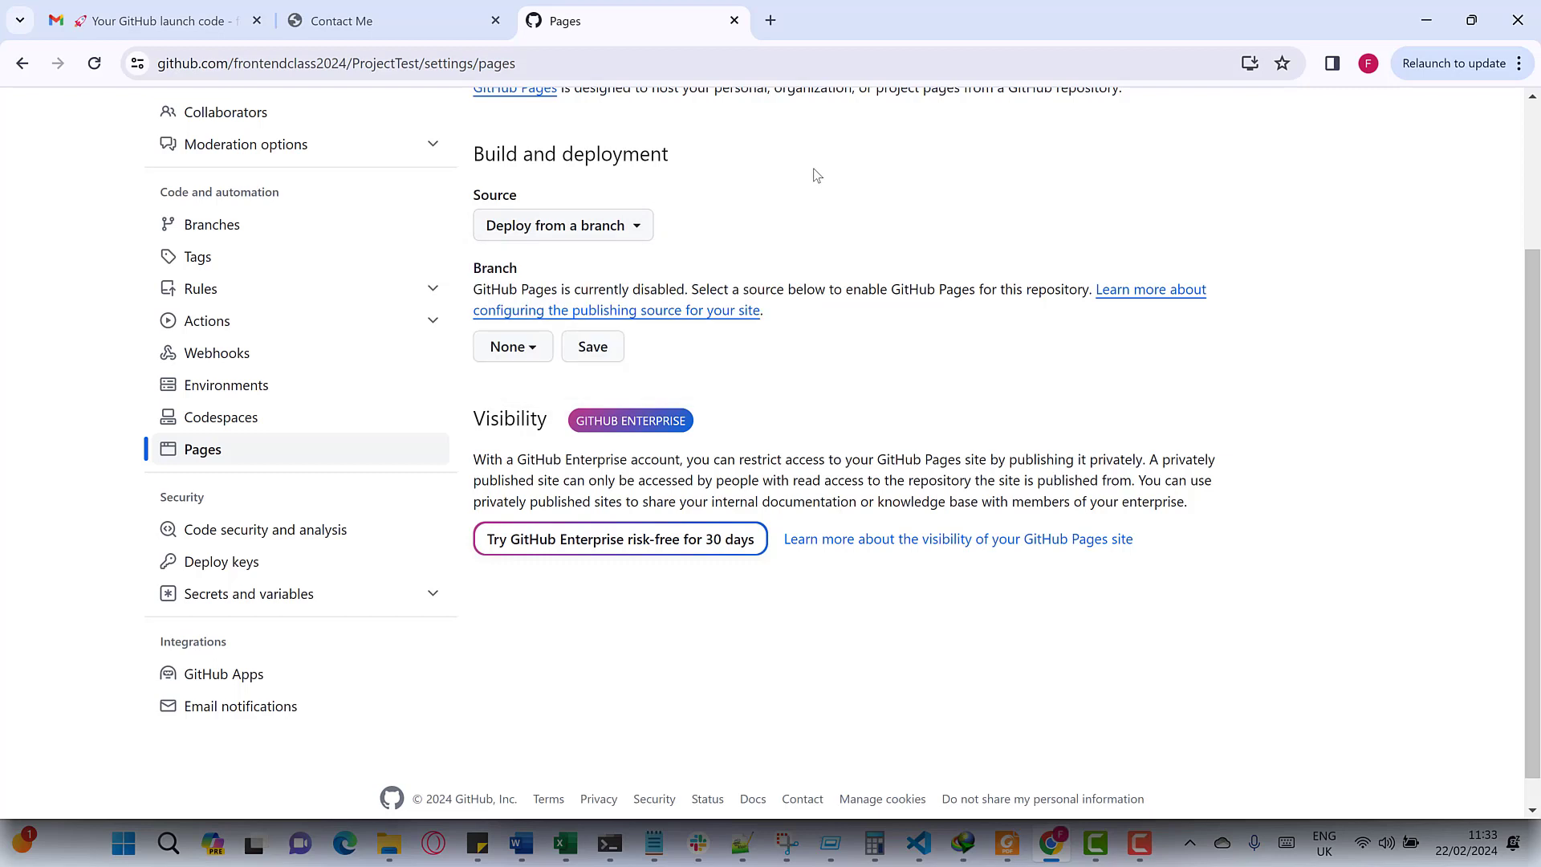
{"action": "left_click", "coordinate": [511, 354]}
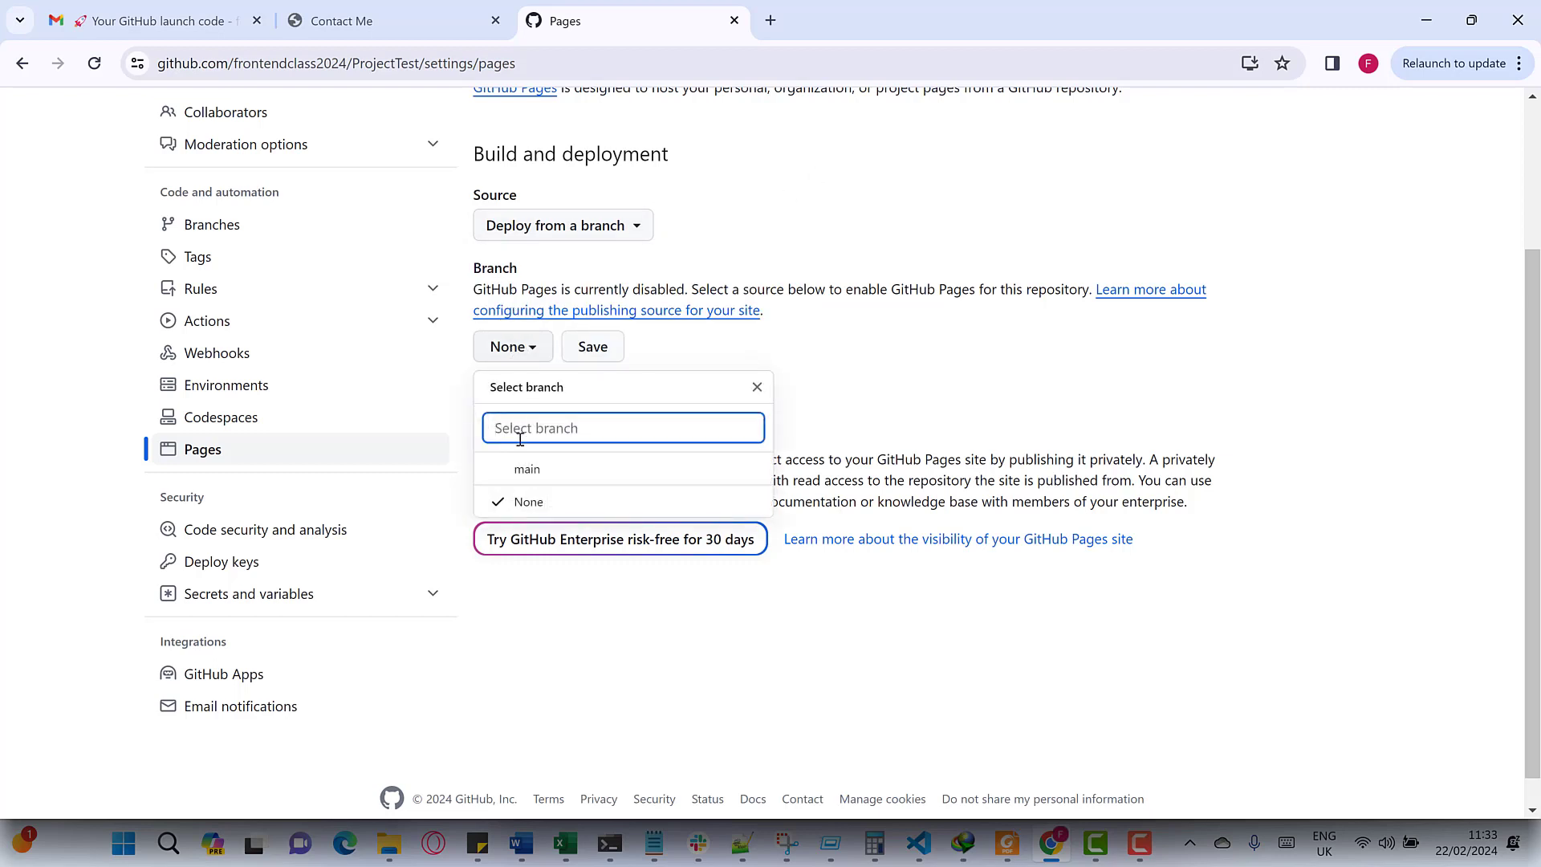
{"action": "left_click", "coordinate": [525, 473]}
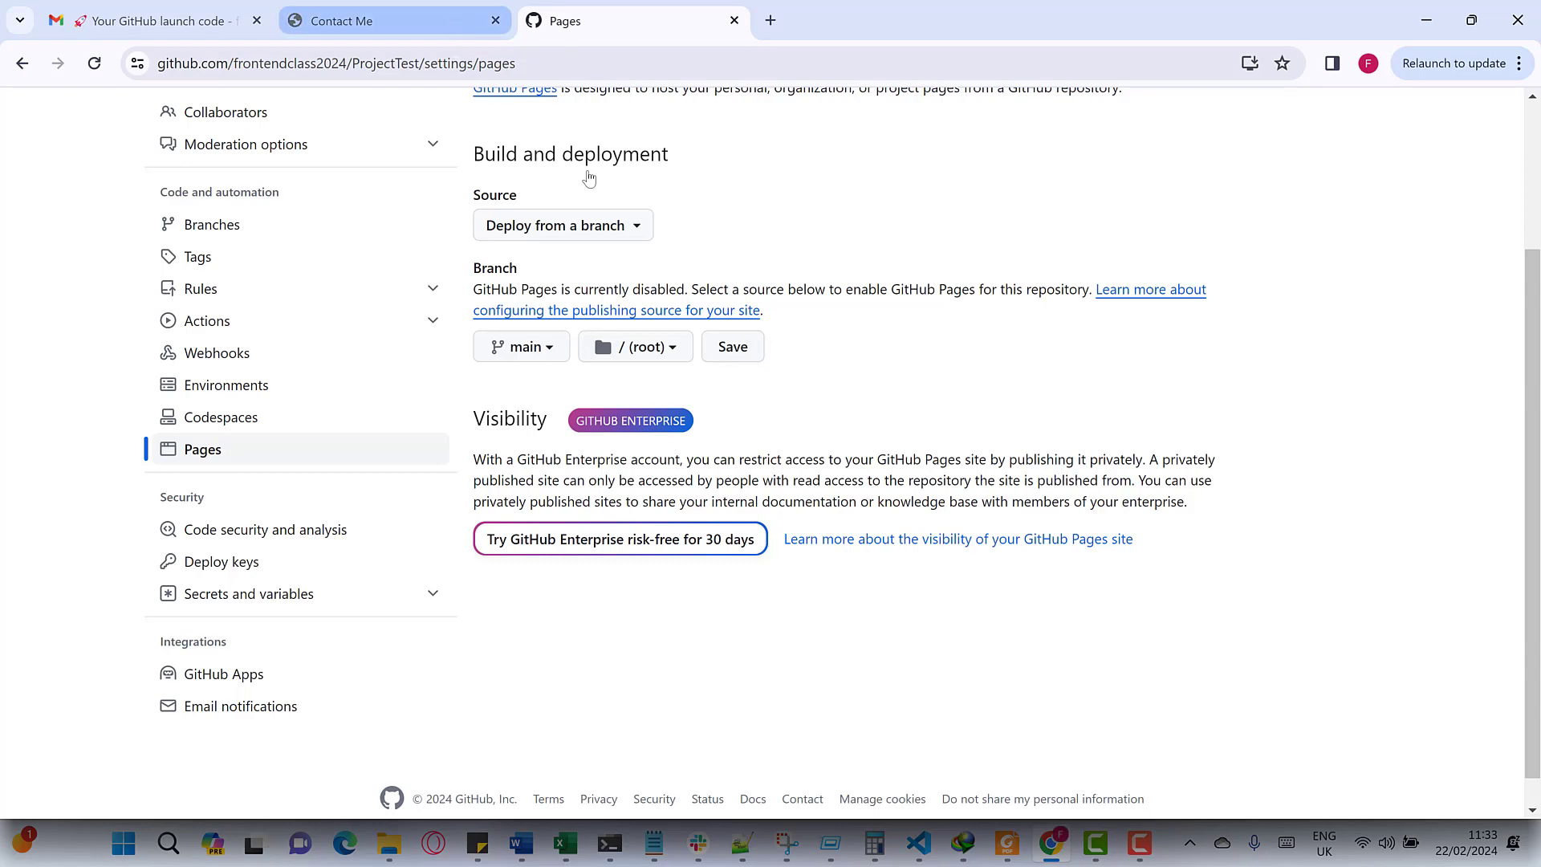
{"action": "scroll", "coordinate": [634, 337], "scroll_direction": "up", "scroll_amount": 3}
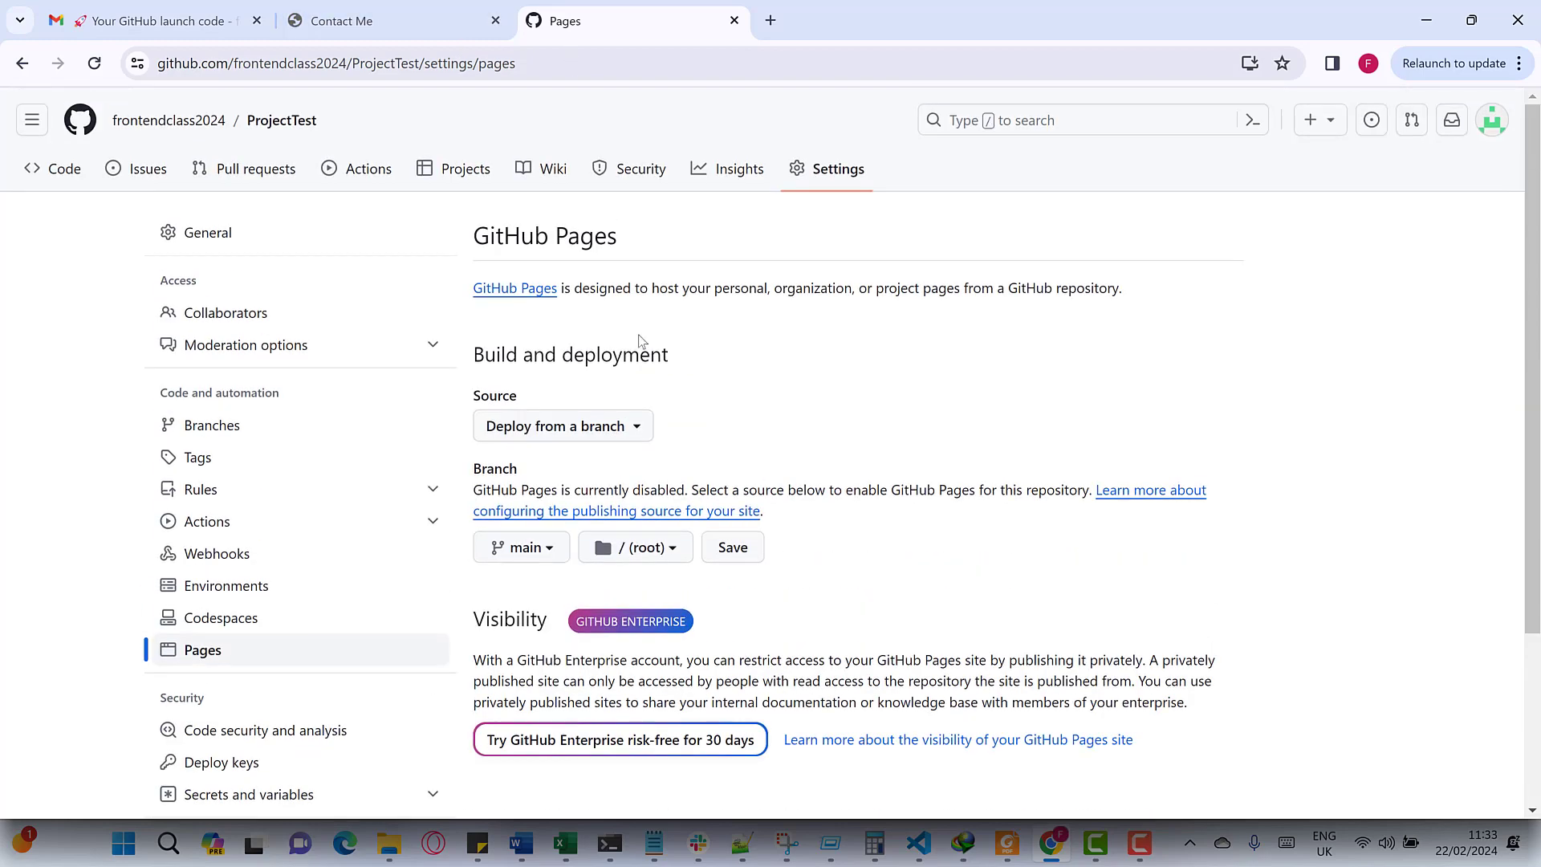
- Return to the Pages settings via the repository's Code page and Settings
{"action": "left_click", "coordinate": [71, 176]}
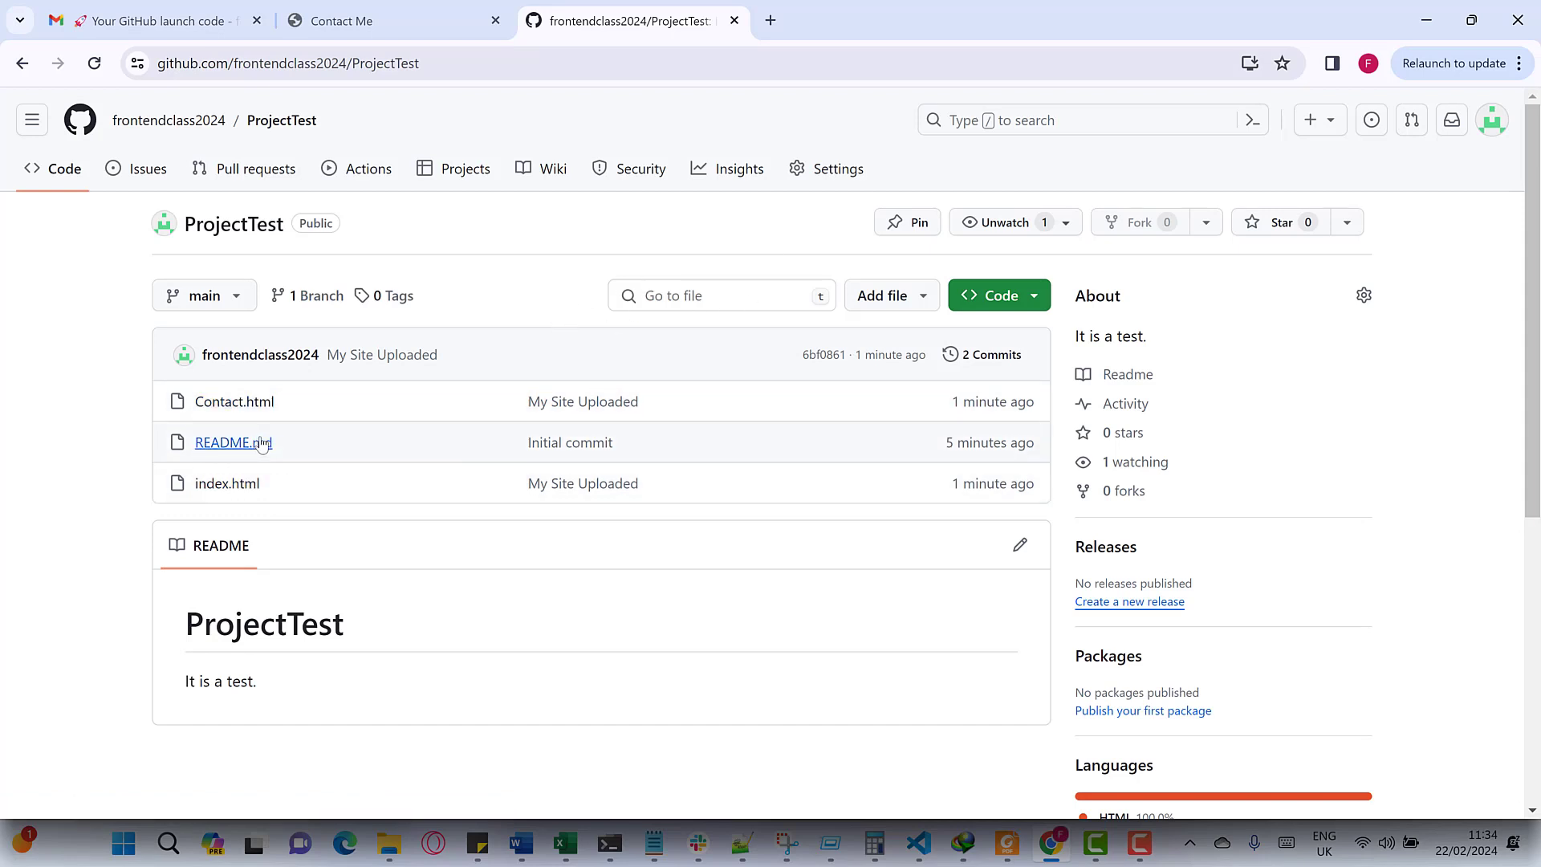
{"action": "left_click", "coordinate": [827, 171]}
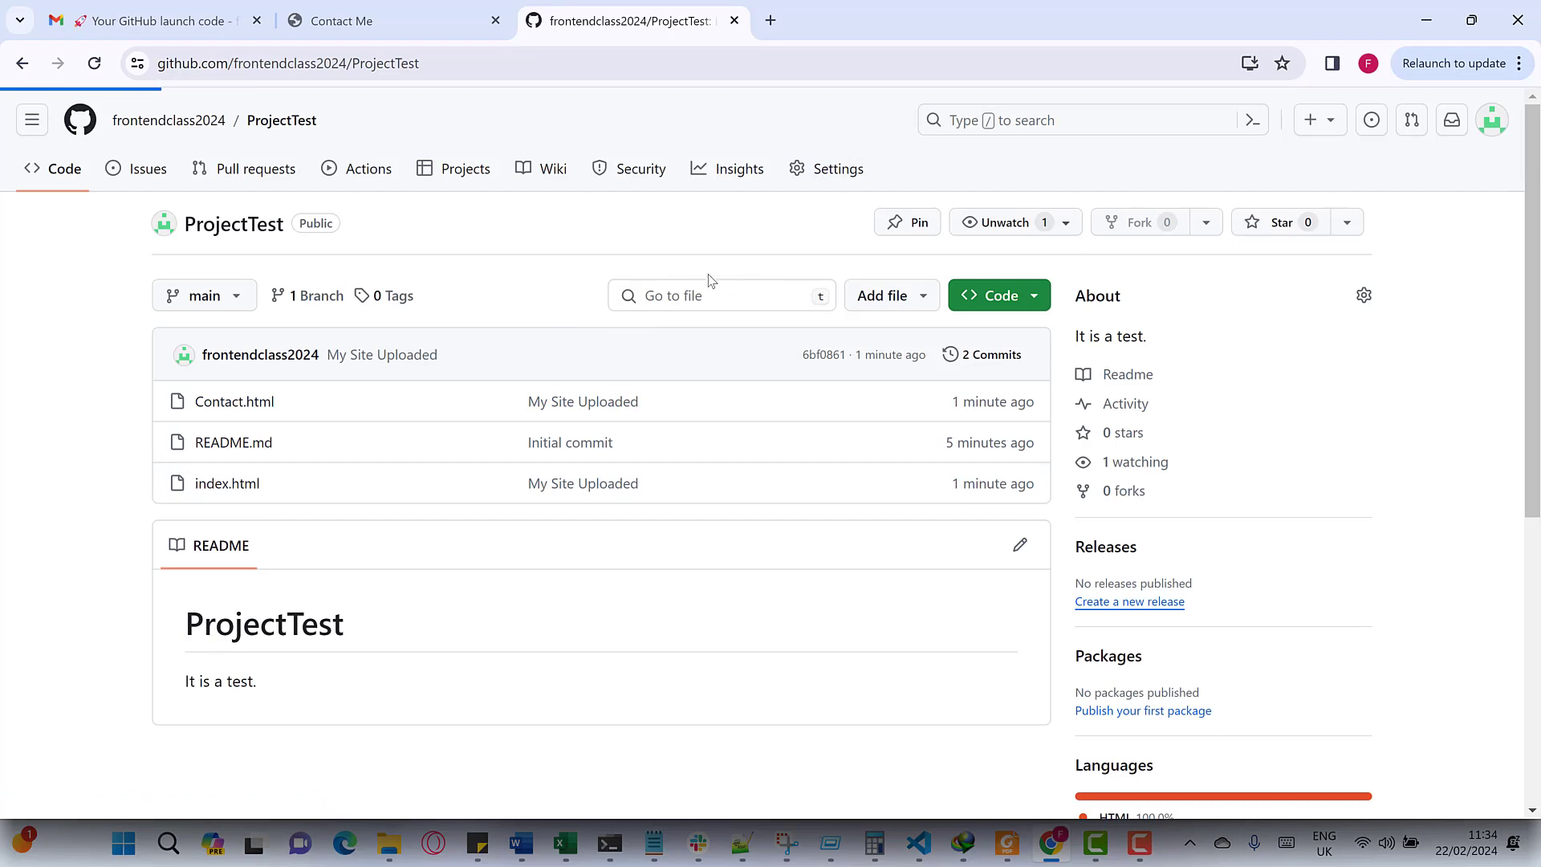
{"action": "left_click", "coordinate": [205, 650]}
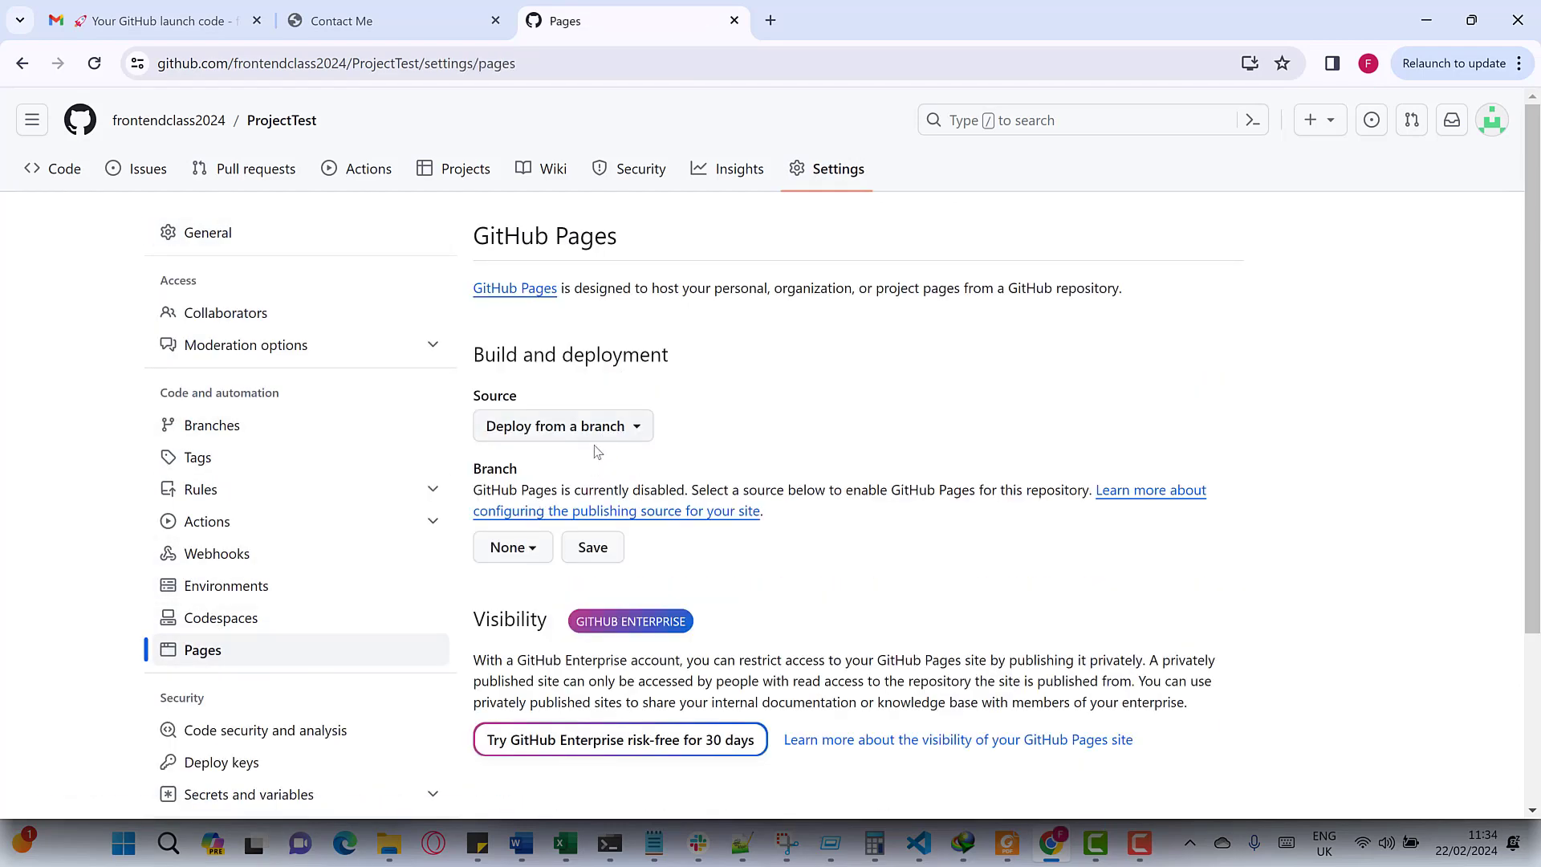
- Select main with / (root) as the Pages branch and save the source
{"action": "left_click", "coordinate": [515, 555]}
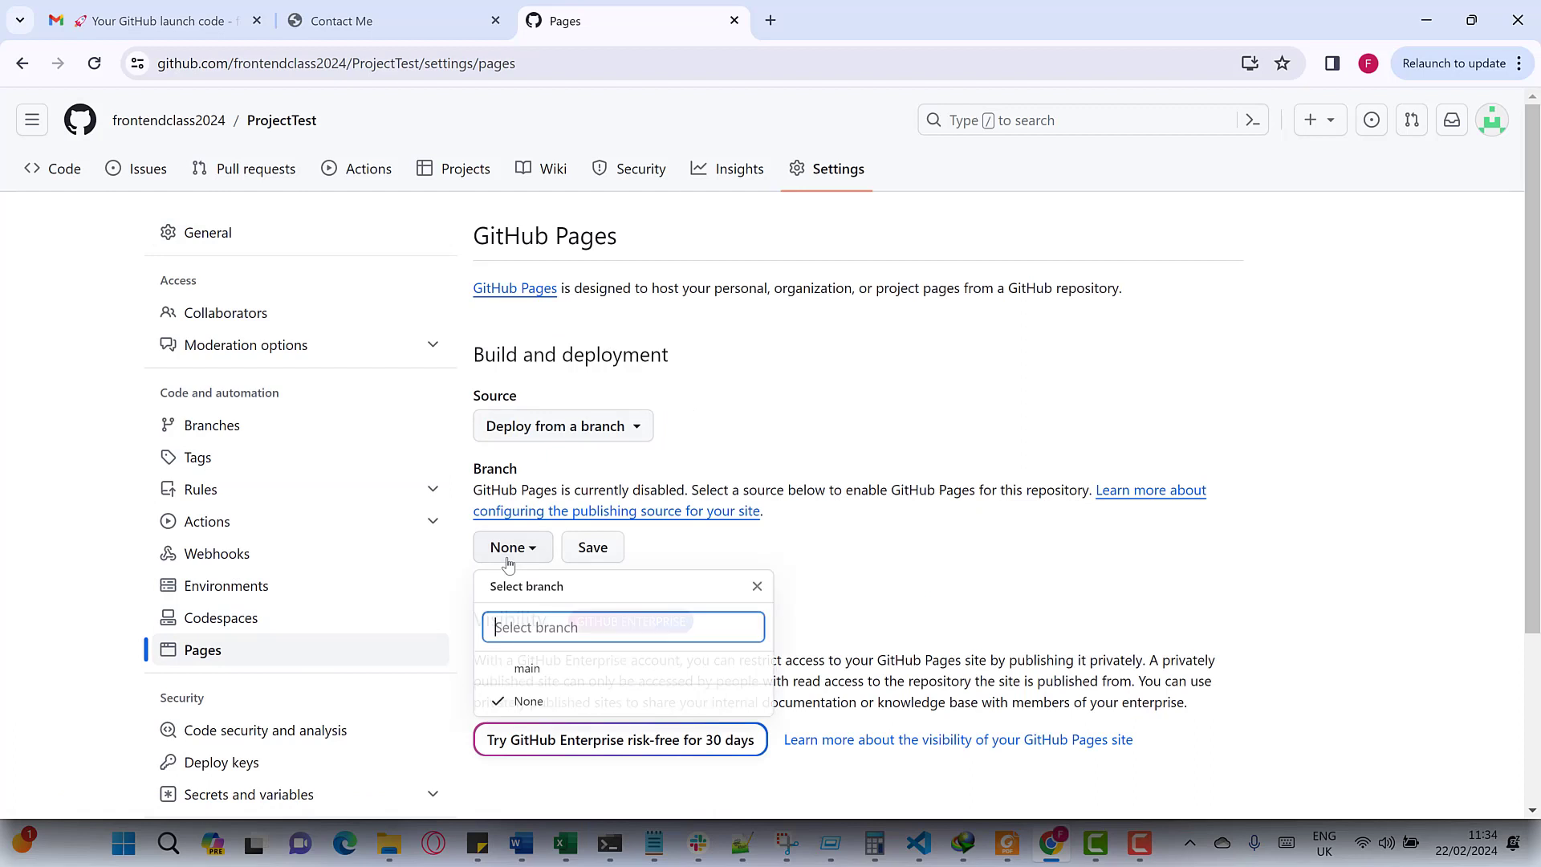
{"action": "left_click", "coordinate": [508, 704]}
{"action": "scroll", "coordinate": [533, 540], "scroll_direction": "down", "scroll_amount": 1}
{"action": "left_click", "coordinate": [518, 447]}
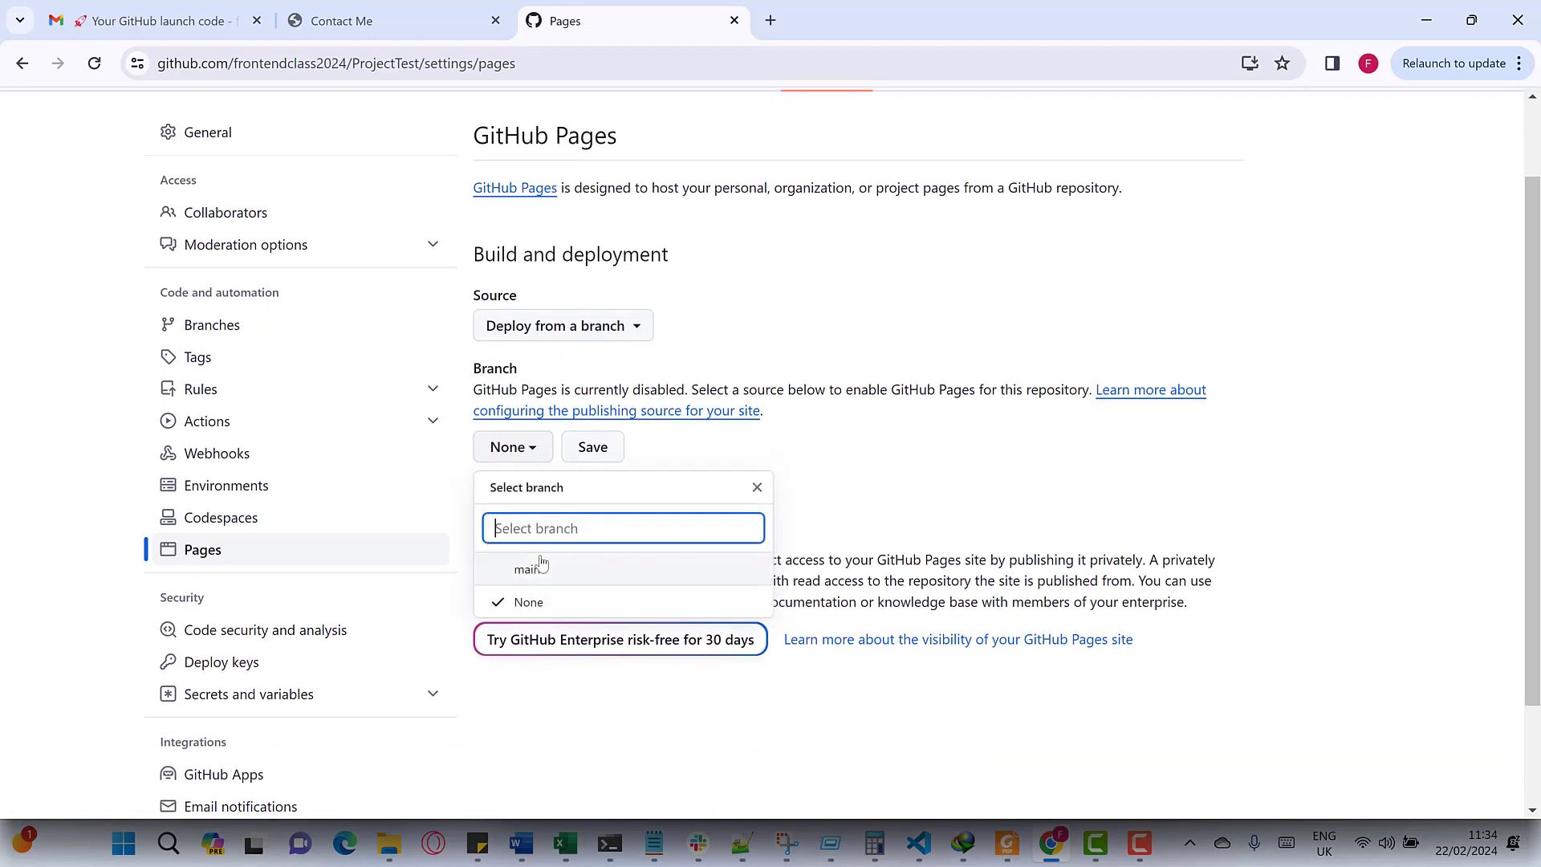
{"action": "left_click", "coordinate": [530, 568]}
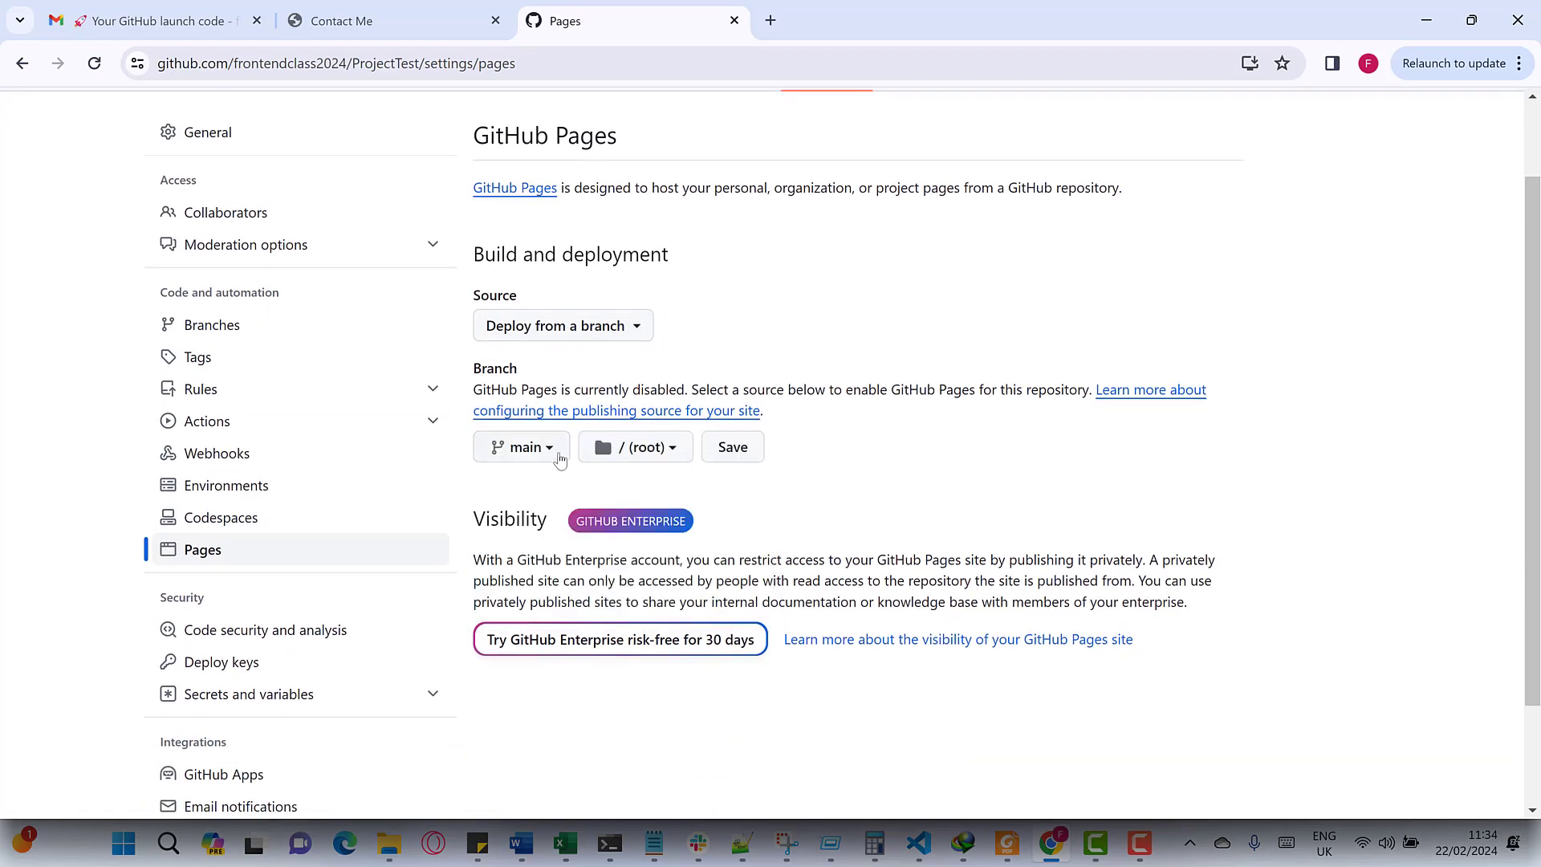
{"action": "left_click", "coordinate": [733, 450]}
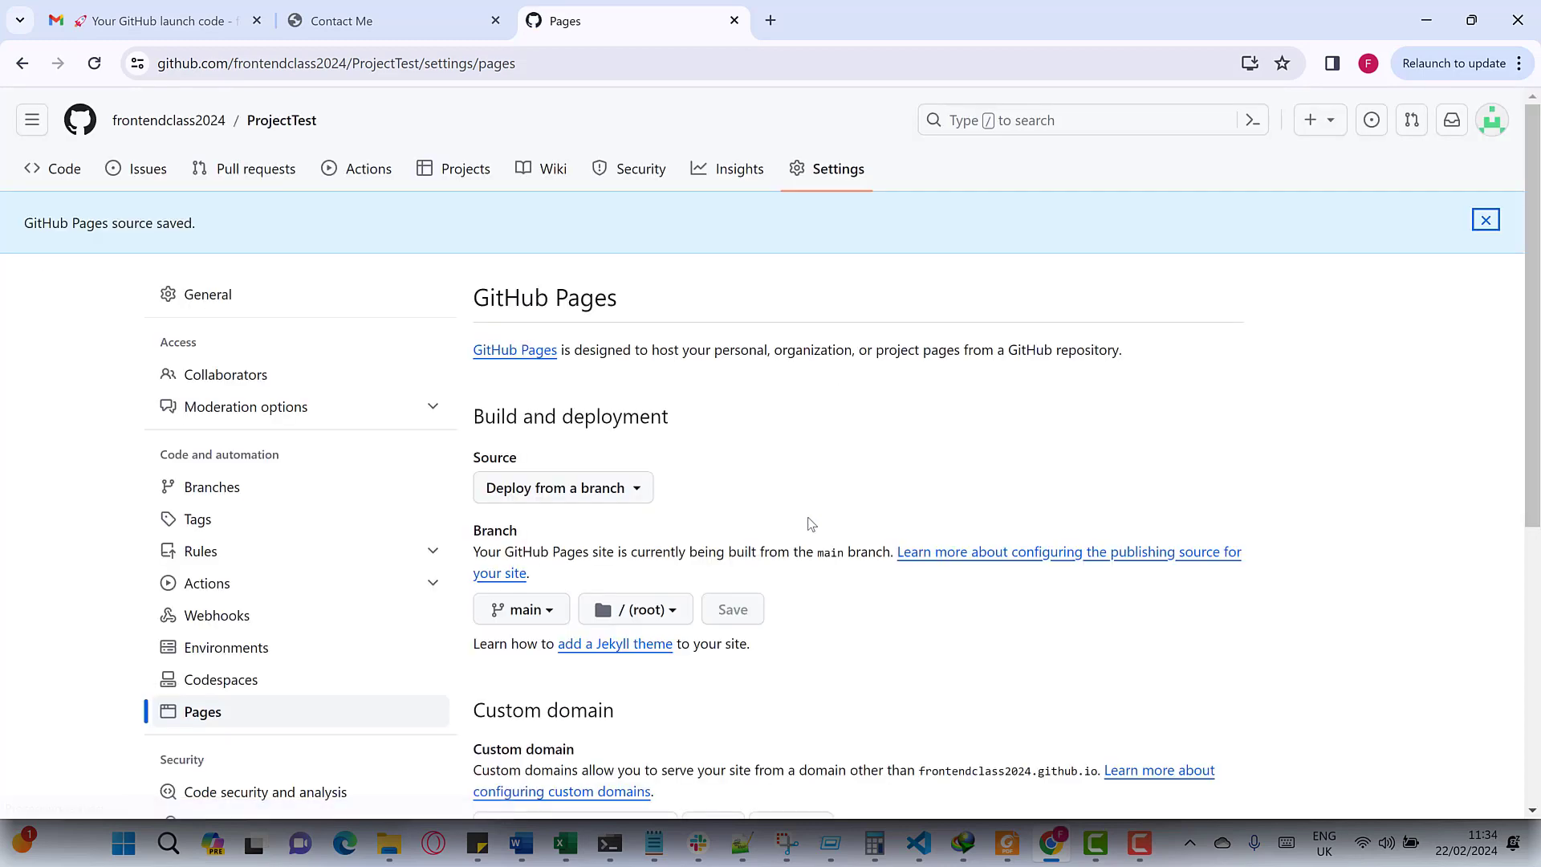
- Reload ProjectTest's Pages settings until the 'Your site is live' box shows the github.io address
{"action": "scroll", "coordinate": [803, 610], "scroll_direction": "down", "scroll_amount": 1}
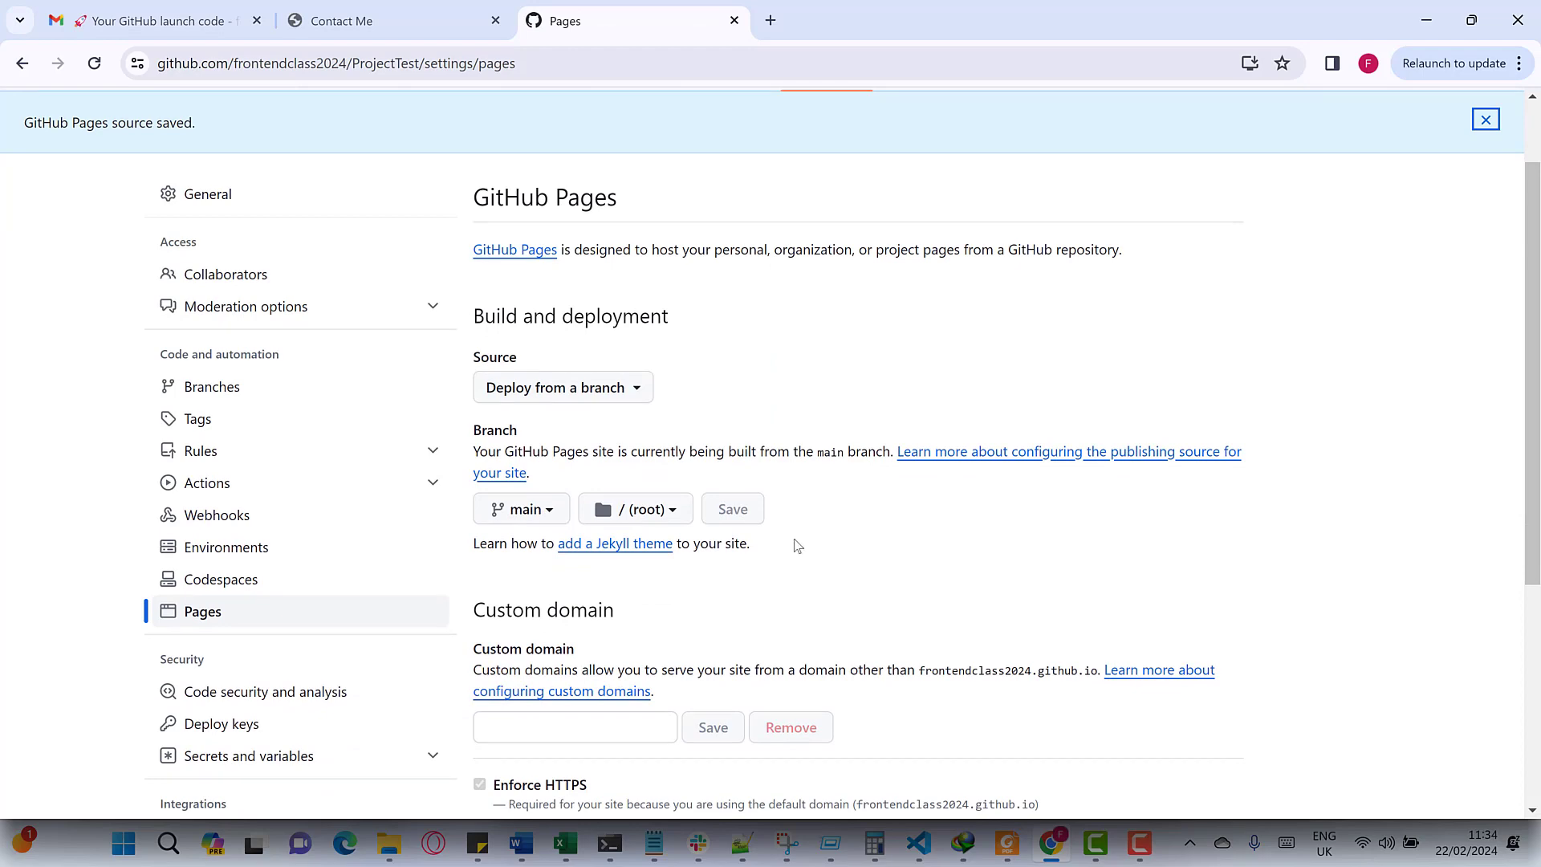
{"action": "scroll", "coordinate": [797, 545], "scroll_direction": "down", "scroll_amount": 2}
{"action": "scroll", "coordinate": [834, 458], "scroll_direction": "down", "scroll_amount": 5}
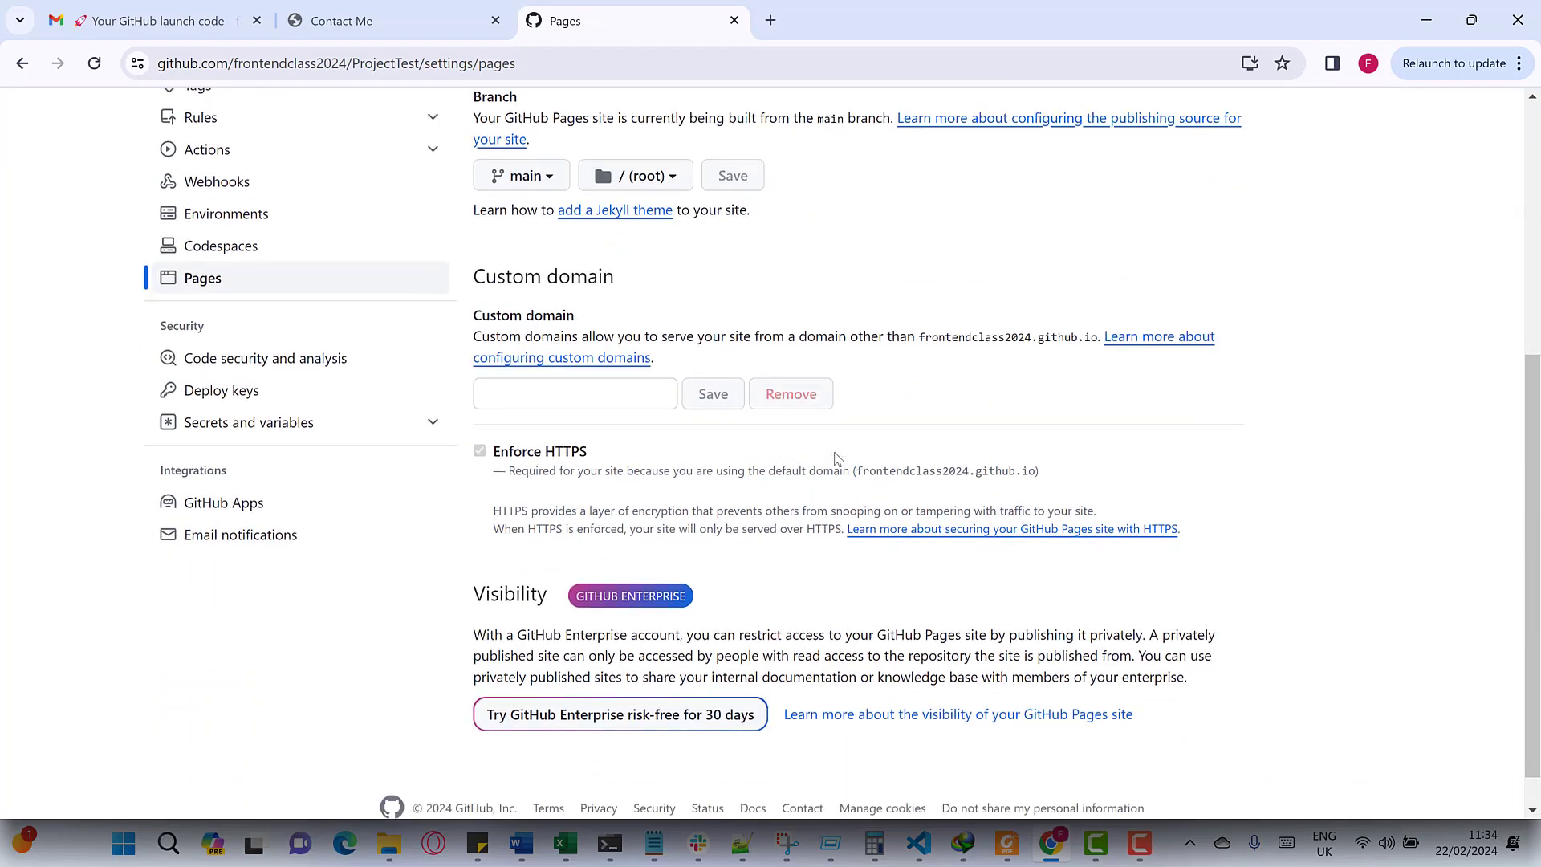
{"action": "scroll", "coordinate": [835, 458], "scroll_direction": "up", "scroll_amount": 2}
{"action": "scroll", "coordinate": [836, 458], "scroll_direction": "up", "scroll_amount": 6}
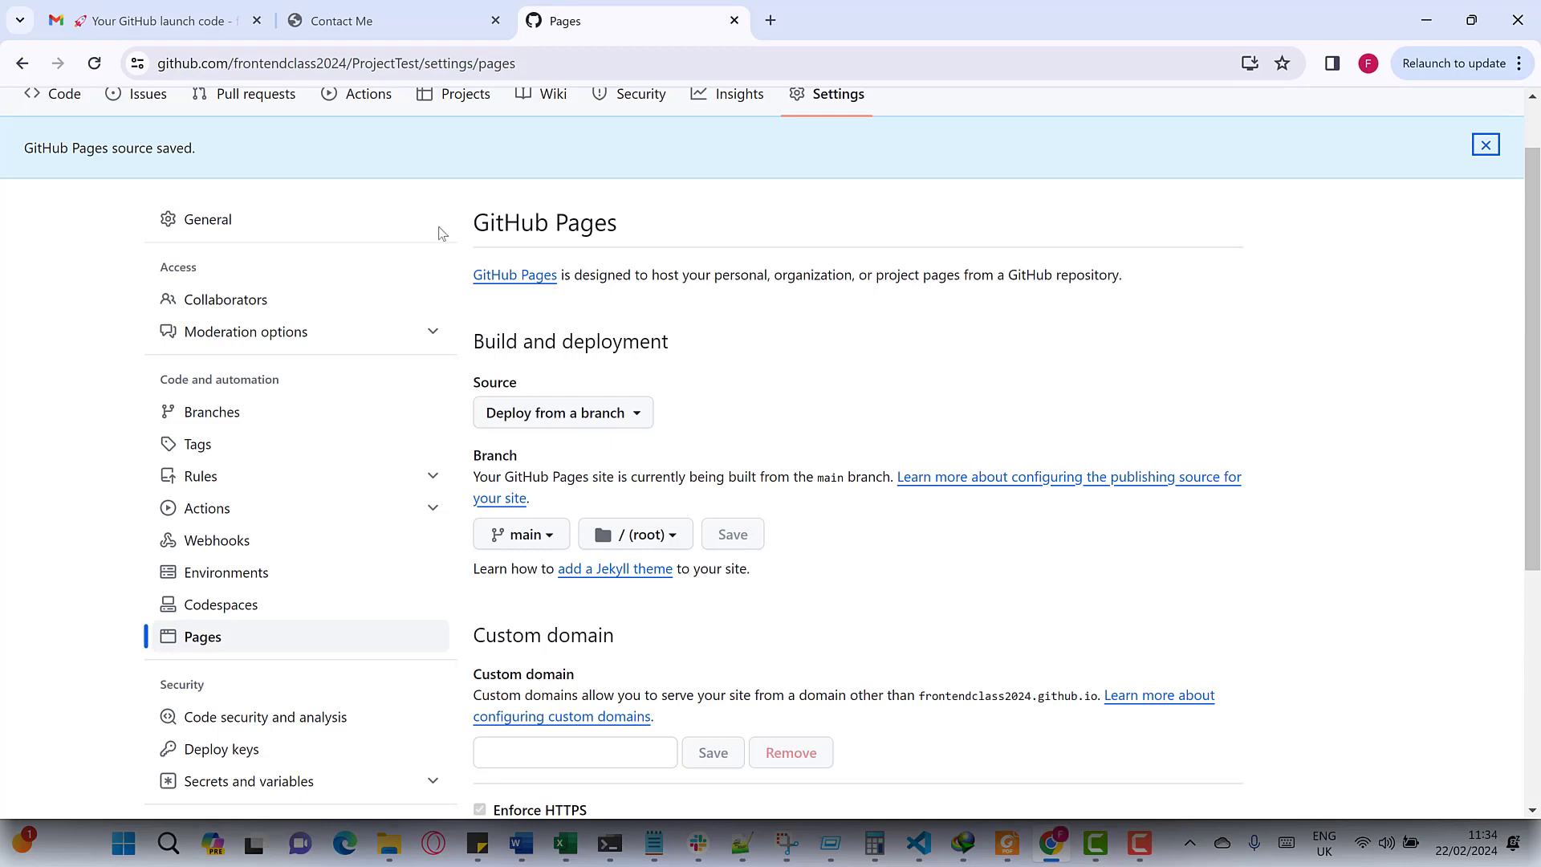
{"action": "left_click", "coordinate": [94, 65]}
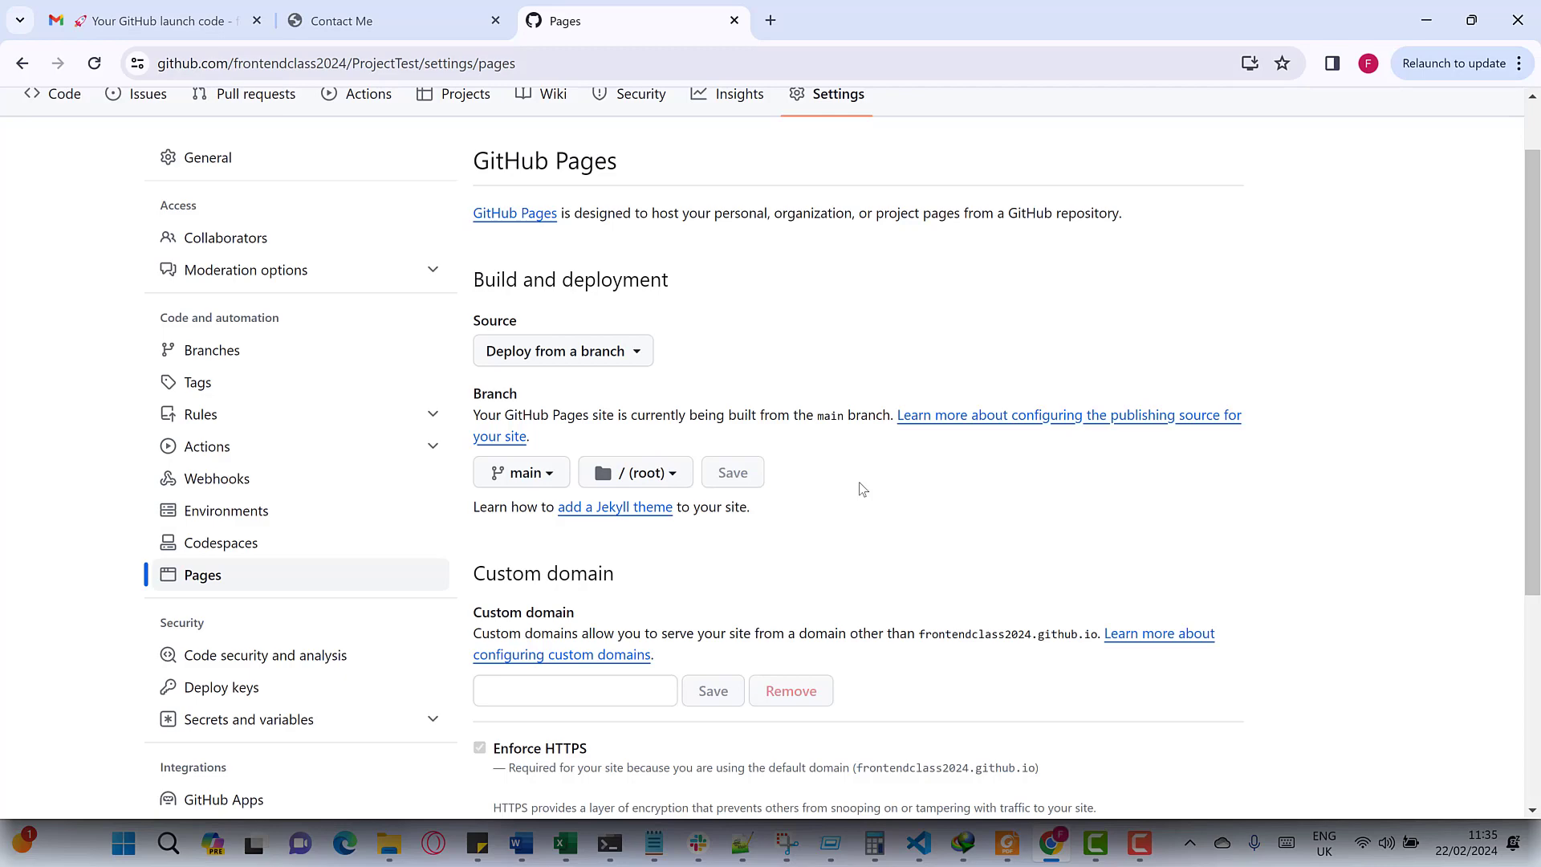
{"action": "left_click", "coordinate": [94, 64]}
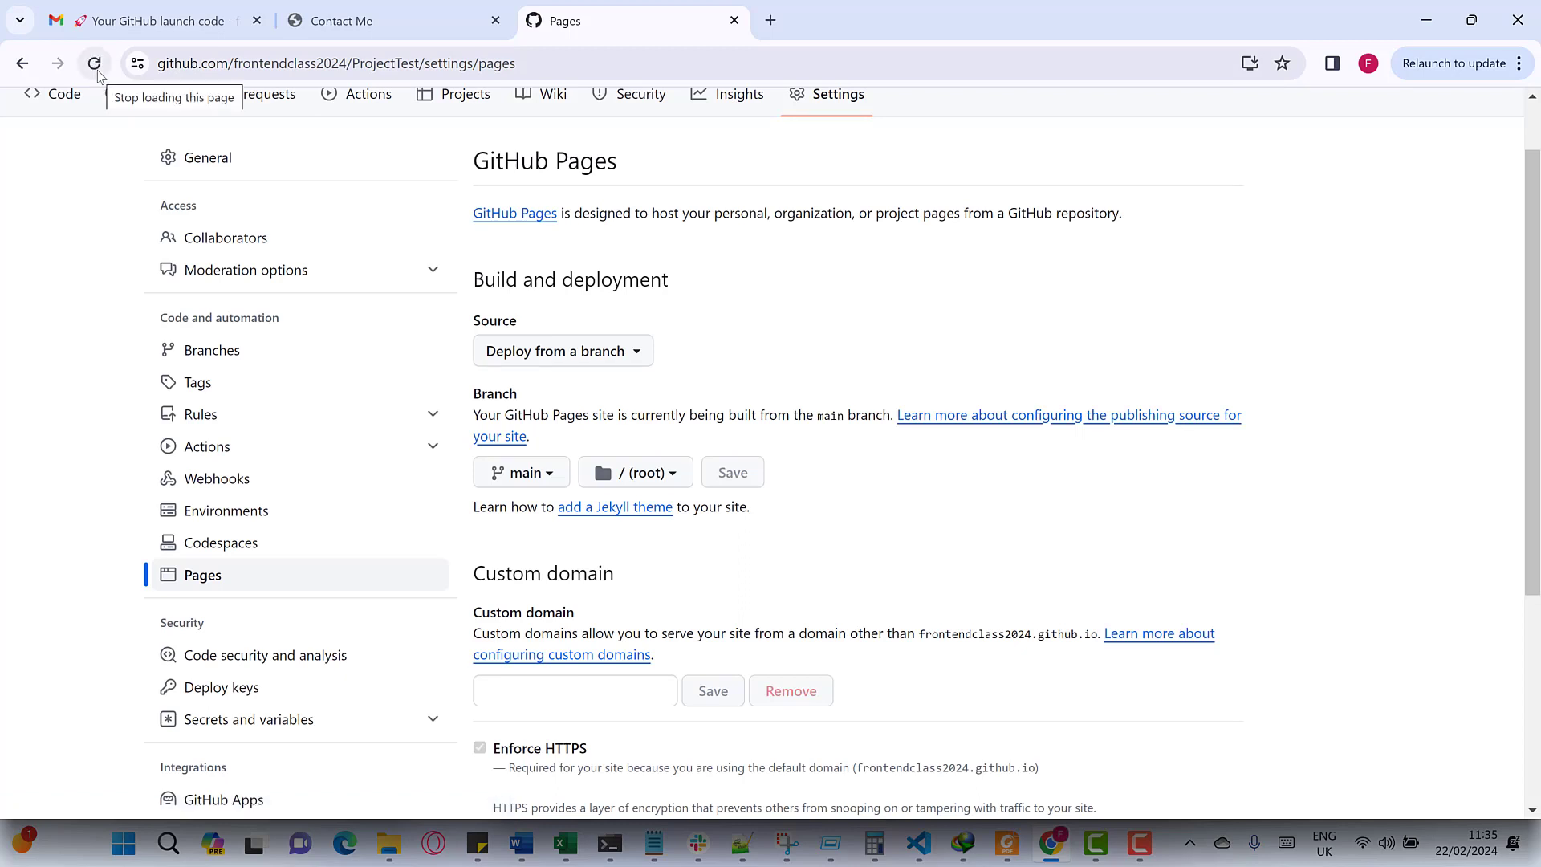
{"action": "left_click", "coordinate": [97, 72]}
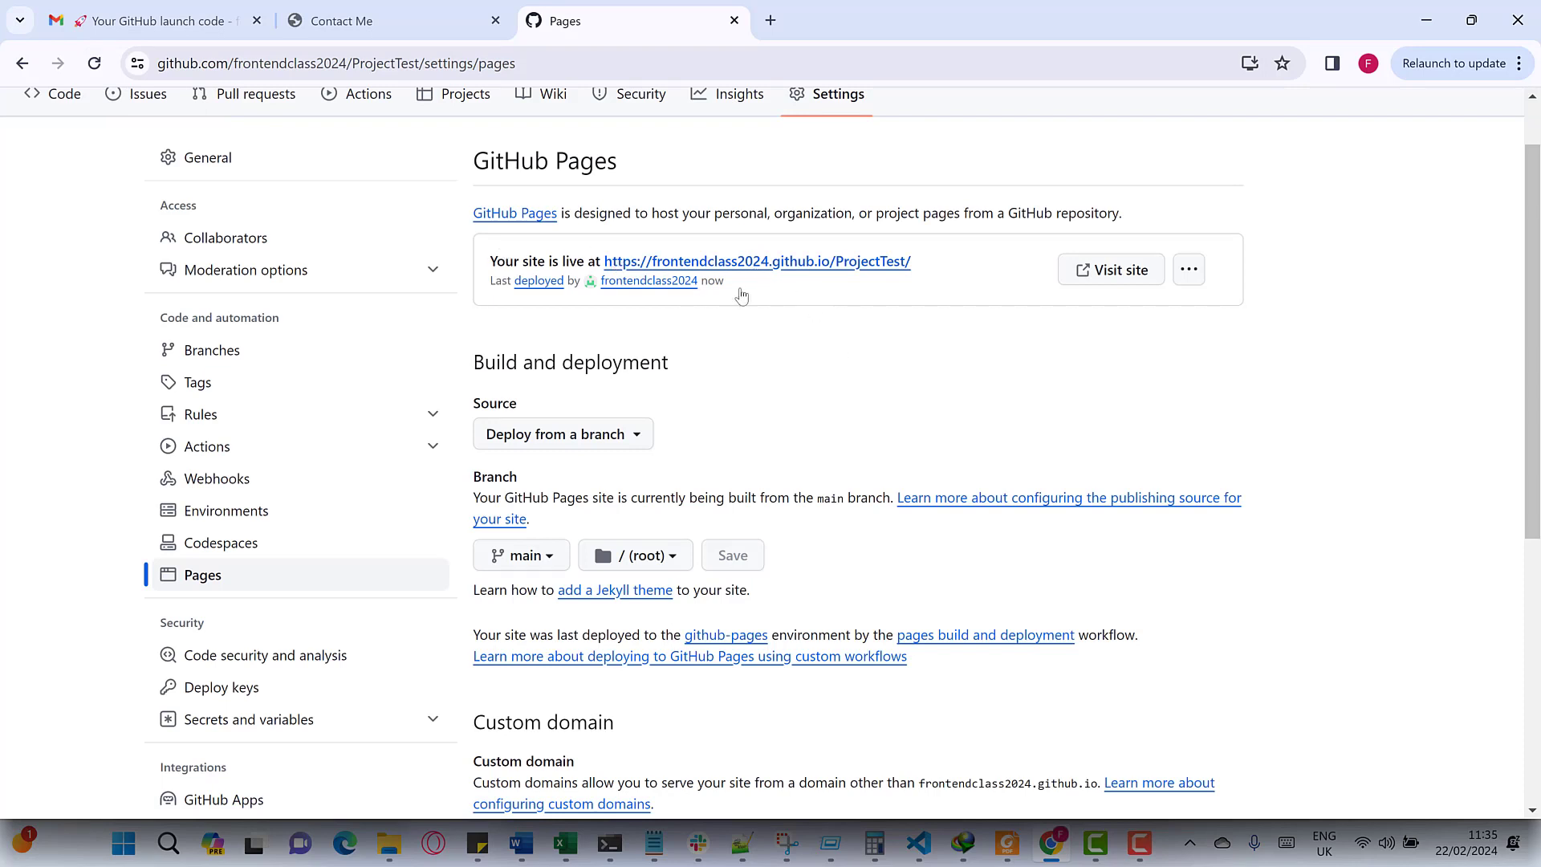
- Open the live Fun Site from its github.io link and follow Contact Me to a 404 page
{"action": "right_click", "coordinate": [869, 267]}
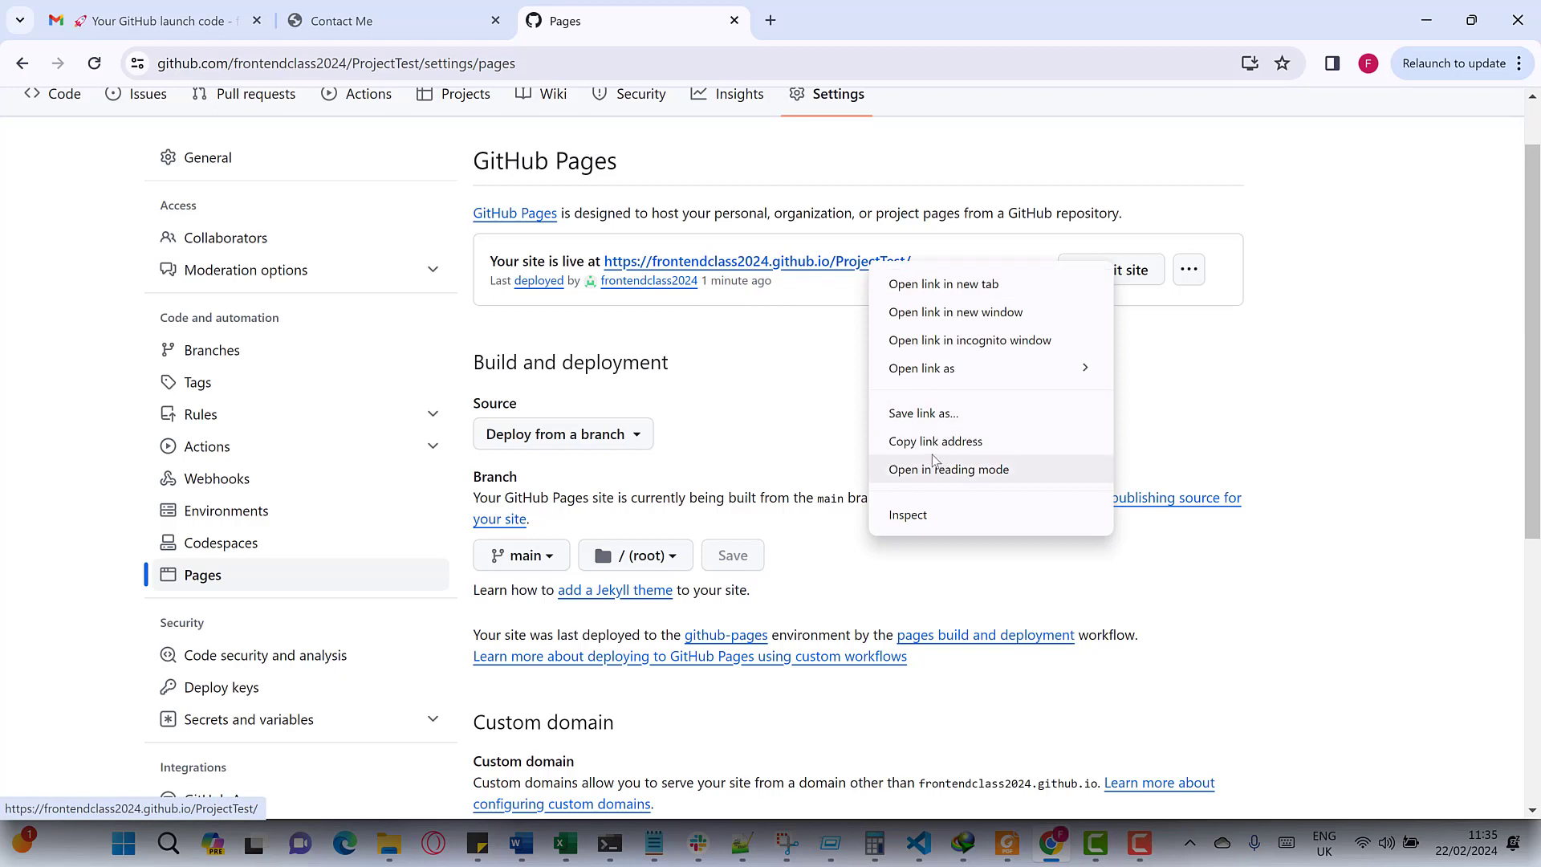
{"action": "left_click", "coordinate": [933, 441]}
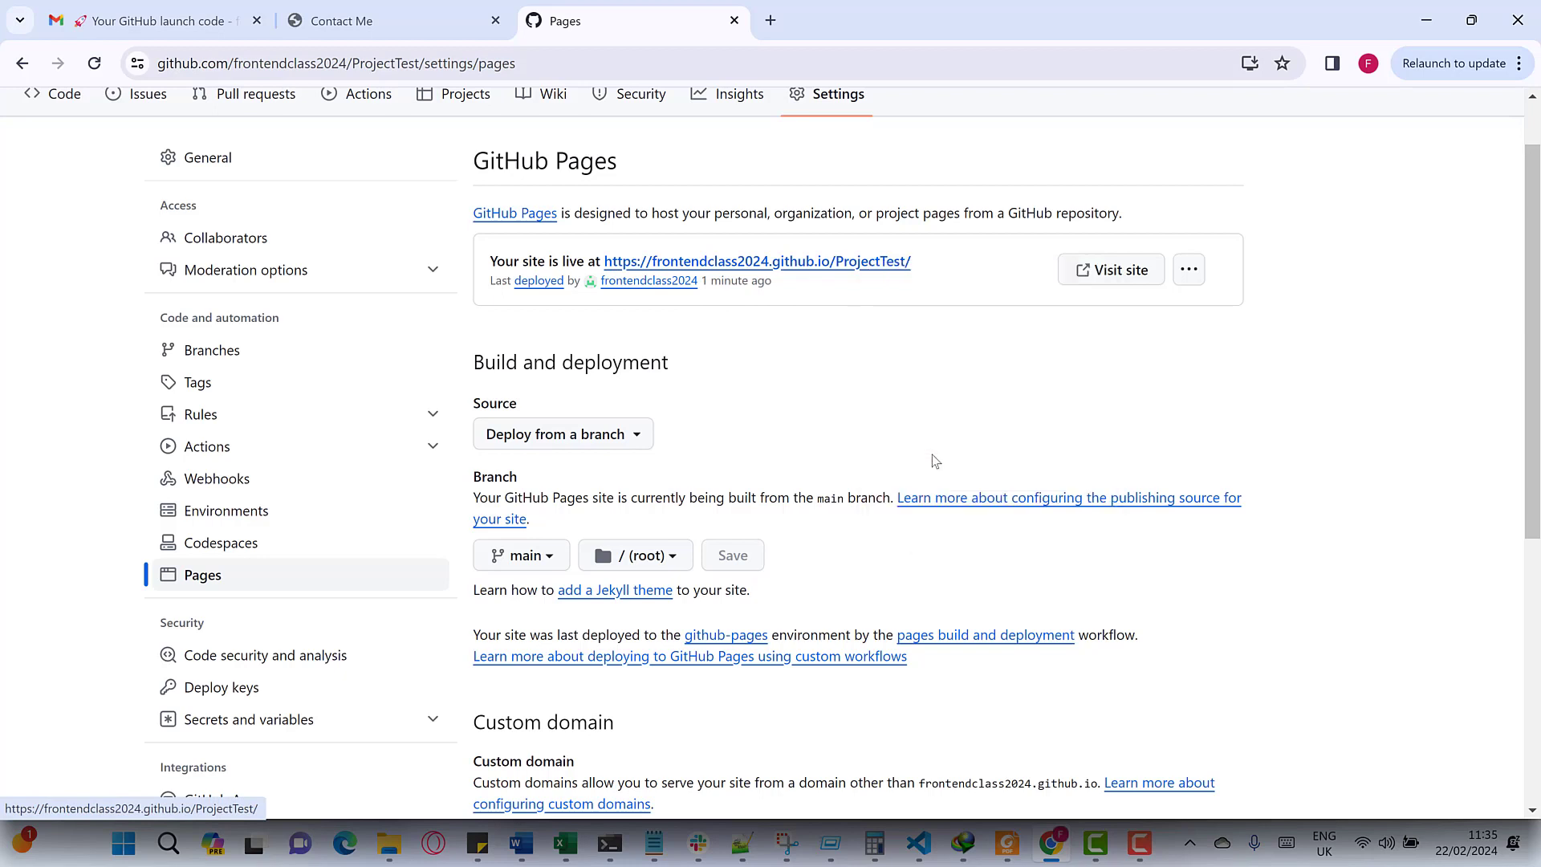
{"action": "left_click", "coordinate": [767, 275]}
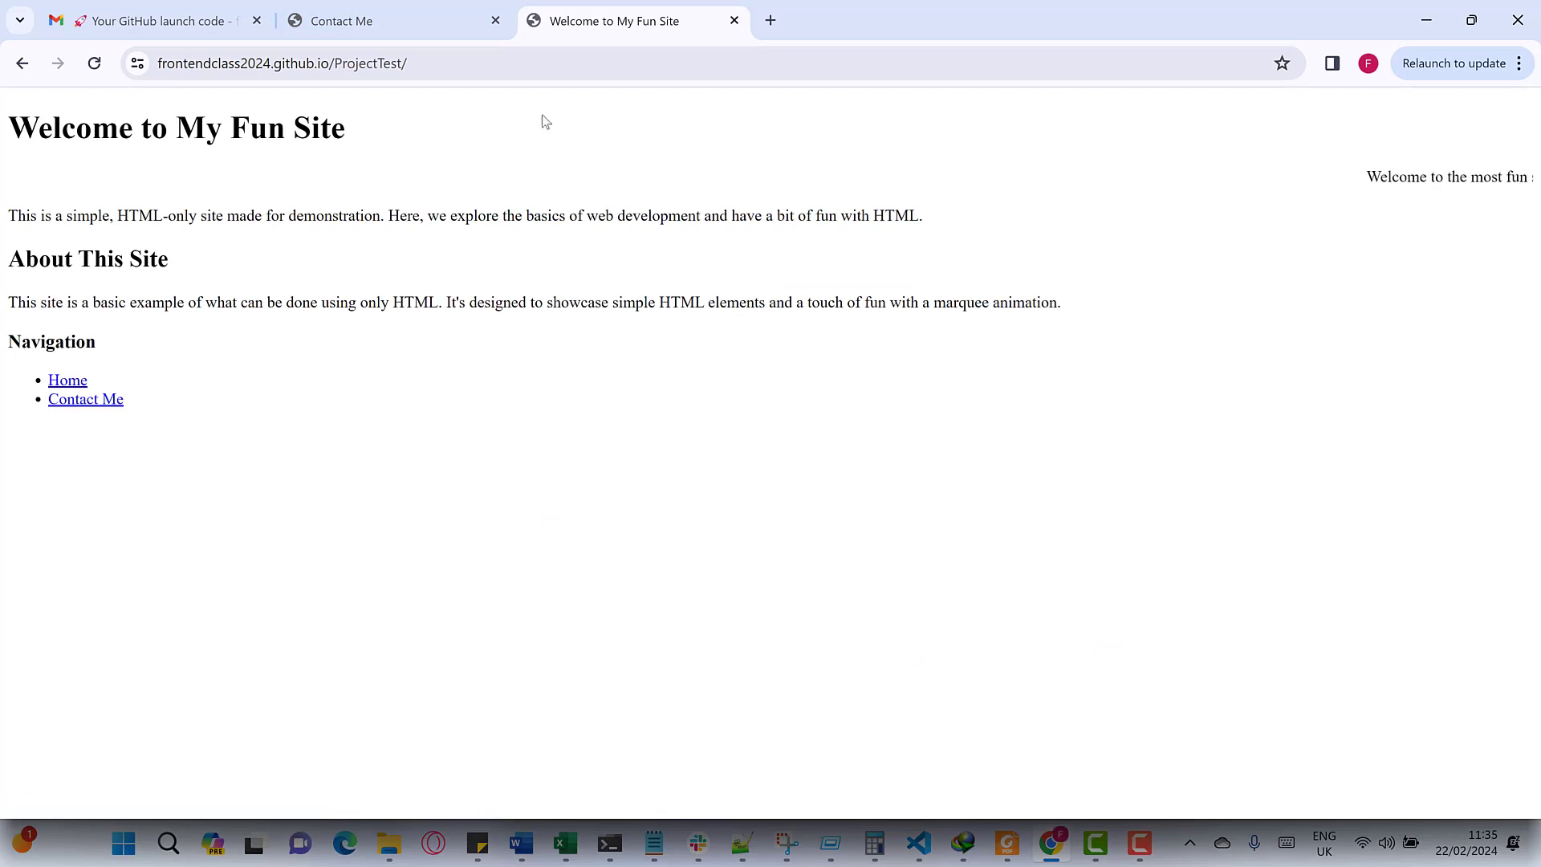
{"action": "left_click", "coordinate": [534, 64]}
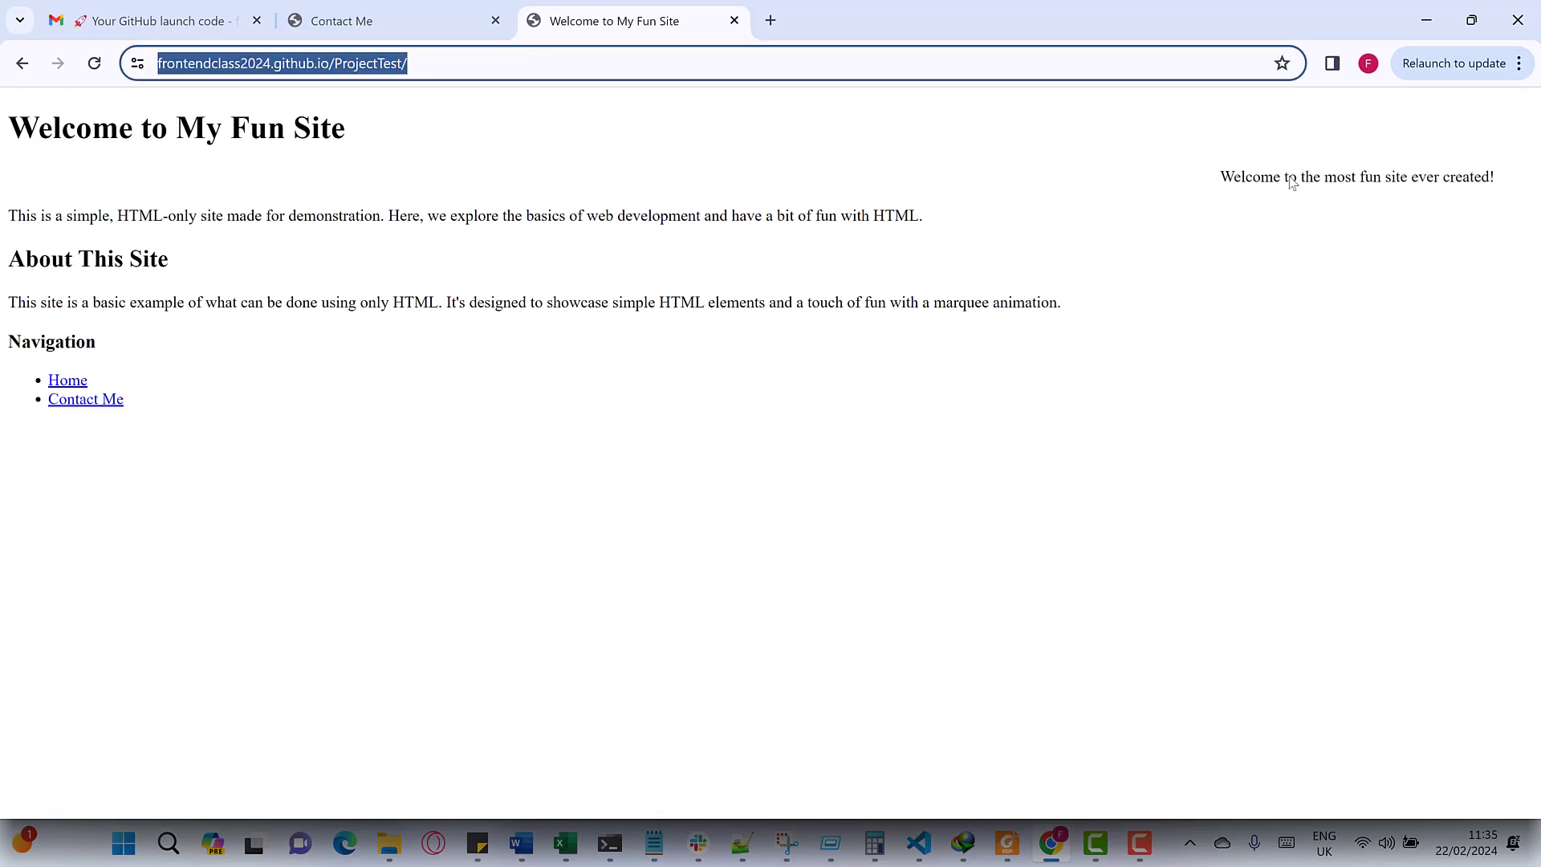
{"action": "left_click", "coordinate": [58, 382]}
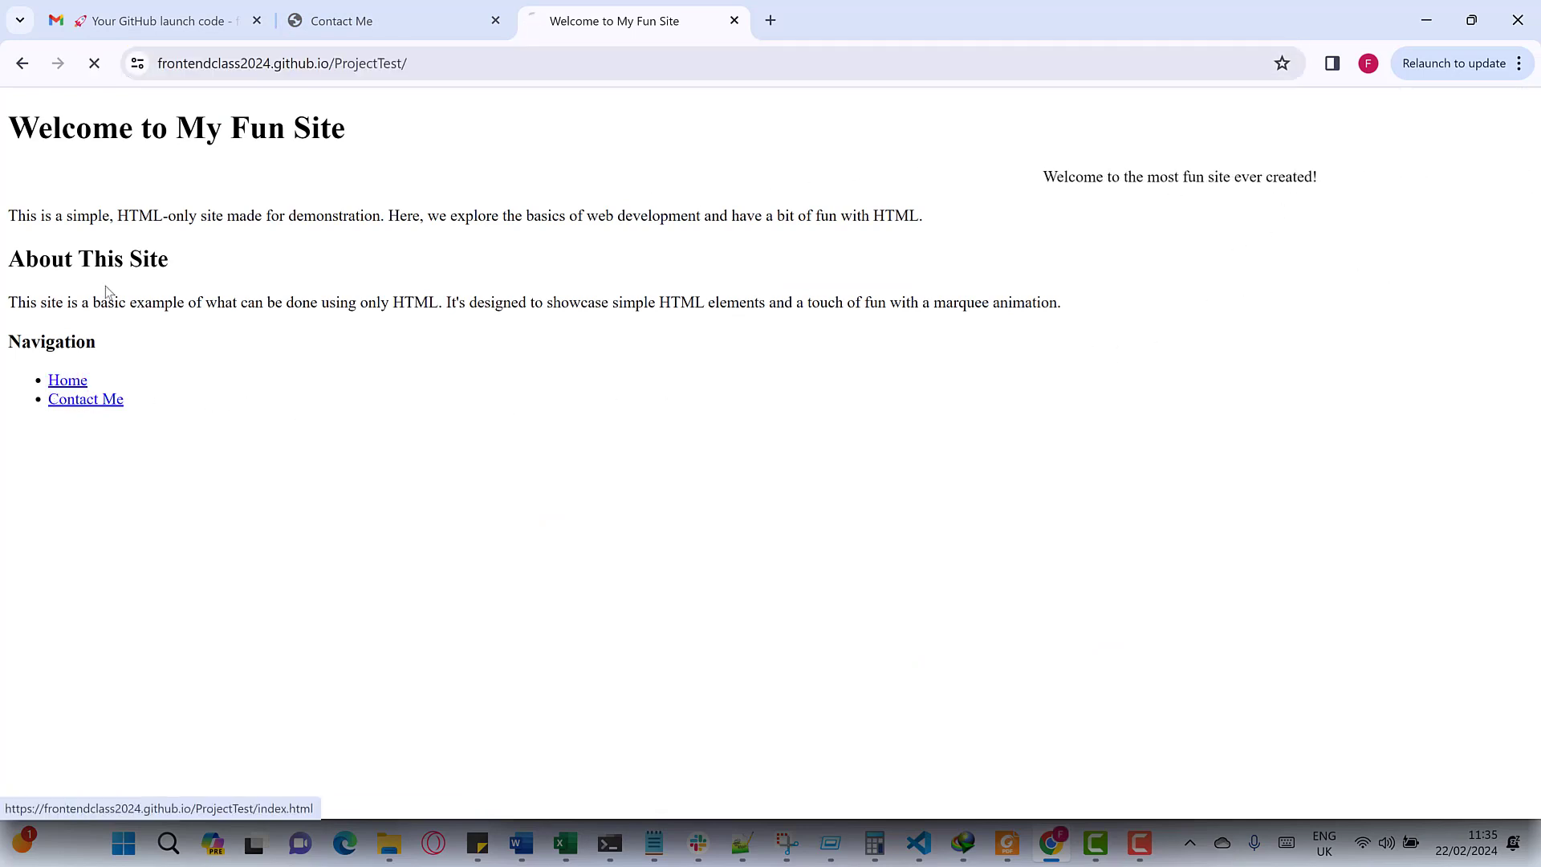
{"action": "left_click", "coordinate": [106, 408]}
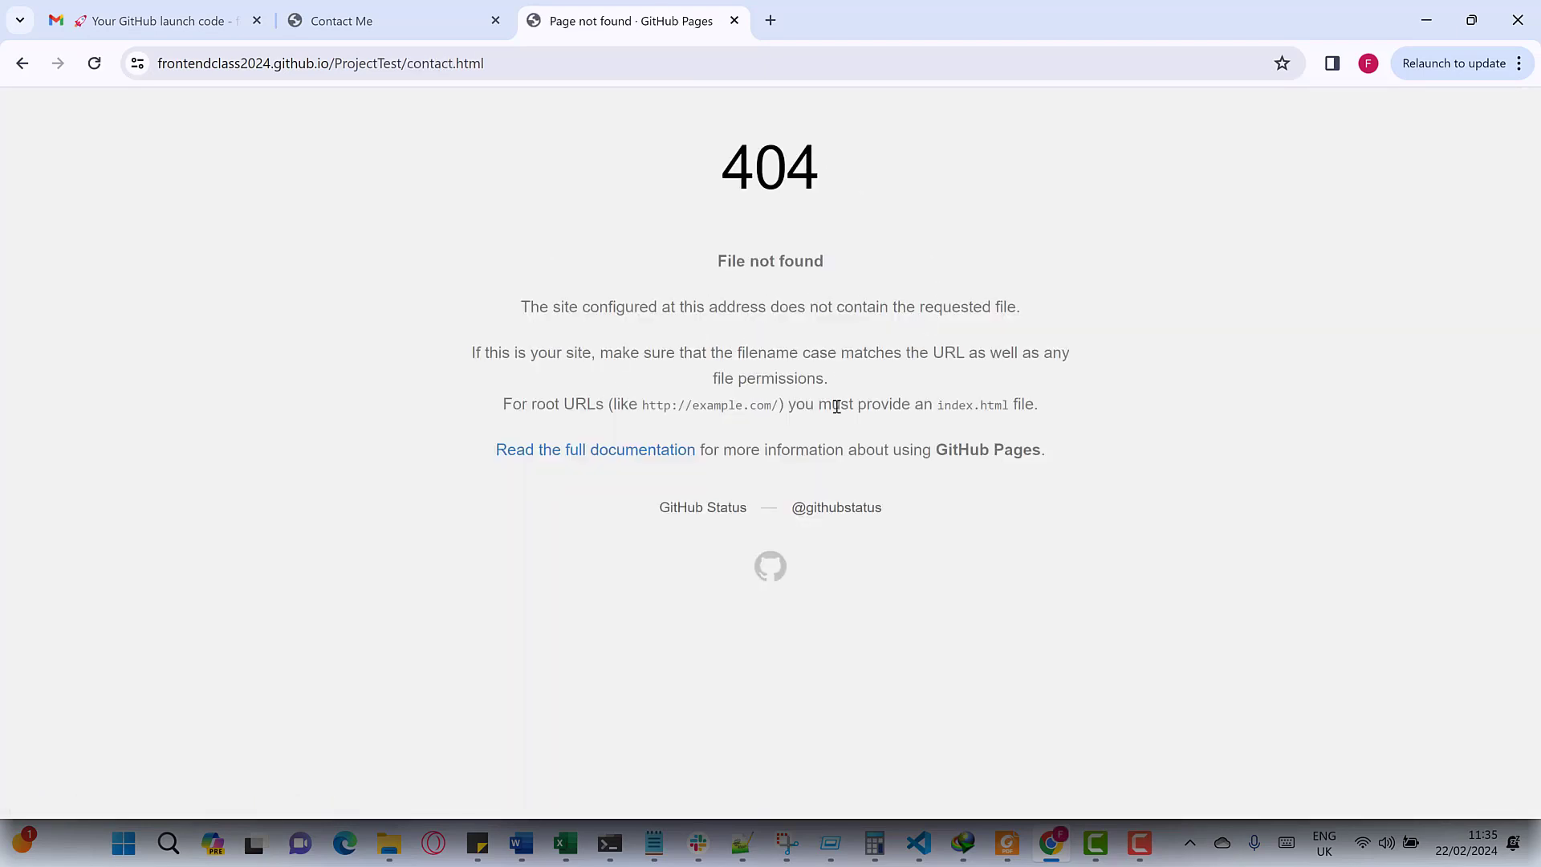
- Check the local Contact Me page's file path, then bring up index.html in VS Code
{"action": "left_click", "coordinate": [367, 24]}
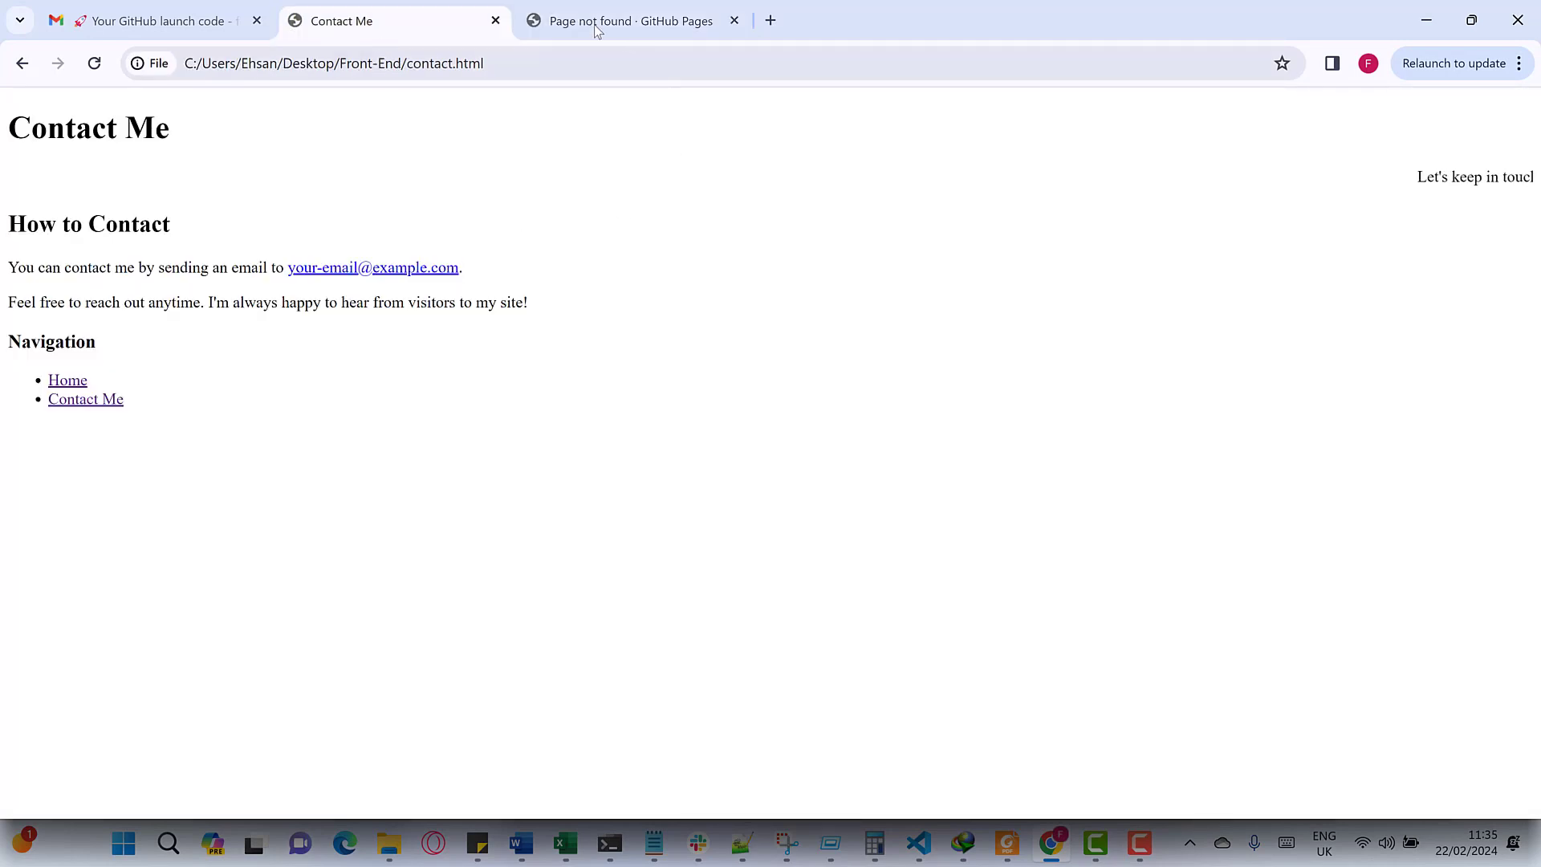
{"action": "left_click", "coordinate": [417, 71]}
{"action": "left_click", "coordinate": [534, 187]}
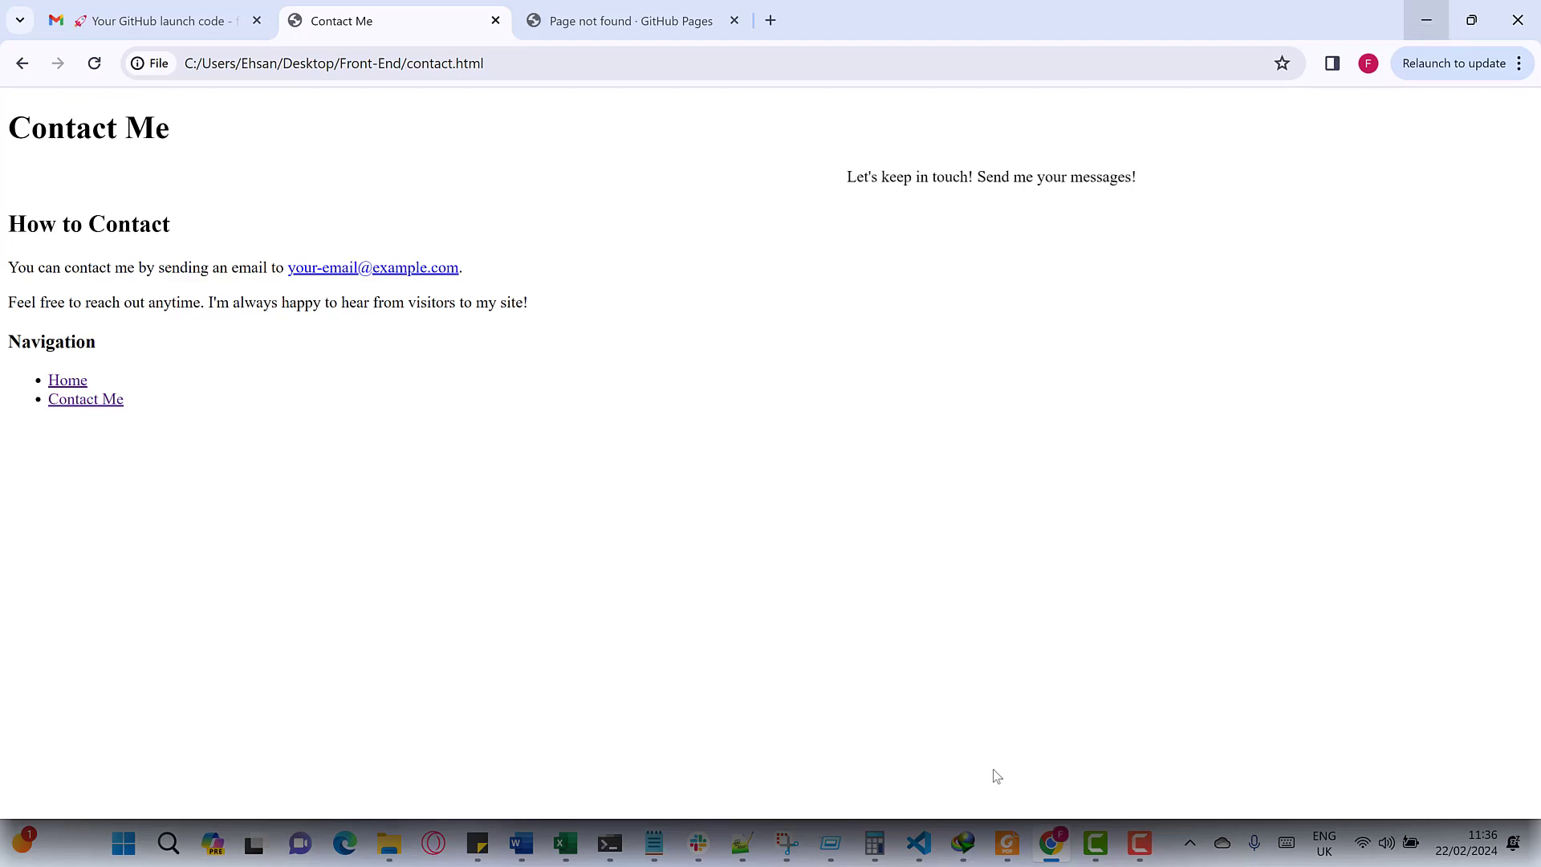
{"action": "left_click", "coordinate": [919, 843]}
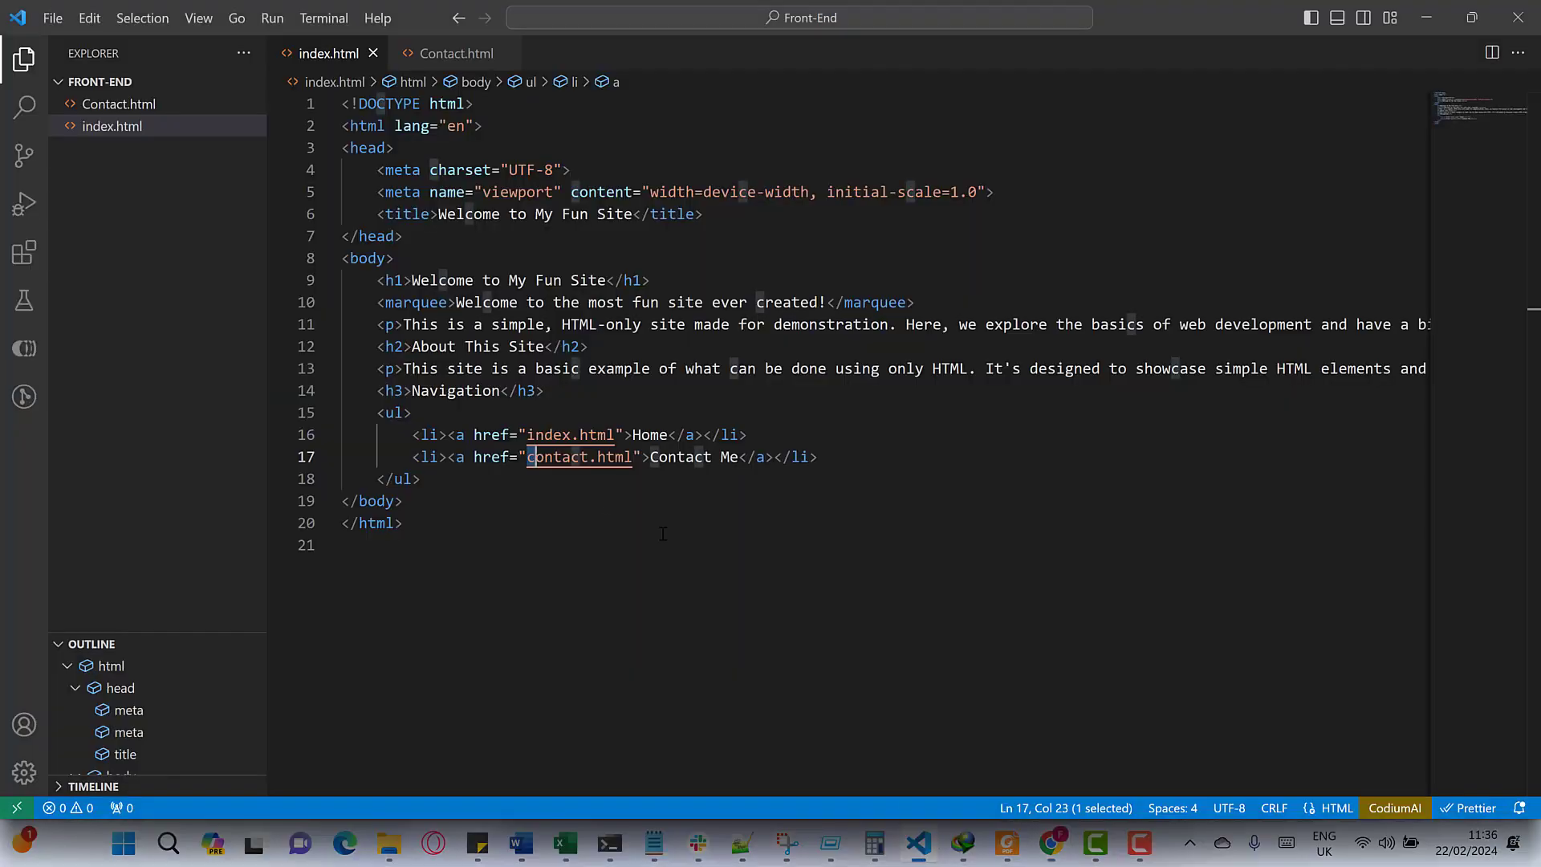
- Confirm index.html links to lowercase contact.html, and rename Contact.html to contact.html in the Explorer
{"action": "left_click", "coordinate": [589, 494]}
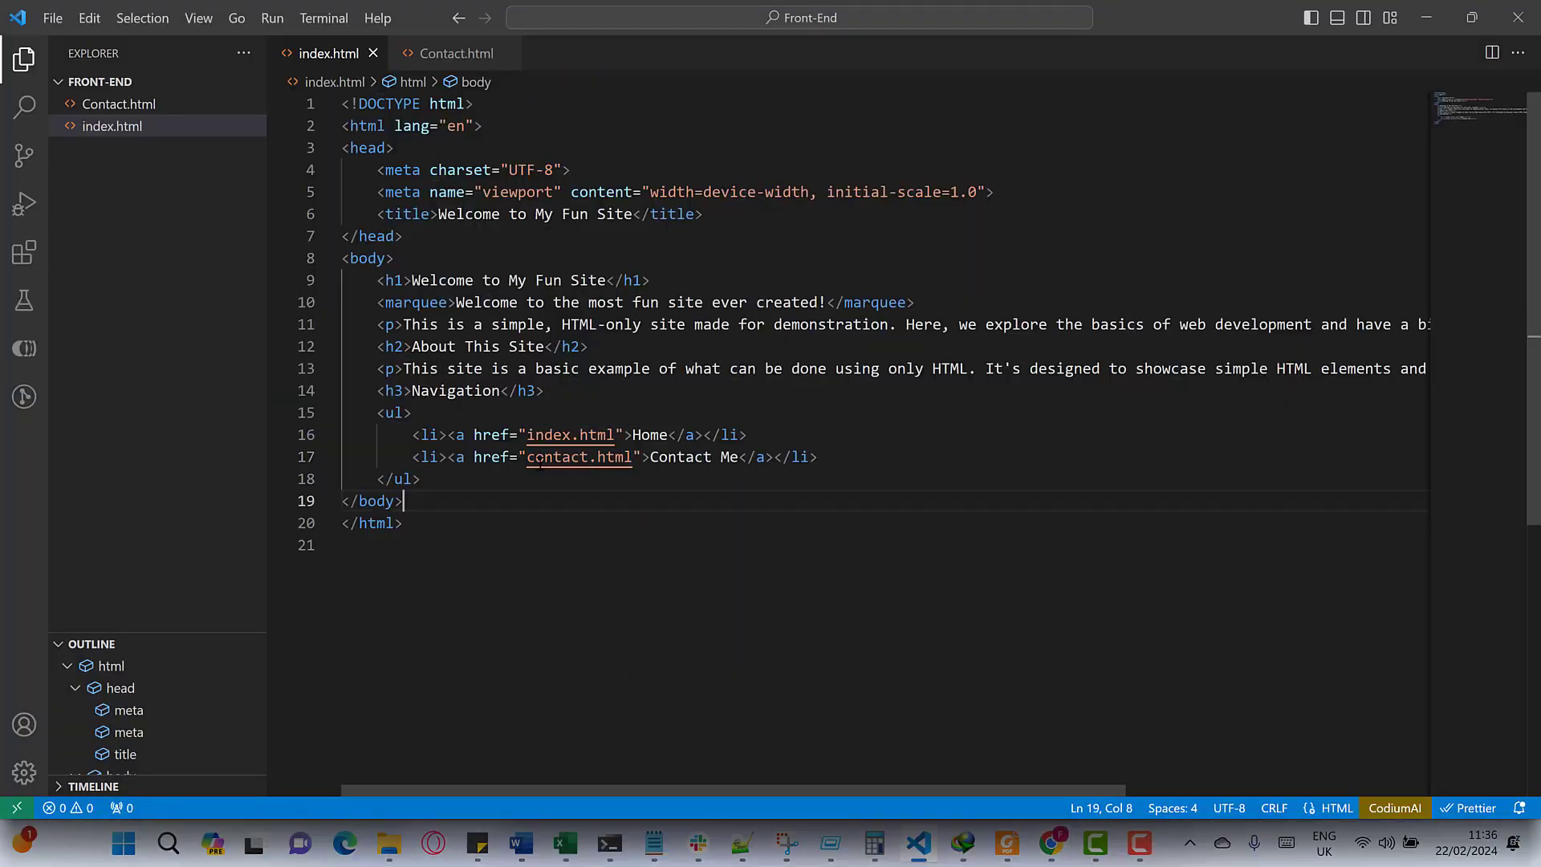
{"action": "left_click_drag", "start_coordinate": [536, 458], "coordinate": [527, 458]}
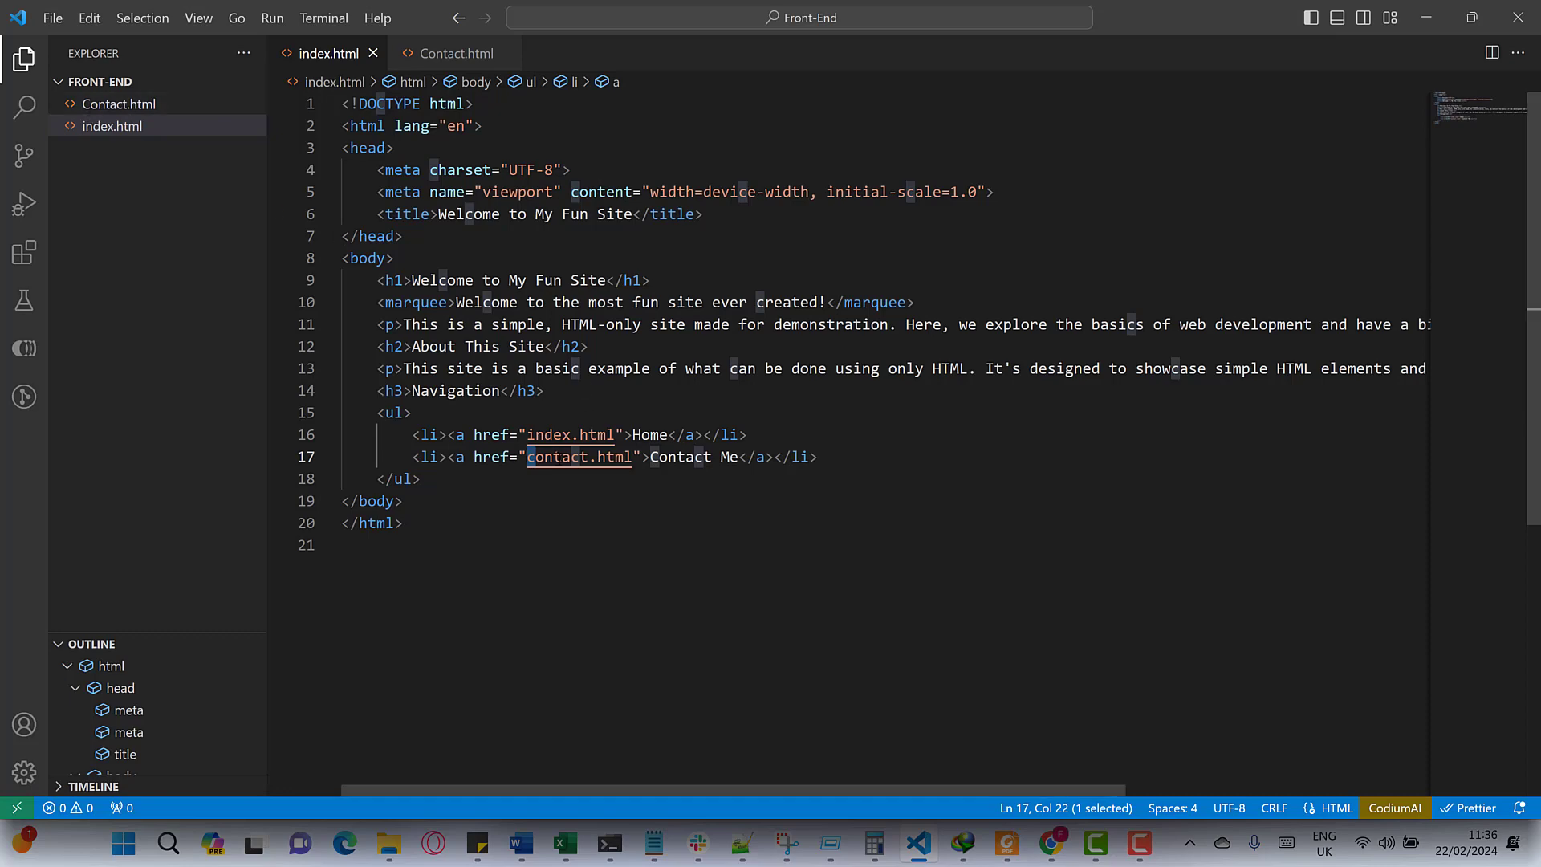
{"action": "left_click", "coordinate": [94, 106]}
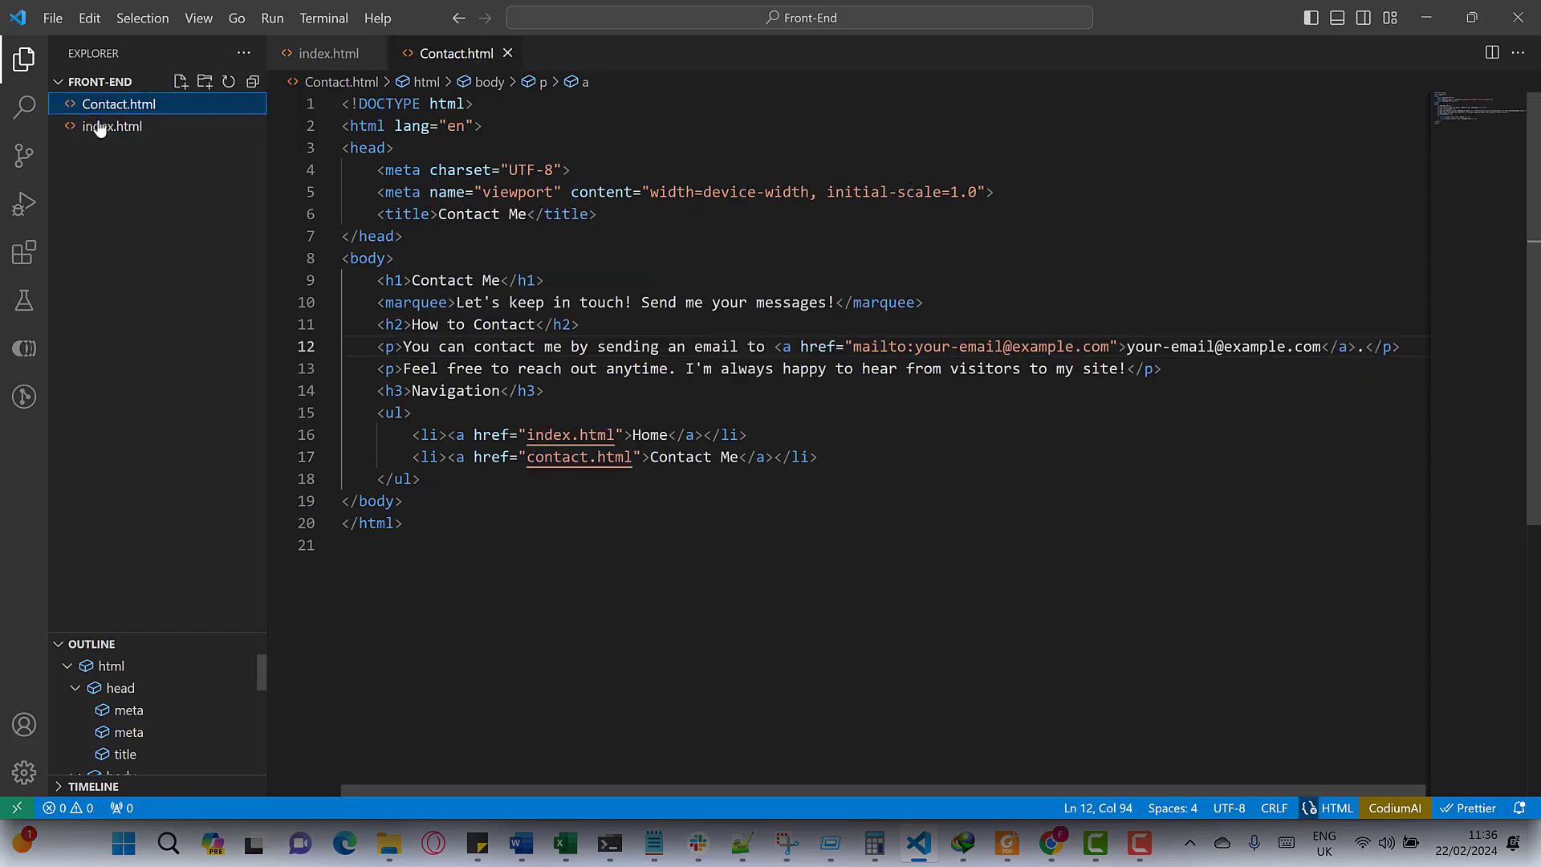
{"action": "key", "text": "F2"}
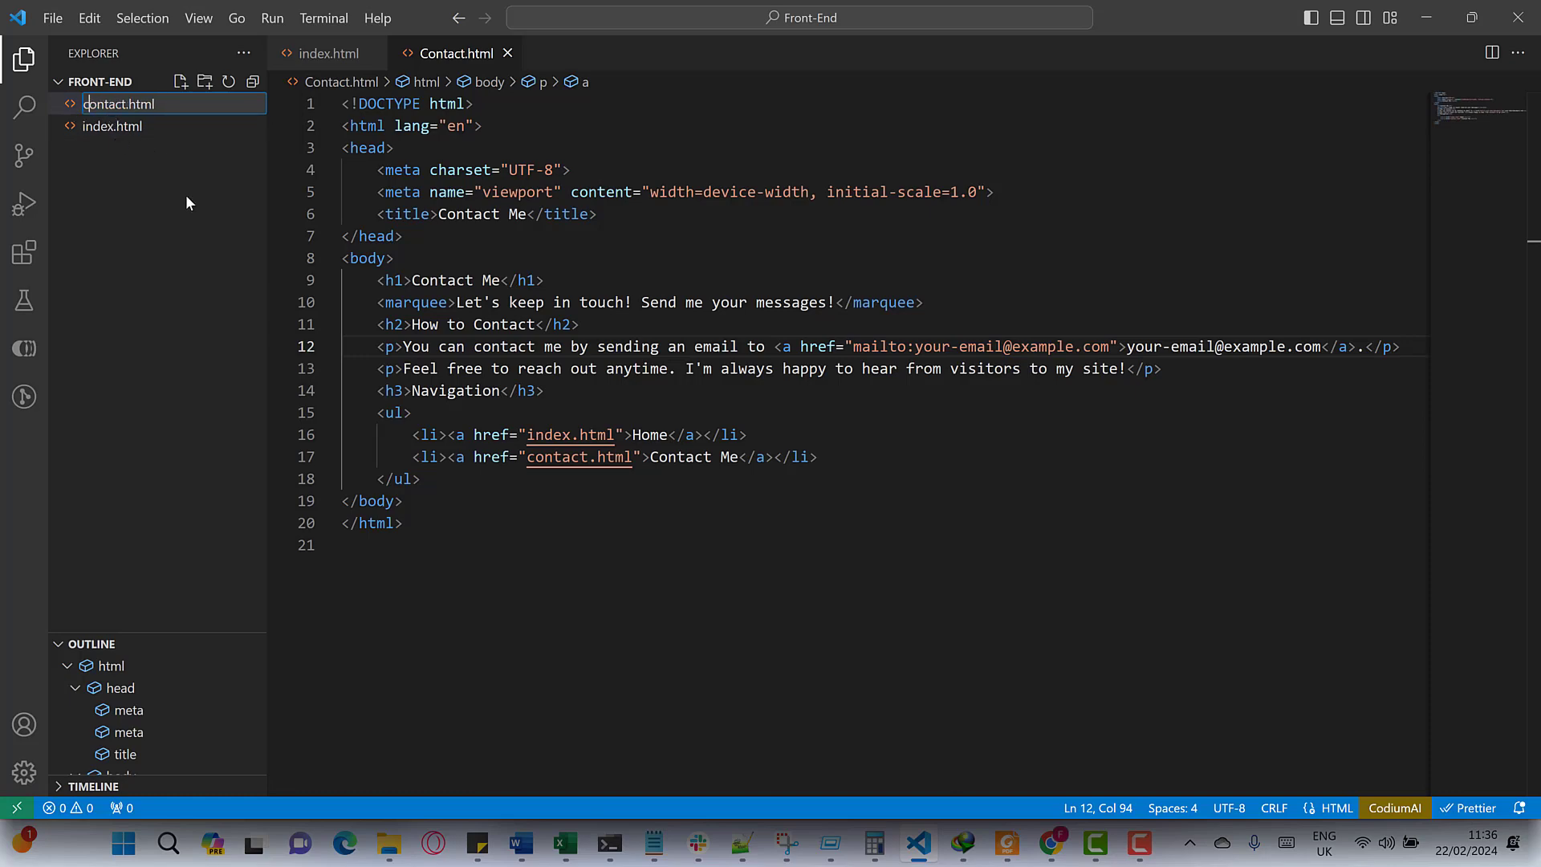
{"action": "key", "text": "Return"}
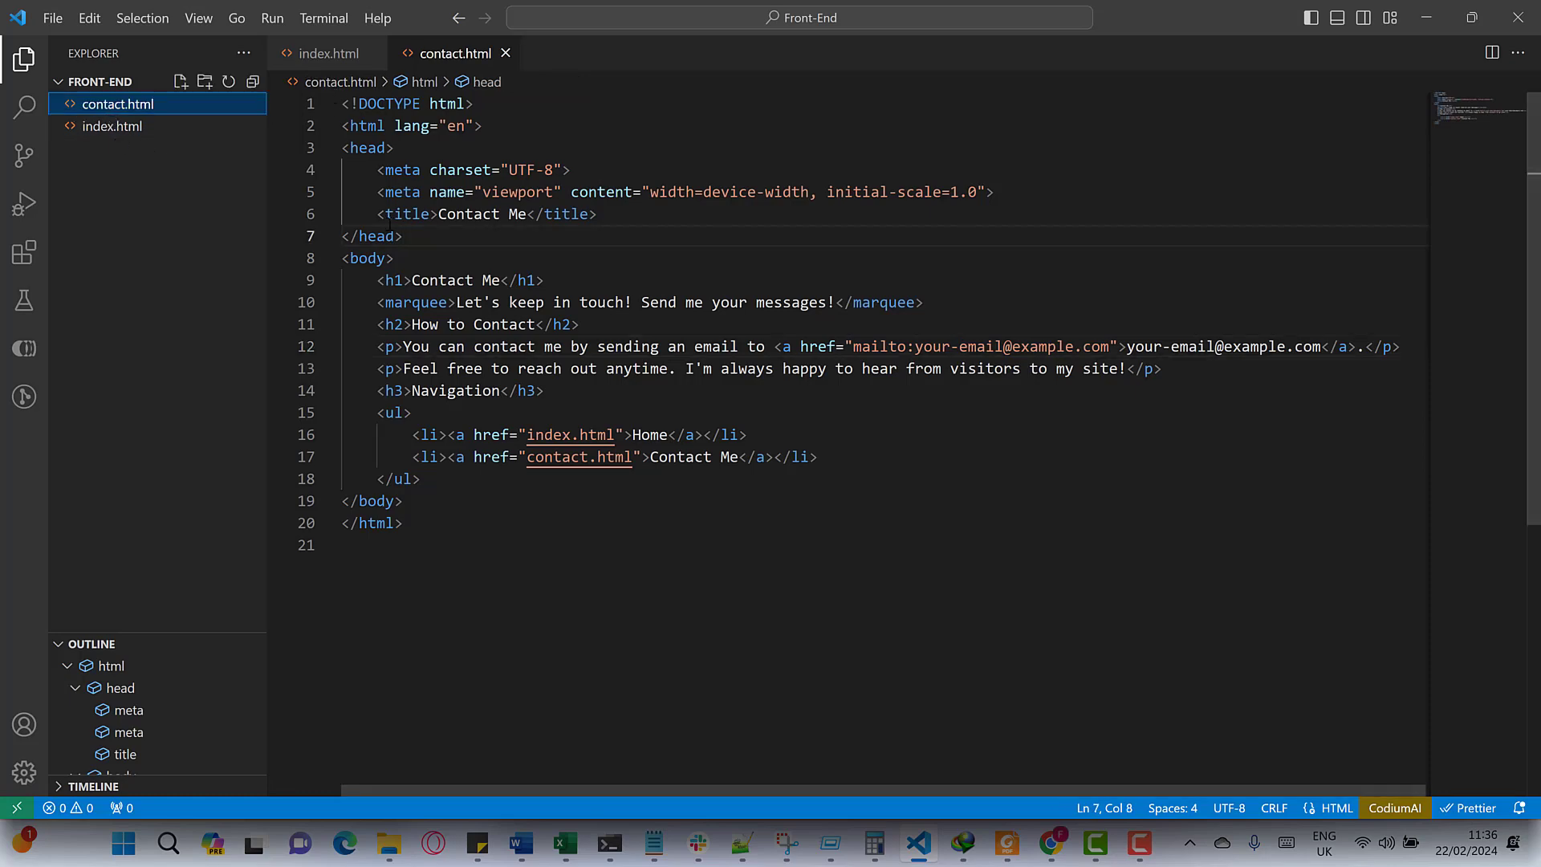
{"action": "mouse_move", "coordinate": [390, 222]}
- Reload the local and live contact pages, confirming the live one still returns 404
{"action": "left_click", "coordinate": [919, 843]}
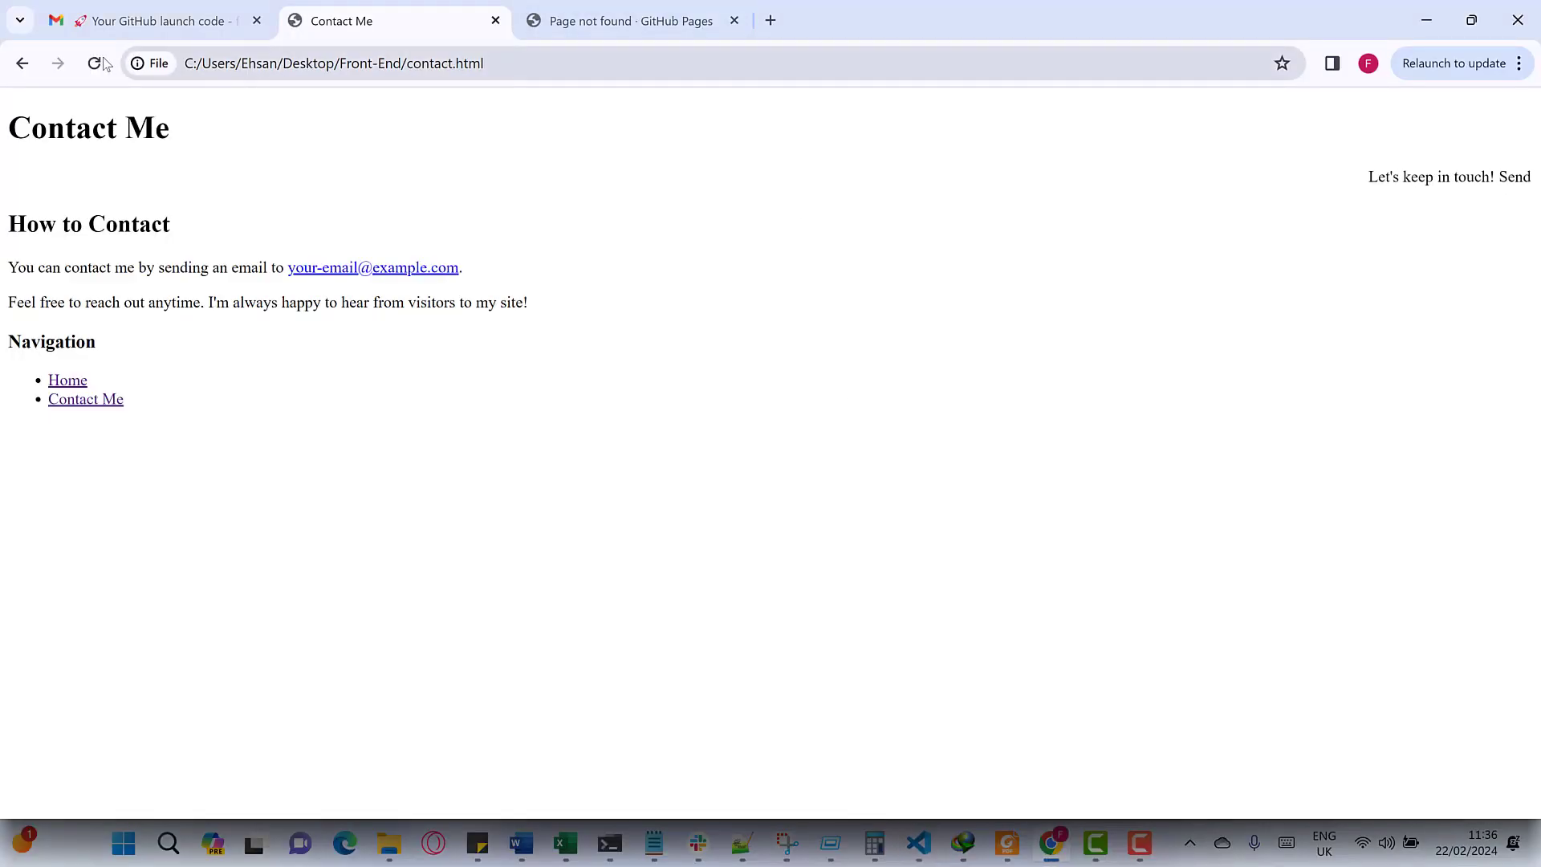
{"action": "left_click", "coordinate": [100, 65]}
{"action": "key", "text": "ctrl+Tab"}
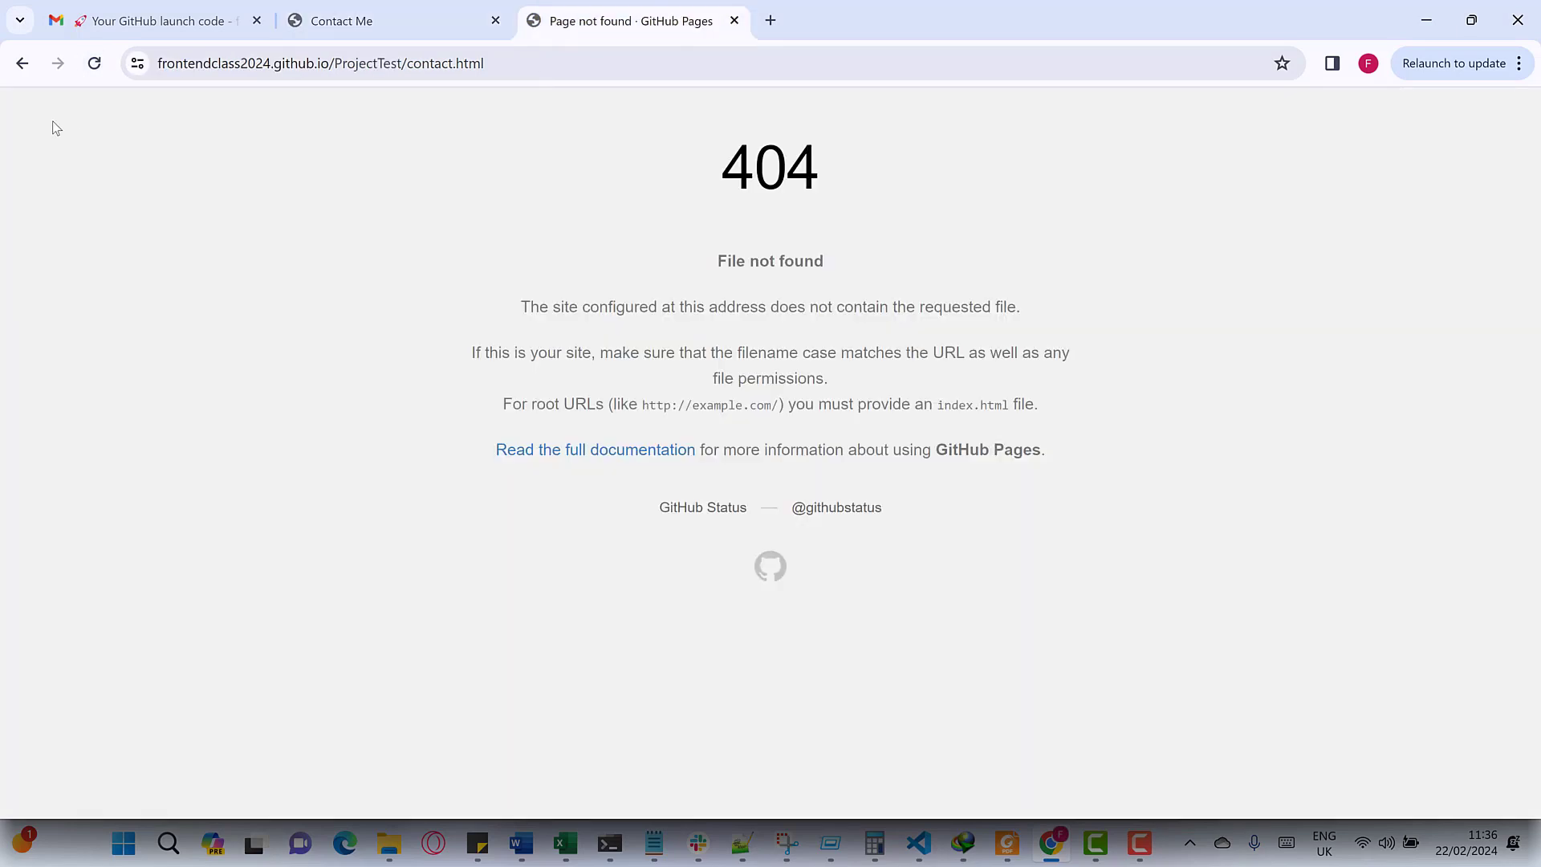
{"action": "left_click", "coordinate": [91, 70]}
{"action": "left_click", "coordinate": [385, 18]}
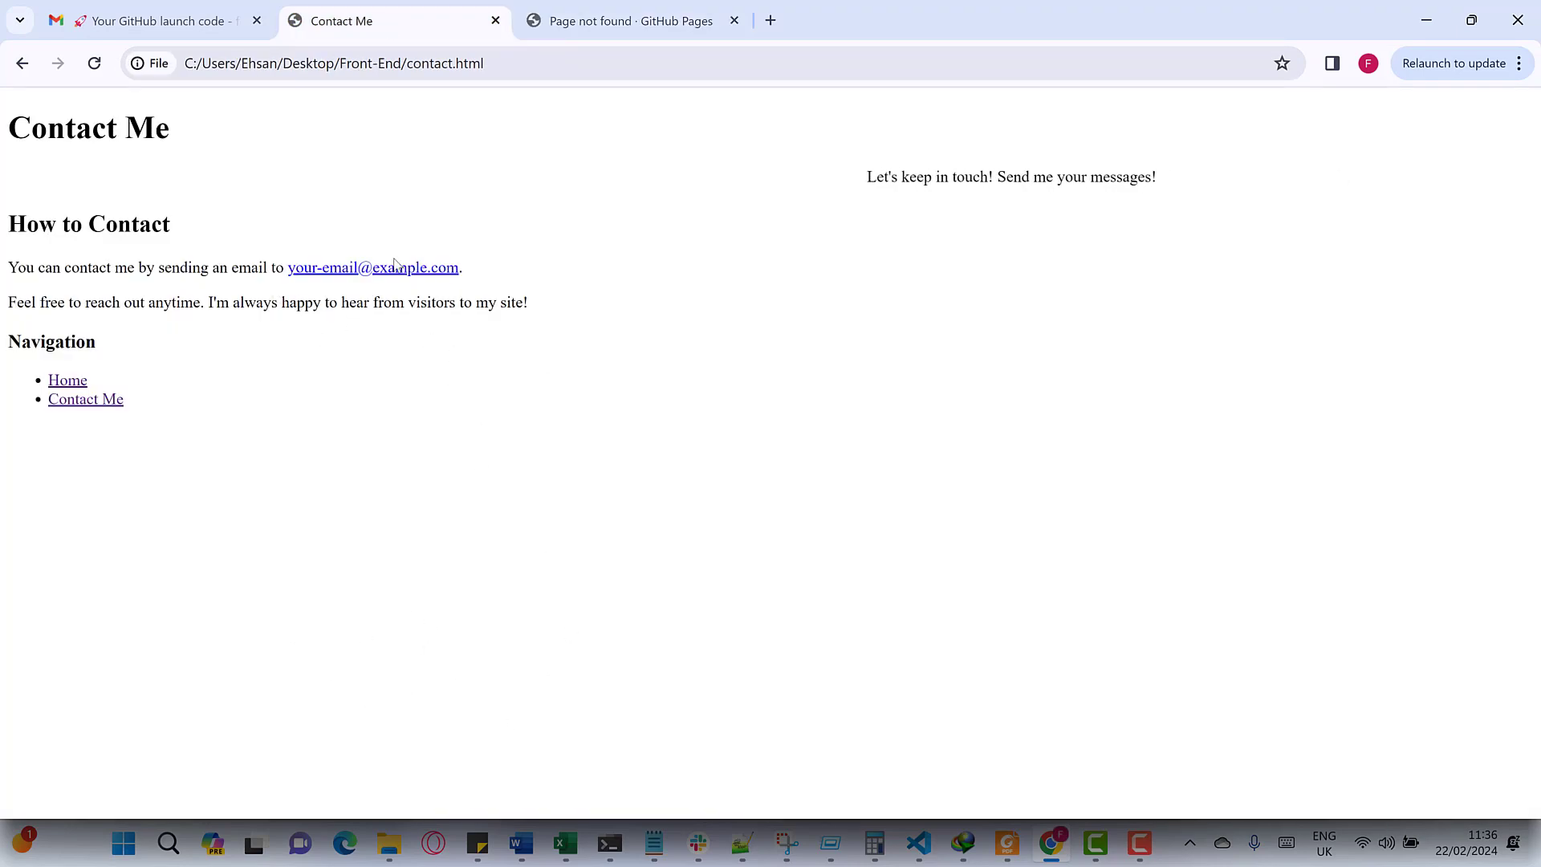
{"action": "left_click", "coordinate": [616, 17]}
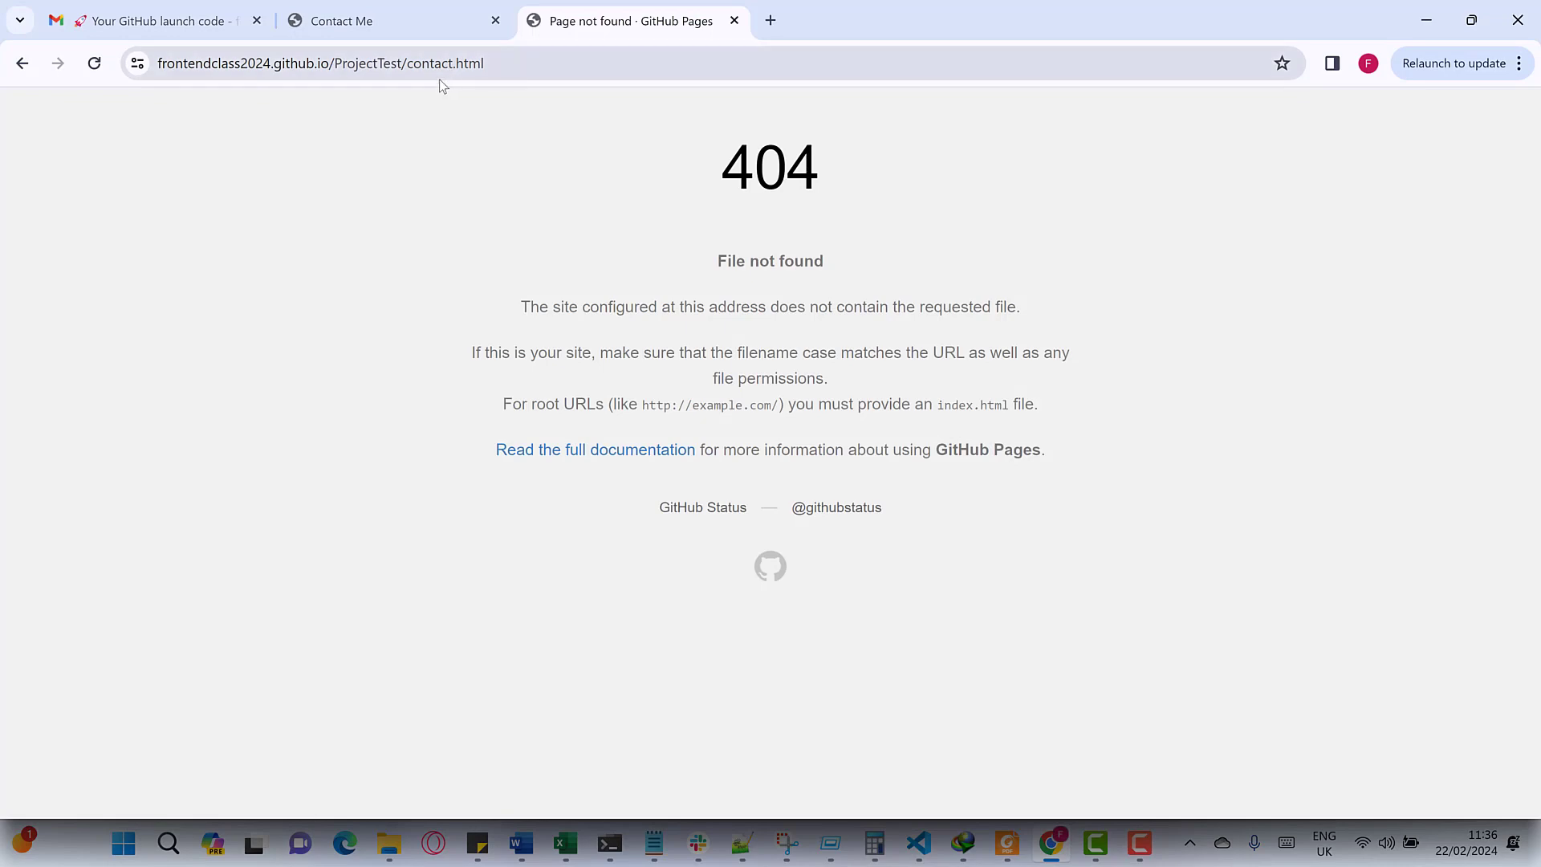
- Go back to GitHub, open the ProjectTest repository and view its Contact.html file
{"action": "left_click", "coordinate": [26, 74]}
{"action": "left_click", "coordinate": [26, 74]}
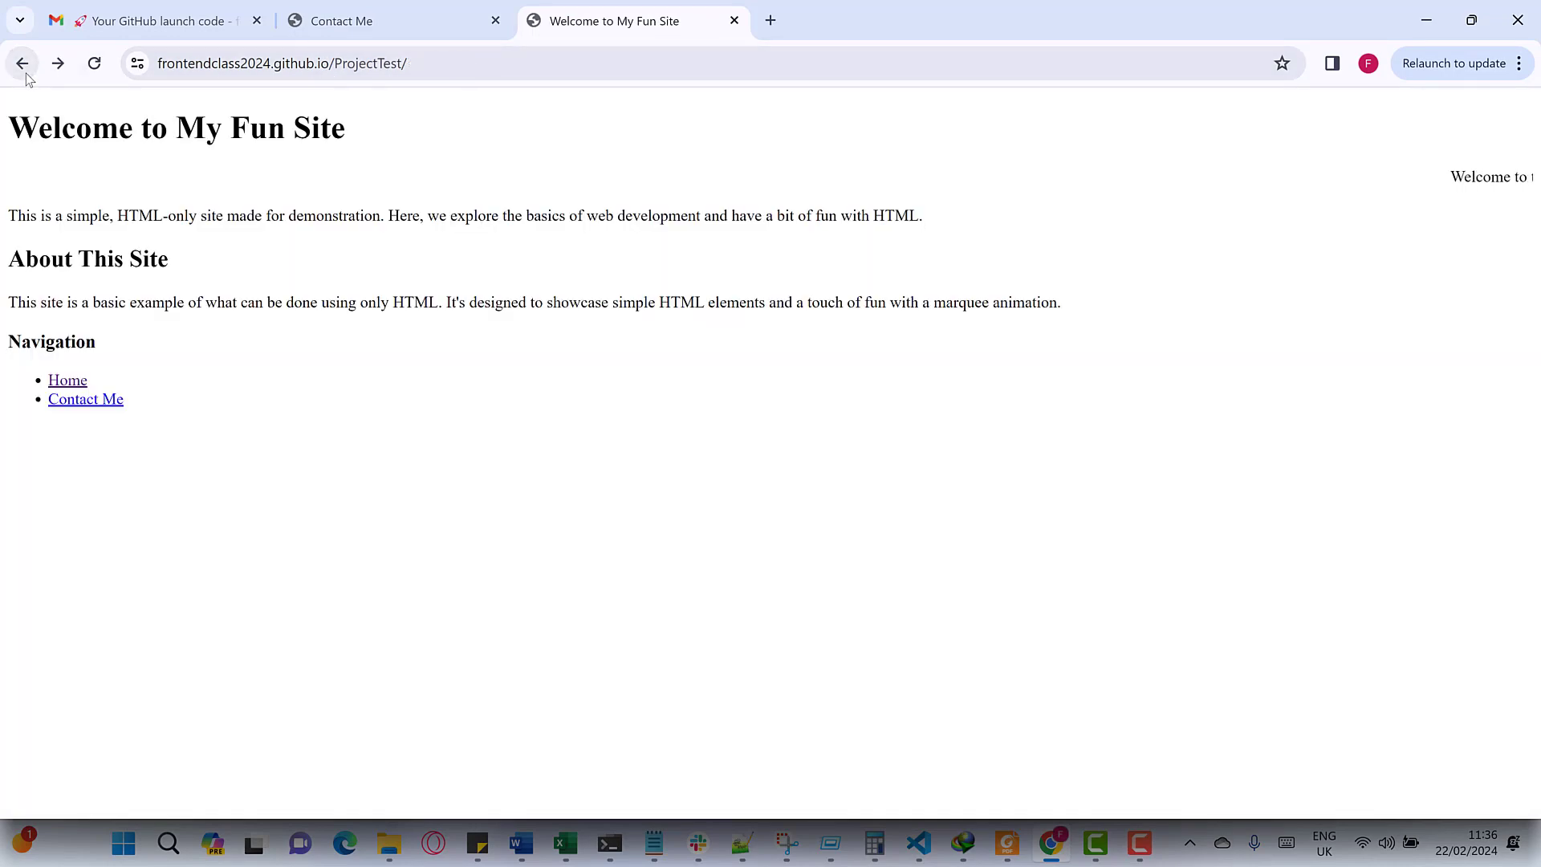
{"action": "left_click", "coordinate": [26, 74]}
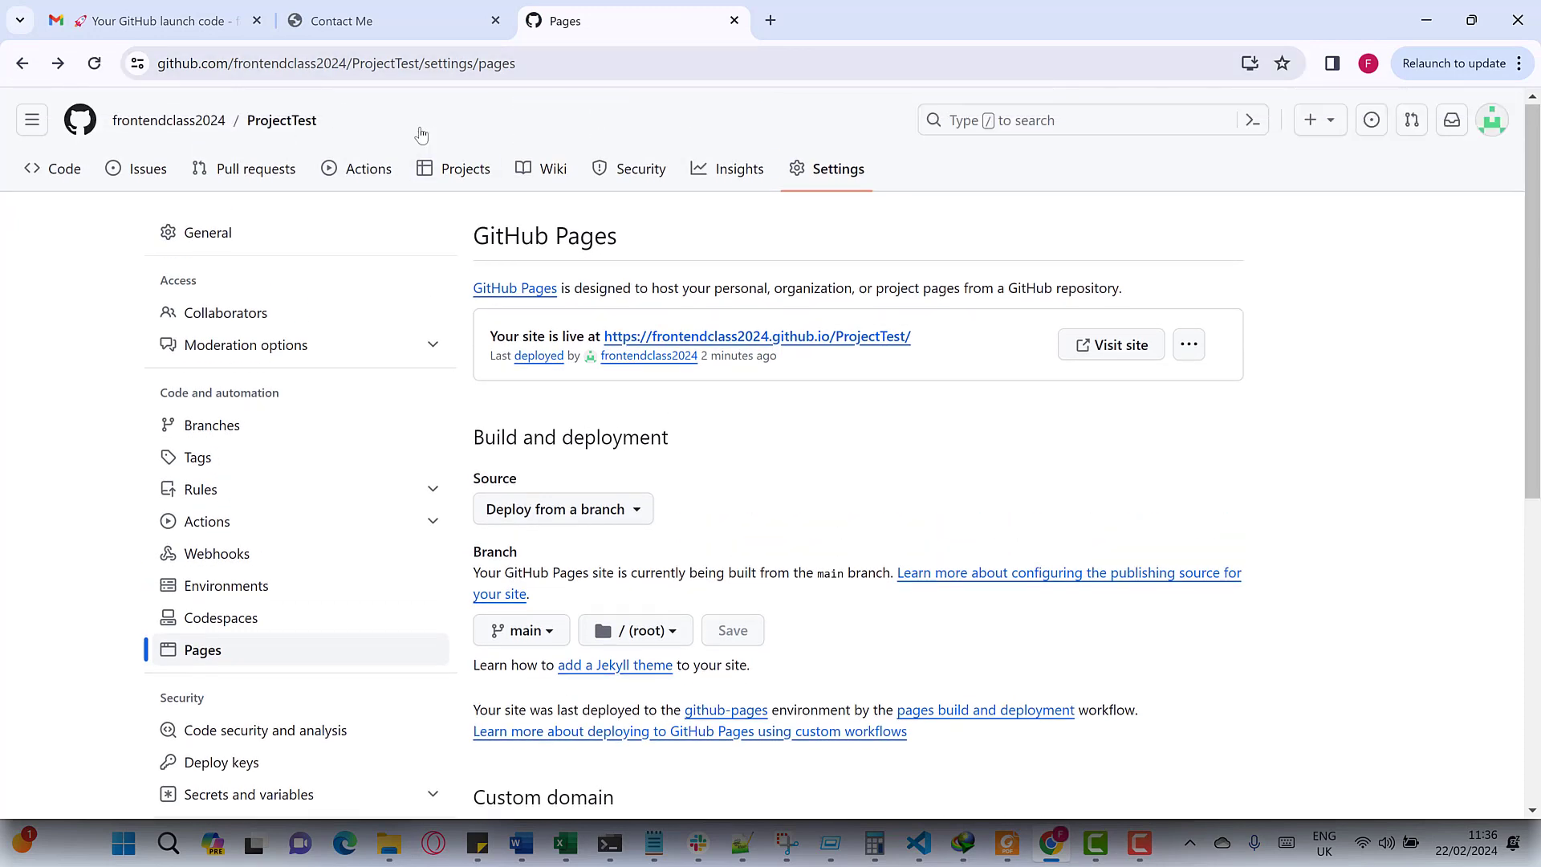
{"action": "left_click", "coordinate": [152, 122]}
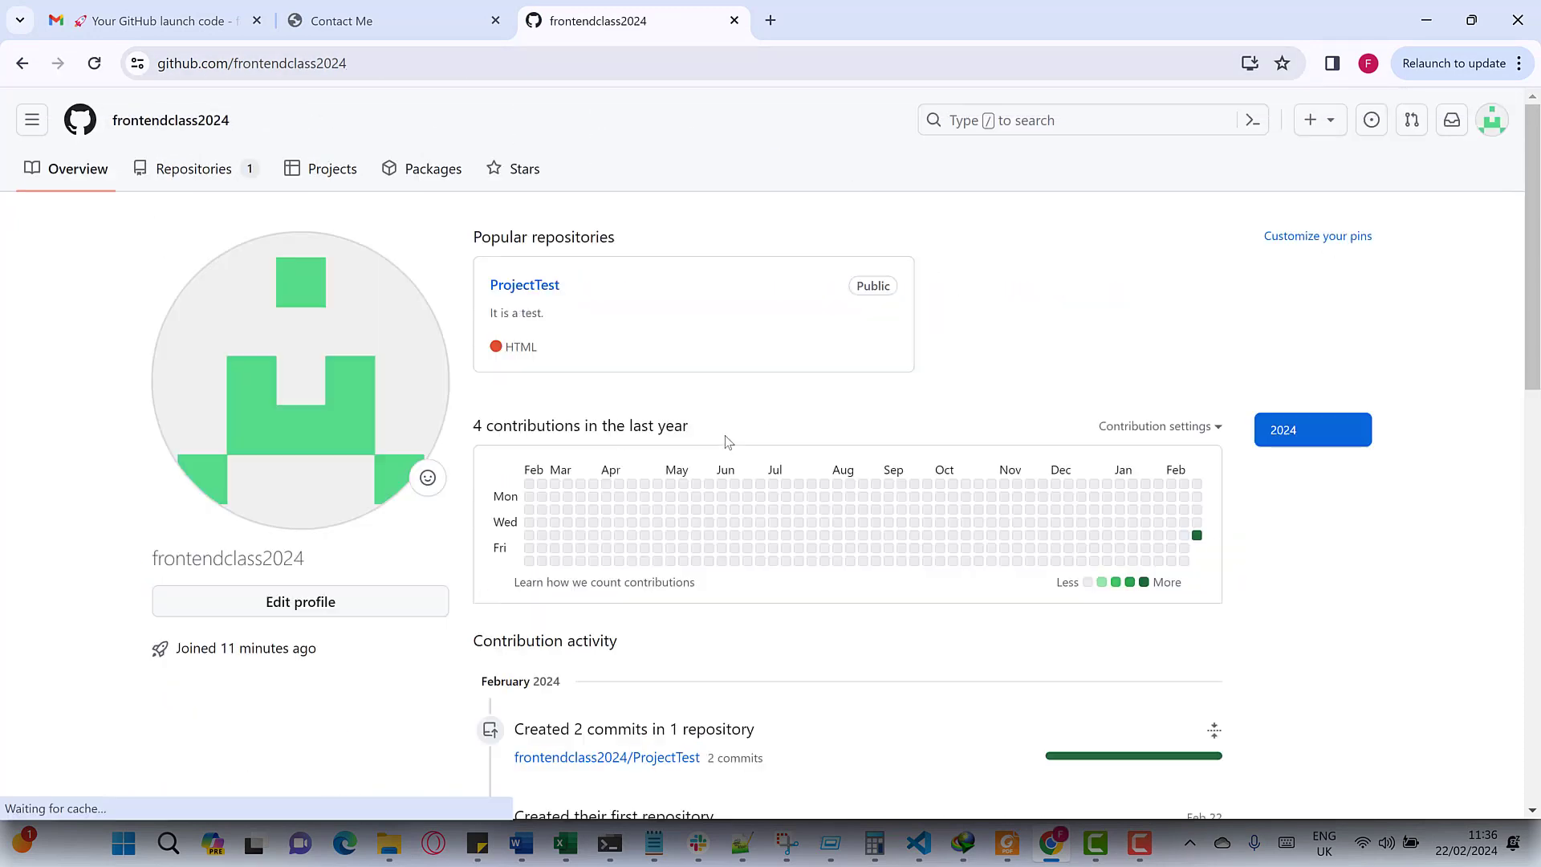
{"action": "left_click", "coordinate": [515, 288]}
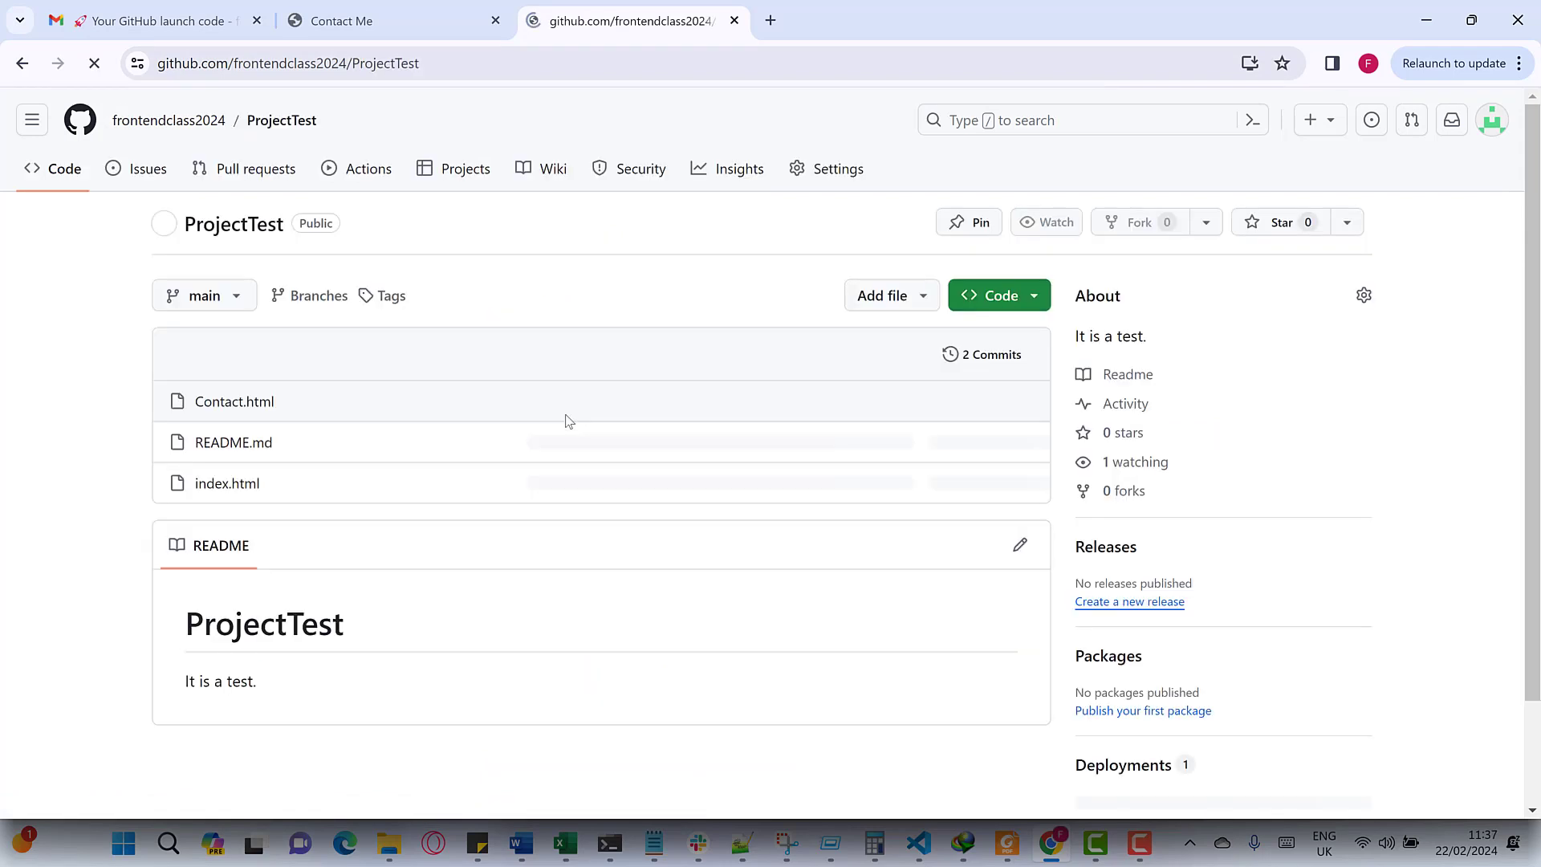
{"action": "left_click", "coordinate": [207, 410]}
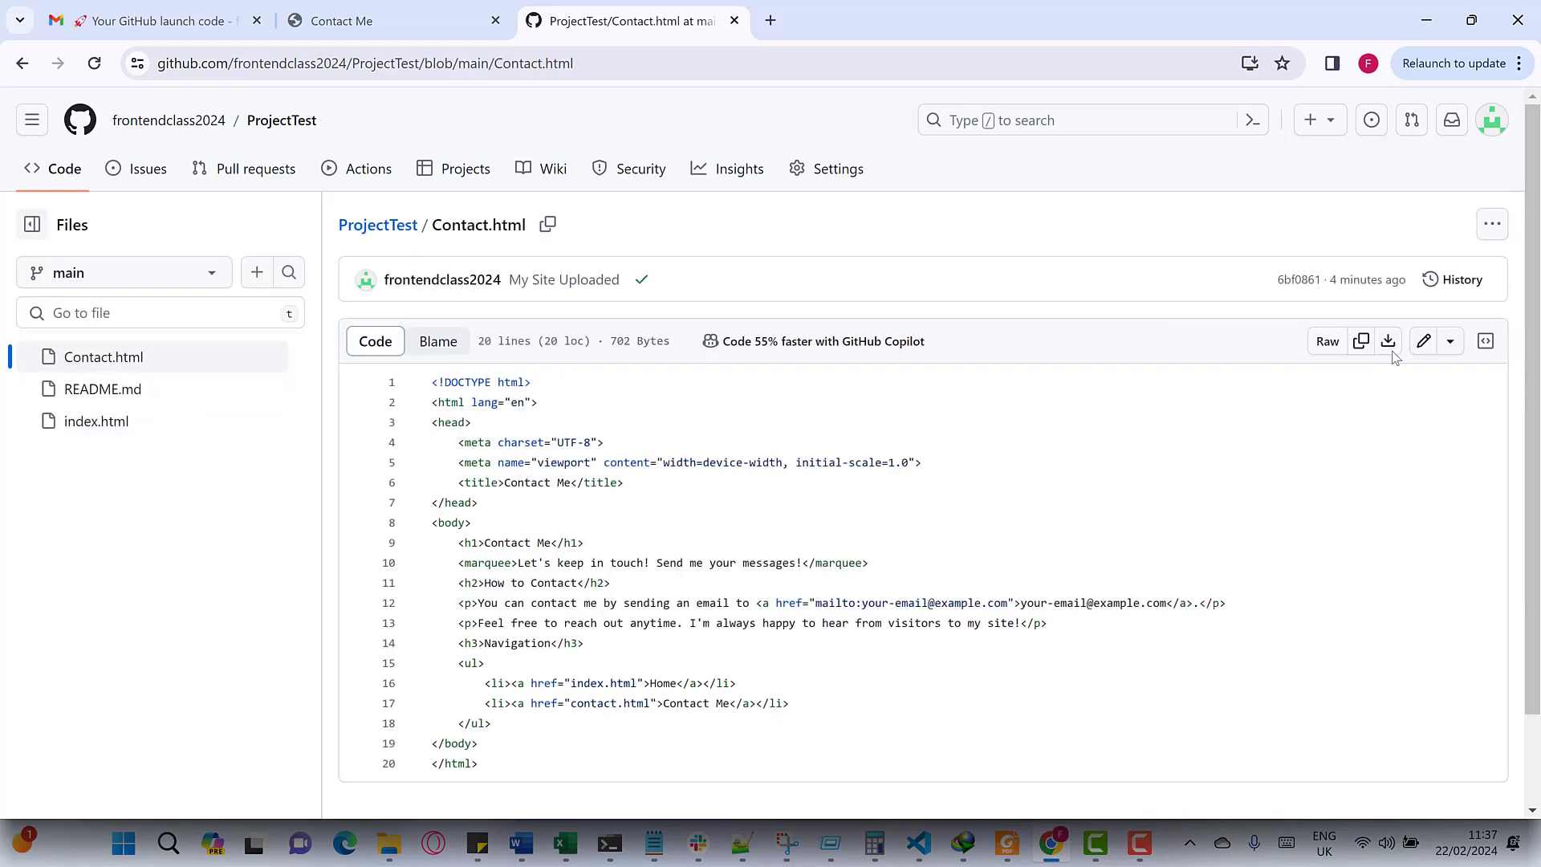
- Lowercase the file name to contact.html, append ' Page' to the h1, and commit the edit
{"action": "left_click", "coordinate": [1425, 343]}
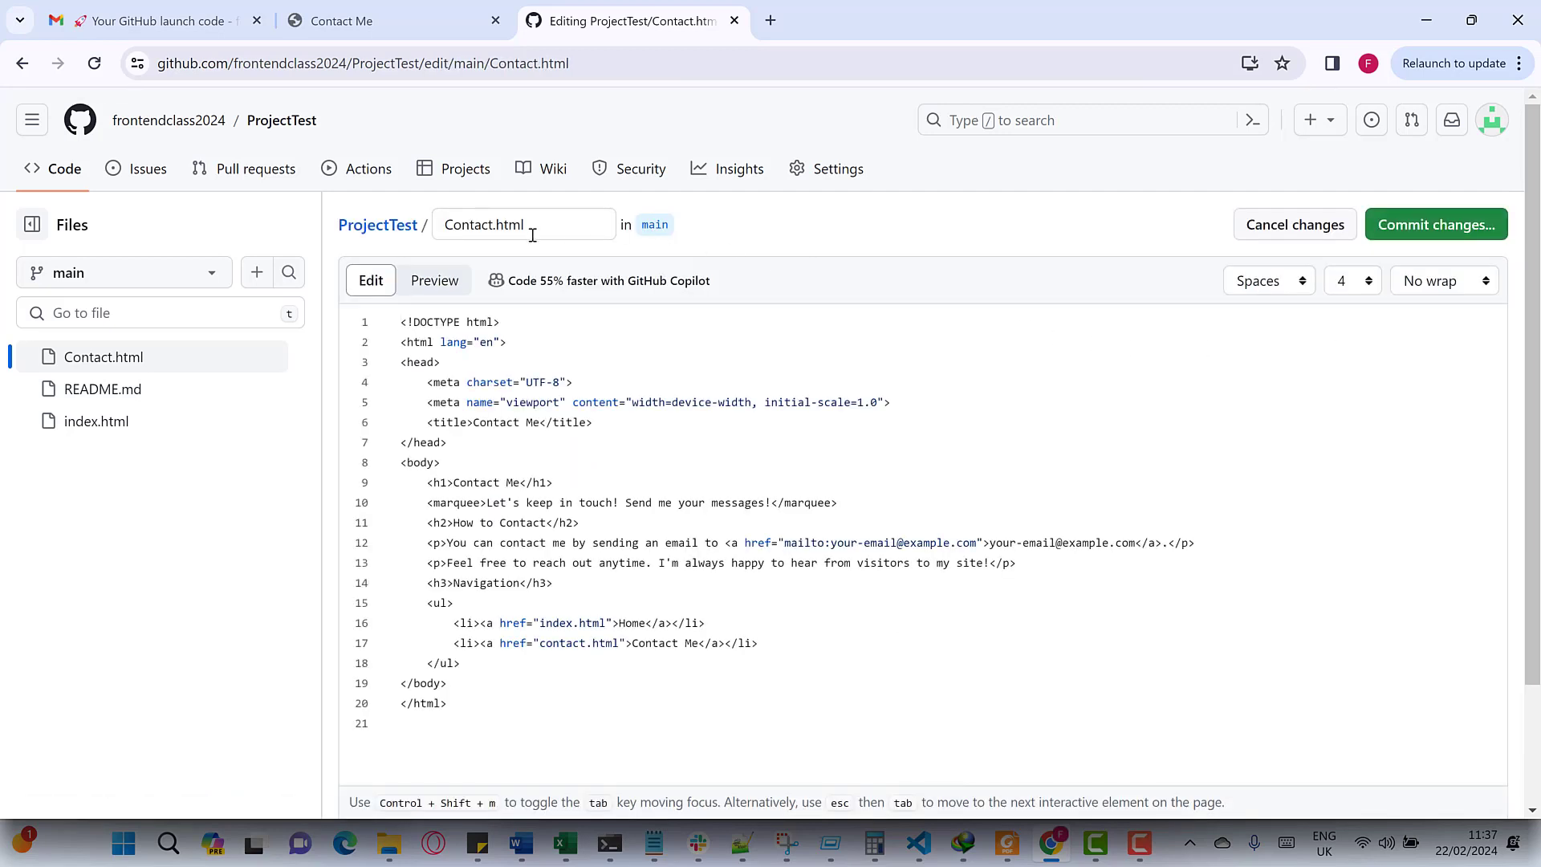
{"action": "left_click", "coordinate": [452, 225]}
{"action": "type", "text": "c"}
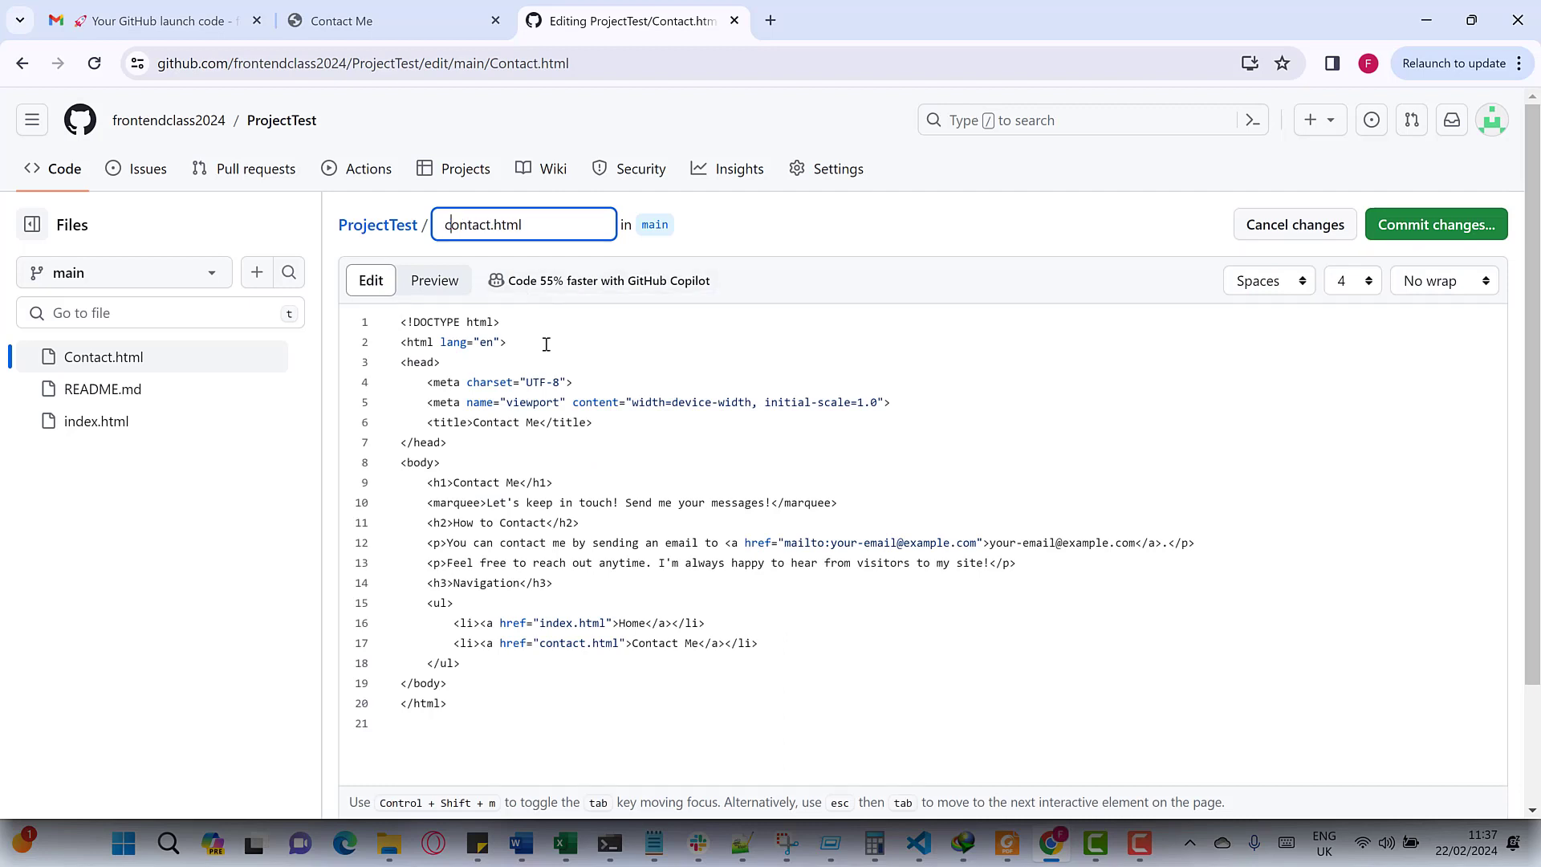
{"action": "left_click", "coordinate": [545, 486]}
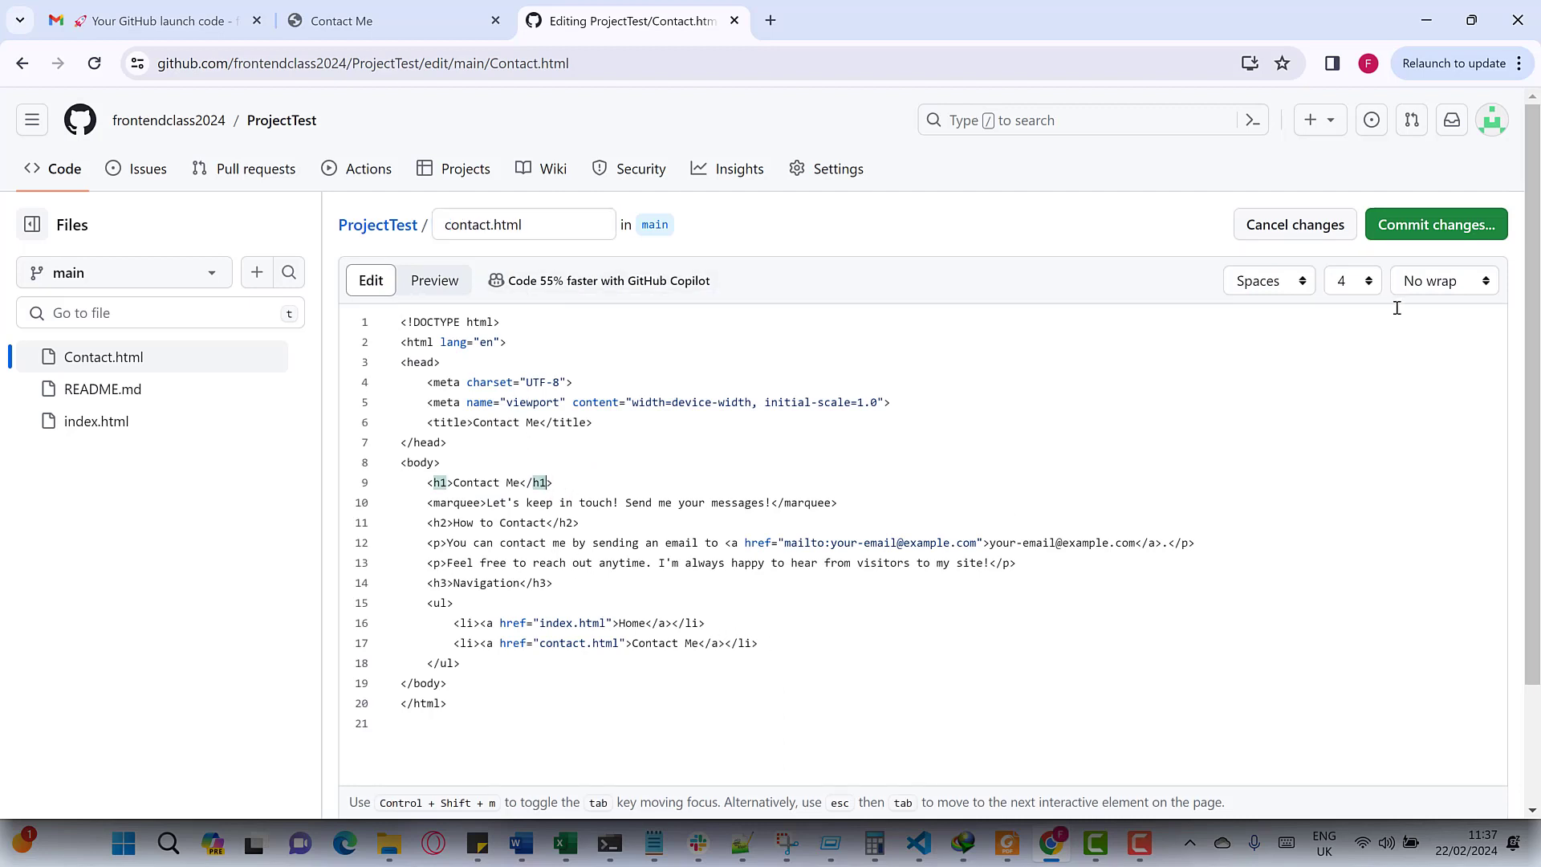
{"action": "left_click", "coordinate": [522, 485]}
{"action": "type", "text": "Page"}
{"action": "left_click", "coordinate": [1422, 232]}
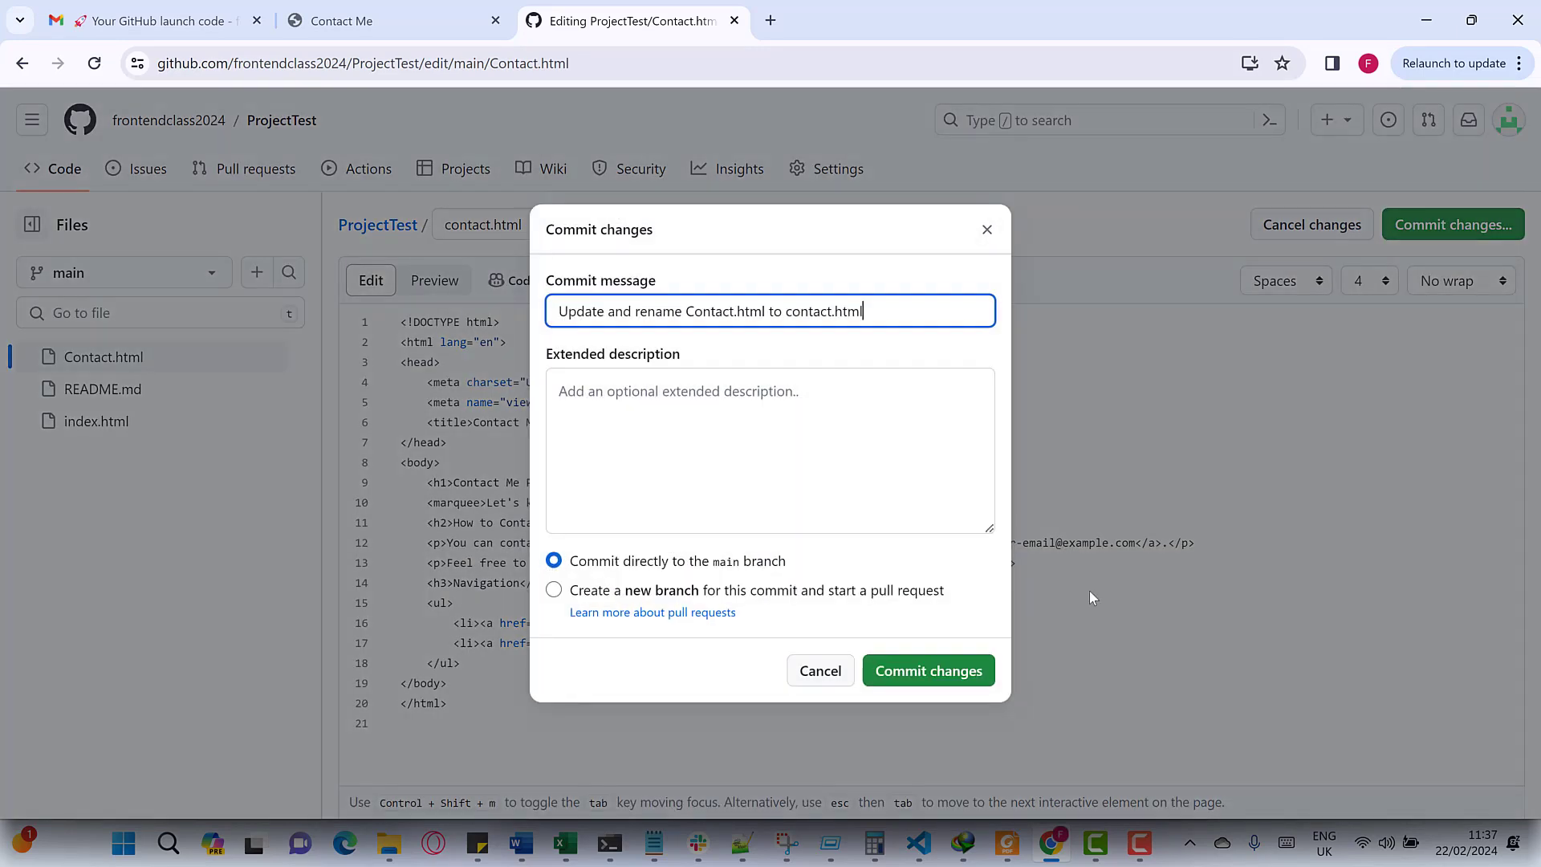
{"action": "left_click", "coordinate": [930, 678]}
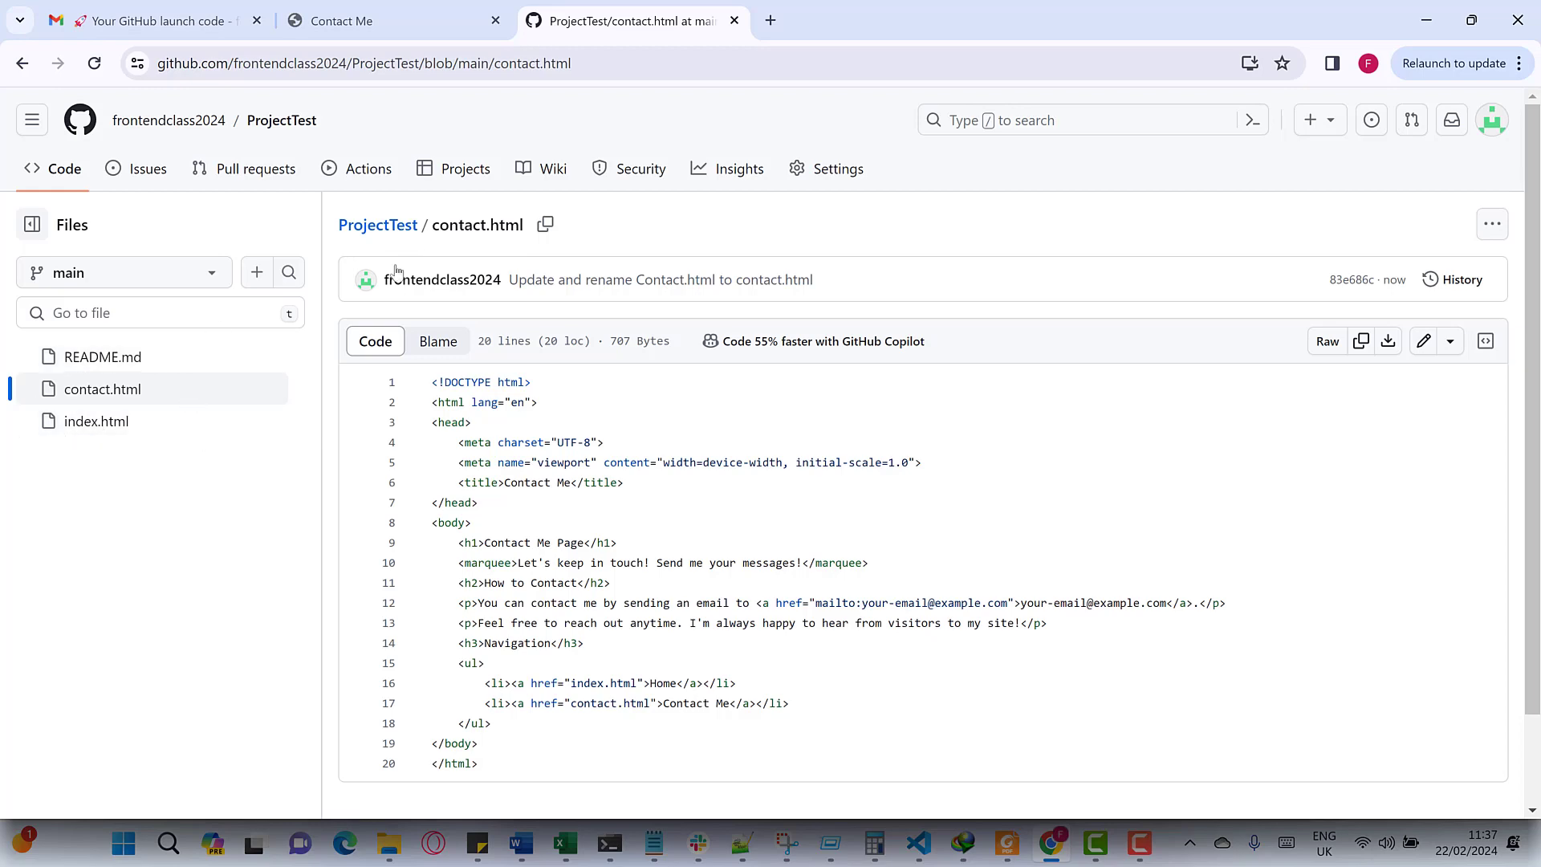
- From Settings > Pages, open the live ProjectTest site, reload it, and follow Contact Me
{"action": "left_click", "coordinate": [805, 185]}
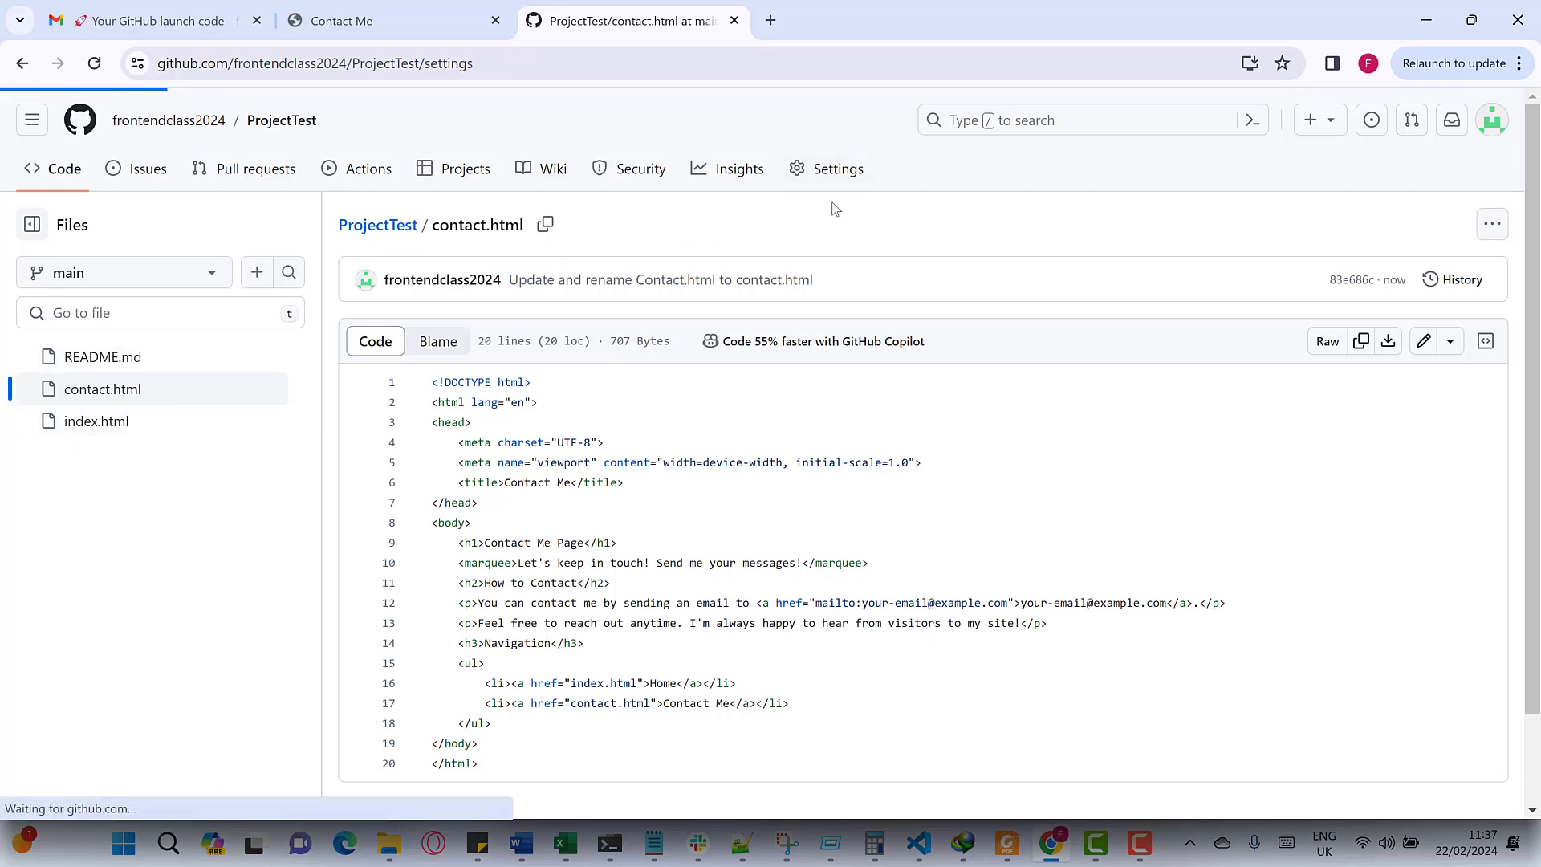
{"action": "scroll", "coordinate": [858, 440], "scroll_direction": "down", "scroll_amount": 2}
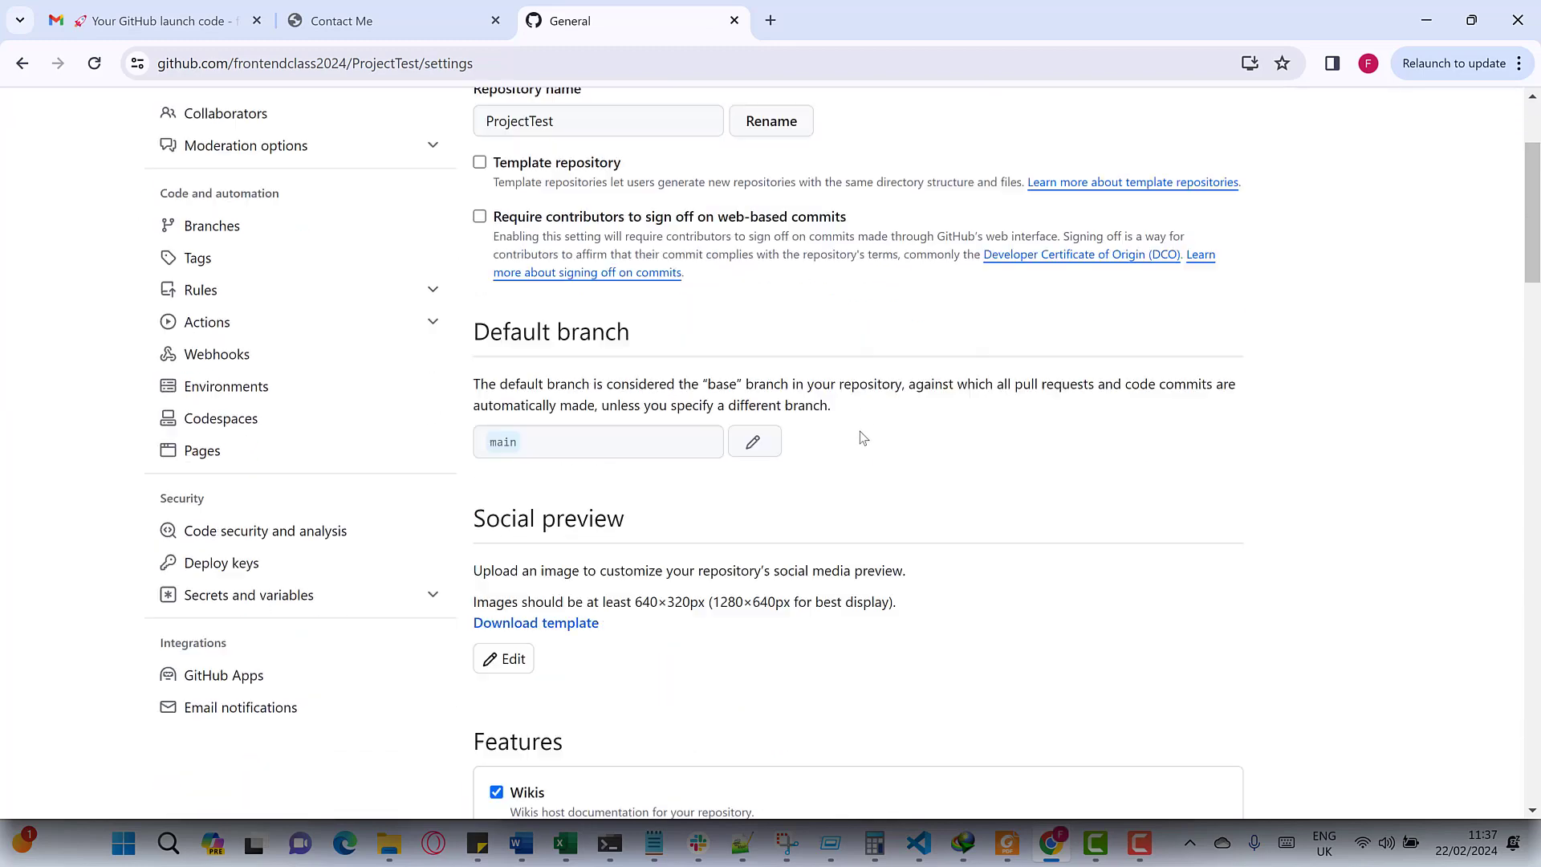
{"action": "scroll", "coordinate": [945, 384], "scroll_direction": "up", "scroll_amount": 1}
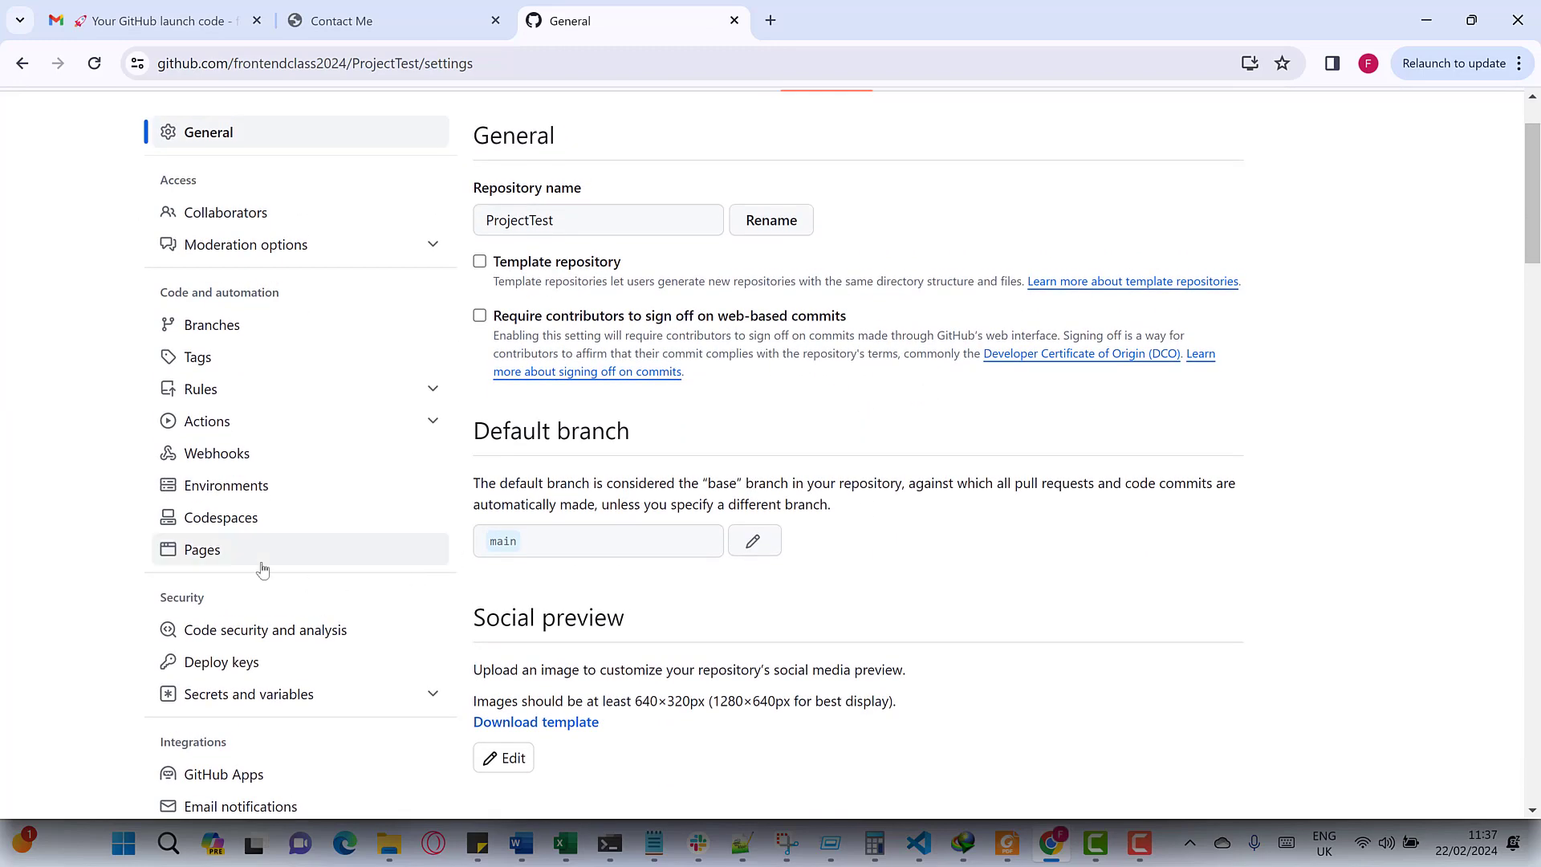
{"action": "left_click", "coordinate": [205, 549]}
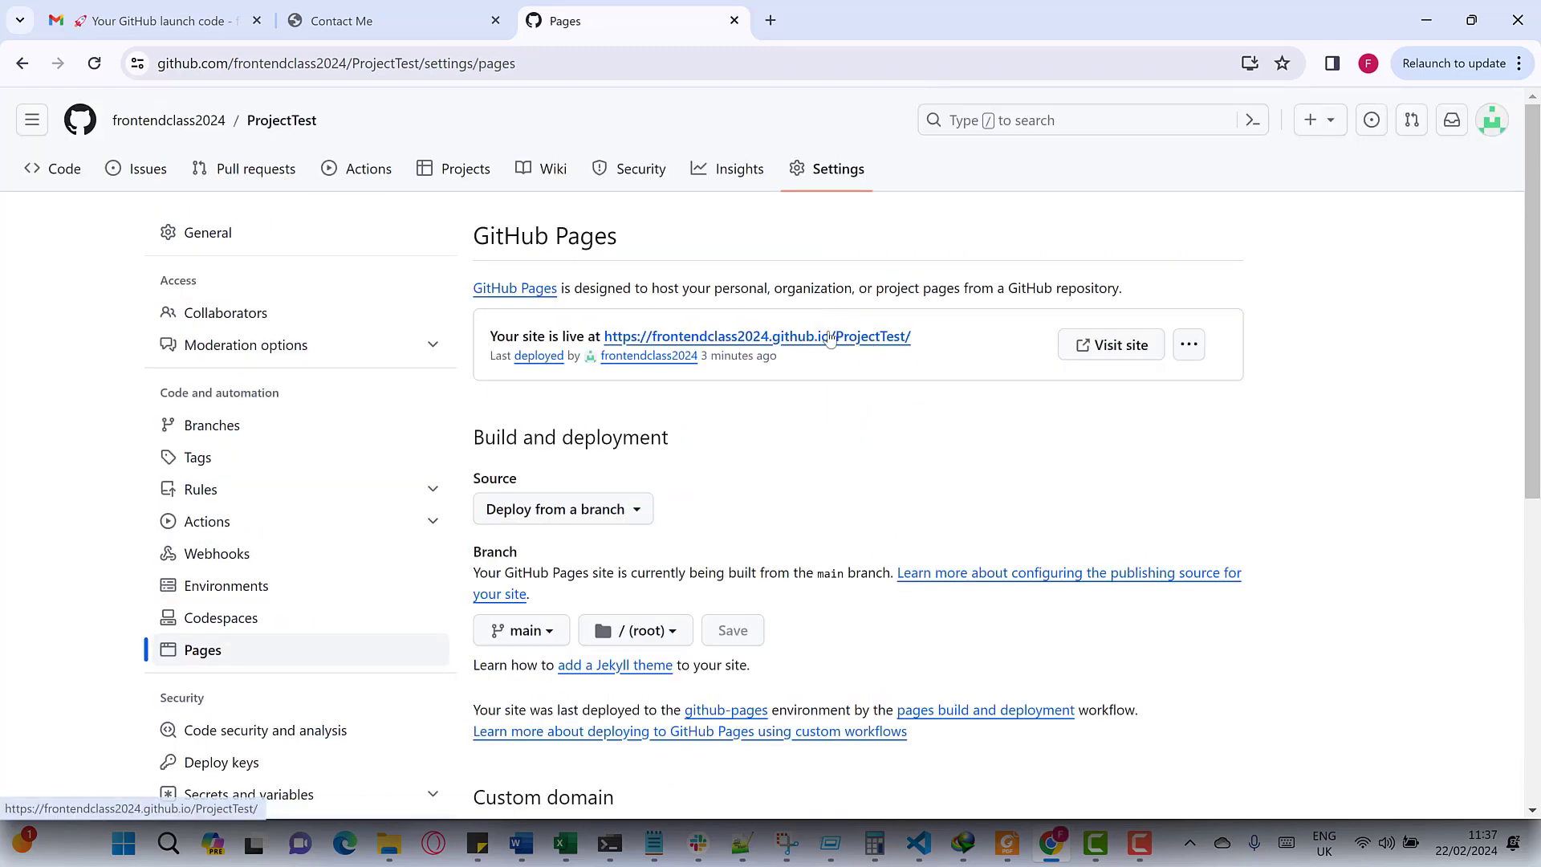
{"action": "left_click", "coordinate": [831, 337]}
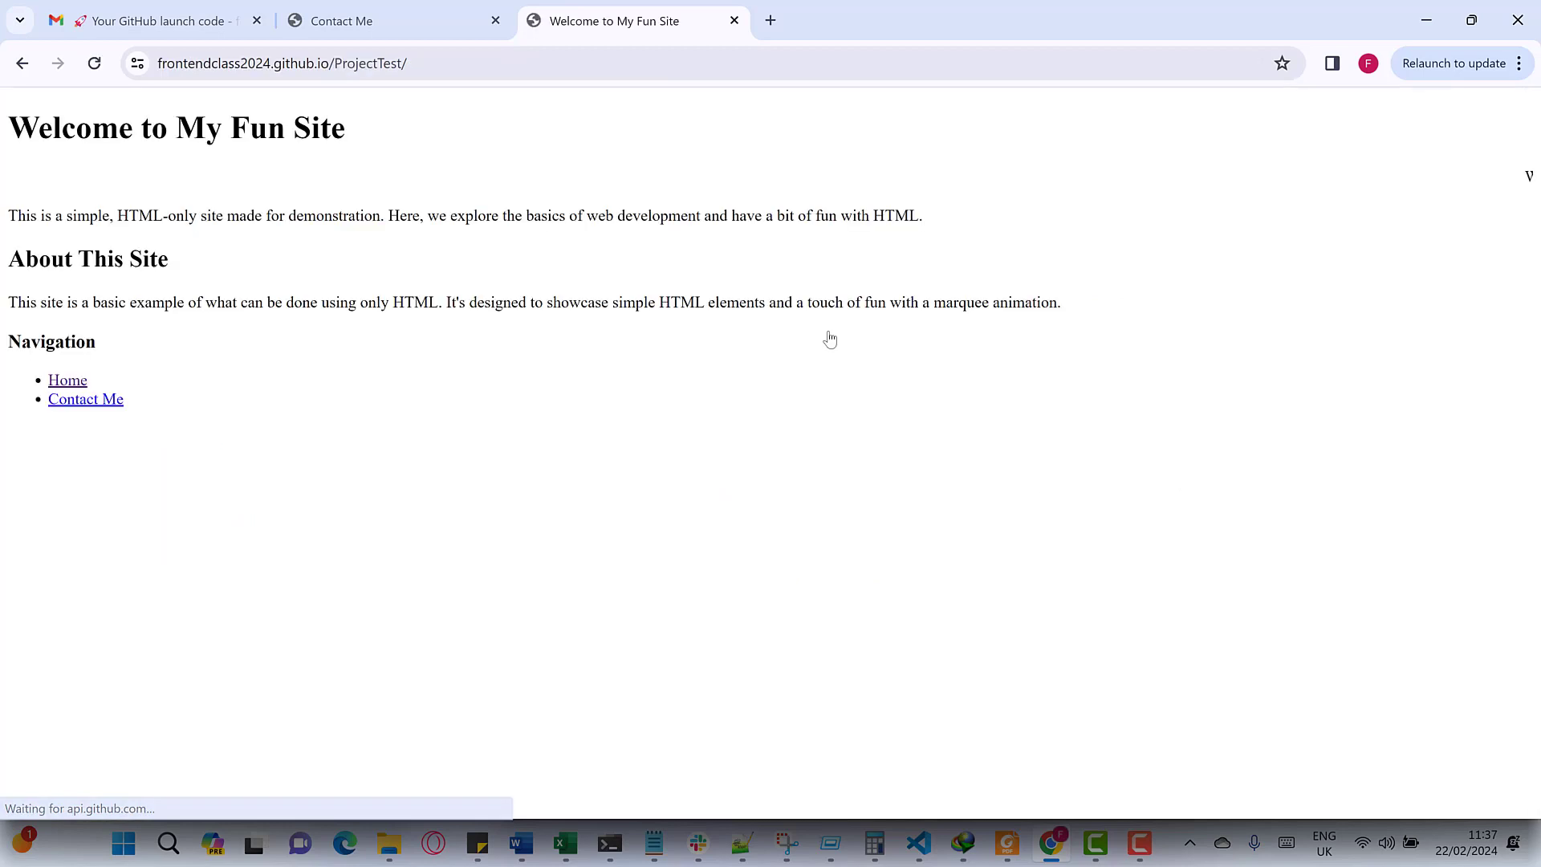
{"action": "left_click", "coordinate": [95, 66]}
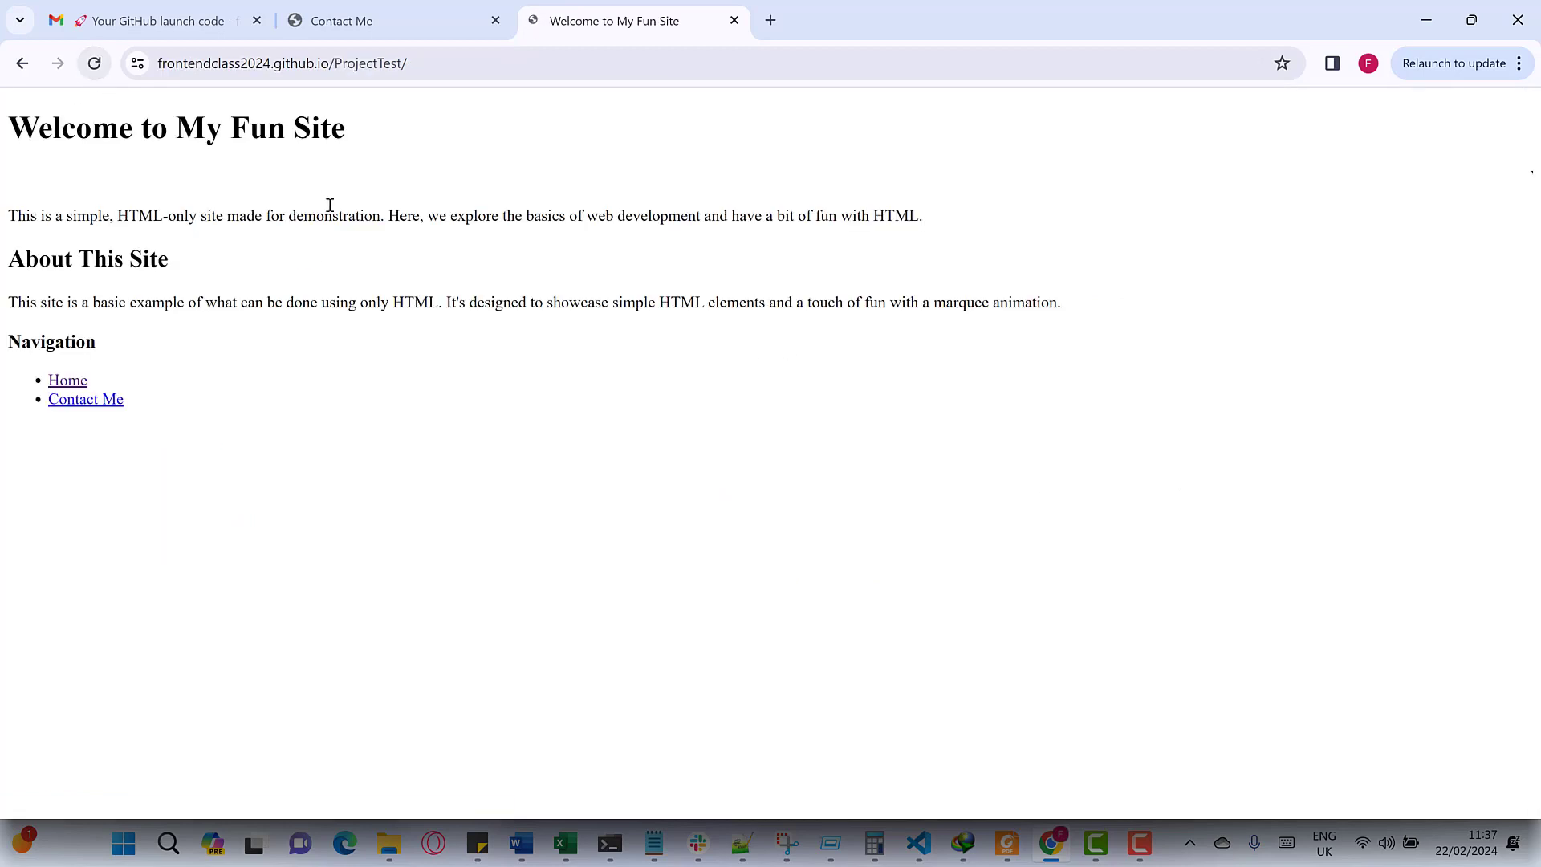
{"action": "left_click", "coordinate": [88, 399]}
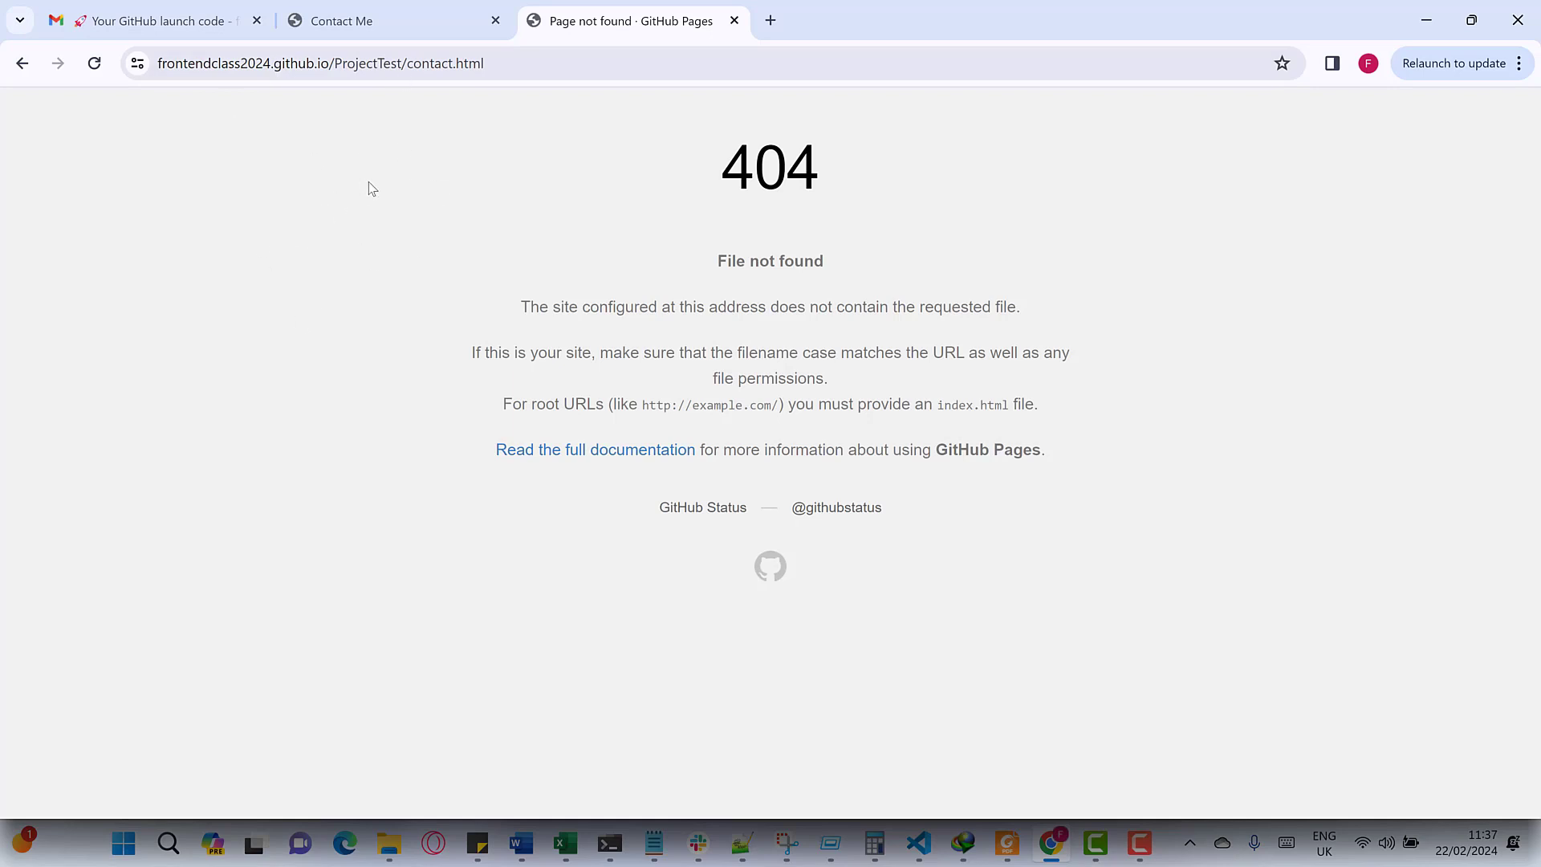
- Revisit the live contact page from Home until it loads 'Contact Me Page' instead of 404
{"action": "left_click", "coordinate": [20, 64]}
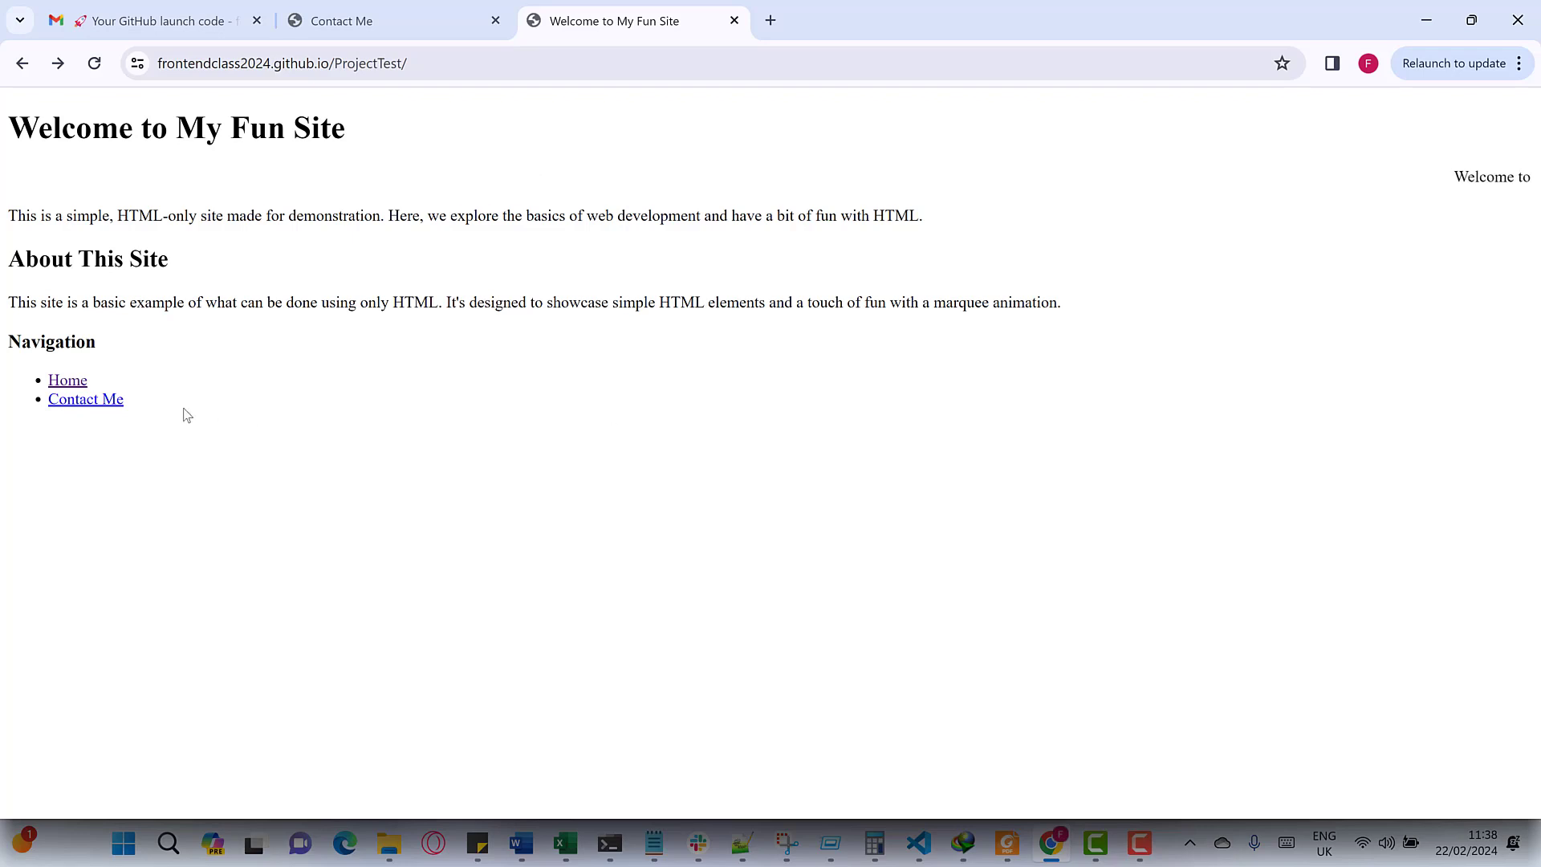
{"action": "left_click", "coordinate": [92, 411]}
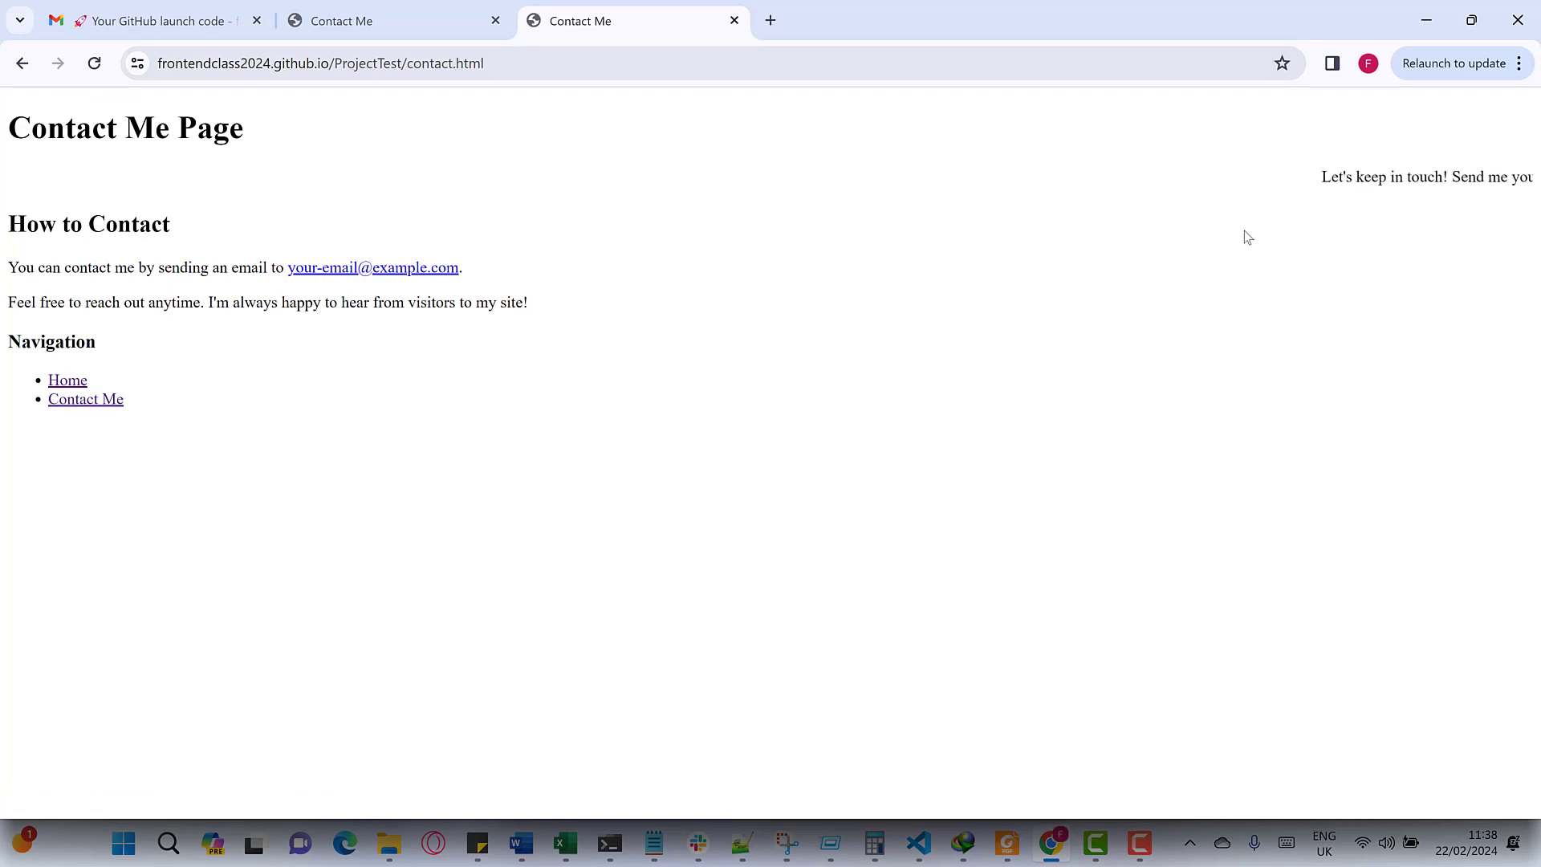
{"action": "left_click", "coordinate": [67, 380]}
{"action": "left_click", "coordinate": [75, 401]}
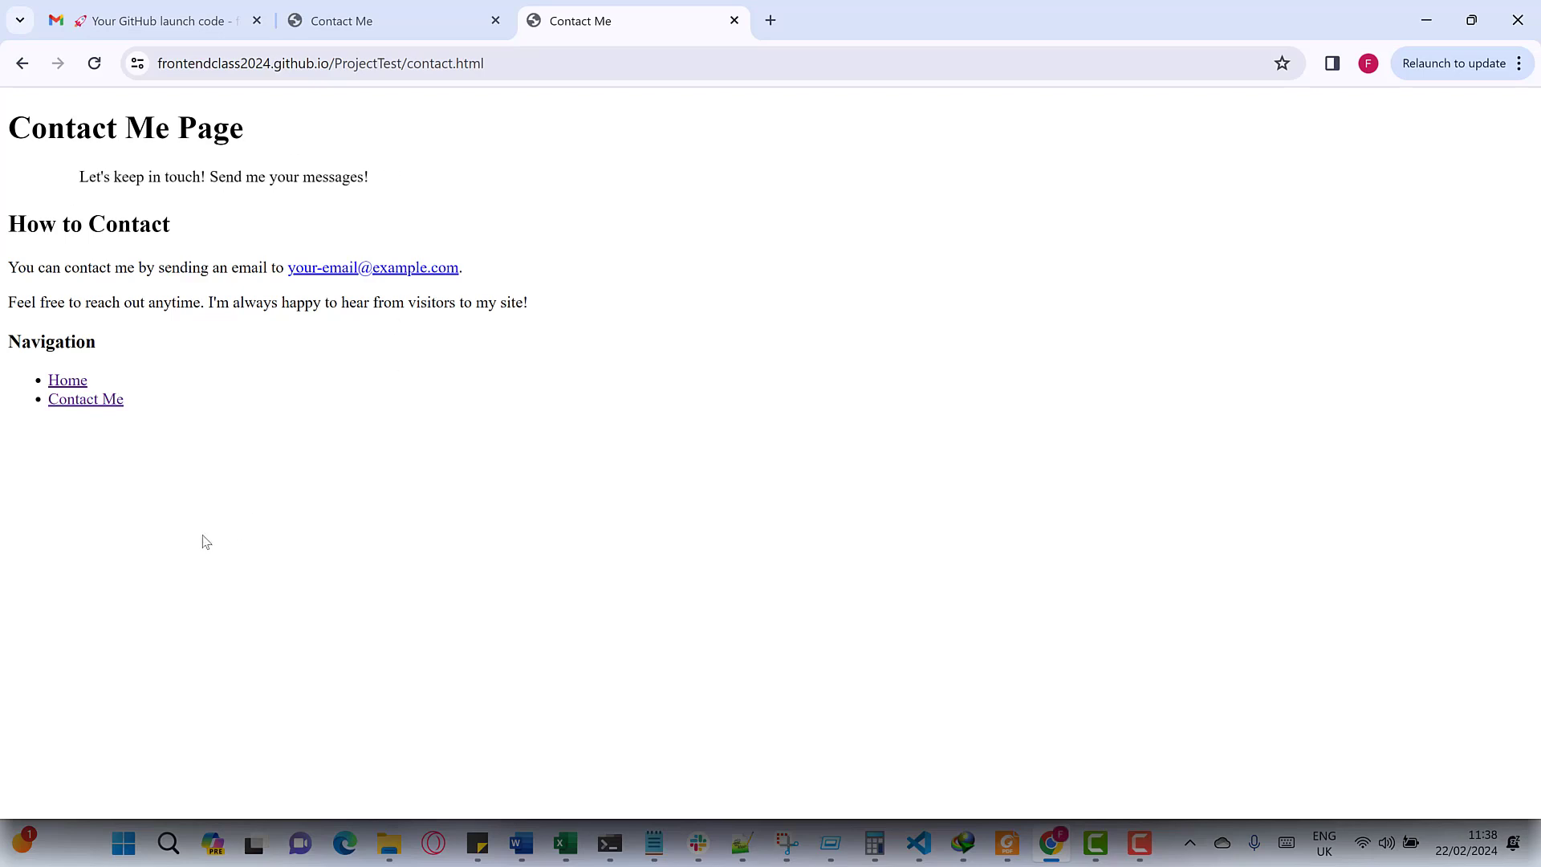
{"action": "left_click", "coordinate": [378, 66]}
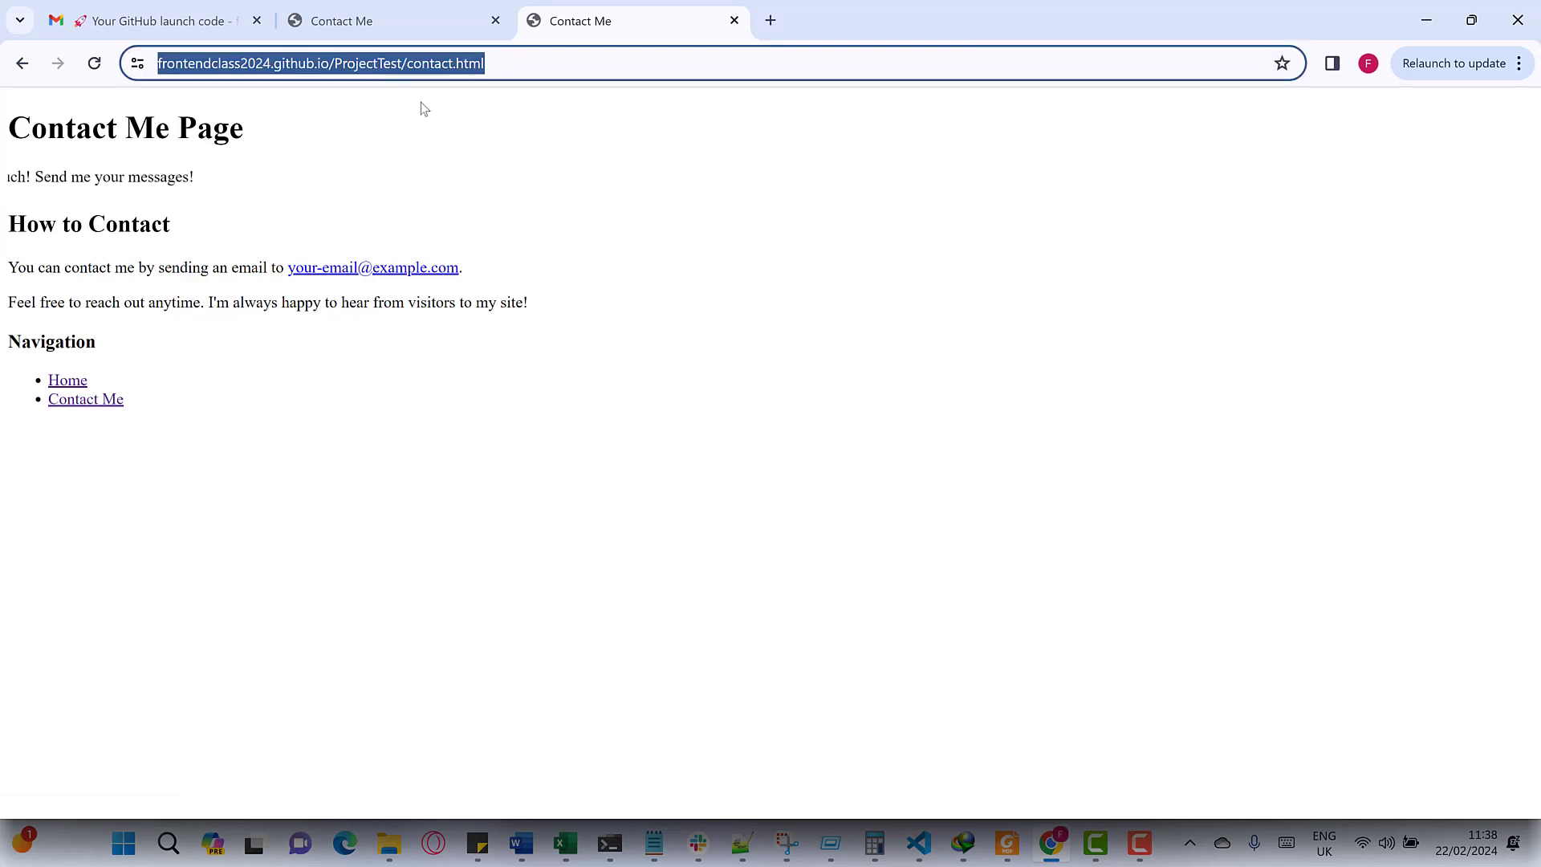
{"action": "left_click", "coordinate": [407, 21]}
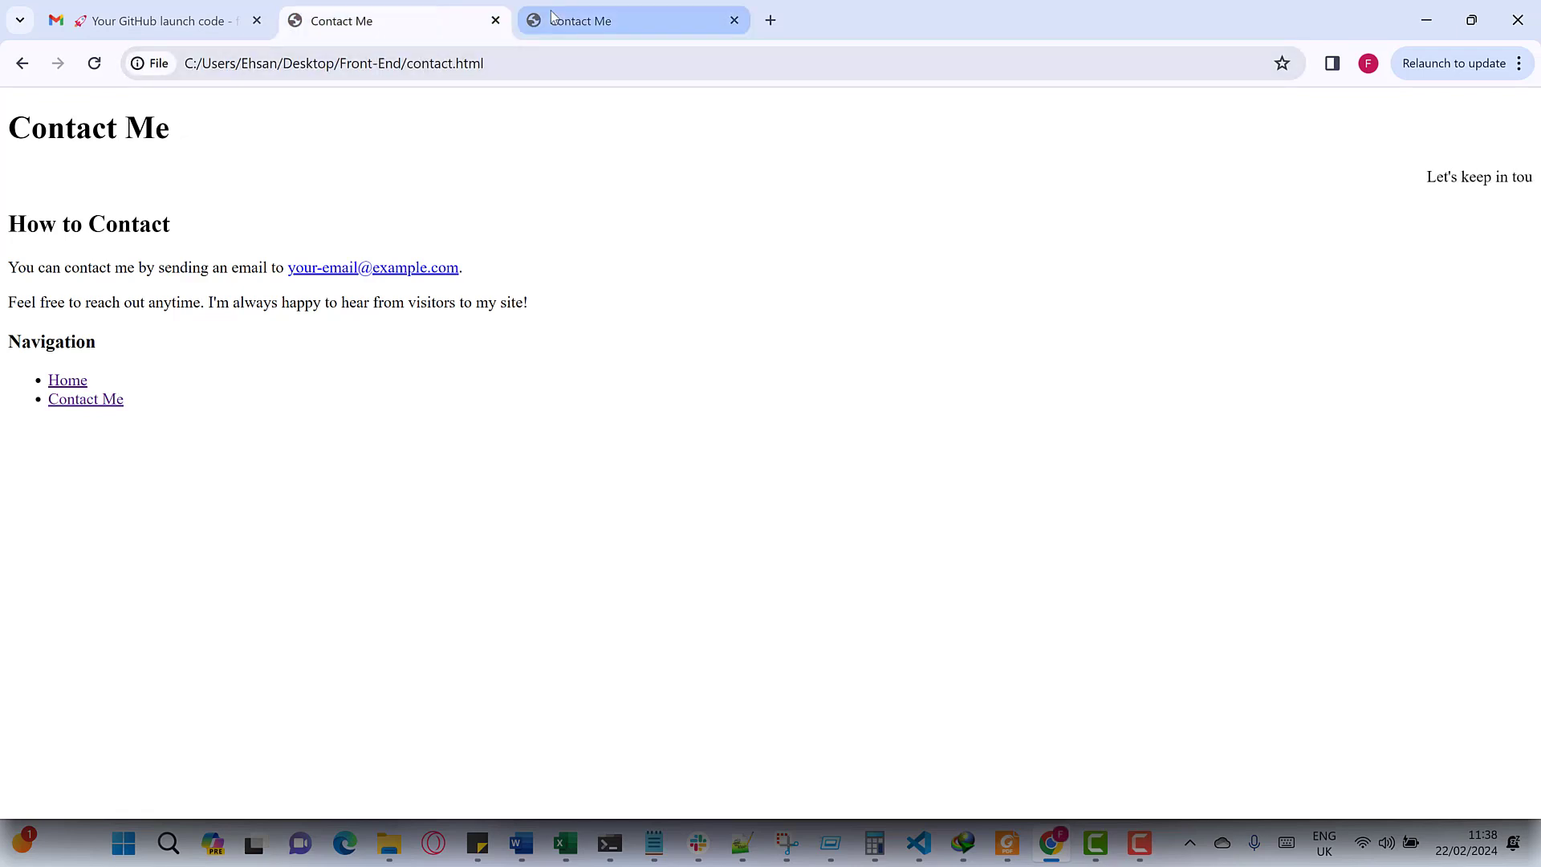
{"action": "left_click", "coordinate": [578, 22]}
- Go back through the browser history to the ProjectTest repository page on github.com
{"action": "left_click", "coordinate": [24, 63]}
{"action": "left_click", "coordinate": [24, 63]}
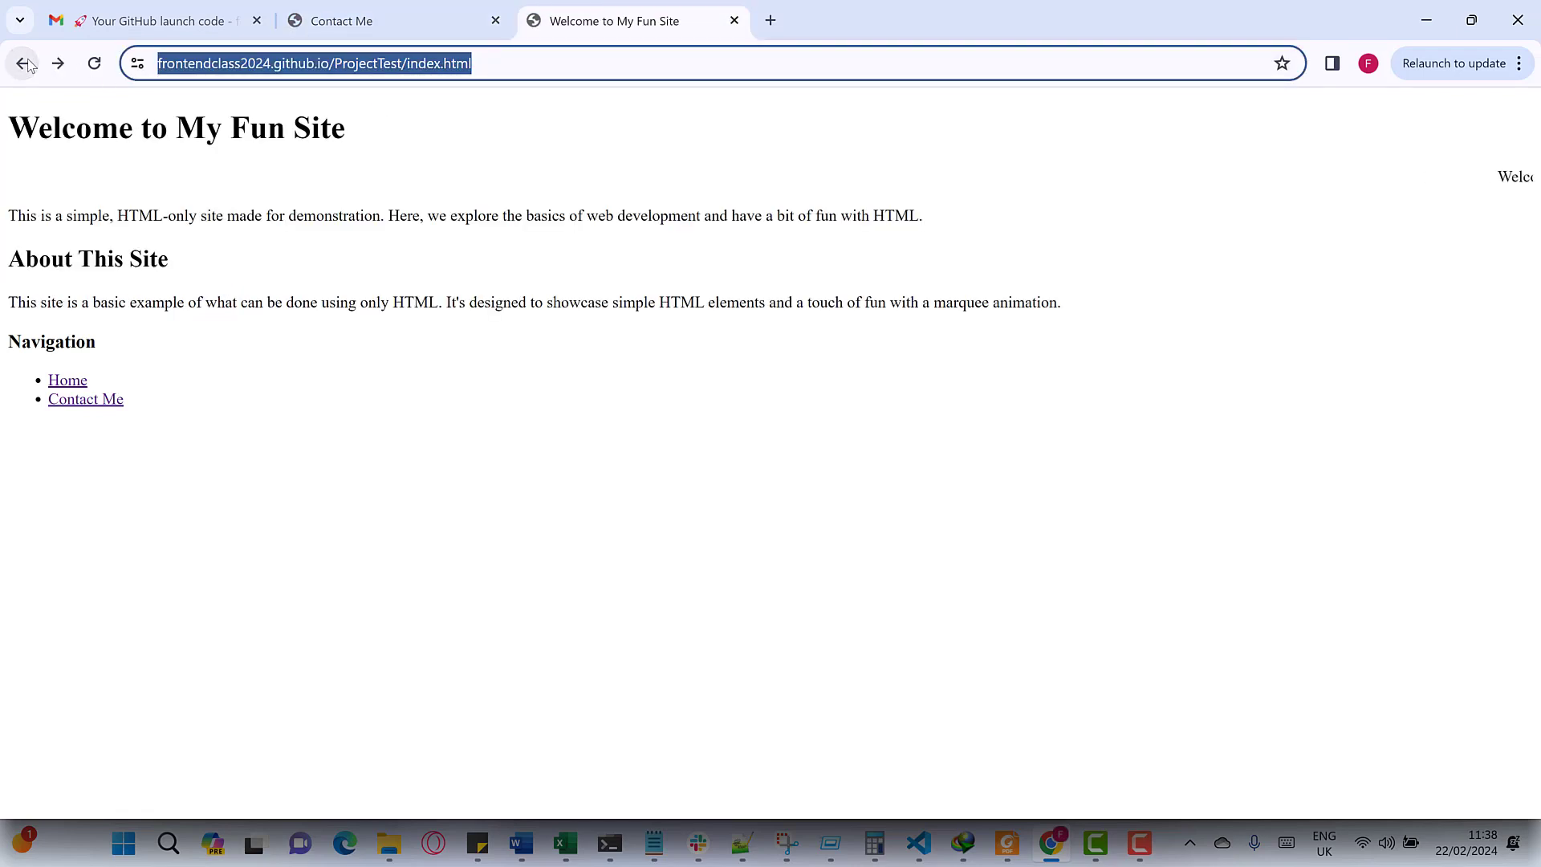
{"action": "left_click", "coordinate": [24, 63]}
{"action": "left_click", "coordinate": [24, 63]}
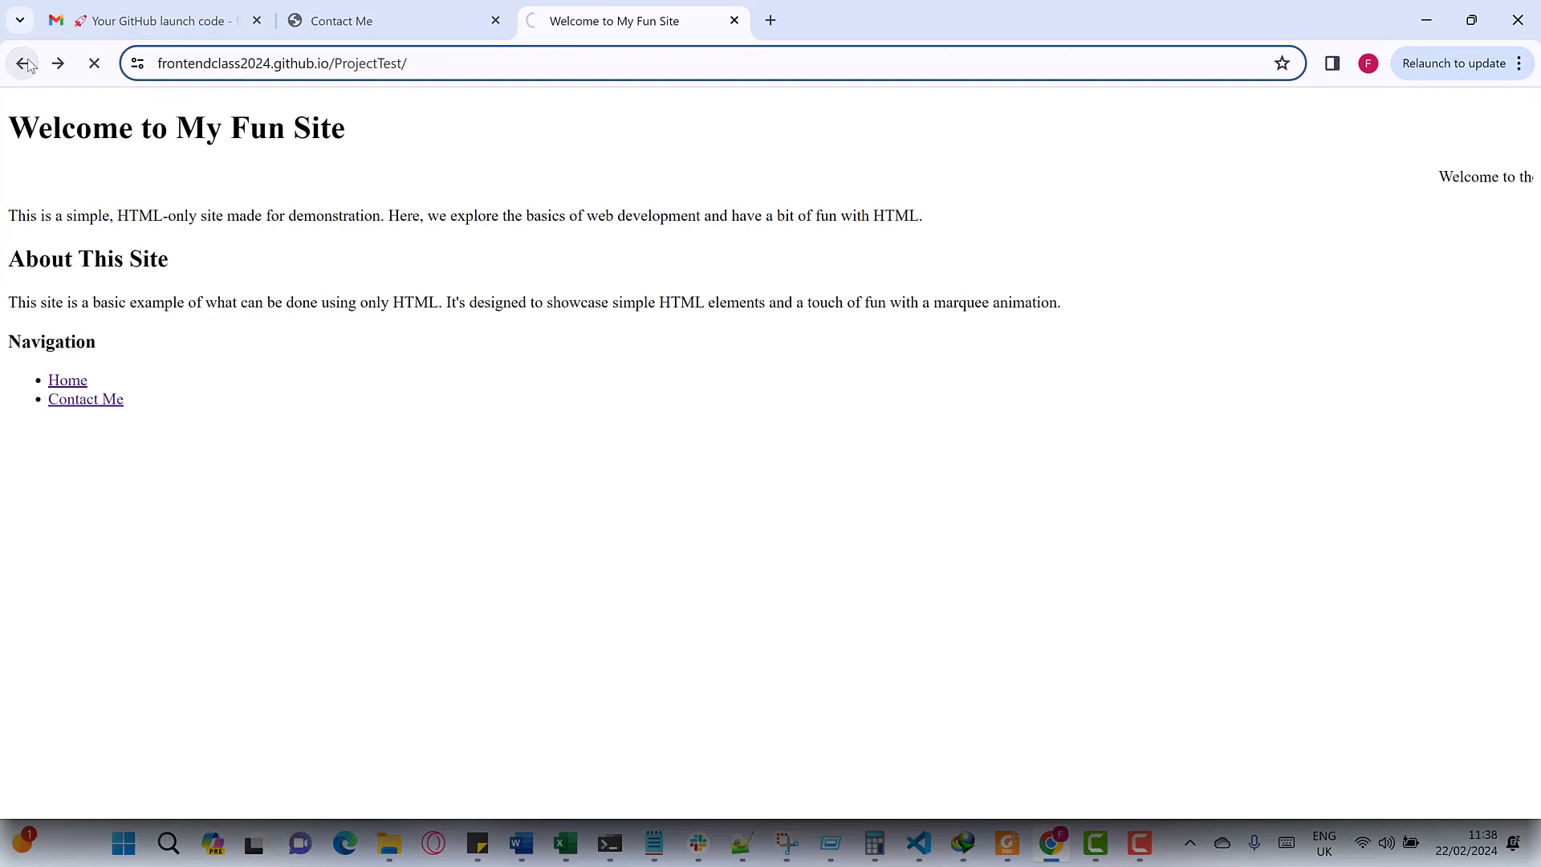
{"action": "left_click", "coordinate": [24, 64]}
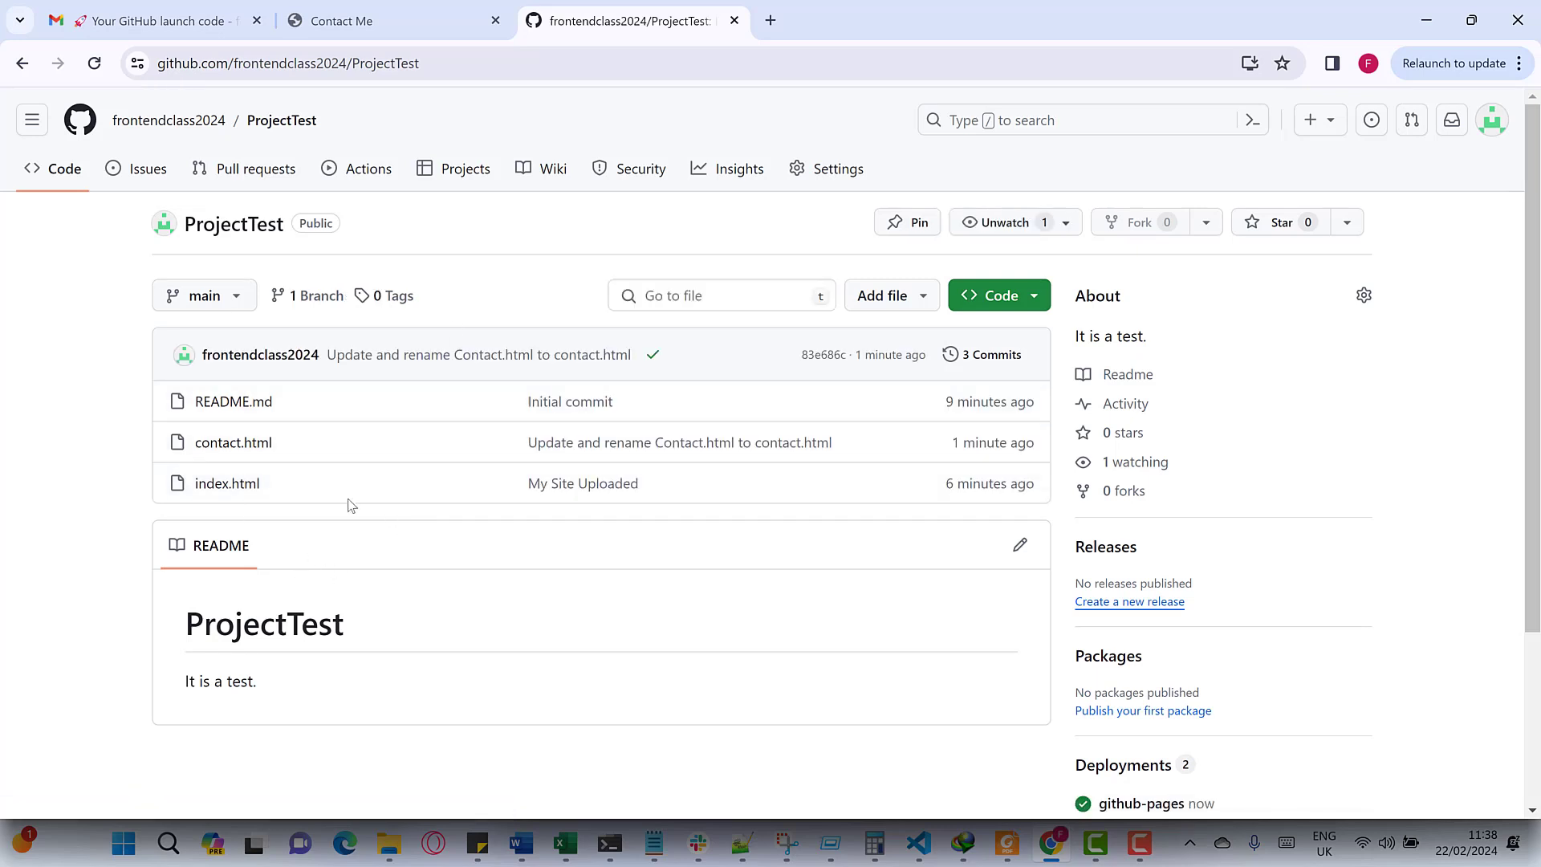
- Review ProjectTest's Pages settings and the committed contact.html, then return to blog.html in VS Code
{"action": "left_click", "coordinate": [399, 62]}
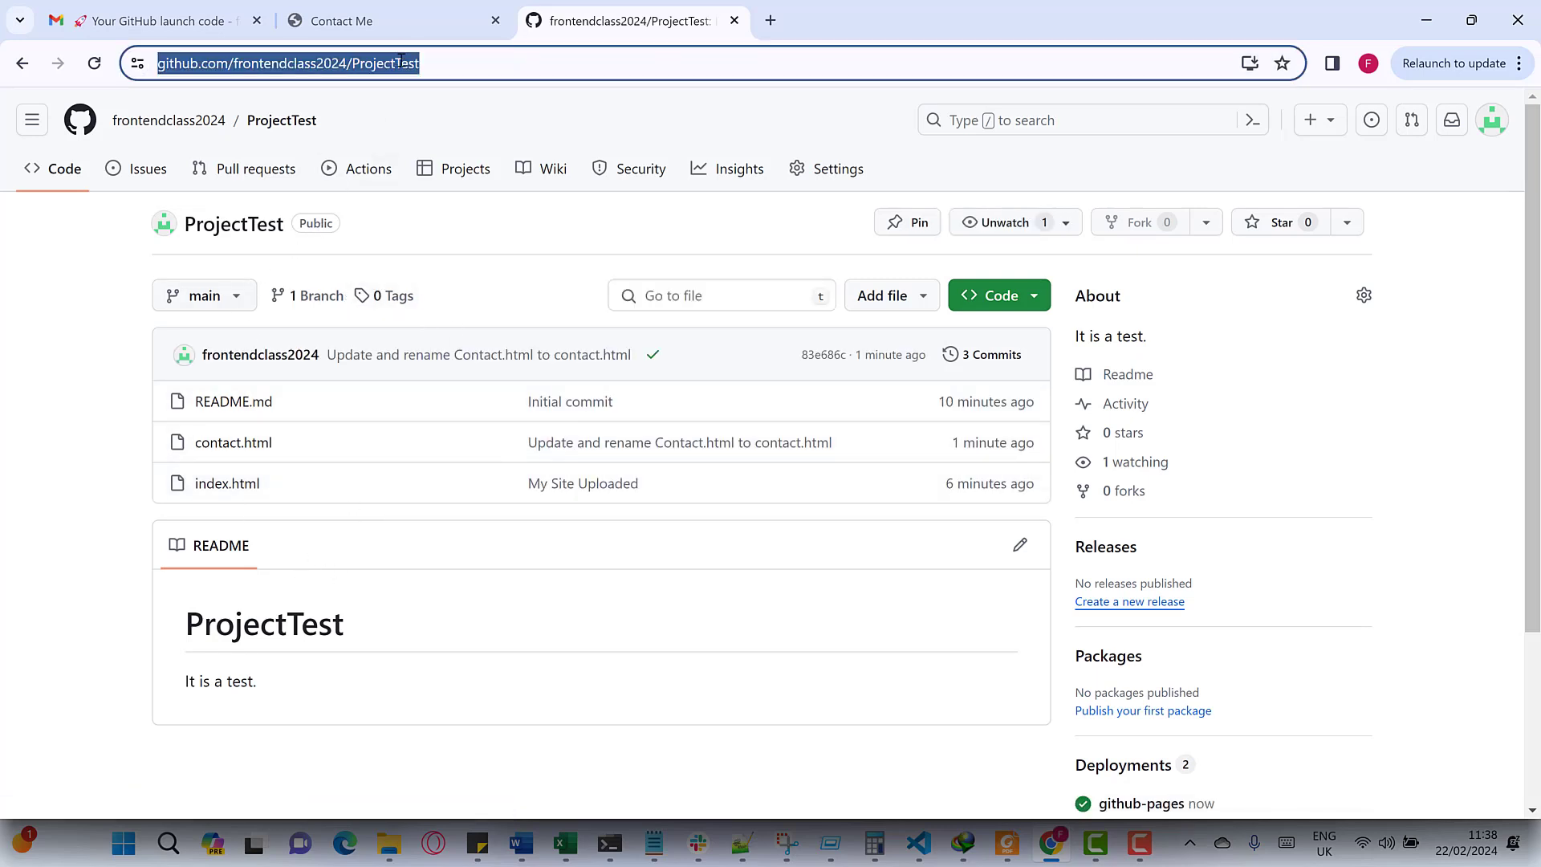
{"action": "left_click", "coordinate": [822, 167]}
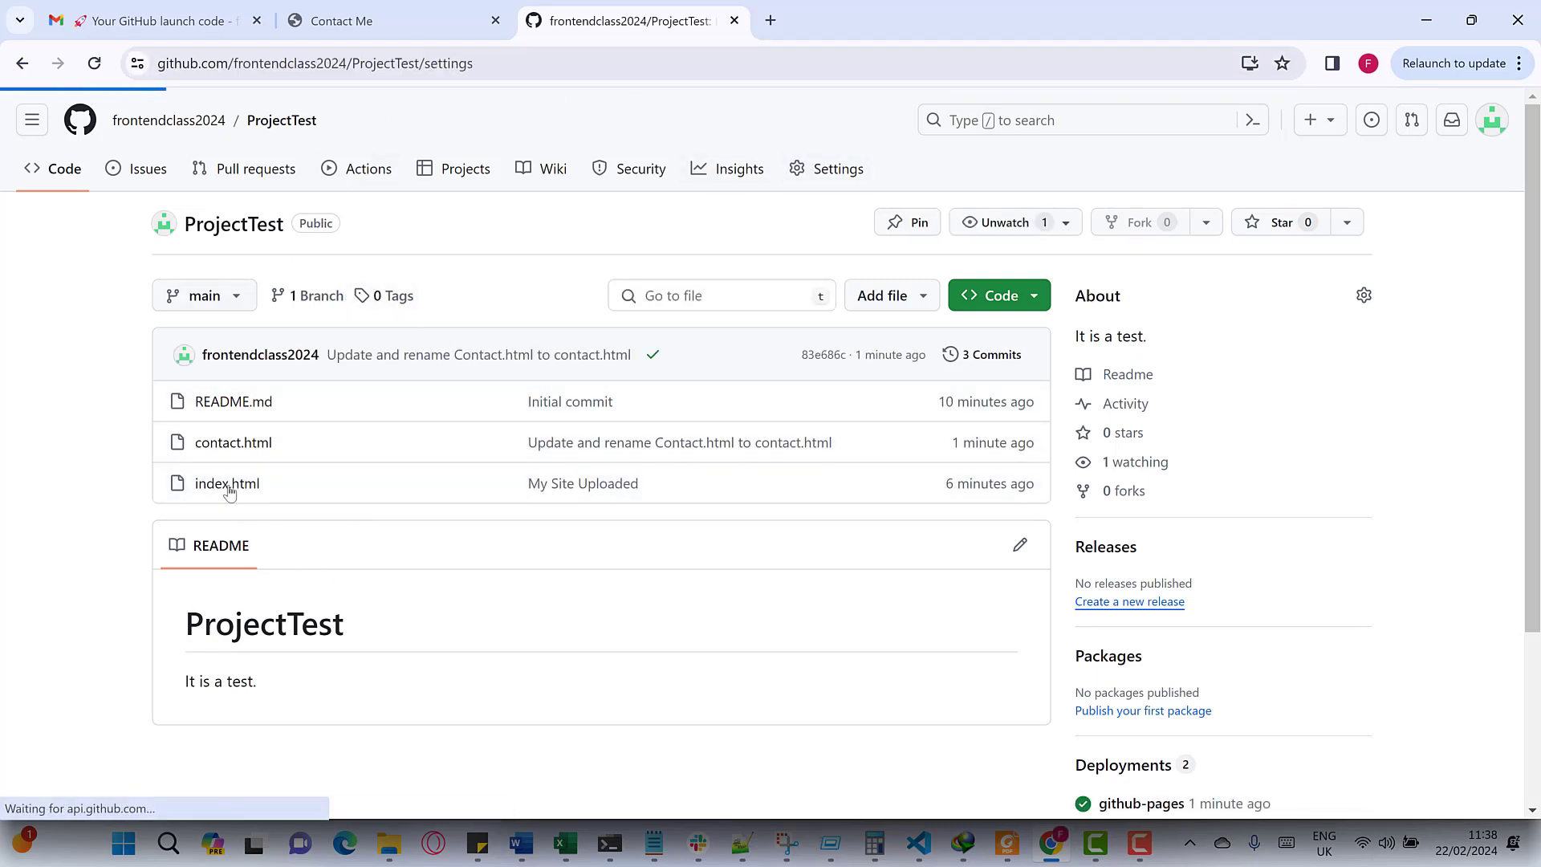
{"action": "left_click", "coordinate": [211, 653]}
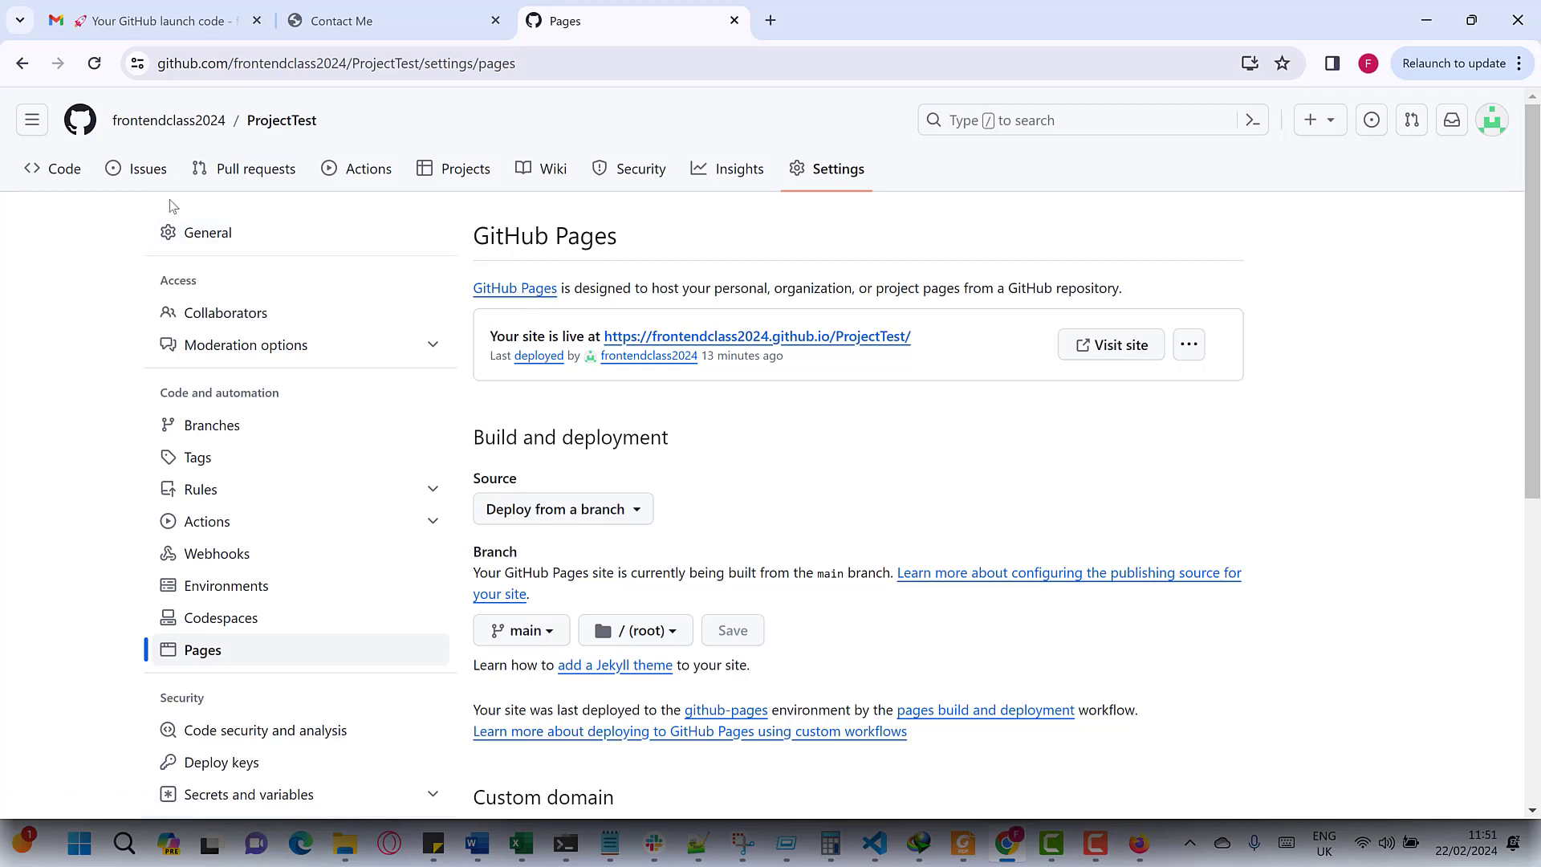
{"action": "left_click", "coordinate": [67, 178]}
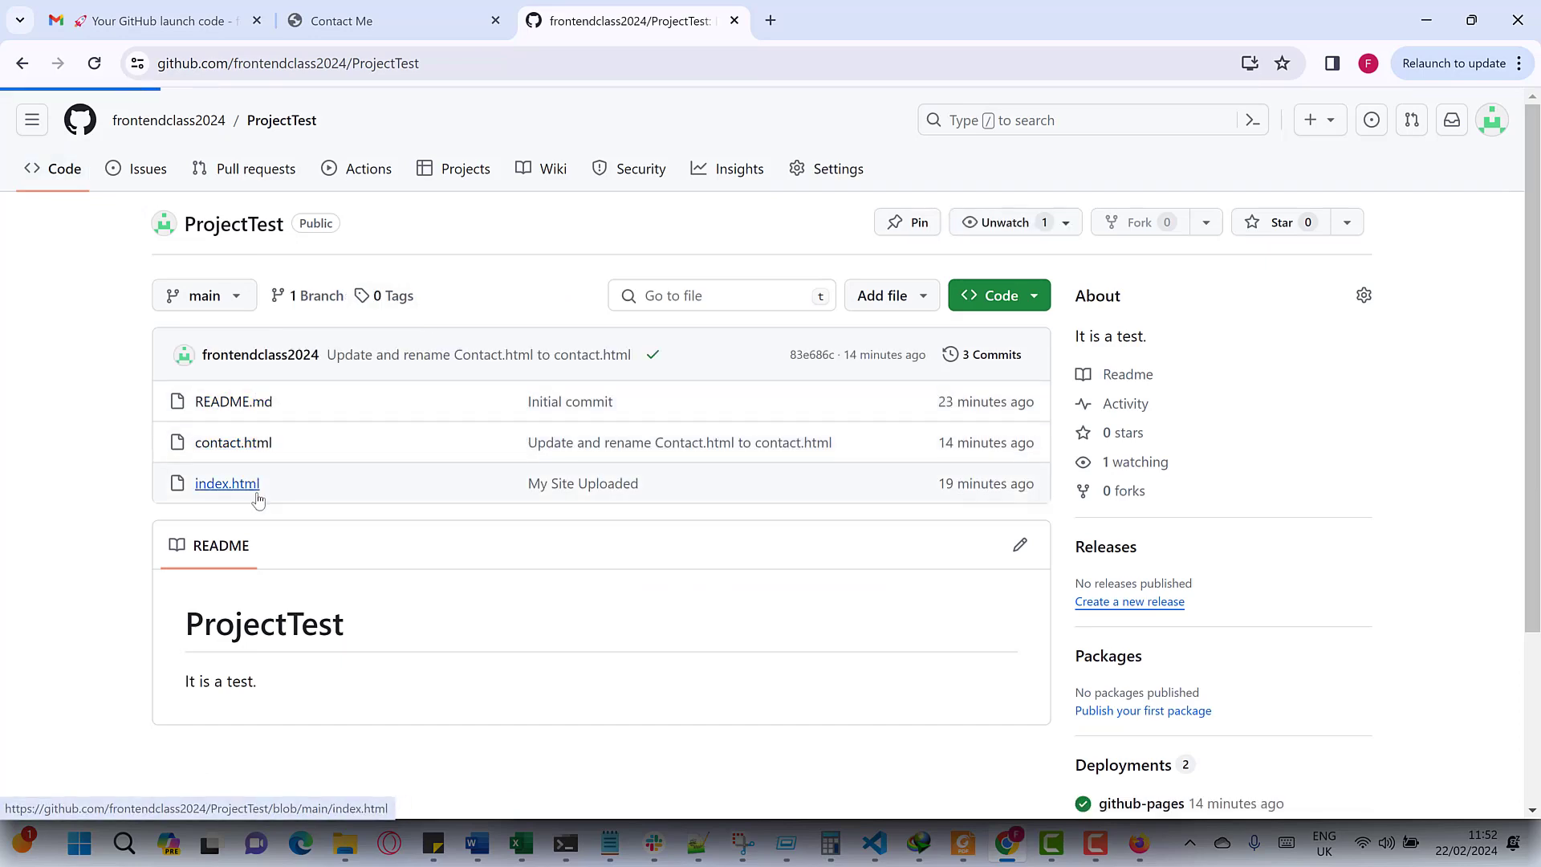
{"action": "left_click", "coordinate": [223, 491]}
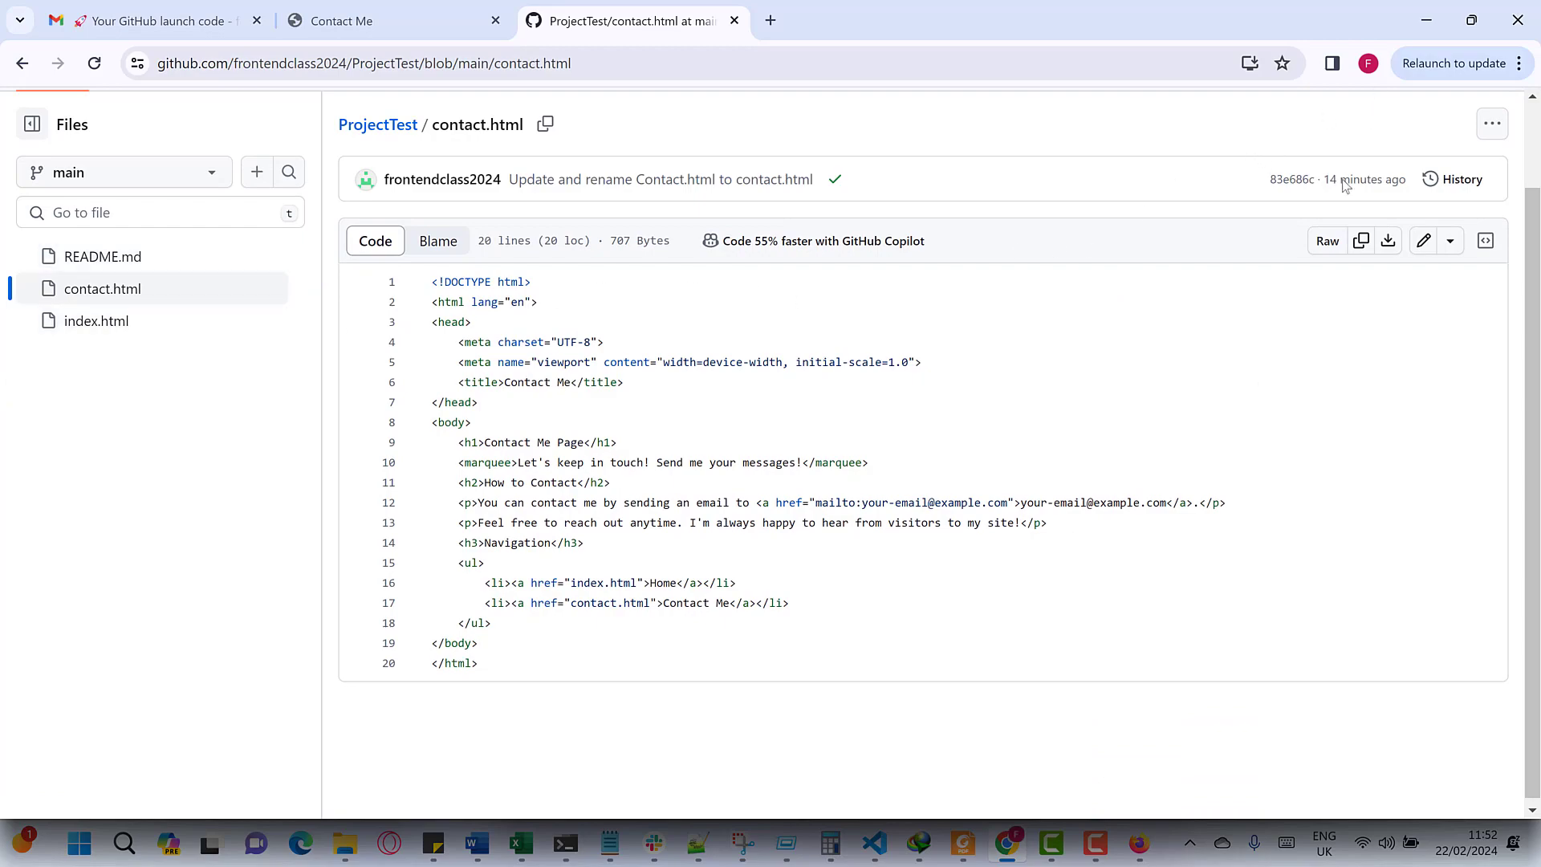
{"action": "left_click", "coordinate": [872, 843]}
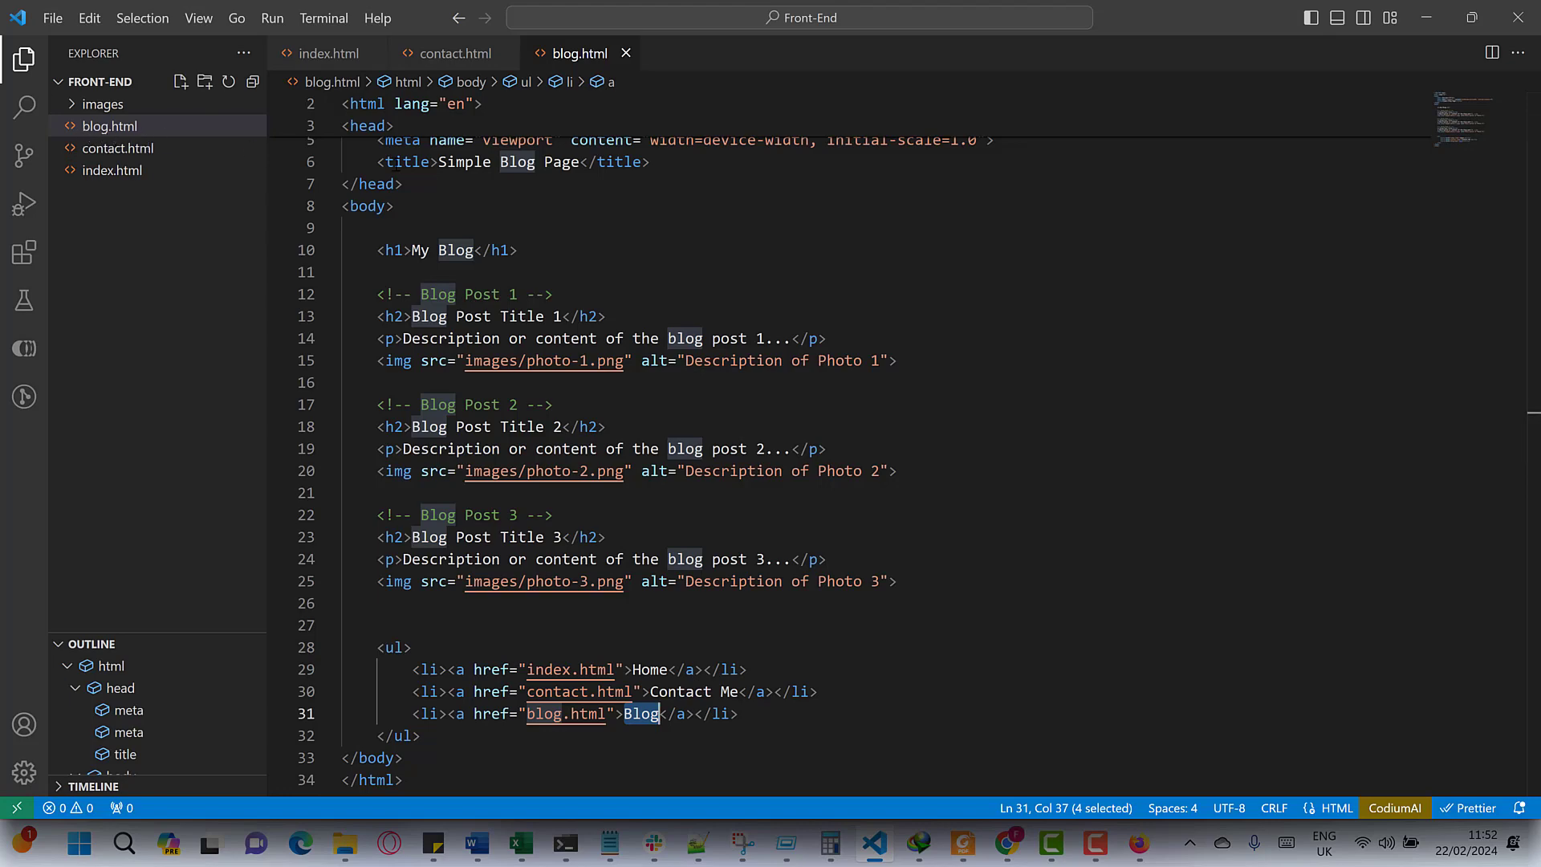
- Inspect blog.html's three posts and their images/photo-1.png to photo-3.png paths in the images folder
{"action": "scroll", "coordinate": [627, 348], "scroll_direction": "up", "scroll_amount": 1}
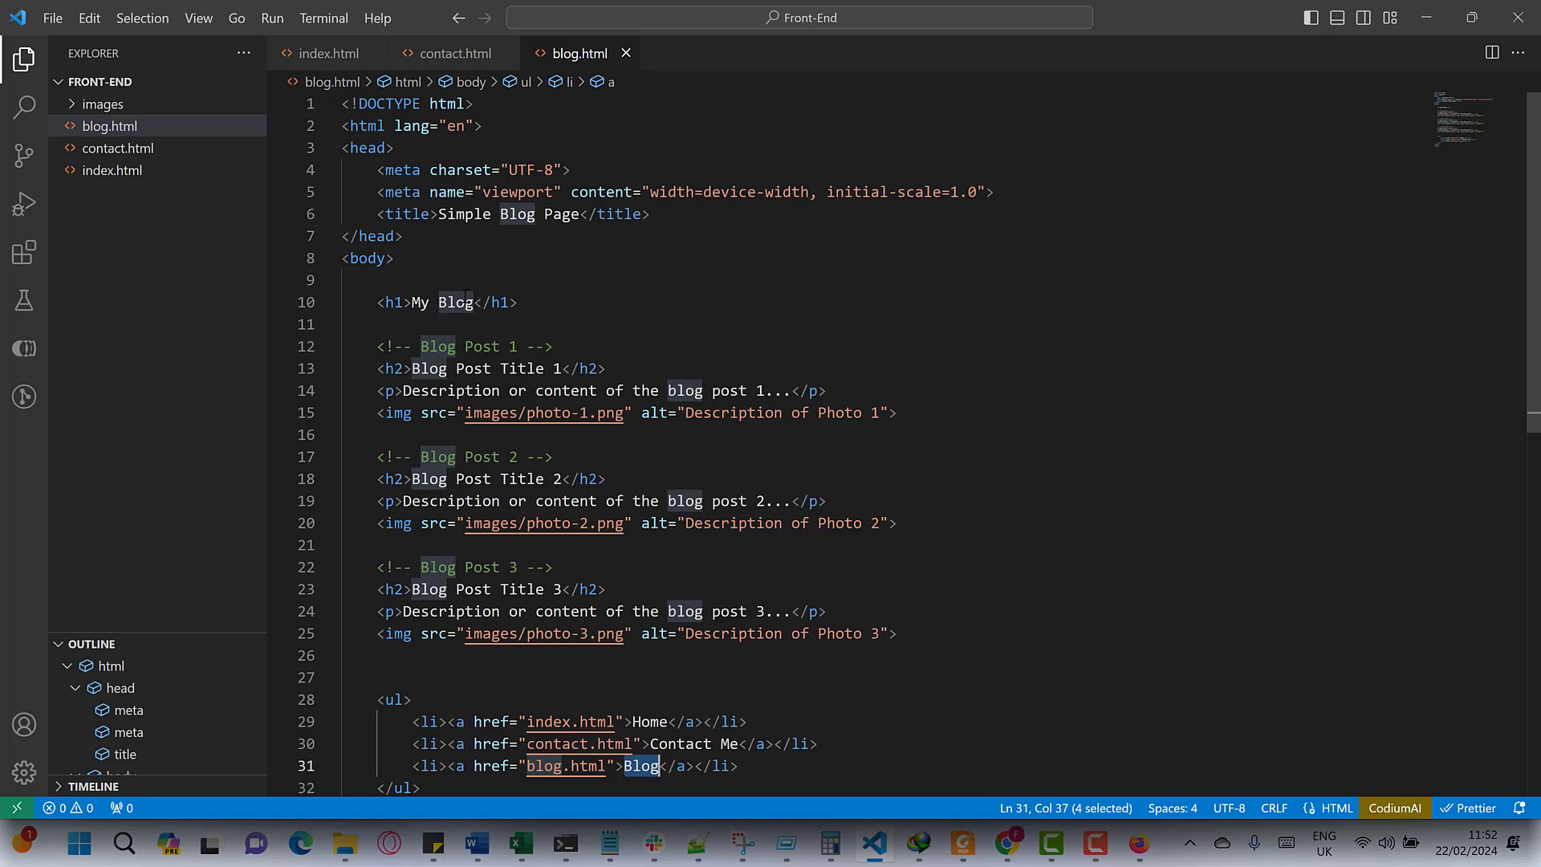
{"action": "left_click_drag", "start_coordinate": [377, 301], "coordinate": [541, 291]}
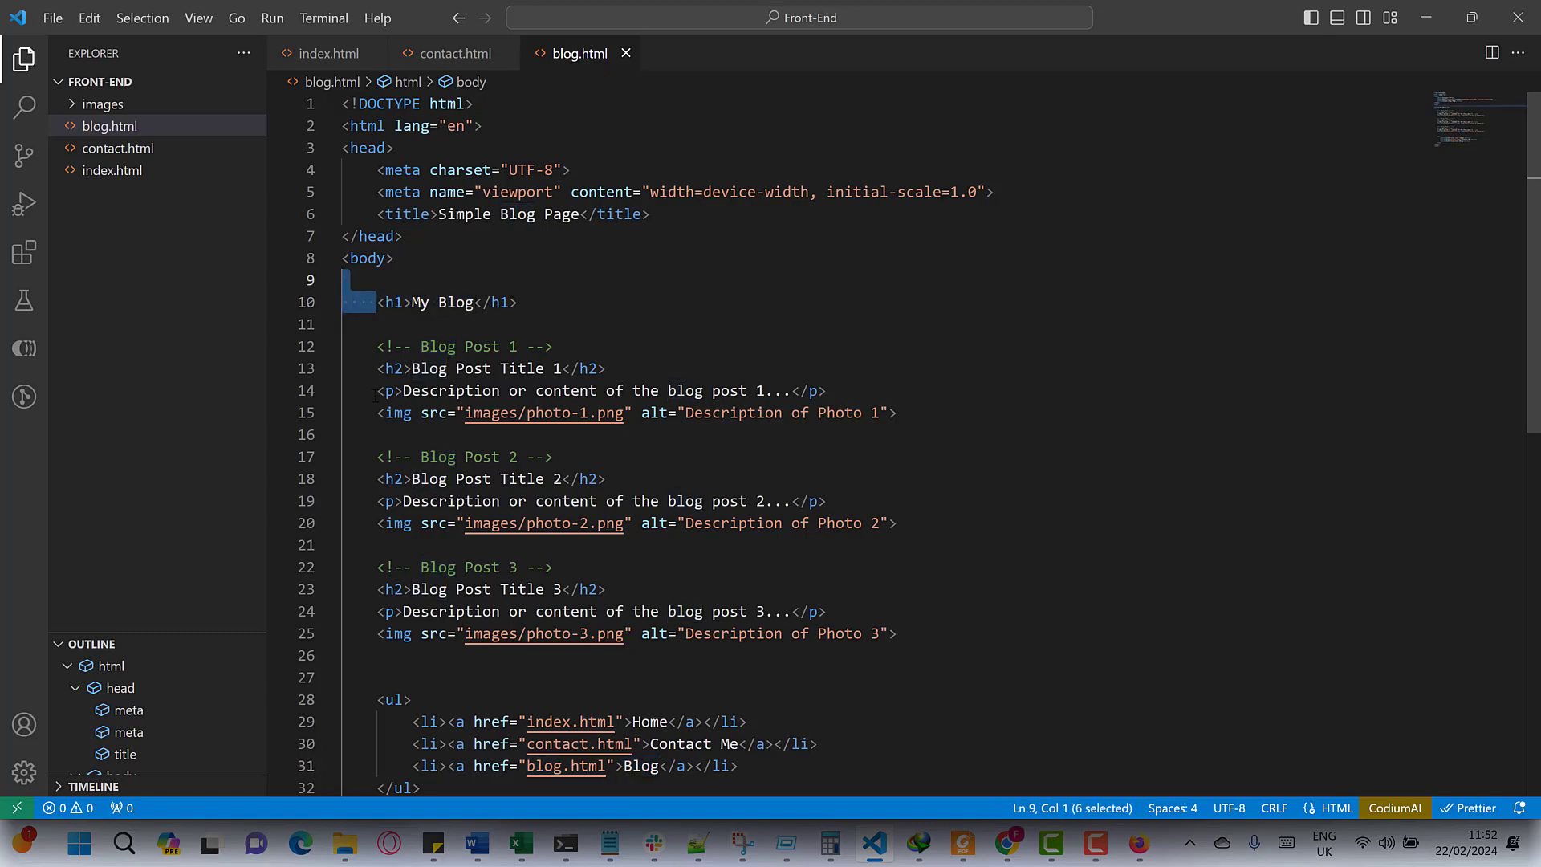
{"action": "left_click_drag", "start_coordinate": [372, 413], "coordinate": [888, 412]}
{"action": "left_click", "coordinate": [487, 425]}
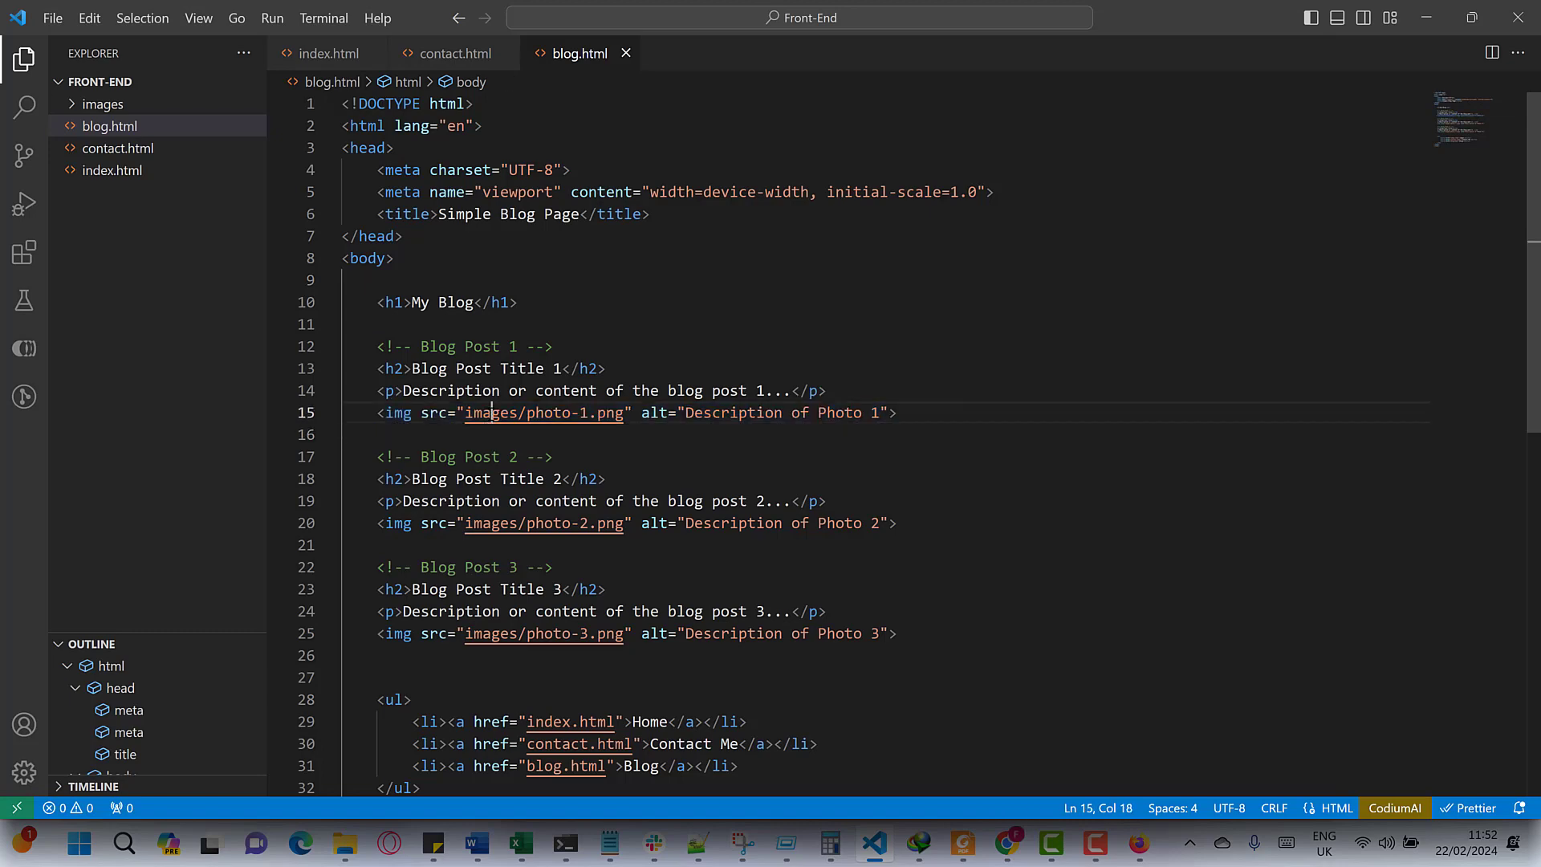
{"action": "double_click", "coordinate": [487, 426]}
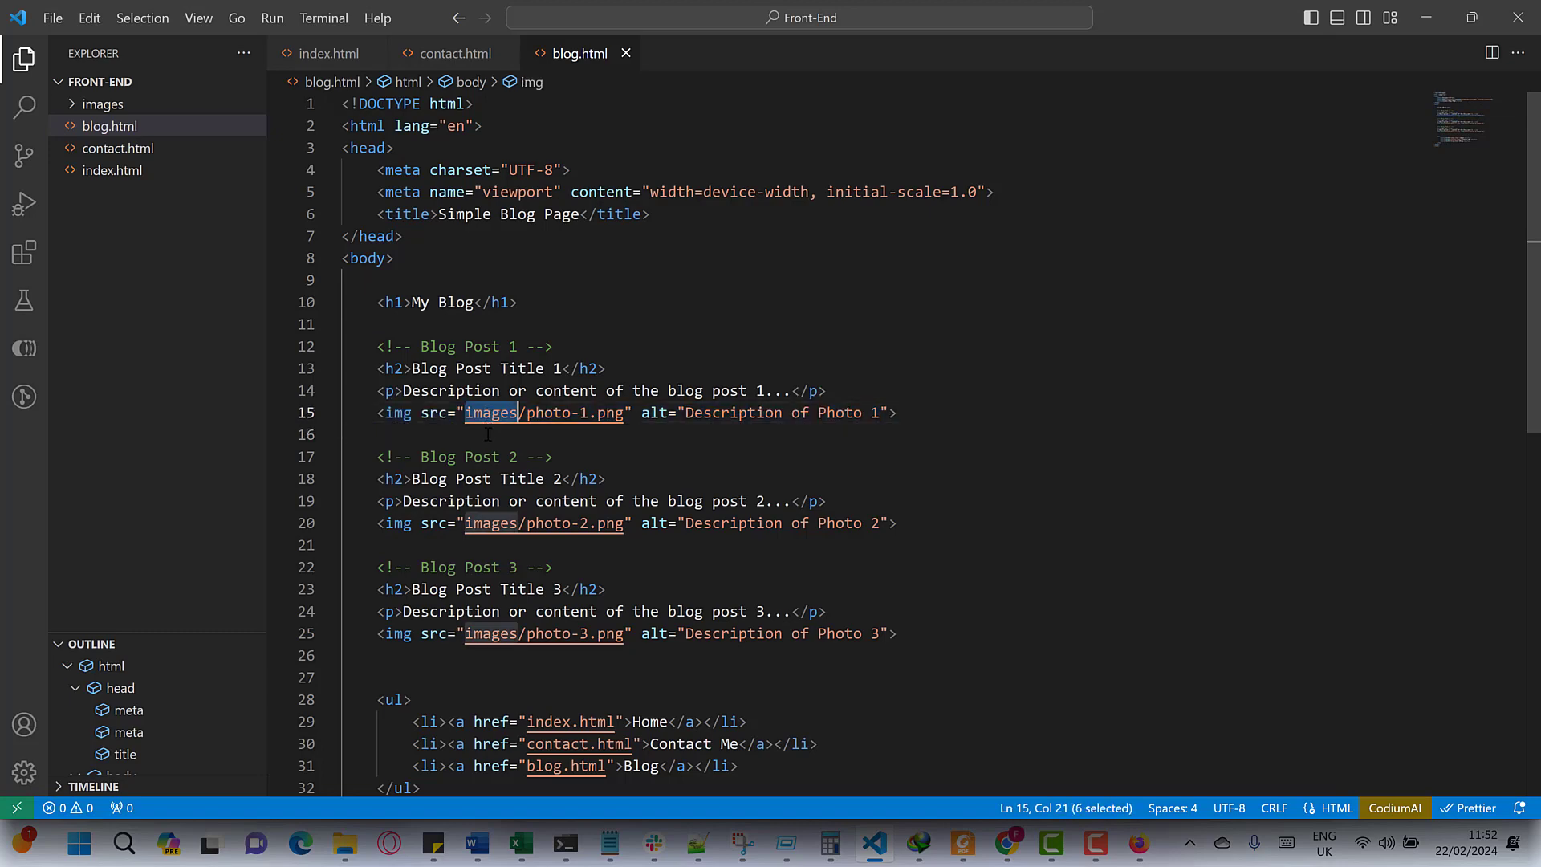
{"action": "double_click", "coordinate": [561, 414]}
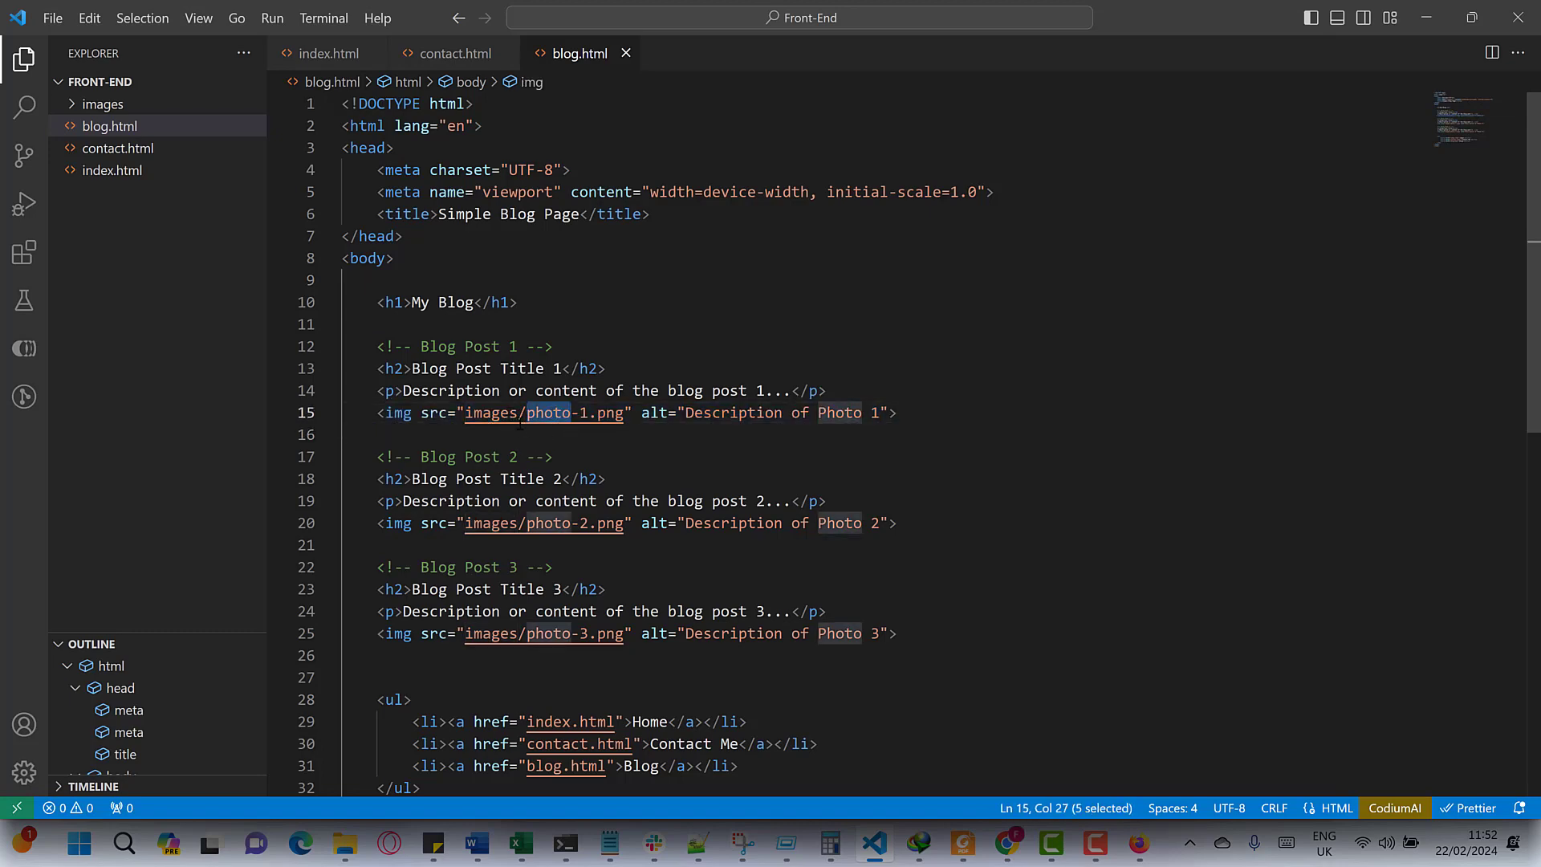
{"action": "double_click", "coordinate": [609, 415]}
{"action": "double_click", "coordinate": [552, 522]}
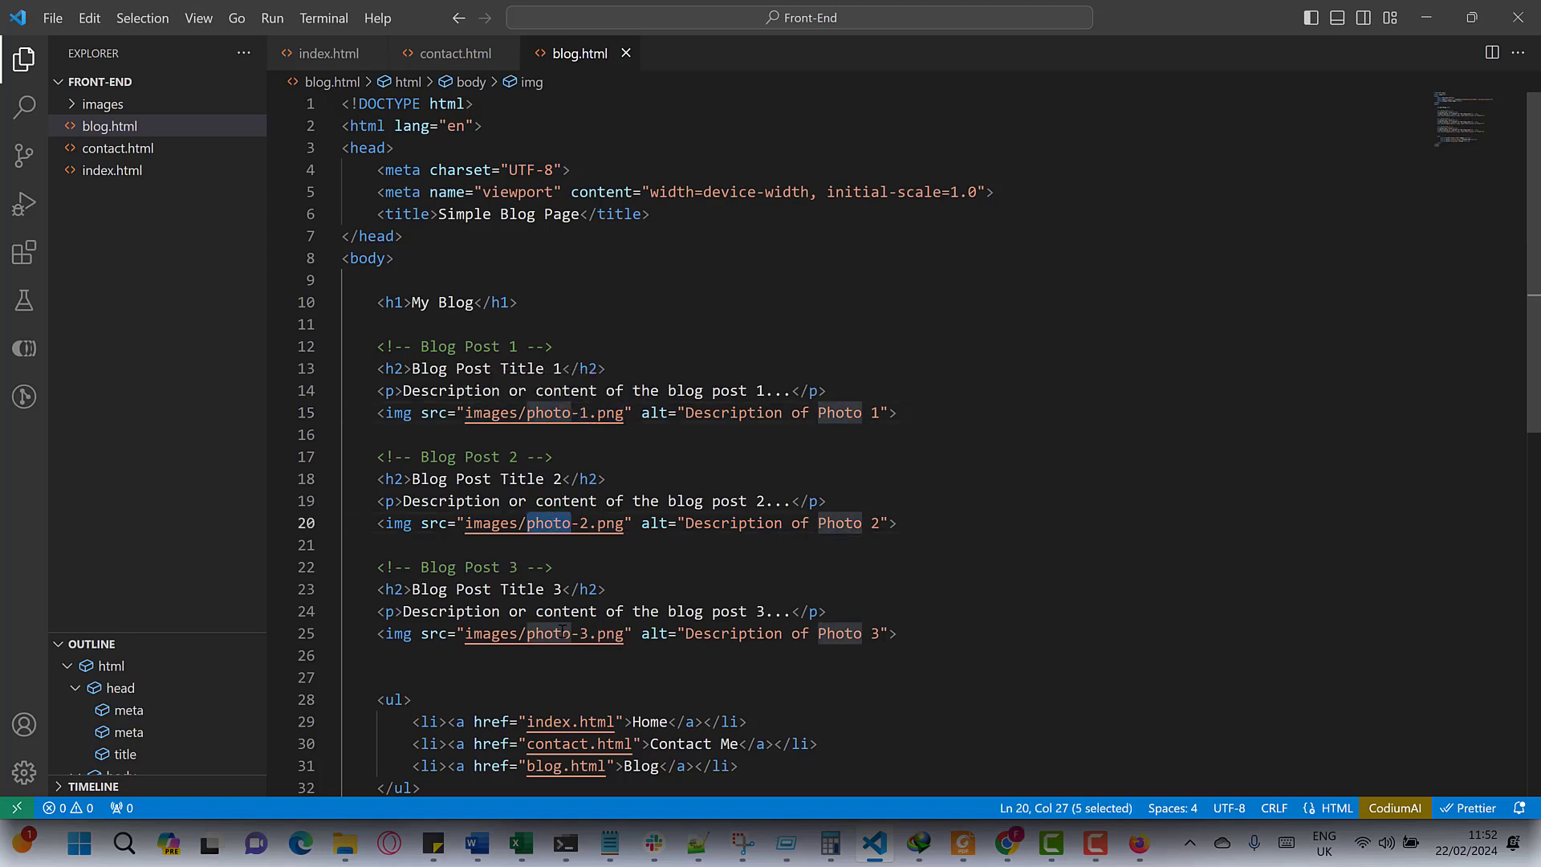
{"action": "left_click_drag", "start_coordinate": [899, 634], "coordinate": [360, 368]}
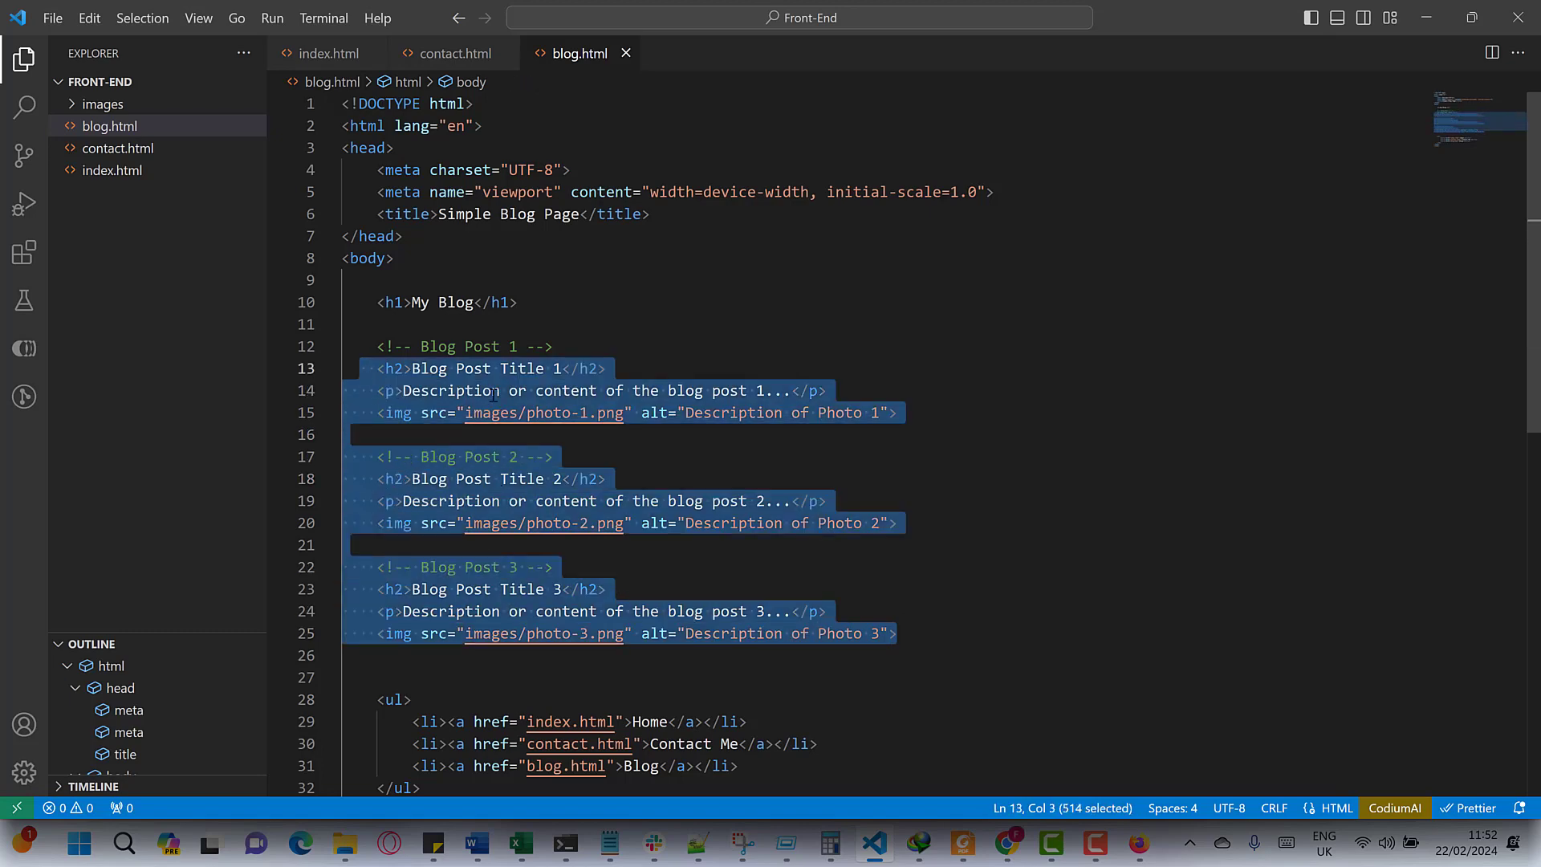
{"action": "left_click", "coordinate": [86, 105]}
{"action": "left_click", "coordinate": [88, 106]}
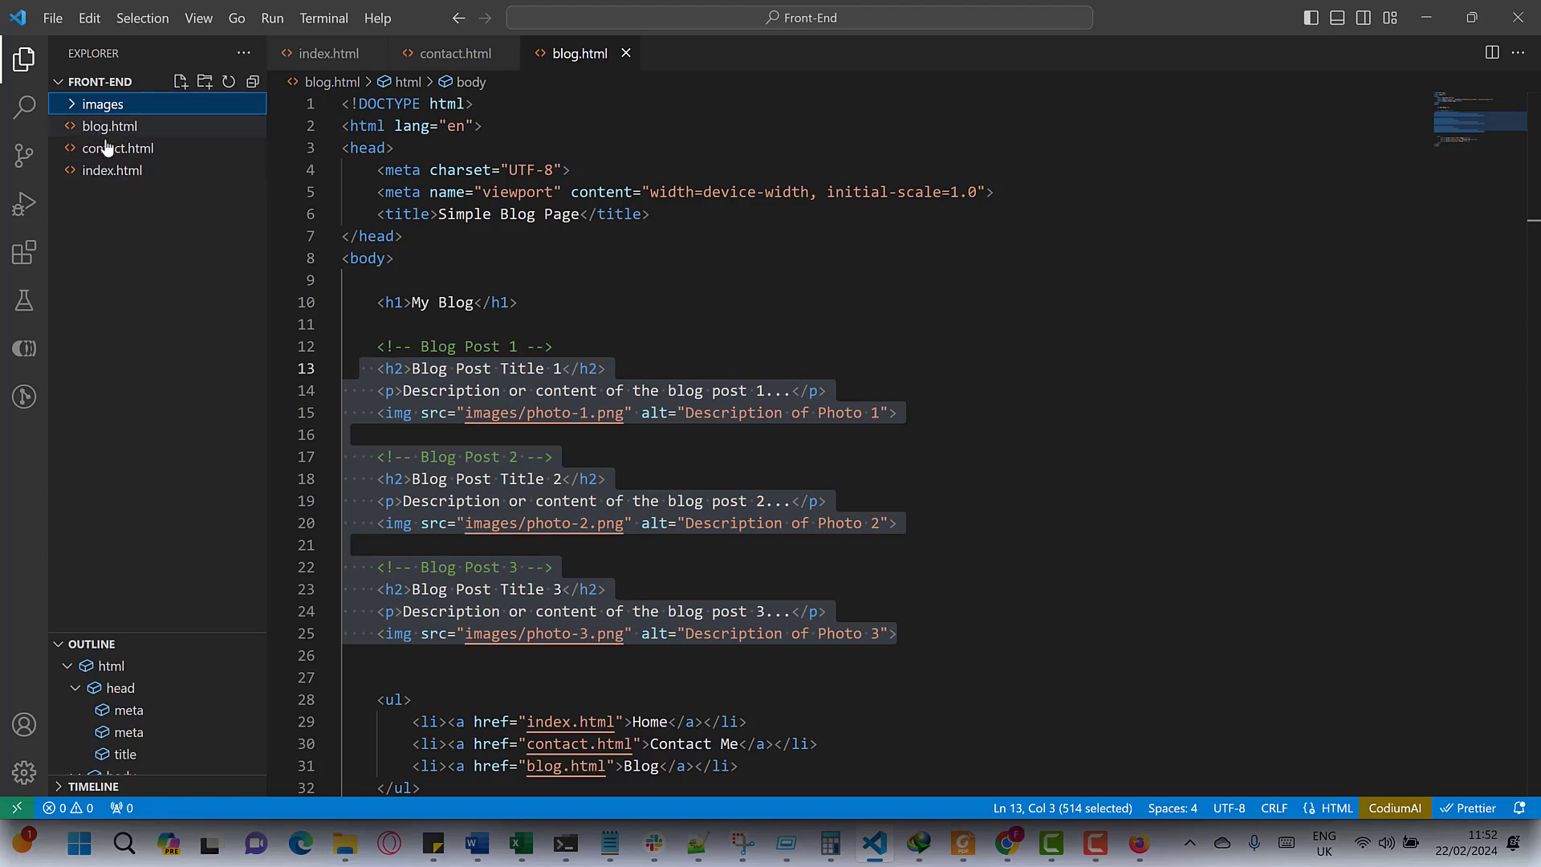
{"action": "left_click", "coordinate": [615, 502]}
- Select blog.html's Blog link line and move to the contact.html tab to paste it
{"action": "scroll", "coordinate": [573, 411], "scroll_direction": "down", "scroll_amount": 2}
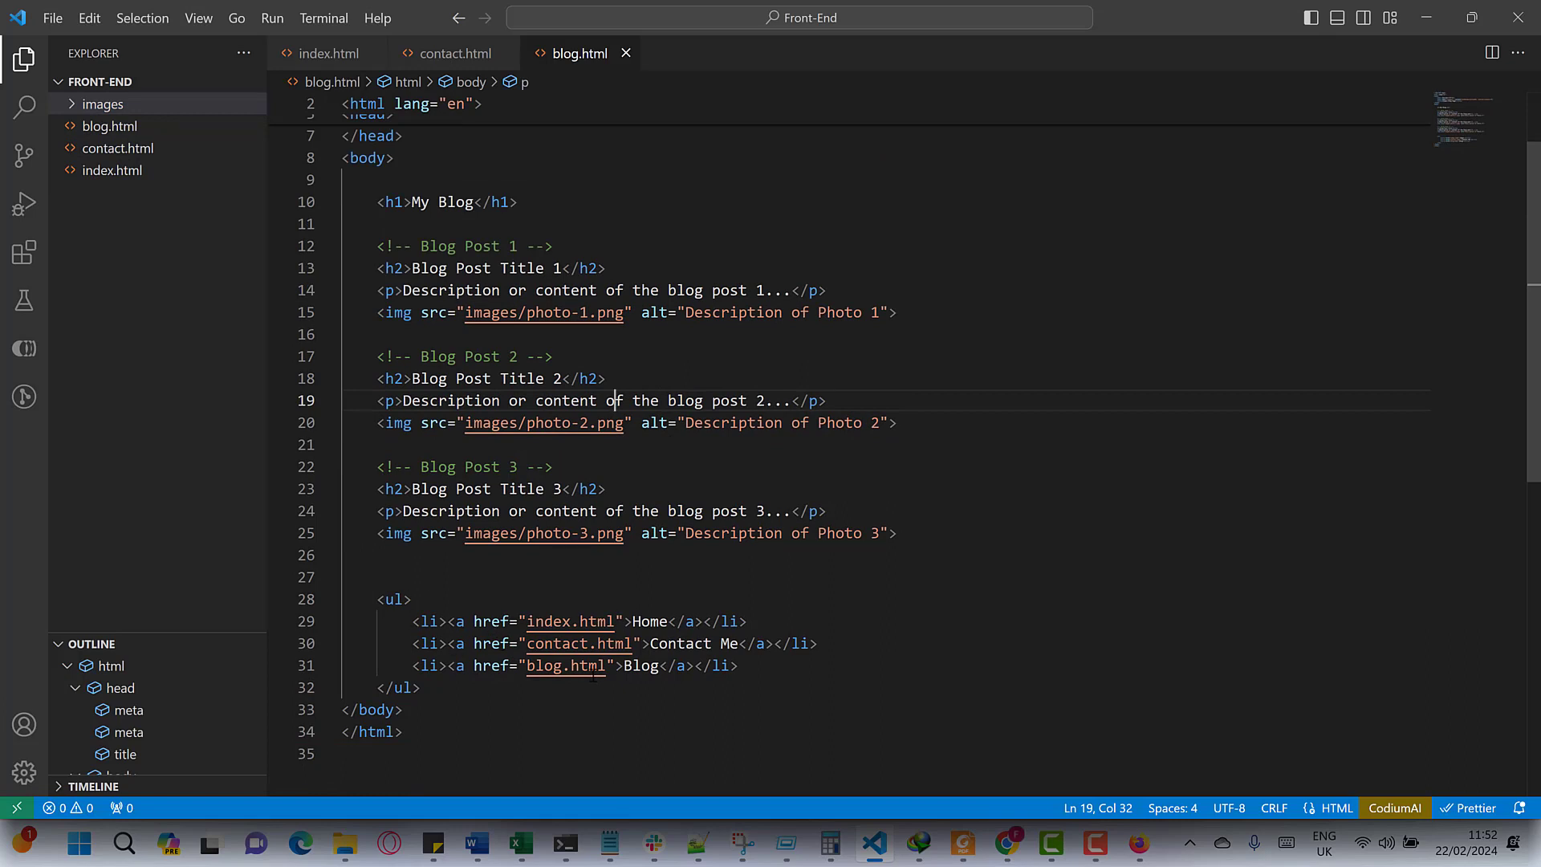
{"action": "triple_click", "coordinate": [643, 666]}
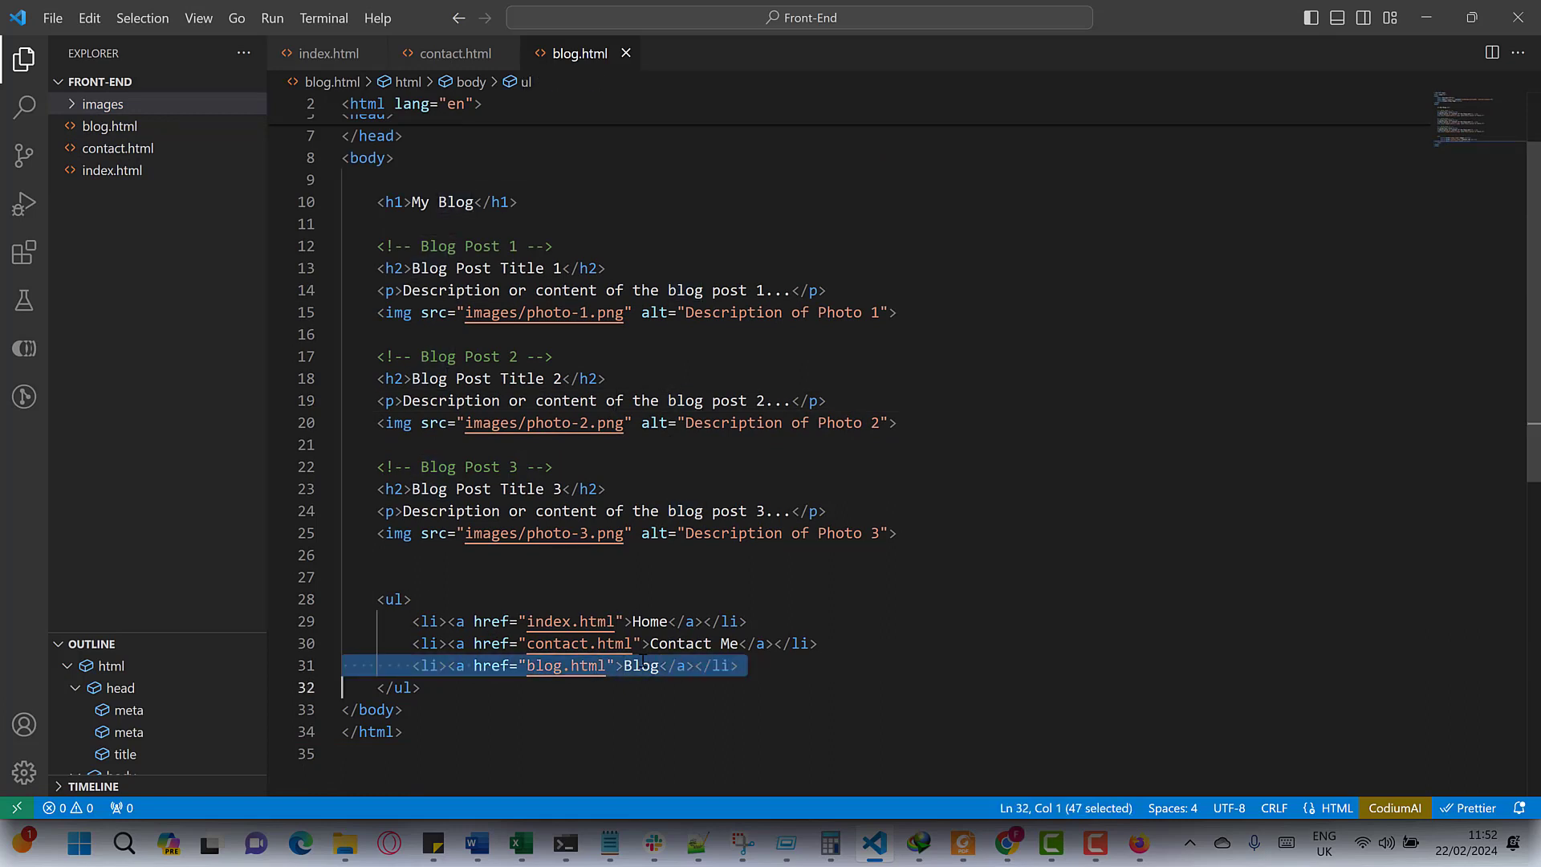
{"action": "left_click", "coordinate": [445, 54]}
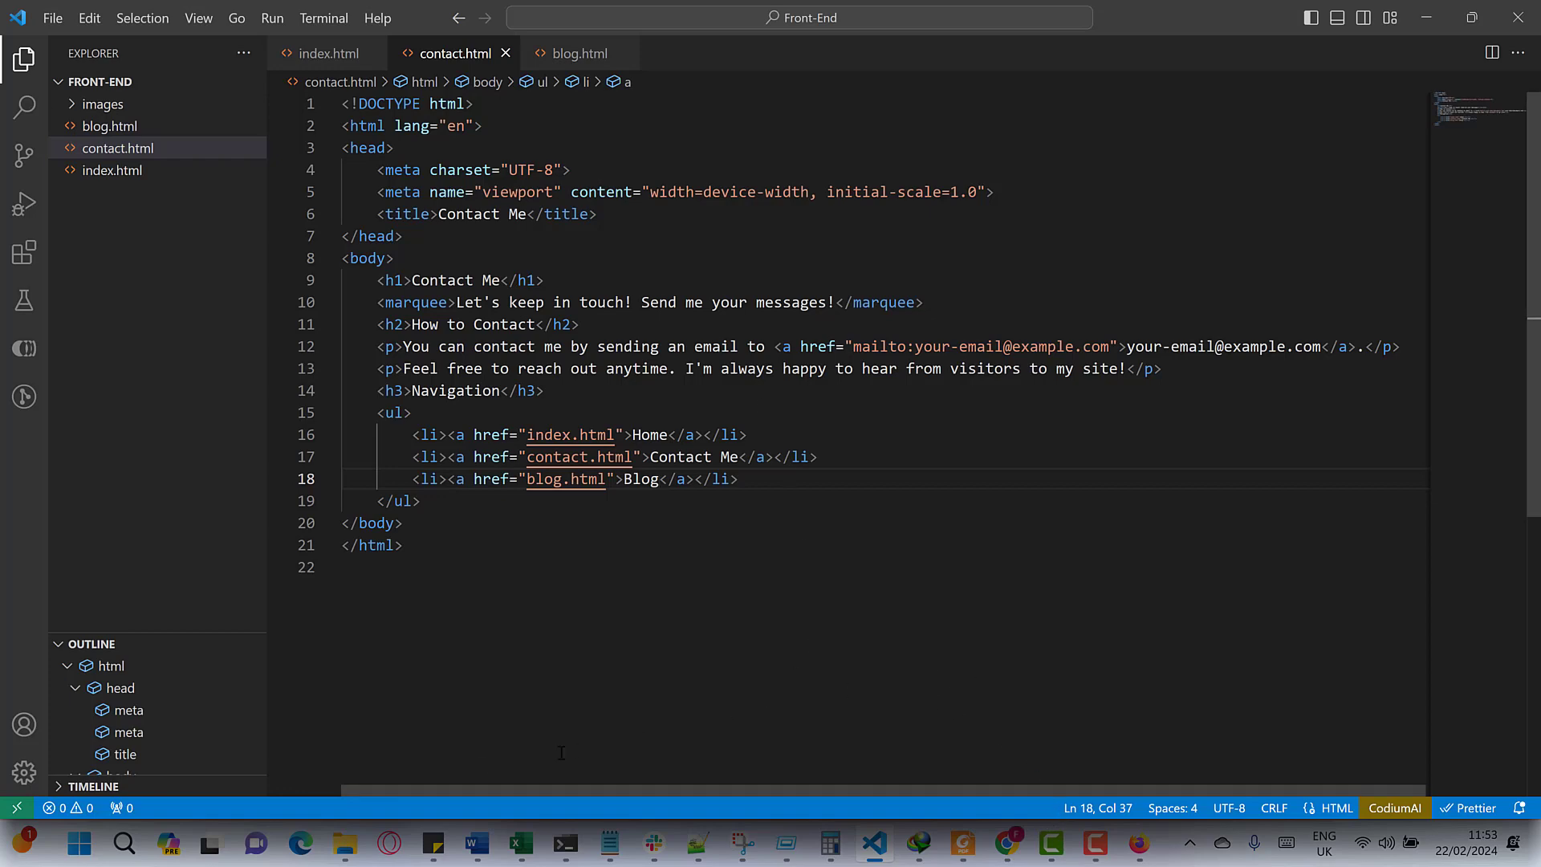
- Switch to Chrome and return to ProjectTest's file list showing README.md, contact.html and index.html
{"action": "left_click", "coordinate": [1007, 843]}
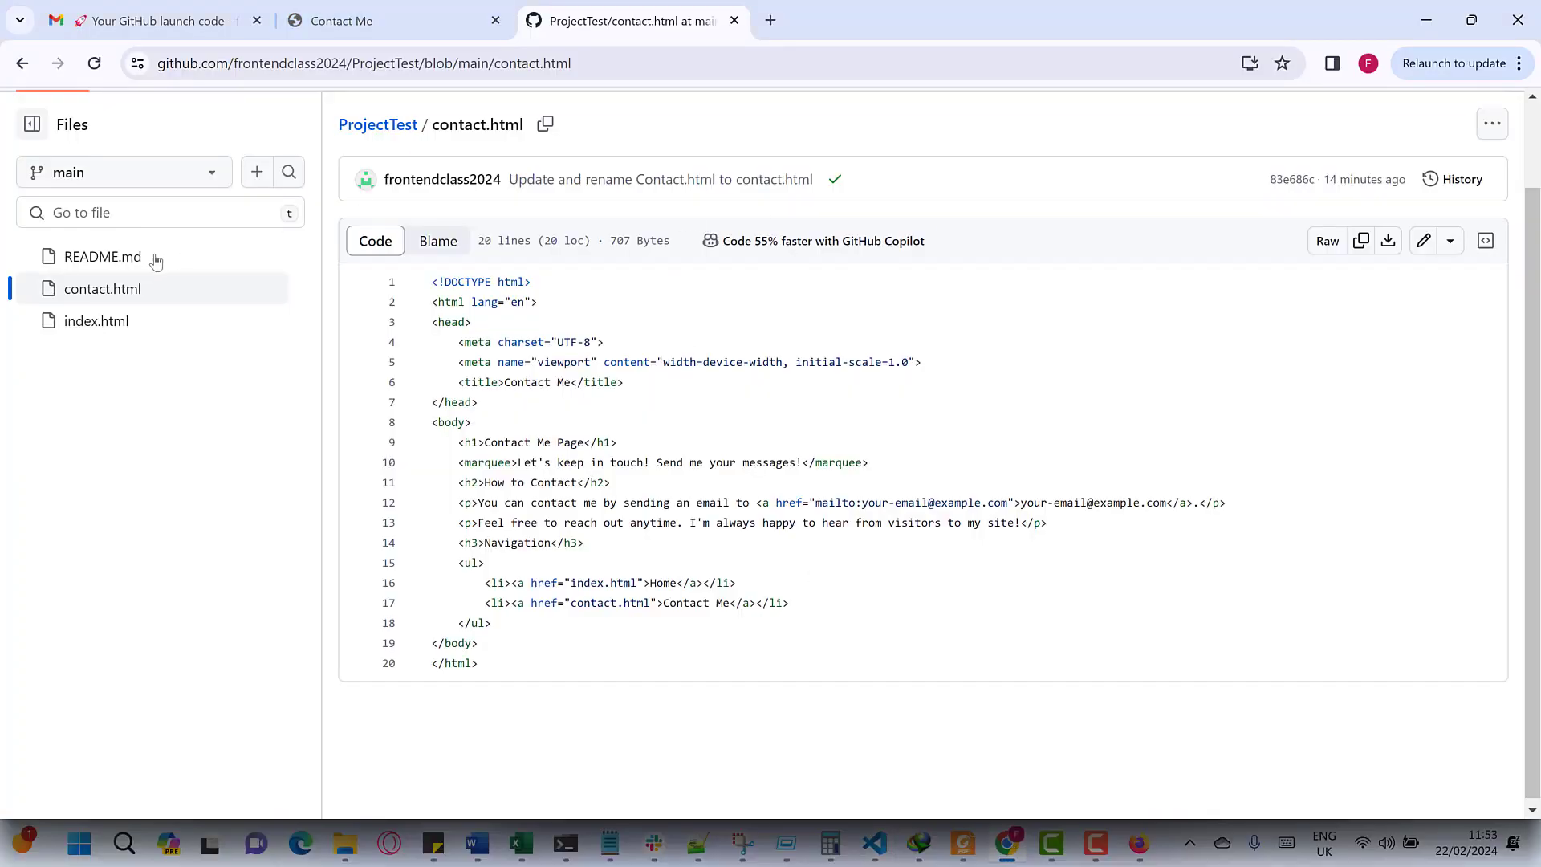
{"action": "left_click", "coordinate": [377, 125]}
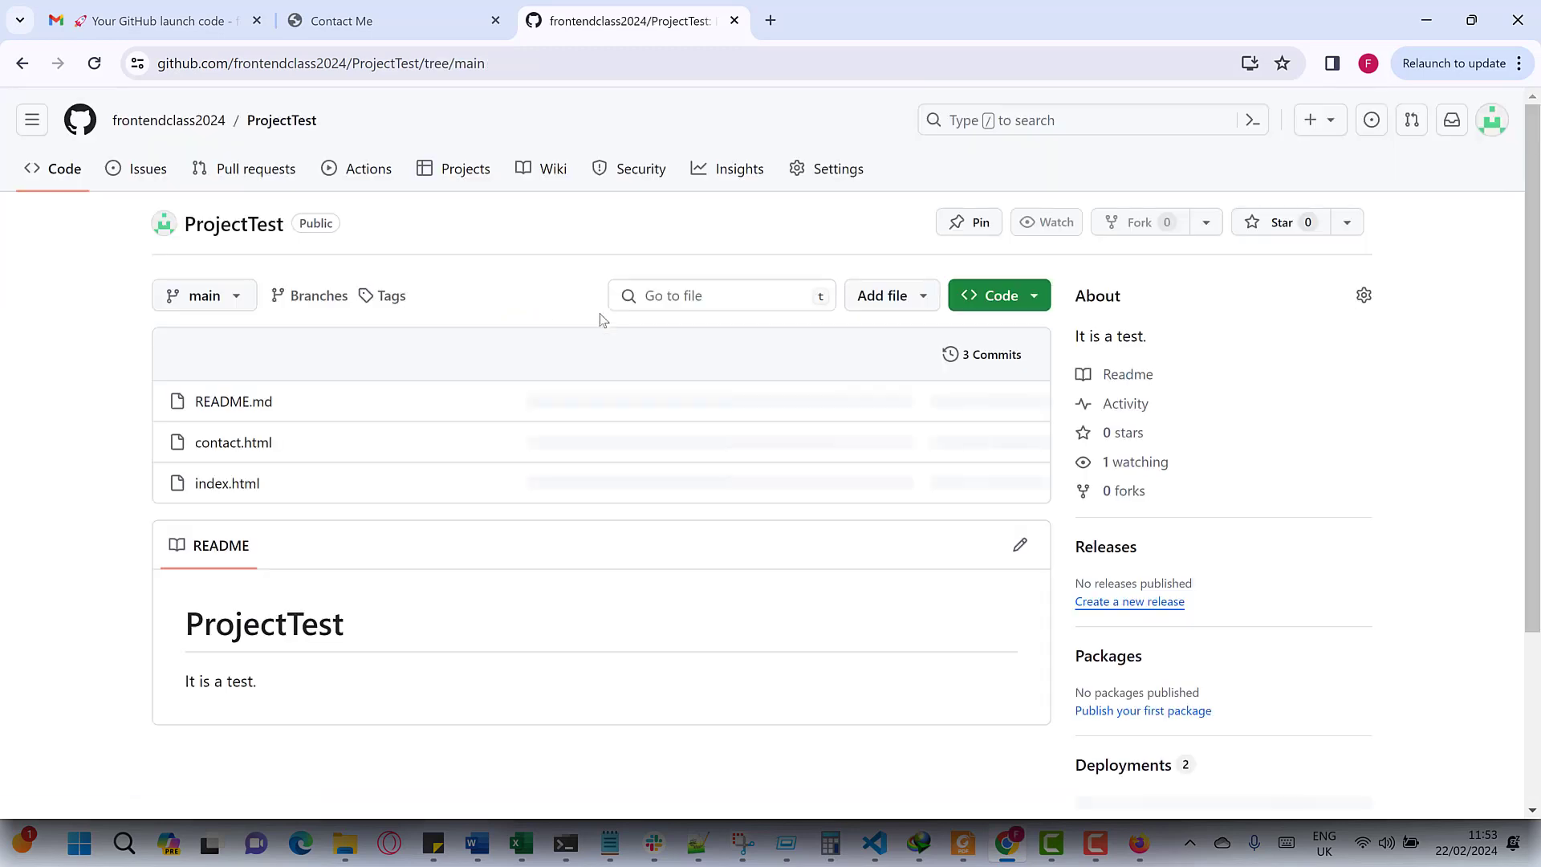
- Upload all Front-End files (blog.html, contact.html, index.html) and commit them as 'Add files via upload'
{"action": "left_click", "coordinate": [886, 297]}
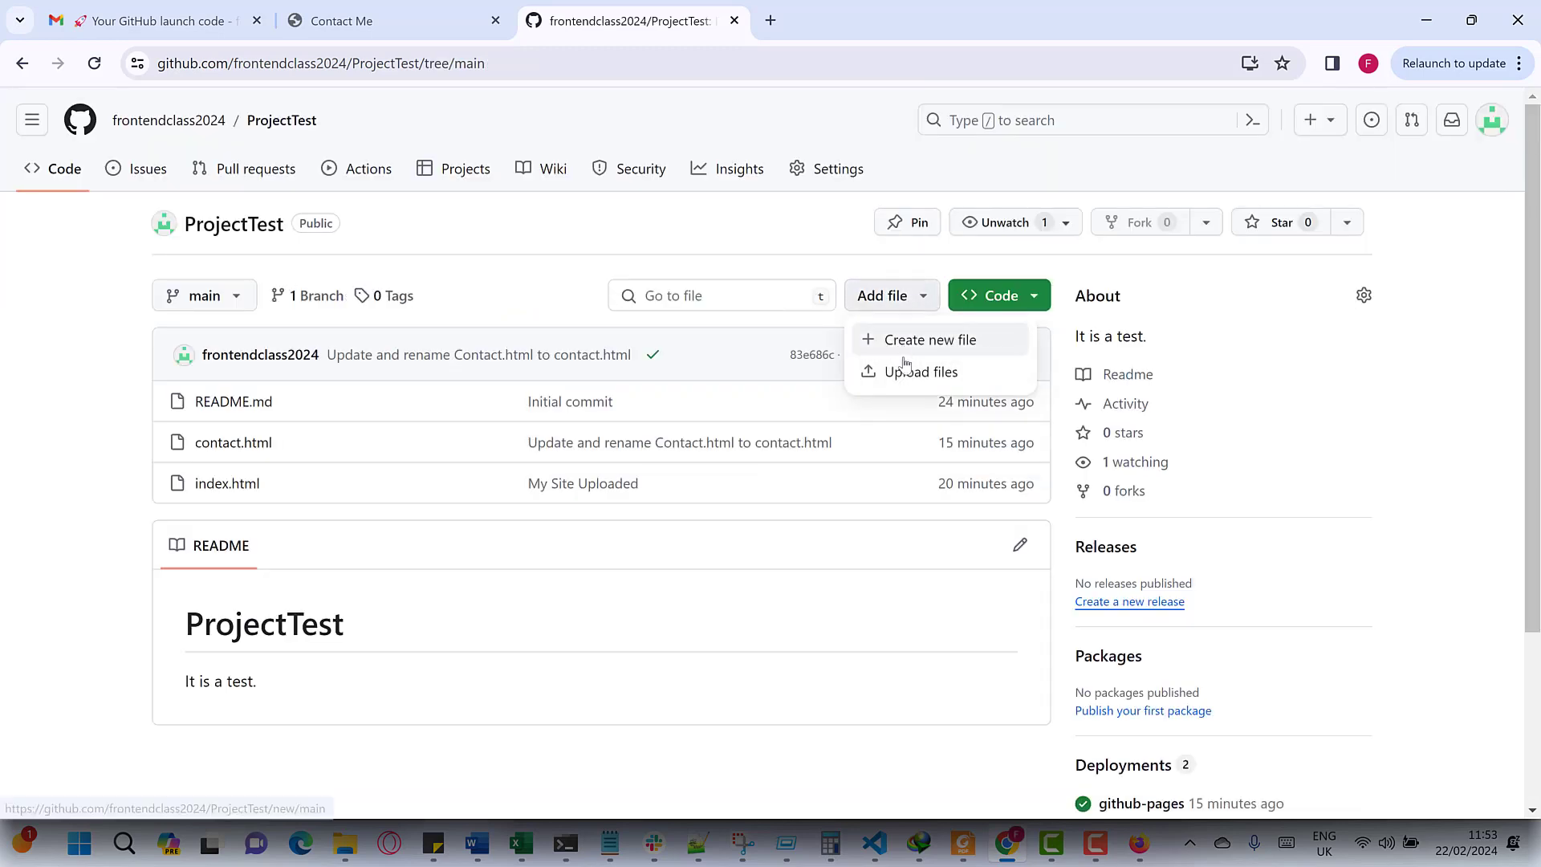
{"action": "left_click", "coordinate": [905, 368]}
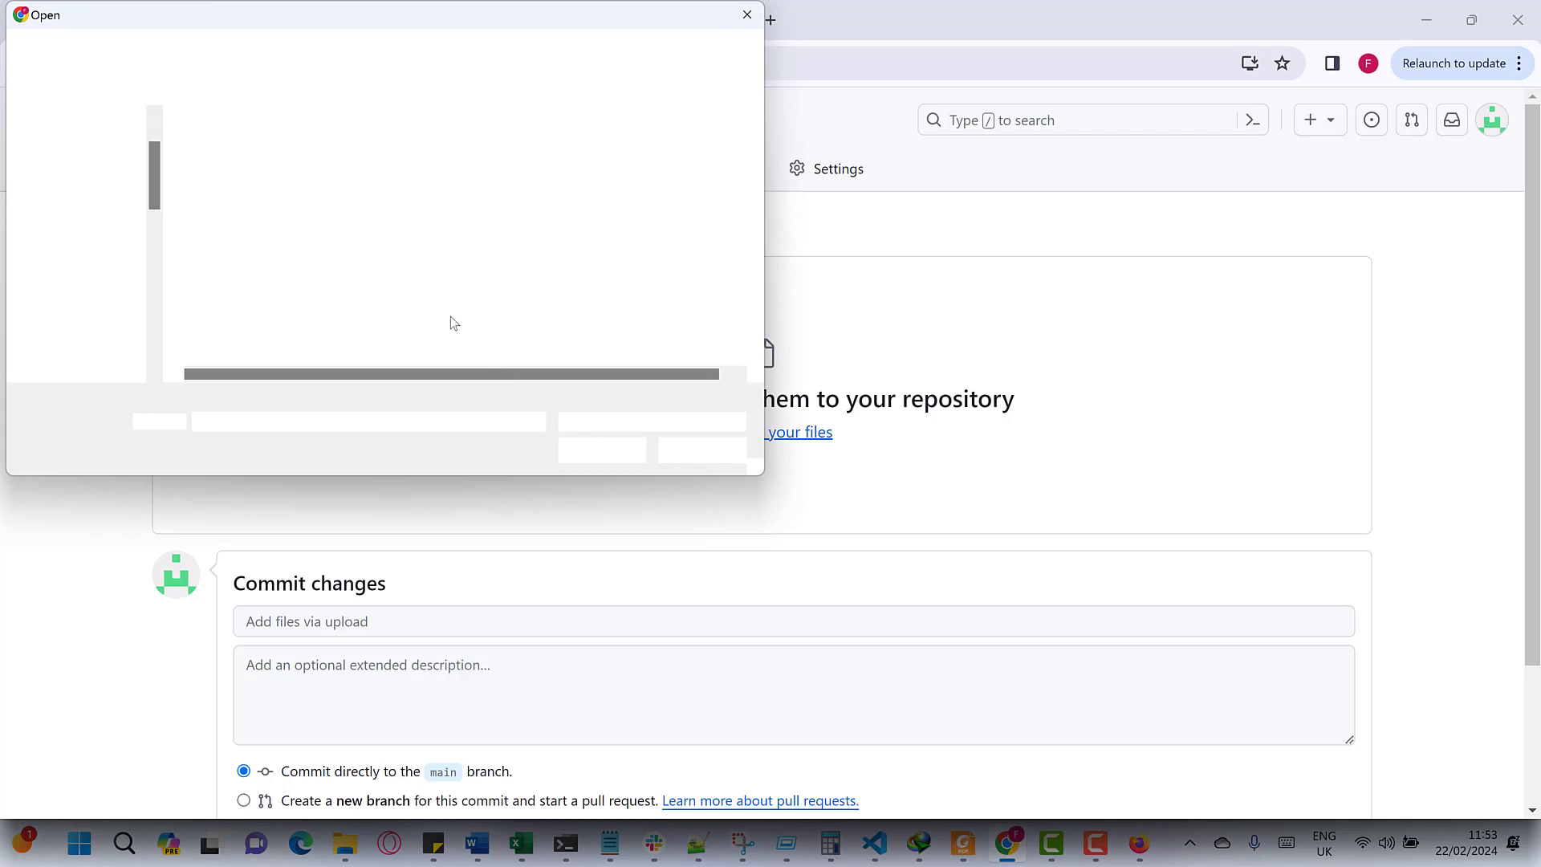
{"action": "key", "text": "ctrl+a"}
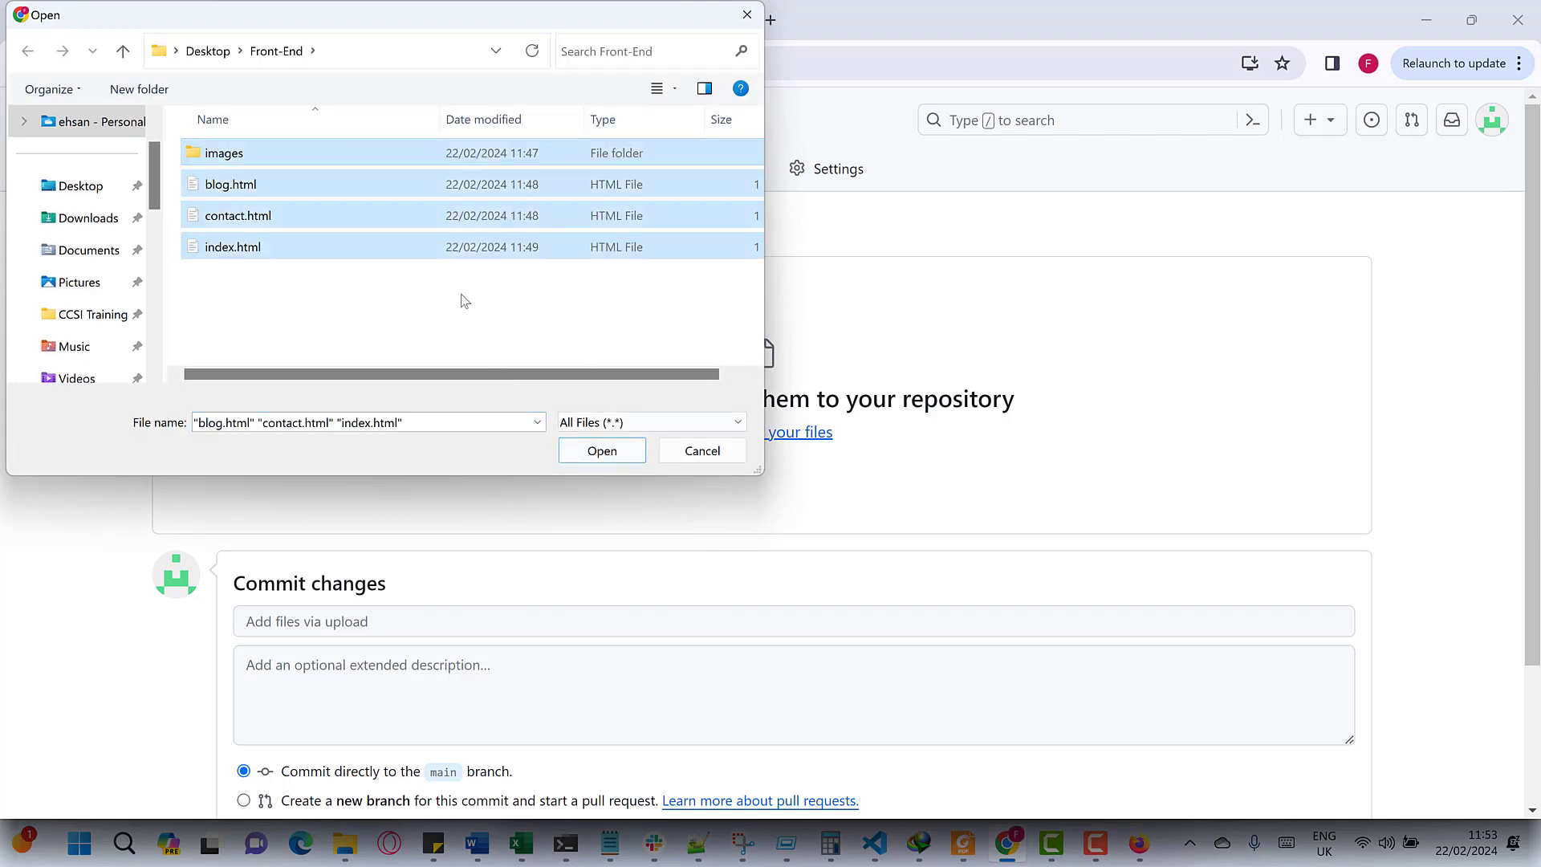
{"action": "left_click_drag", "start_coordinate": [493, 317], "coordinate": [258, 131]}
{"action": "left_click", "coordinate": [602, 452]}
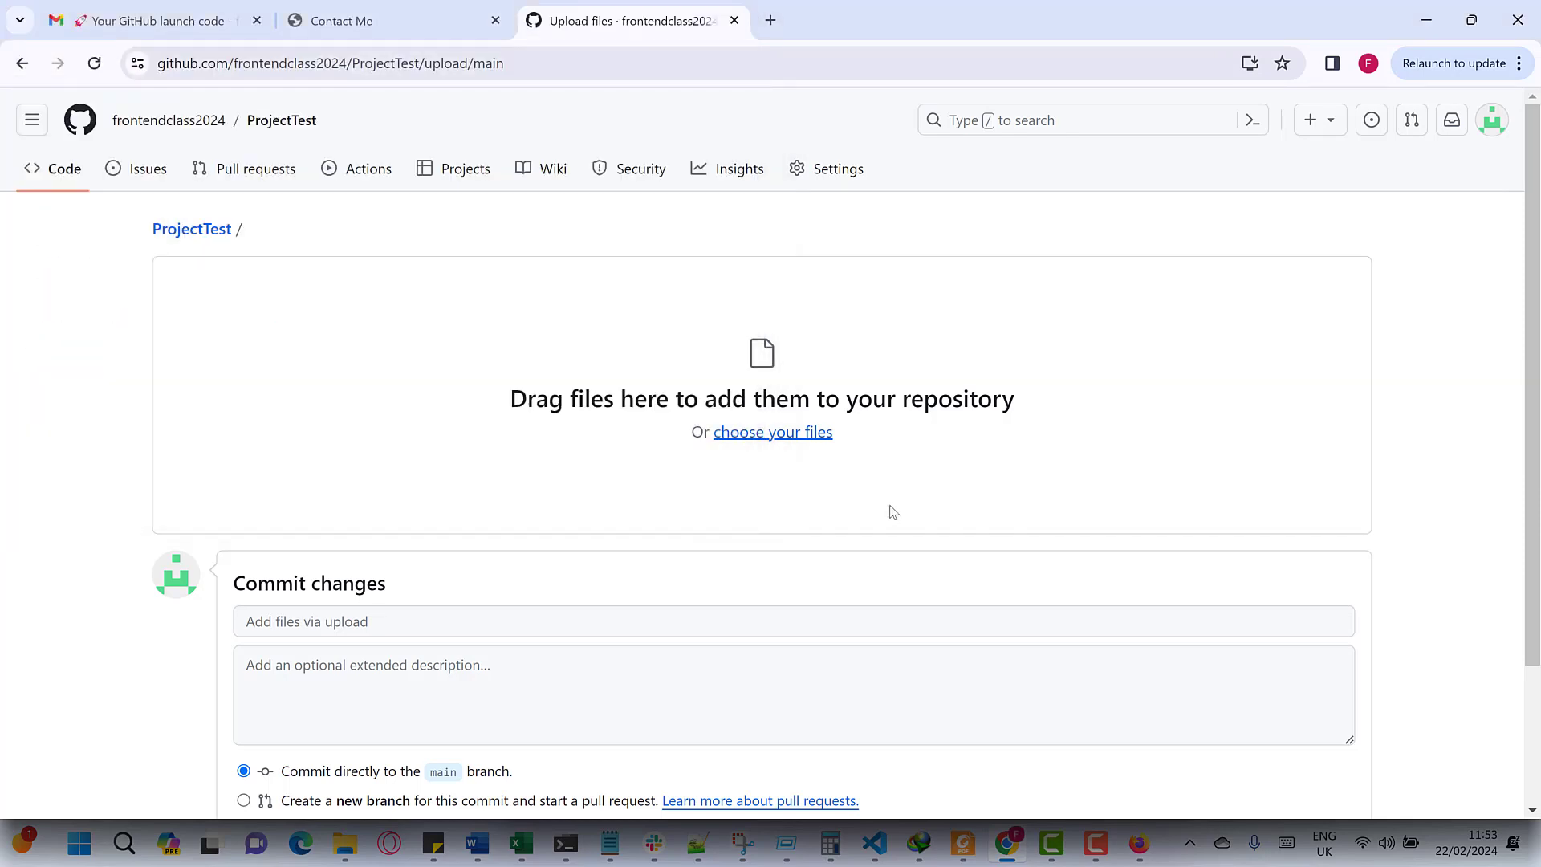
{"action": "scroll", "coordinate": [714, 523], "scroll_direction": "down", "scroll_amount": 3}
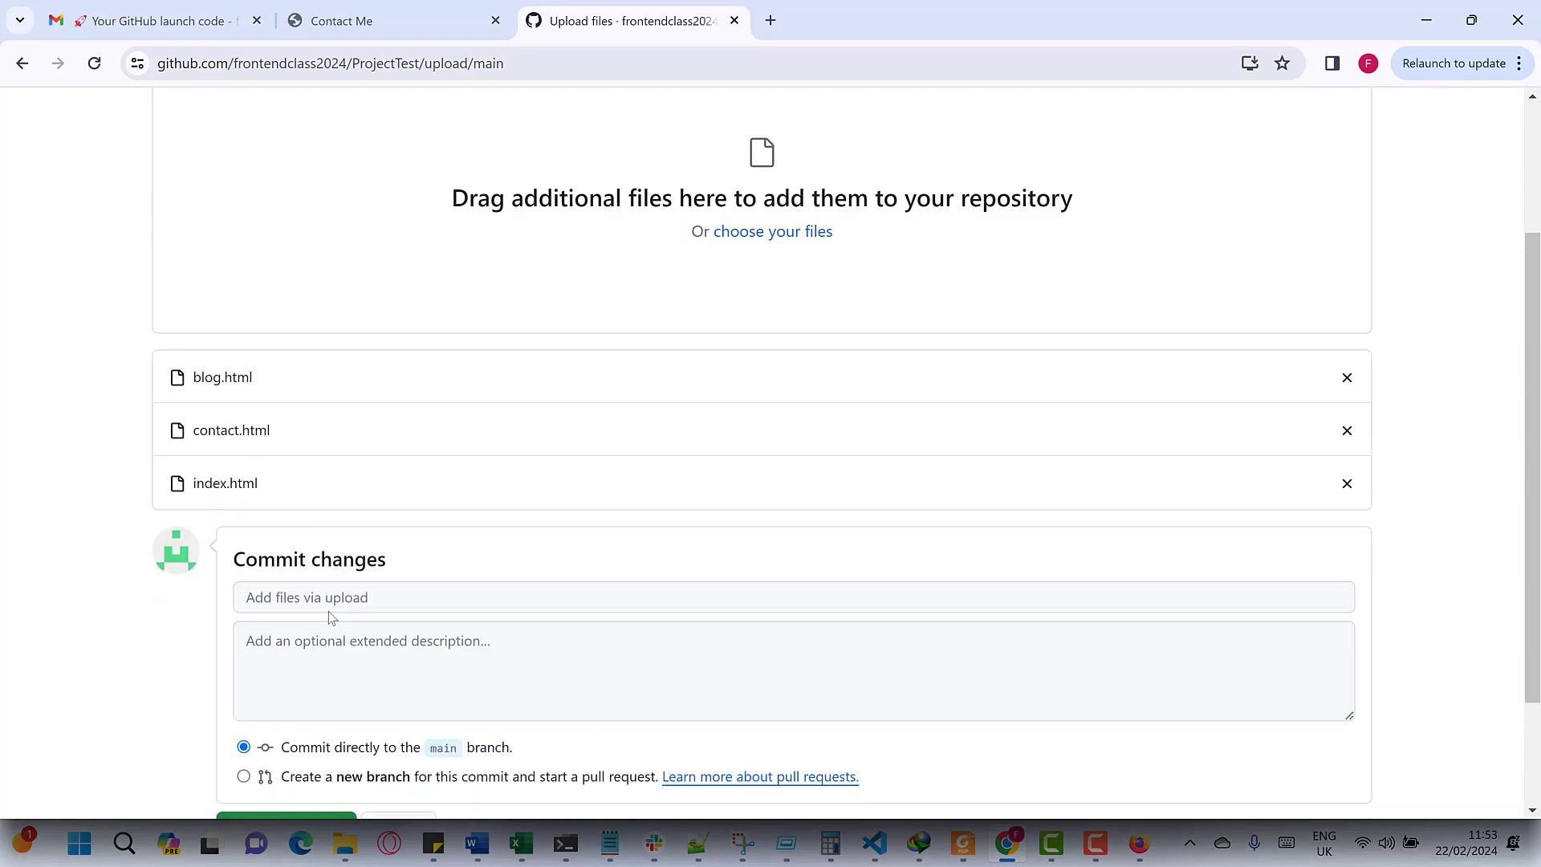
{"action": "scroll", "coordinate": [305, 666], "scroll_direction": "down", "scroll_amount": 1}
{"action": "left_click", "coordinate": [290, 726]}
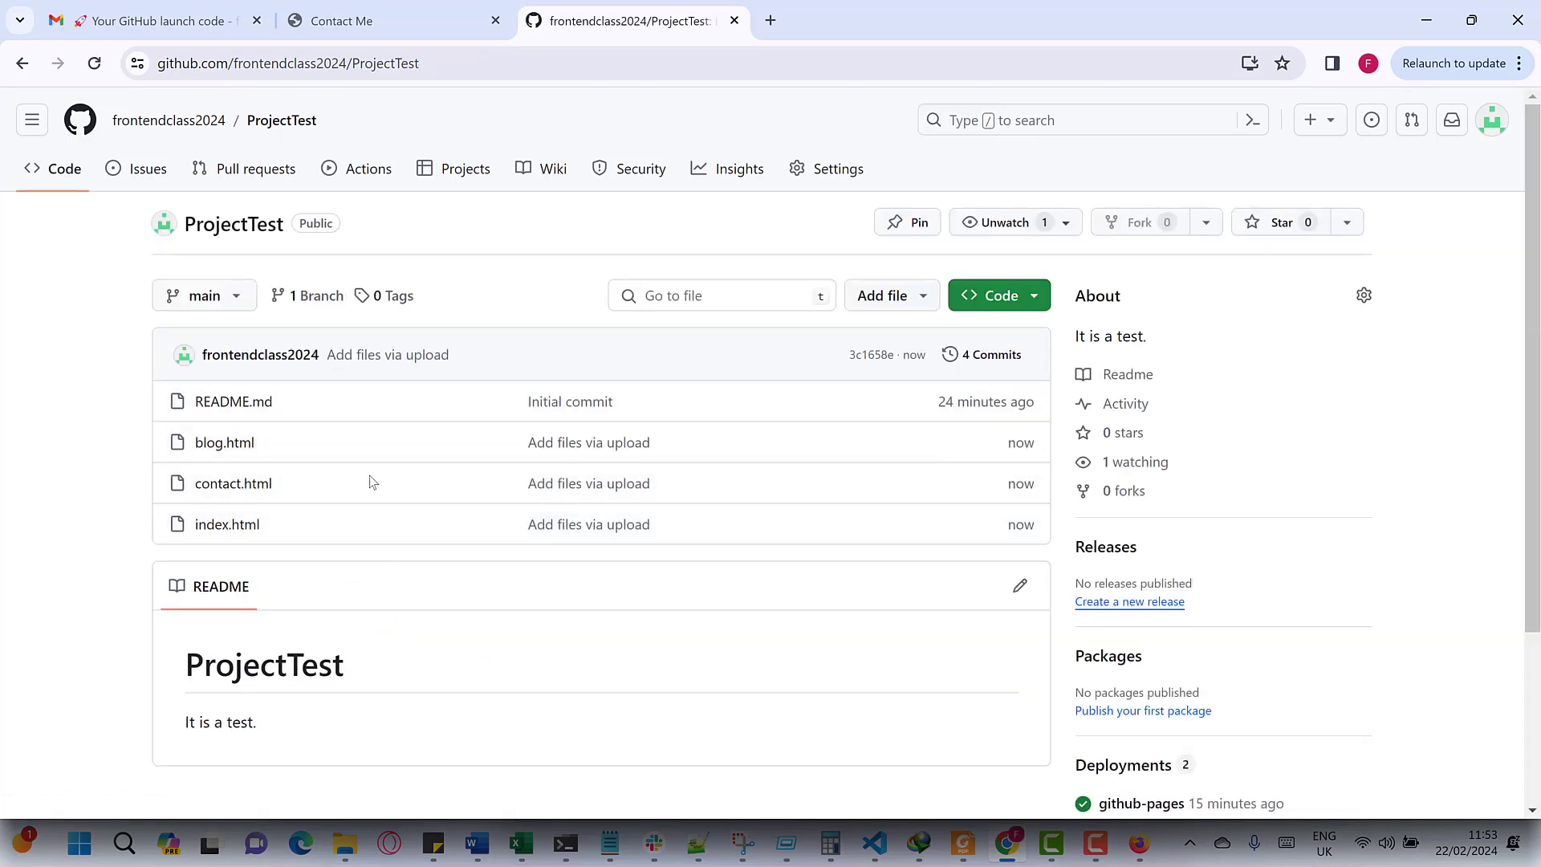
- Open the live site from Settings > Pages, refresh it, and view blog.html with placeholder image descriptions
{"action": "left_click", "coordinate": [851, 170]}
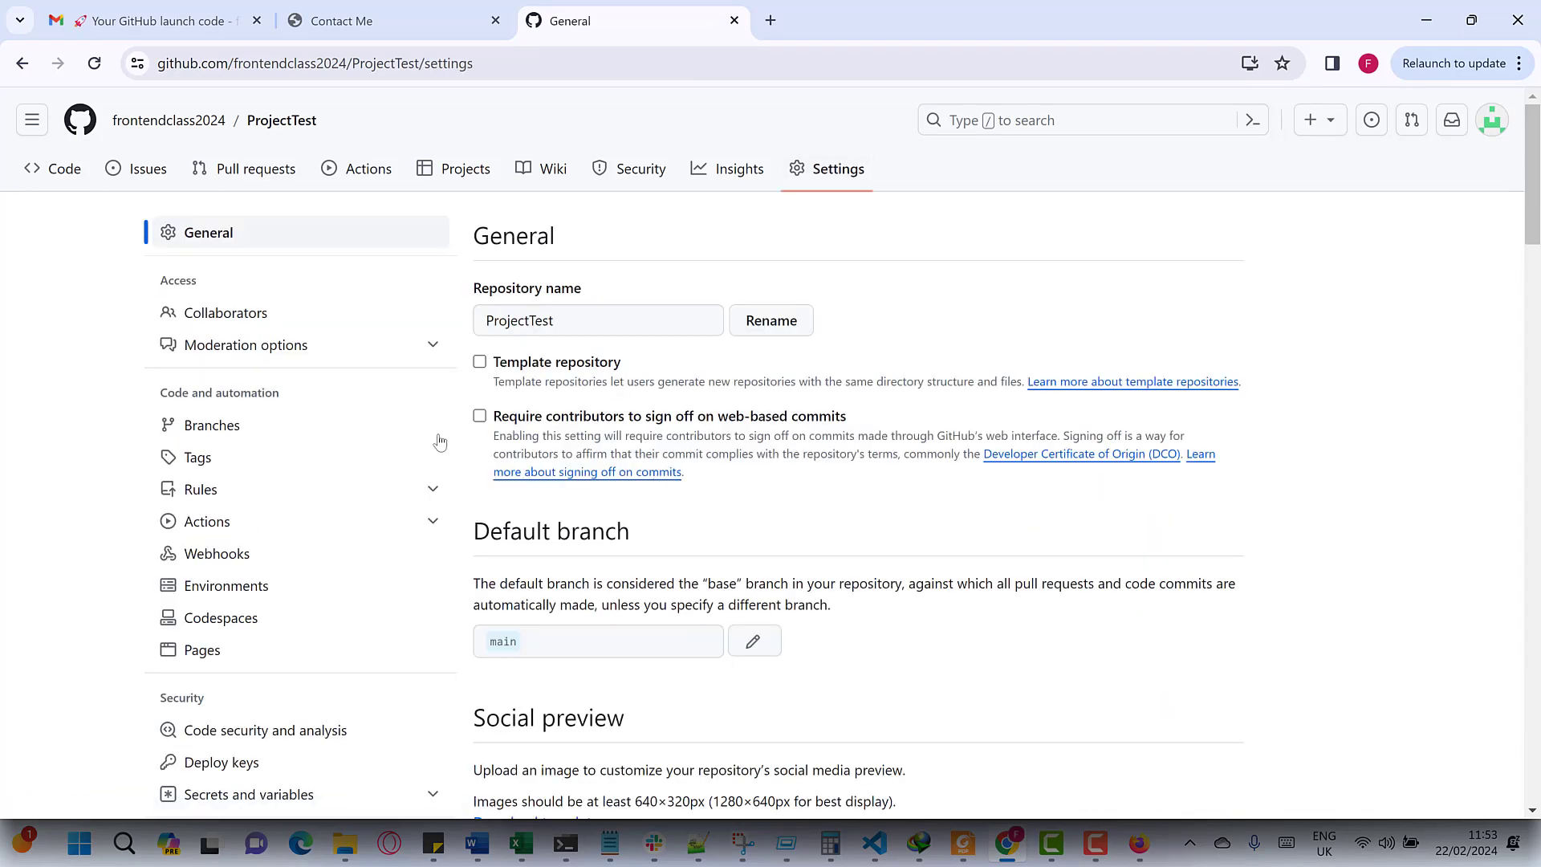
{"action": "scroll", "coordinate": [251, 668], "scroll_direction": "down", "scroll_amount": 1}
{"action": "left_click", "coordinate": [321, 555]}
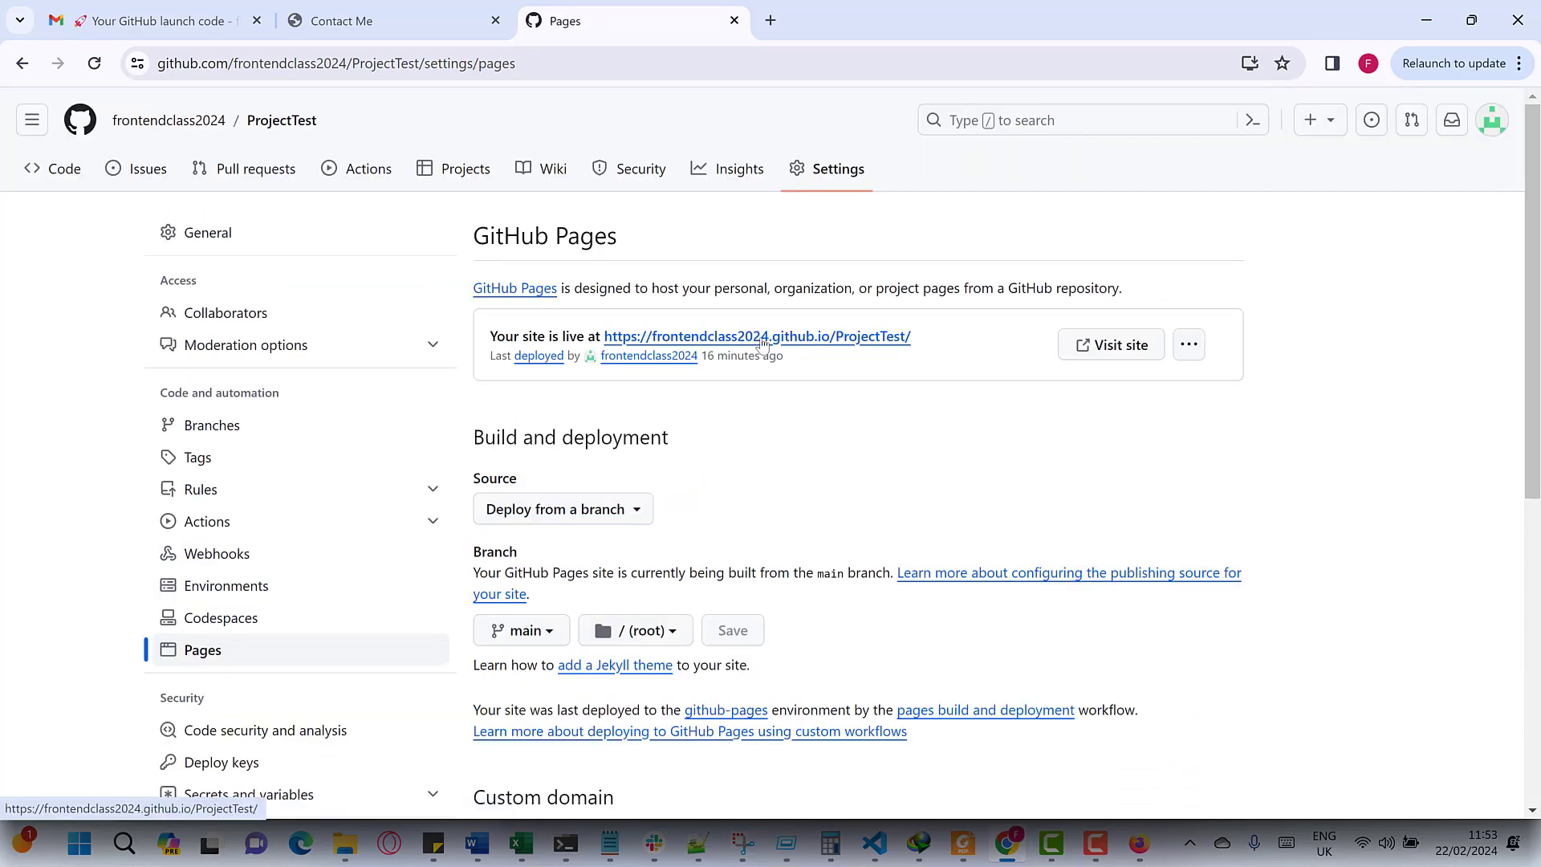
{"action": "left_click", "coordinate": [763, 344]}
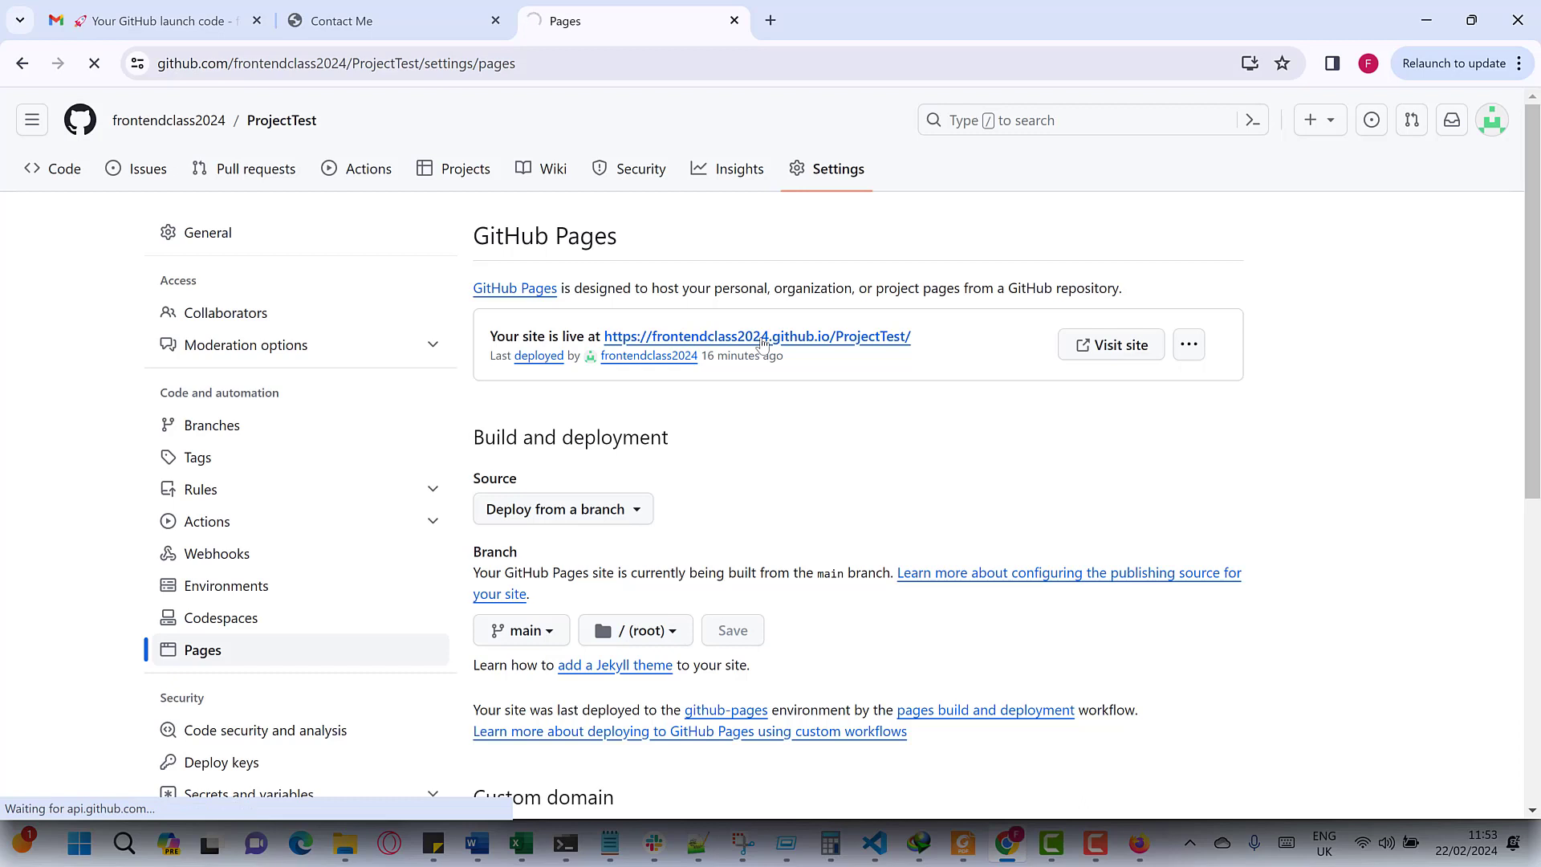
{"action": "key", "text": "F5"}
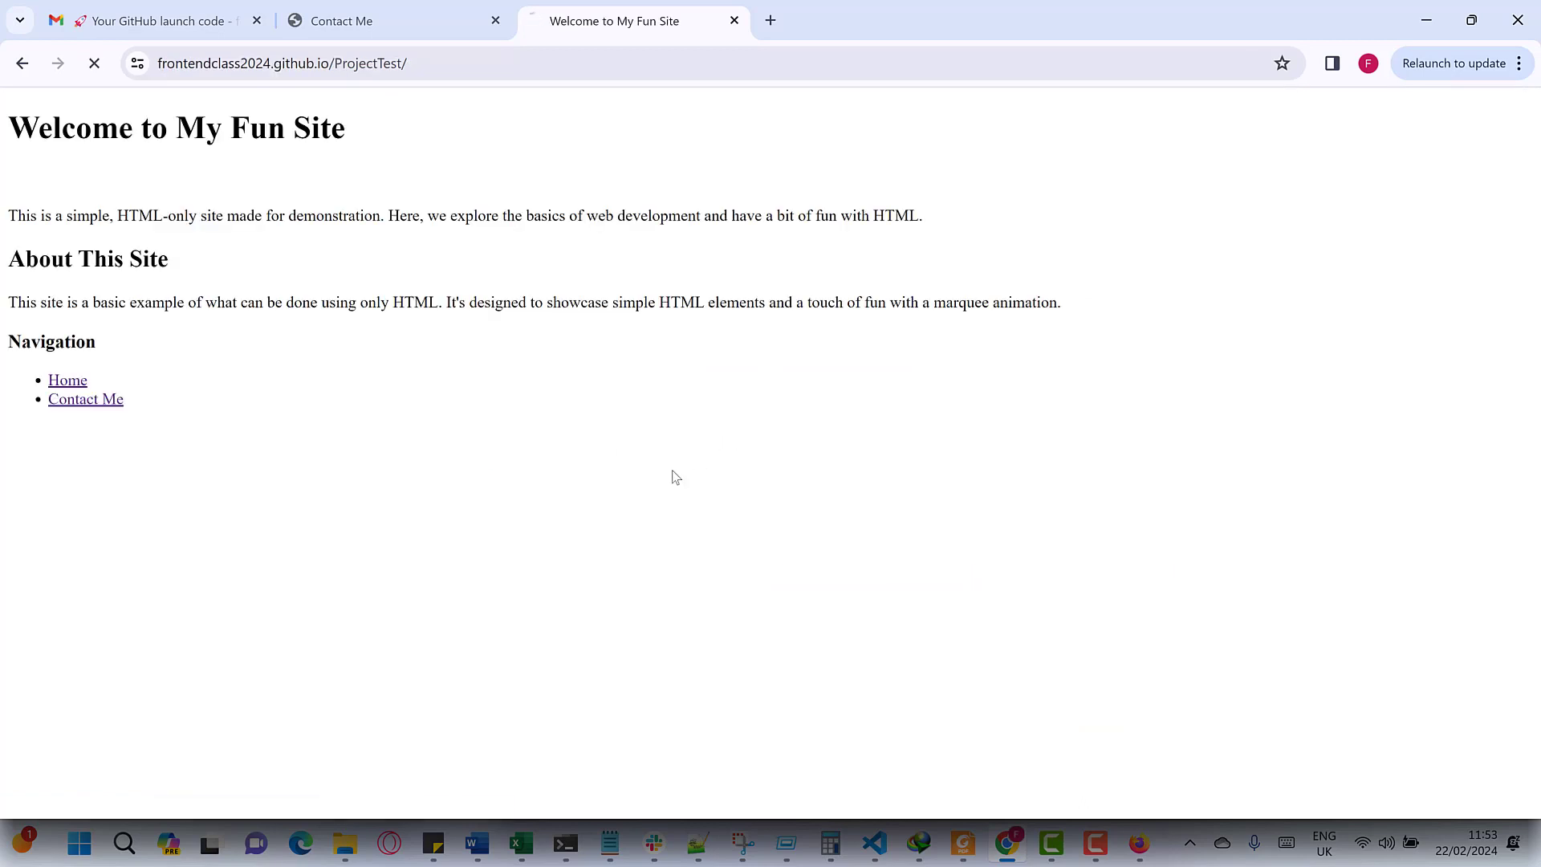
{"action": "key", "text": "F5"}
{"action": "key", "text": "F5"}
{"action": "key", "text": "F5"}
{"action": "key", "text": "F5"}
{"action": "key", "text": "F5"}
{"action": "key", "text": "F5"}
{"action": "key", "text": "F5"}
{"action": "key", "text": "F5"}
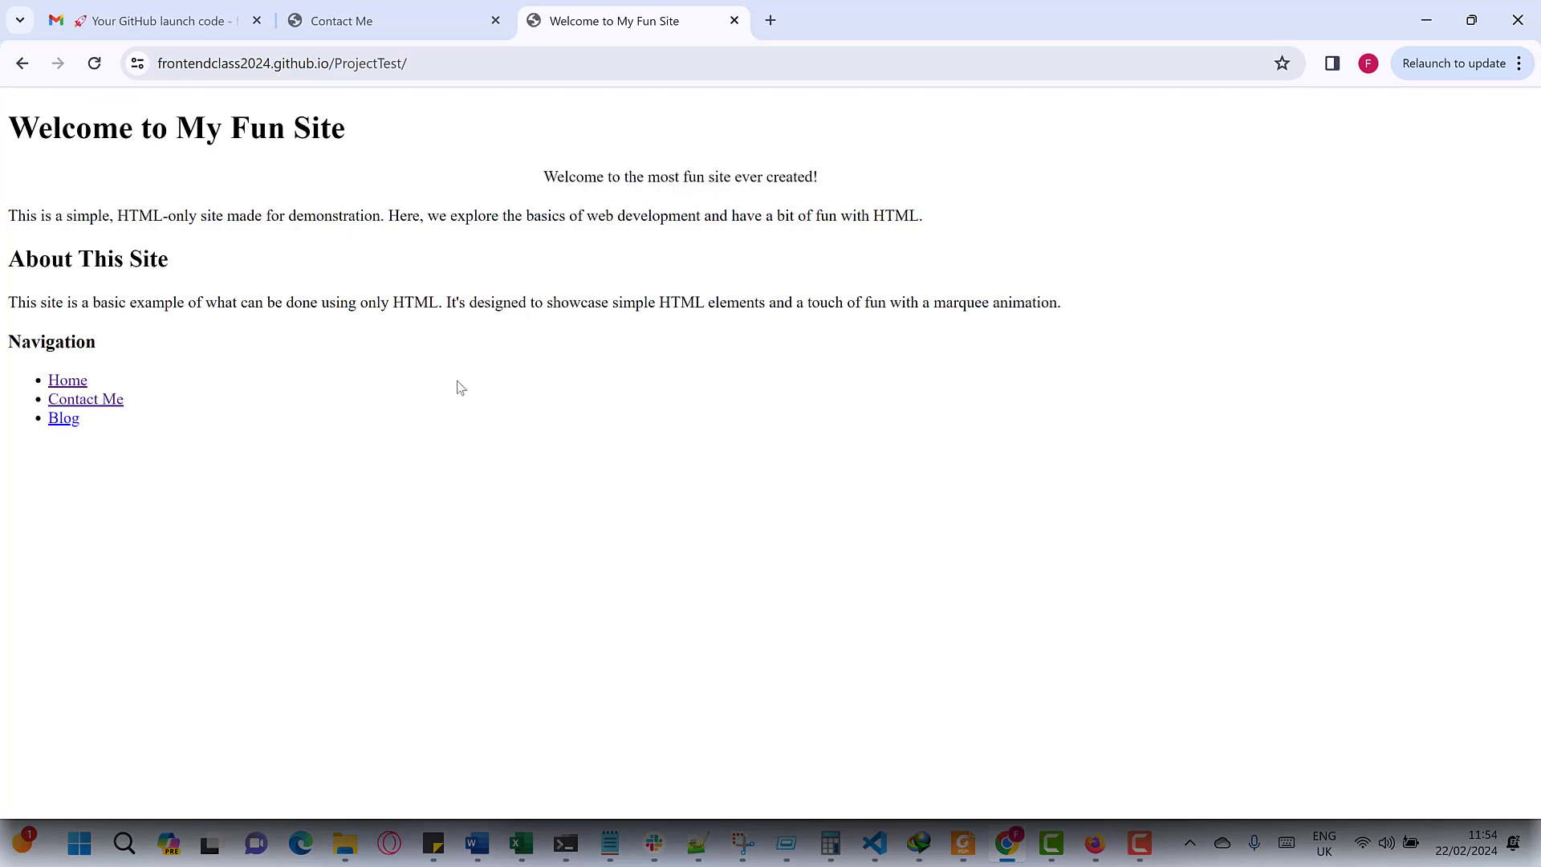
{"action": "left_click", "coordinate": [66, 422]}
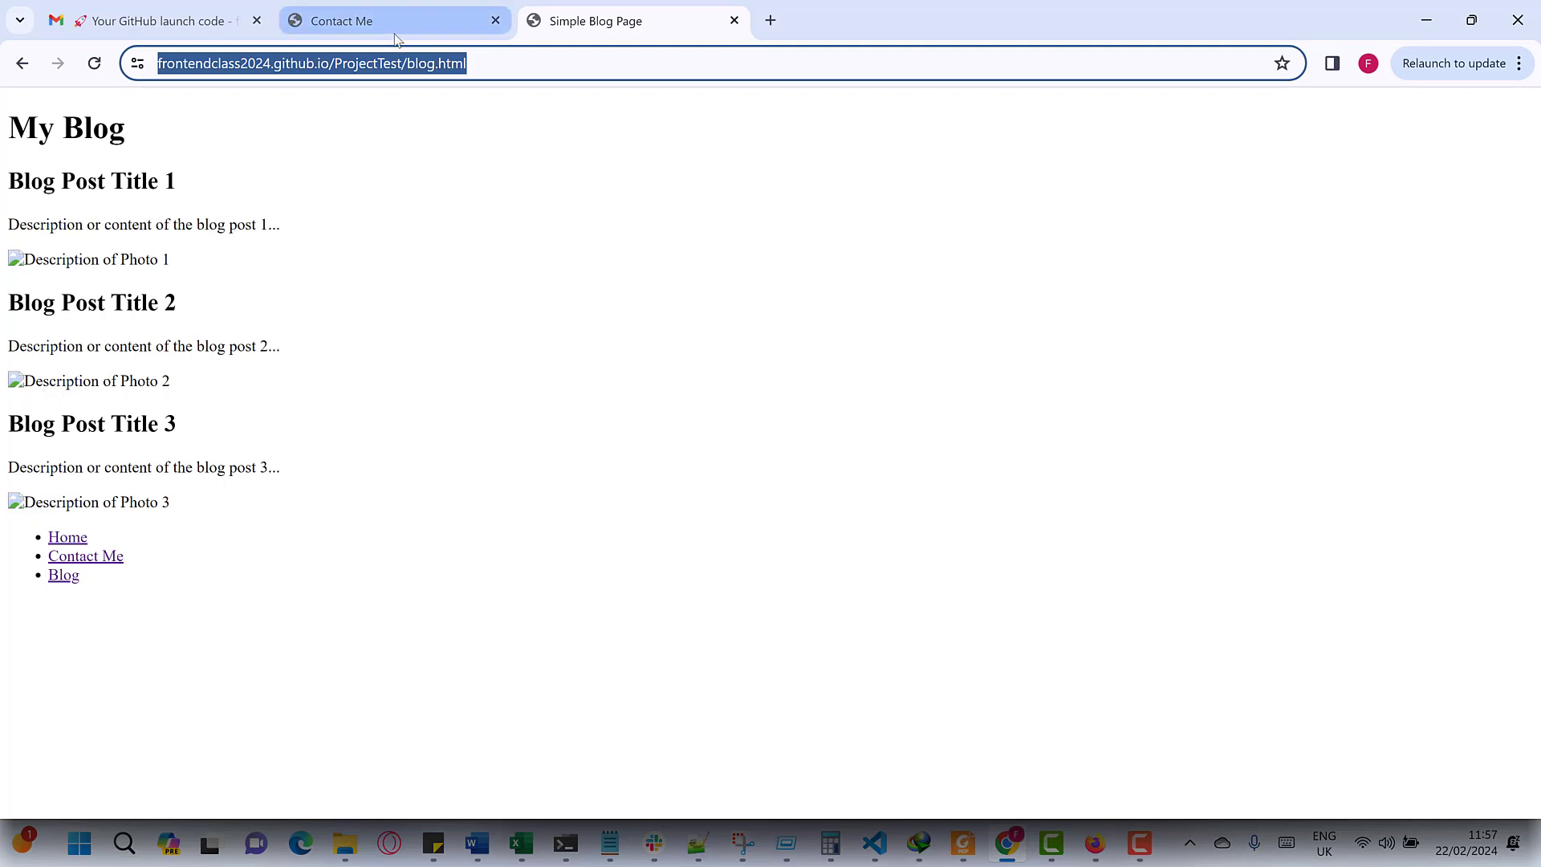
- Load github.com and open the frontendclass2024/ProjectTest repository
{"action": "type", "text": "github.com"}
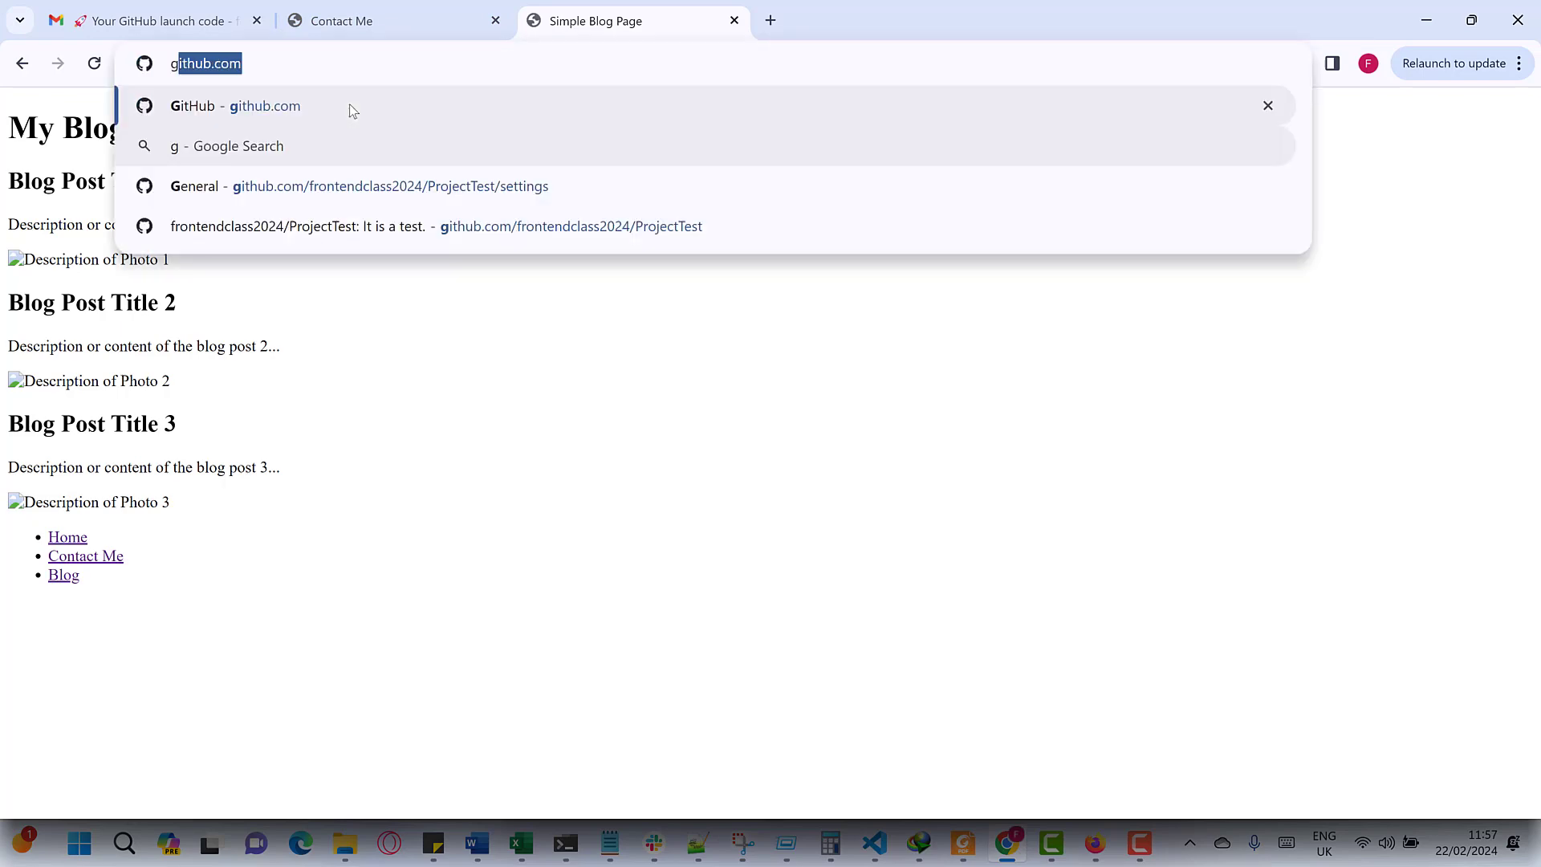
{"action": "key", "text": "Return"}
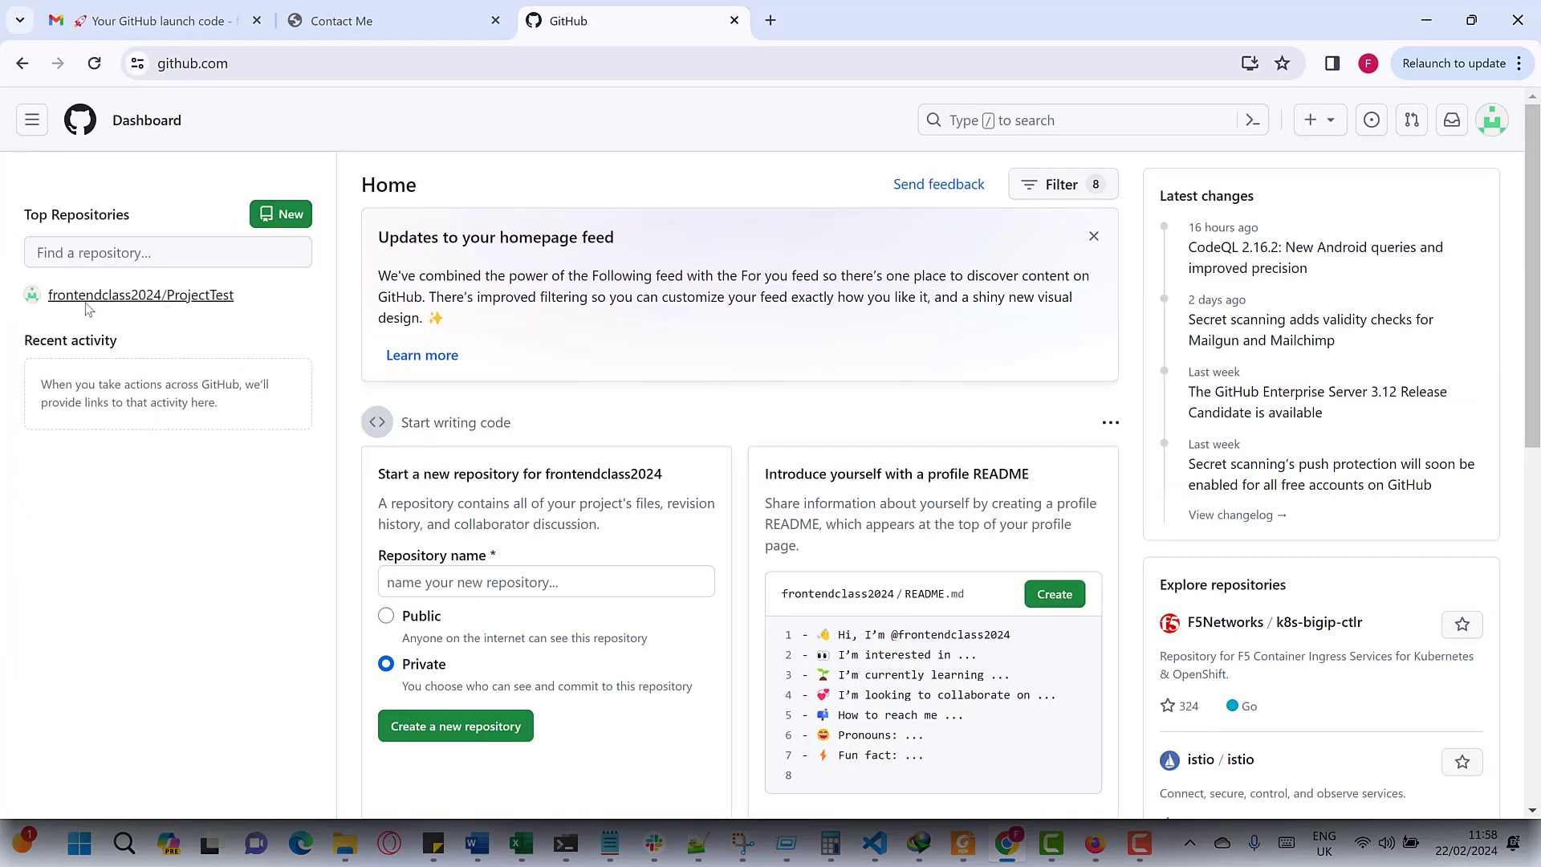
{"action": "left_click", "coordinate": [147, 295]}
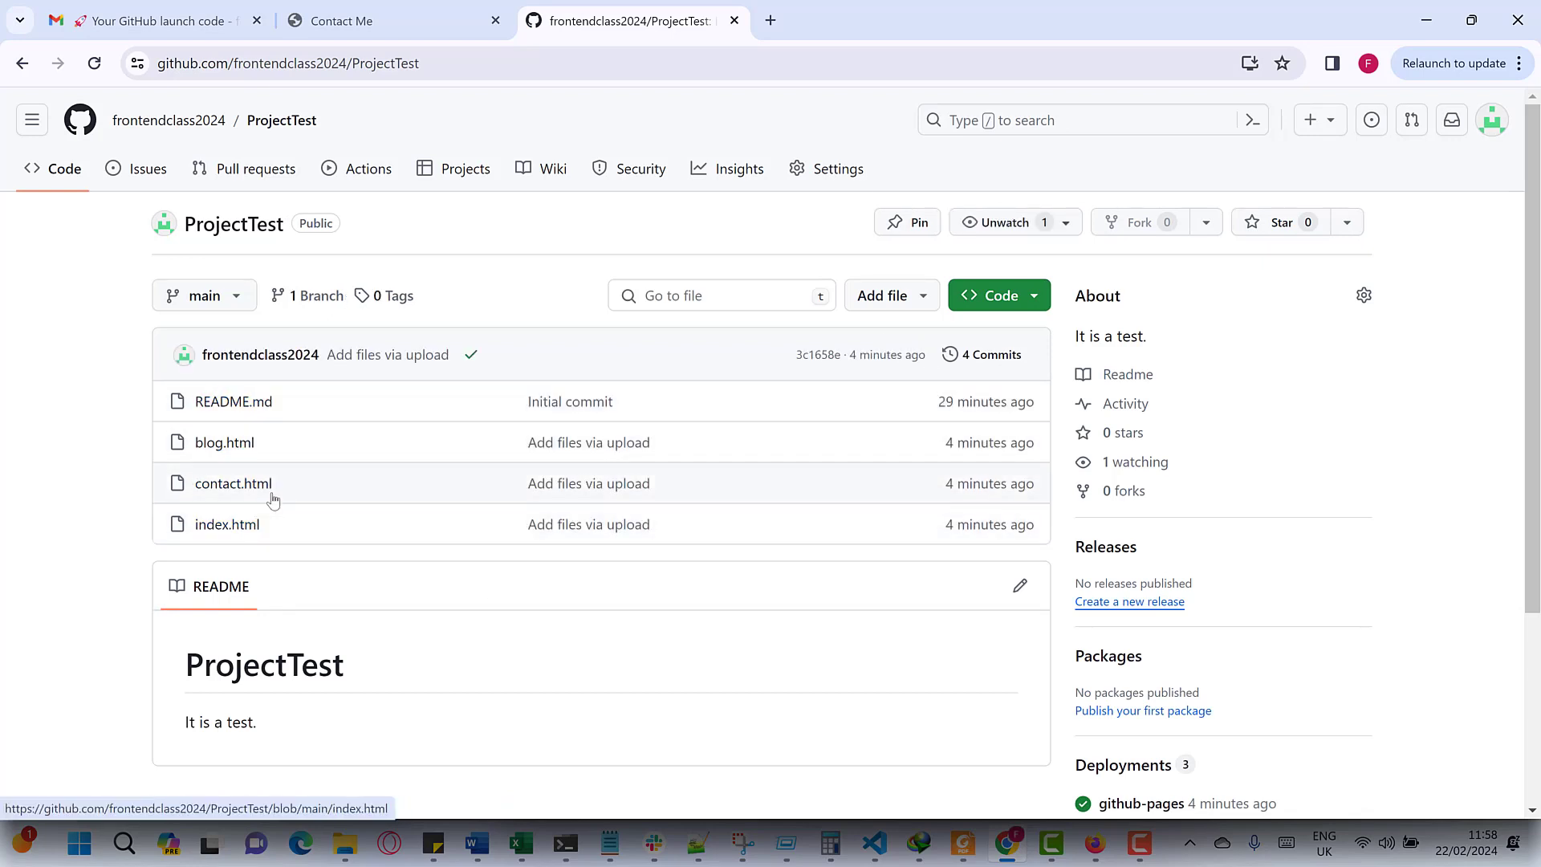
{"action": "left_click", "coordinate": [996, 295]}
{"action": "left_click", "coordinate": [942, 265]}
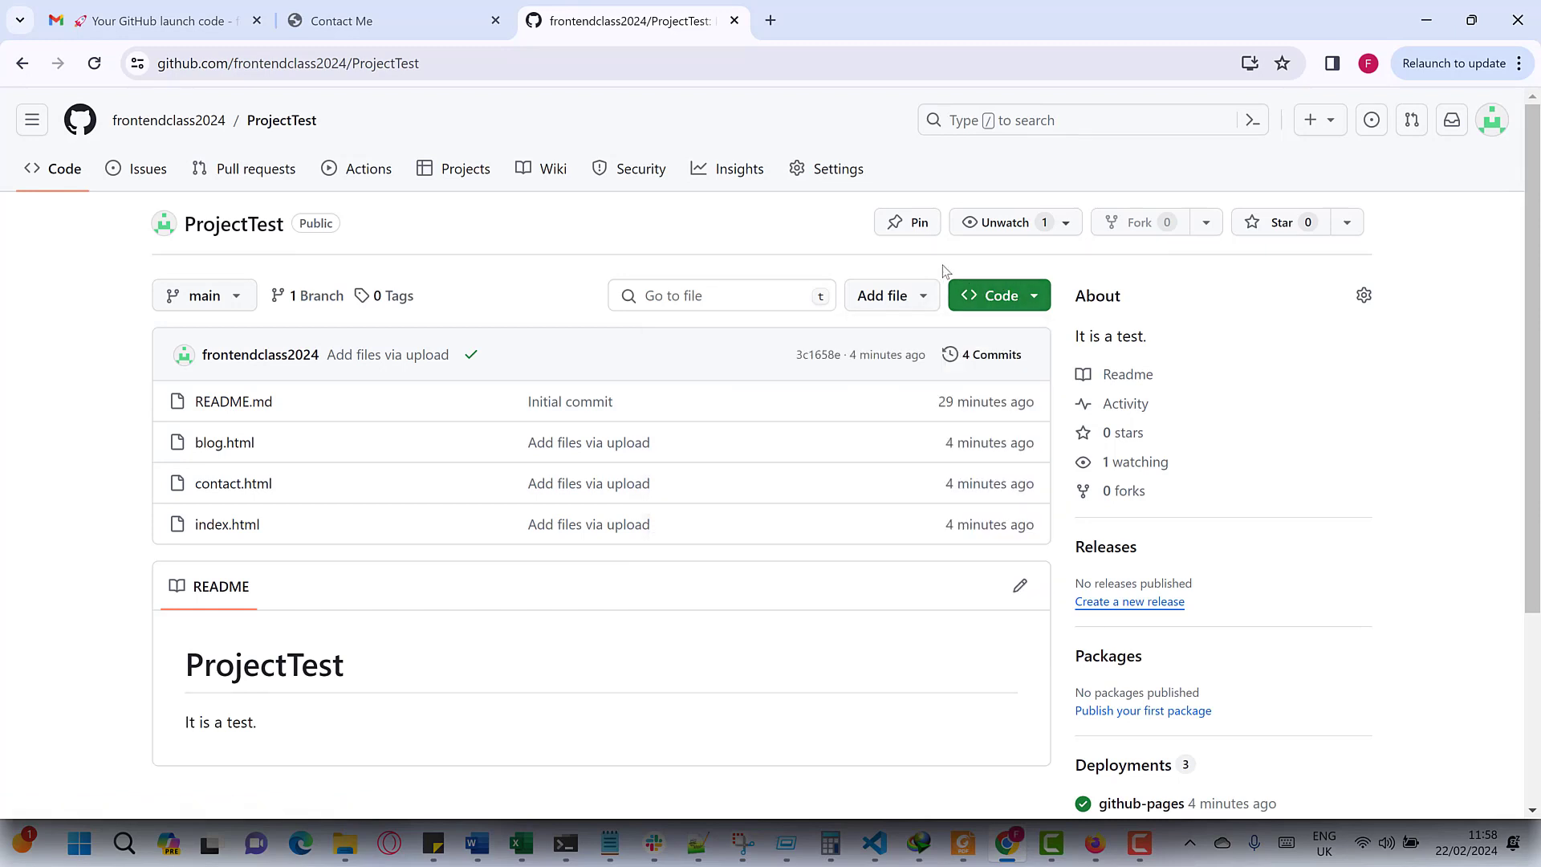
- Go to ProjectTest's Upload files page, browse into the images folder, then cancel the file picker
{"action": "left_click", "coordinate": [887, 295]}
{"action": "left_click", "coordinate": [896, 377]}
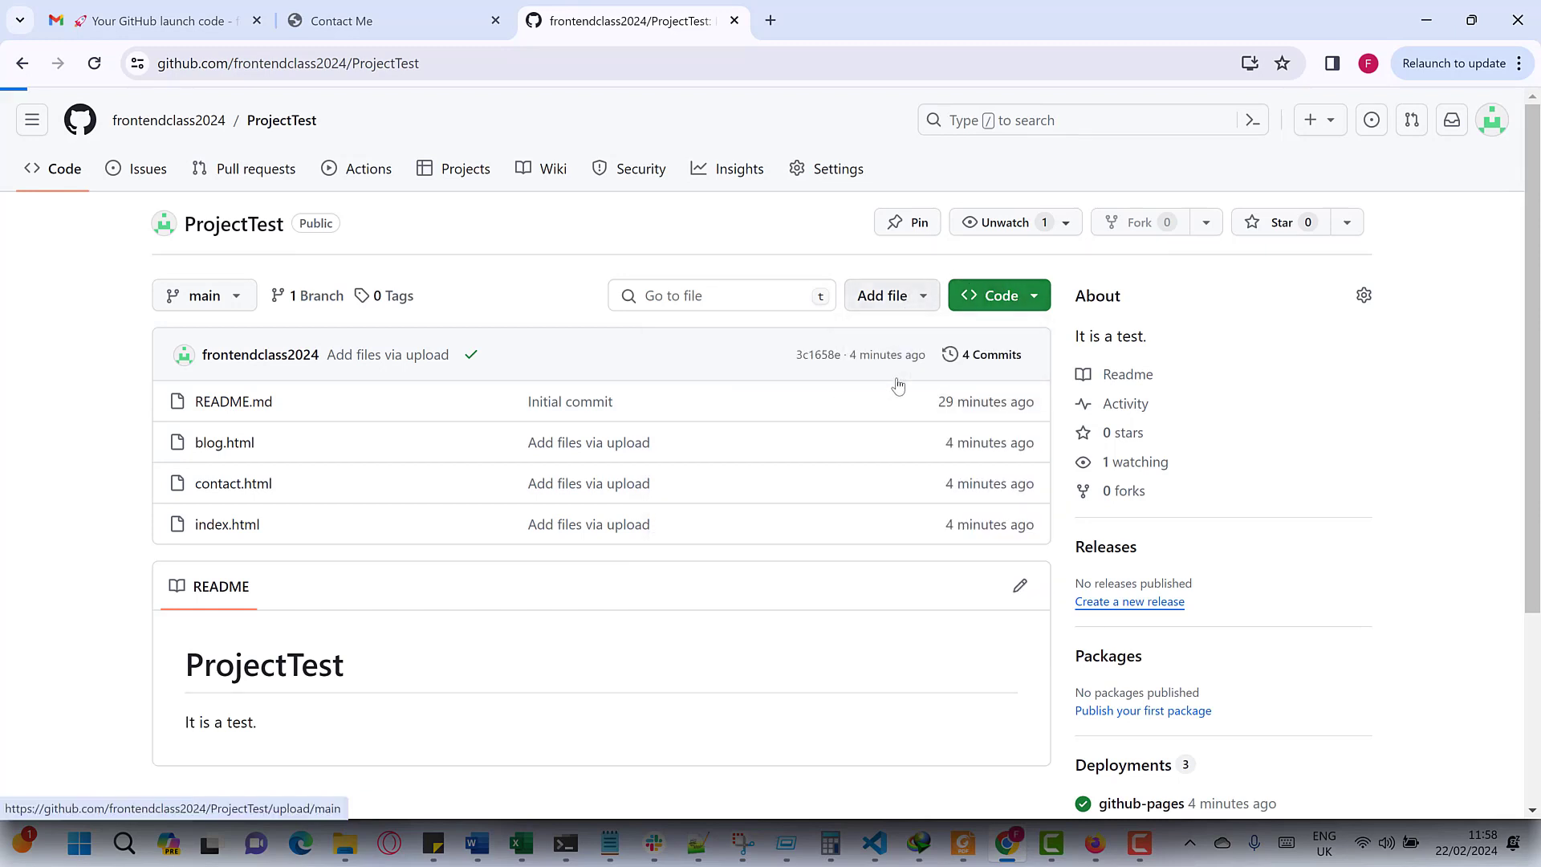
{"action": "left_click", "coordinate": [804, 441]}
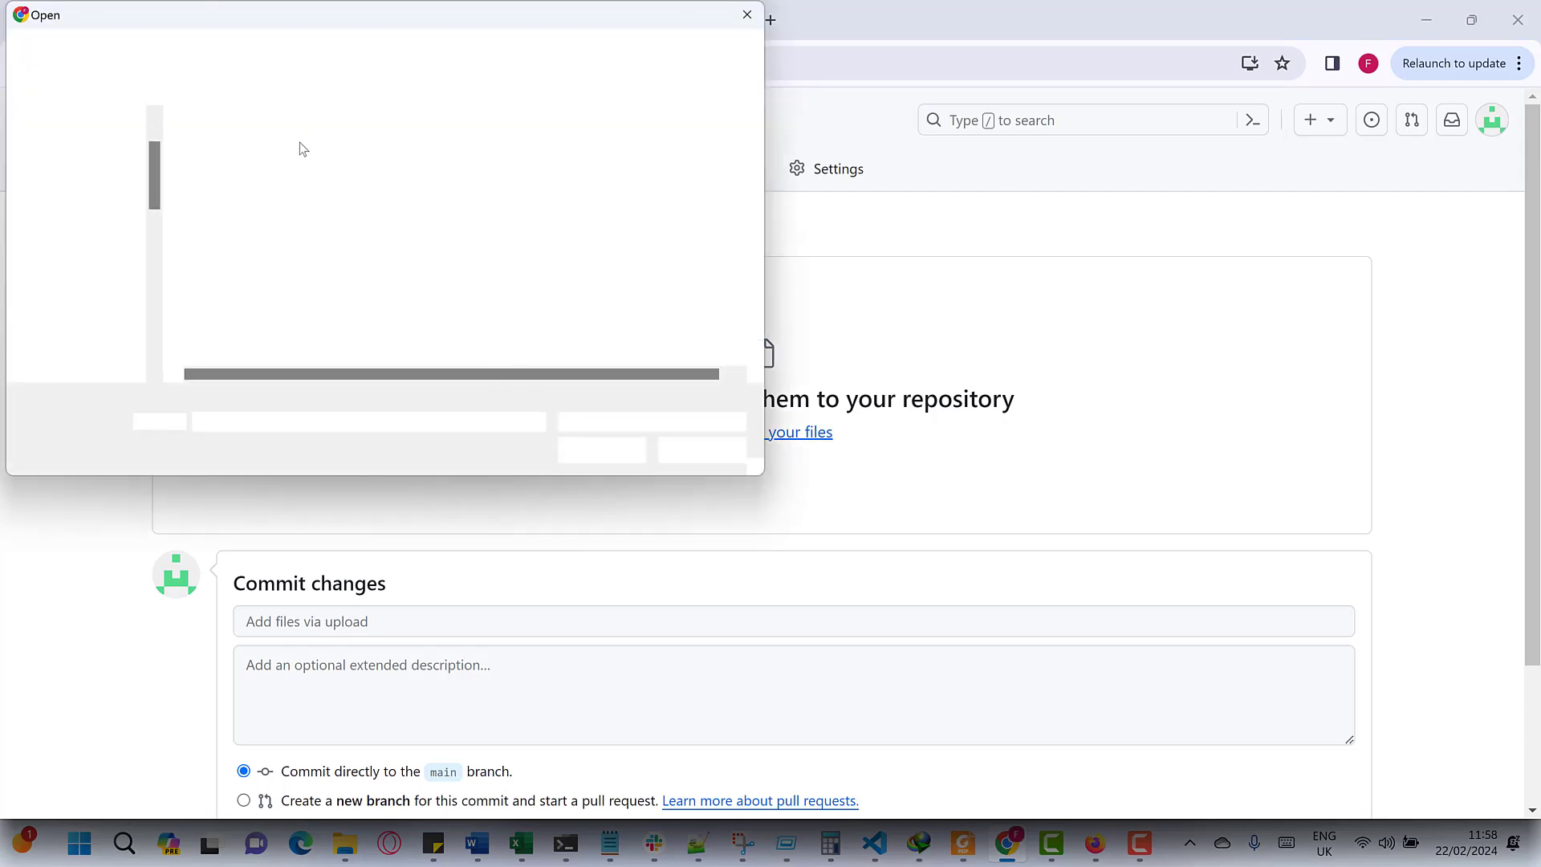
{"action": "left_click", "coordinate": [259, 157]}
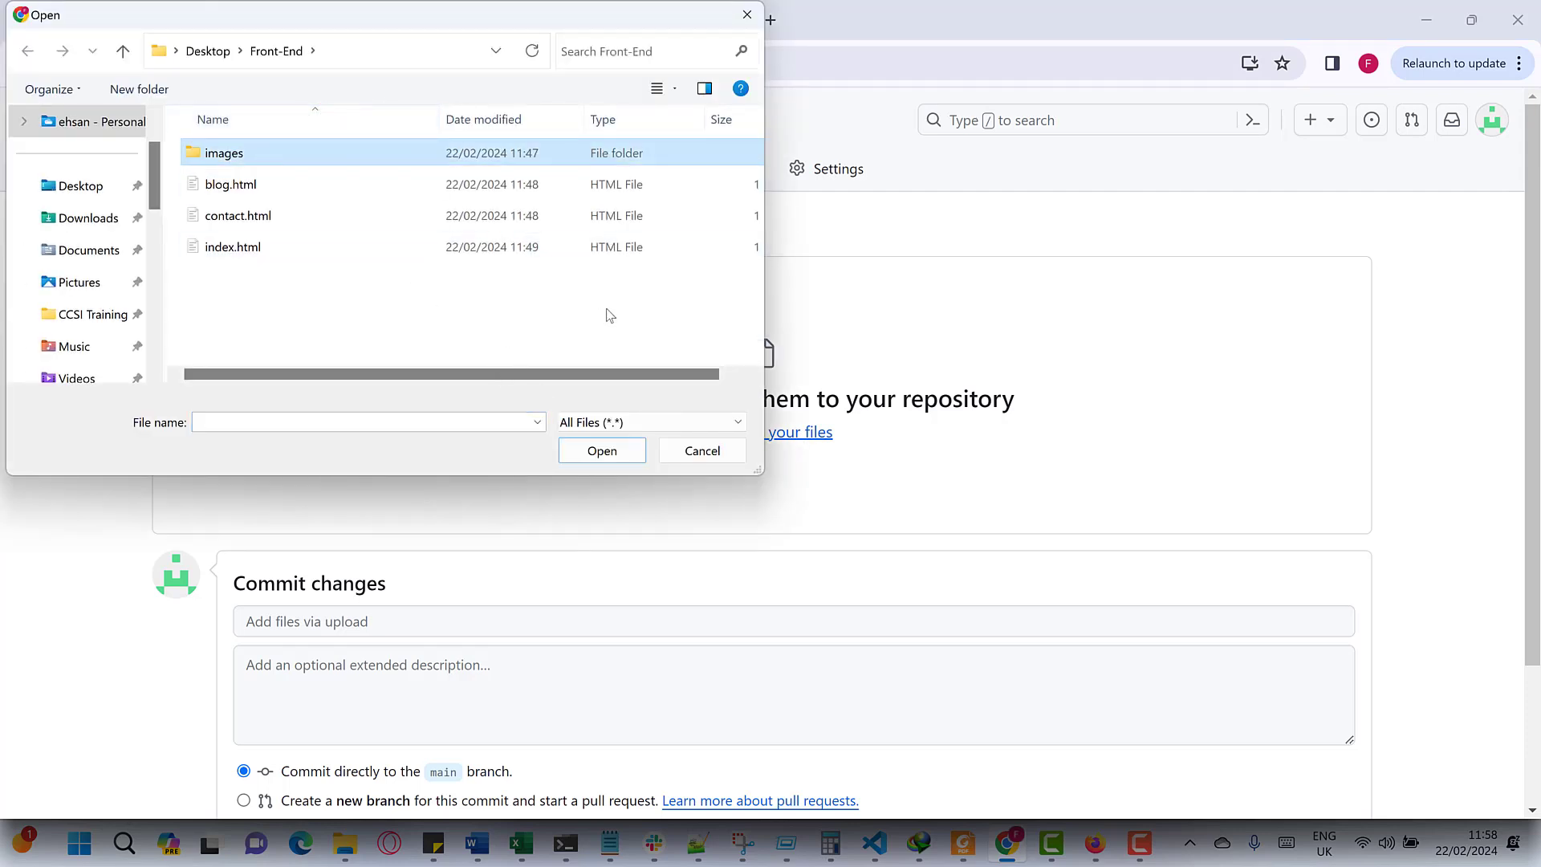
{"action": "left_click", "coordinate": [592, 447]}
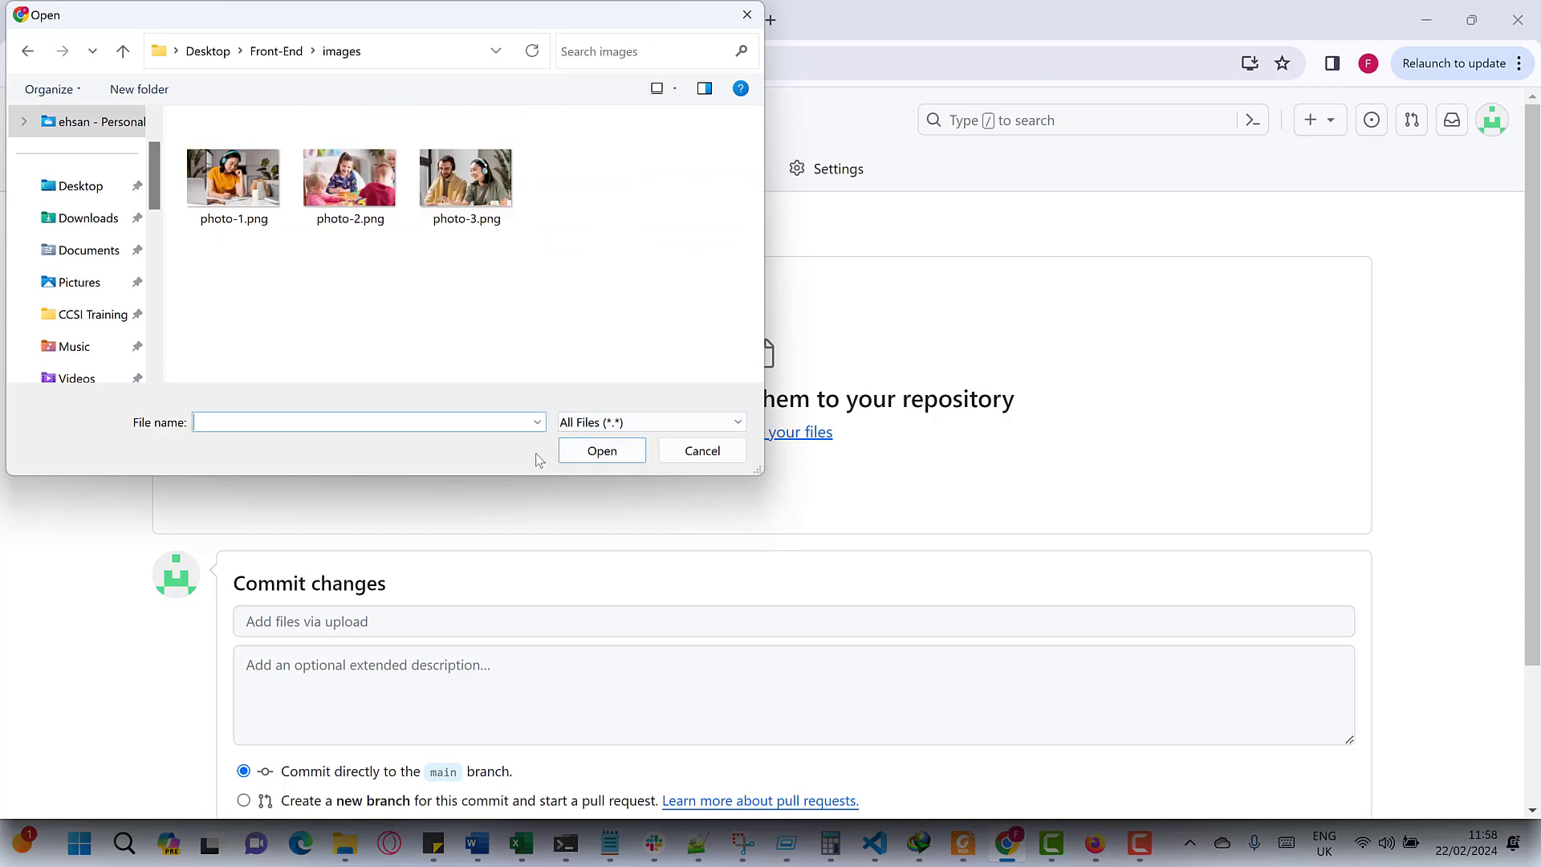
{"action": "left_click", "coordinate": [713, 451]}
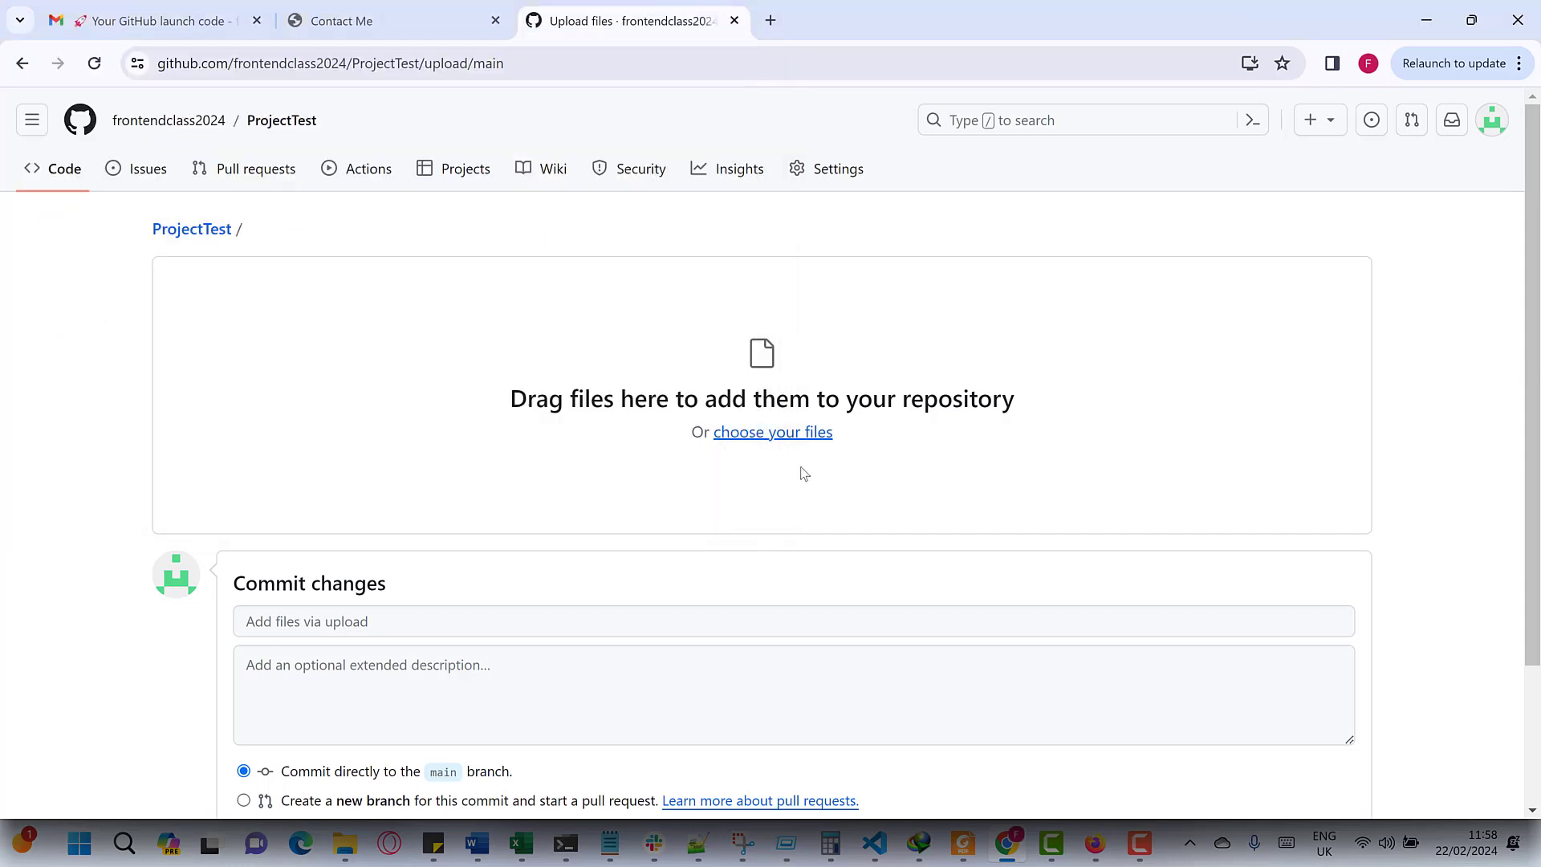
{"action": "scroll", "coordinate": [762, 510], "scroll_direction": "down", "scroll_amount": 1}
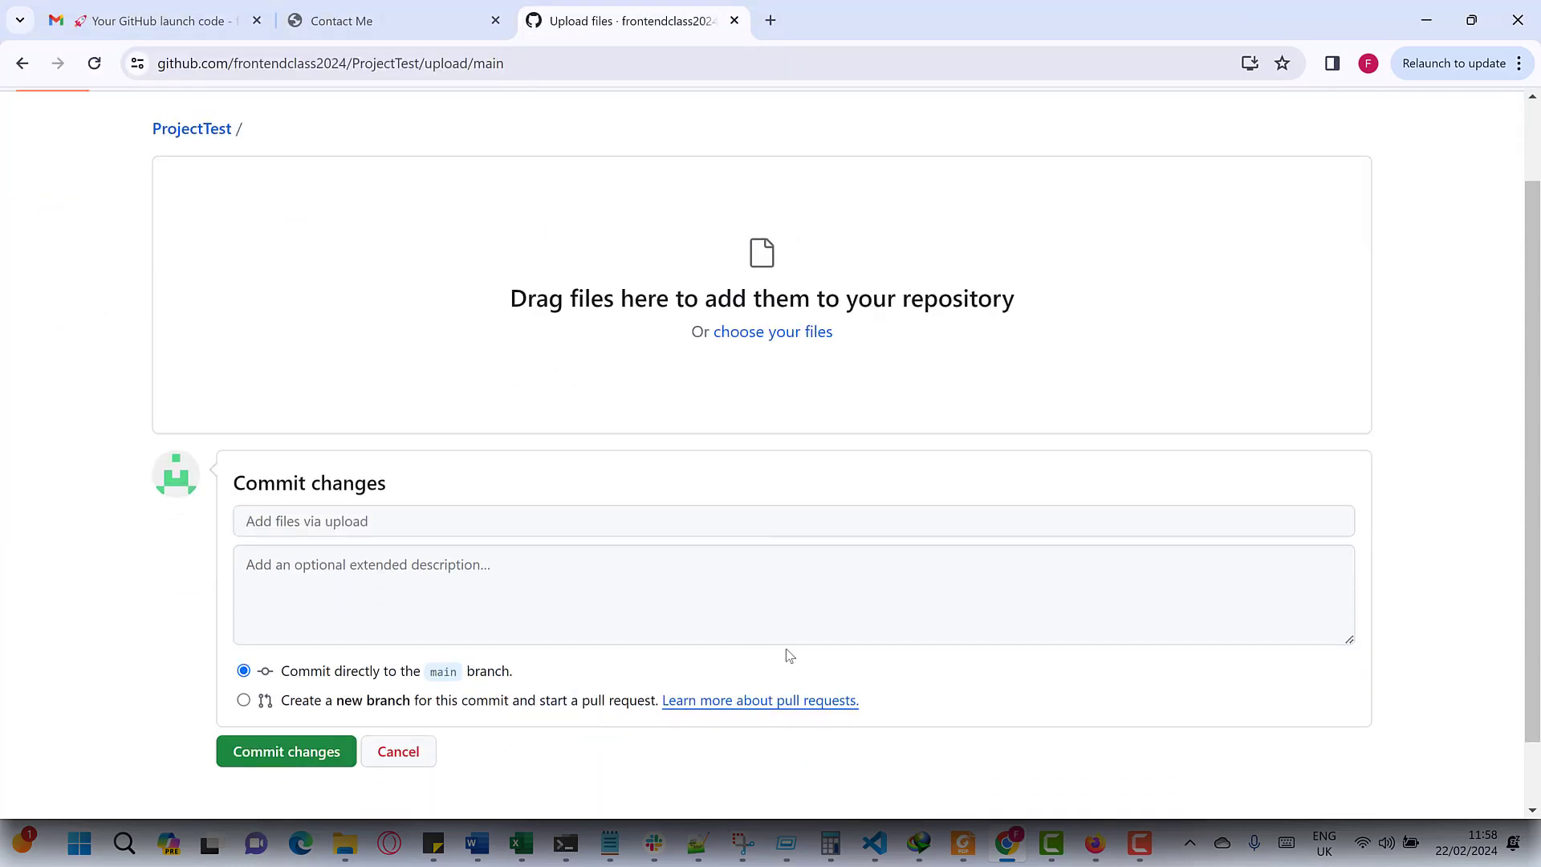
- Drag the images folder from Front-End onto the upload area and commit photo-1 to photo-3 to main
{"action": "right_click", "coordinate": [345, 843]}
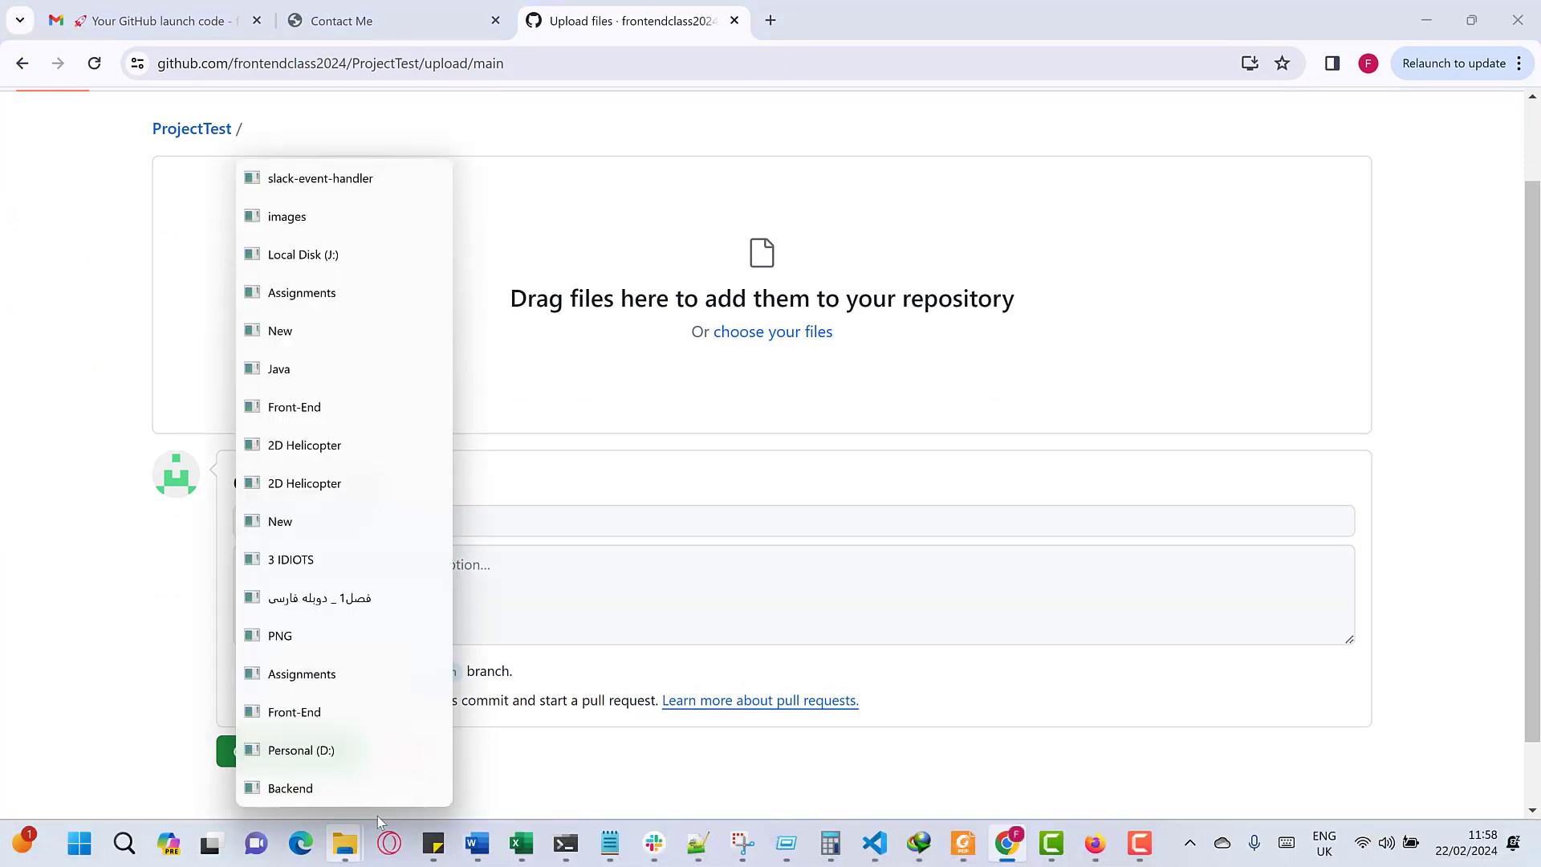
{"action": "left_click", "coordinate": [317, 216]}
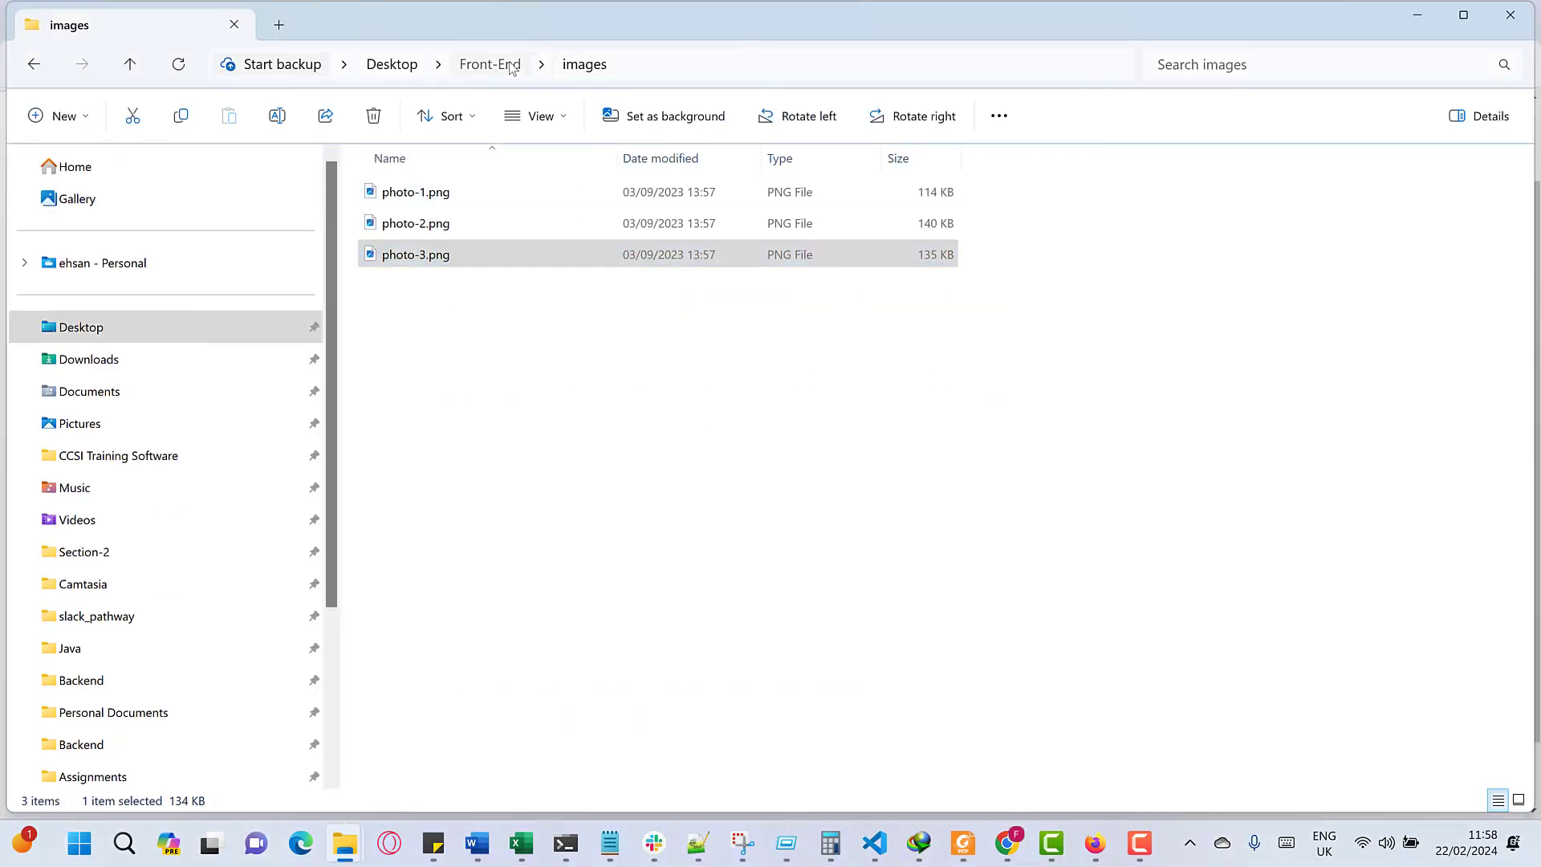
{"action": "key", "text": "alt+Up"}
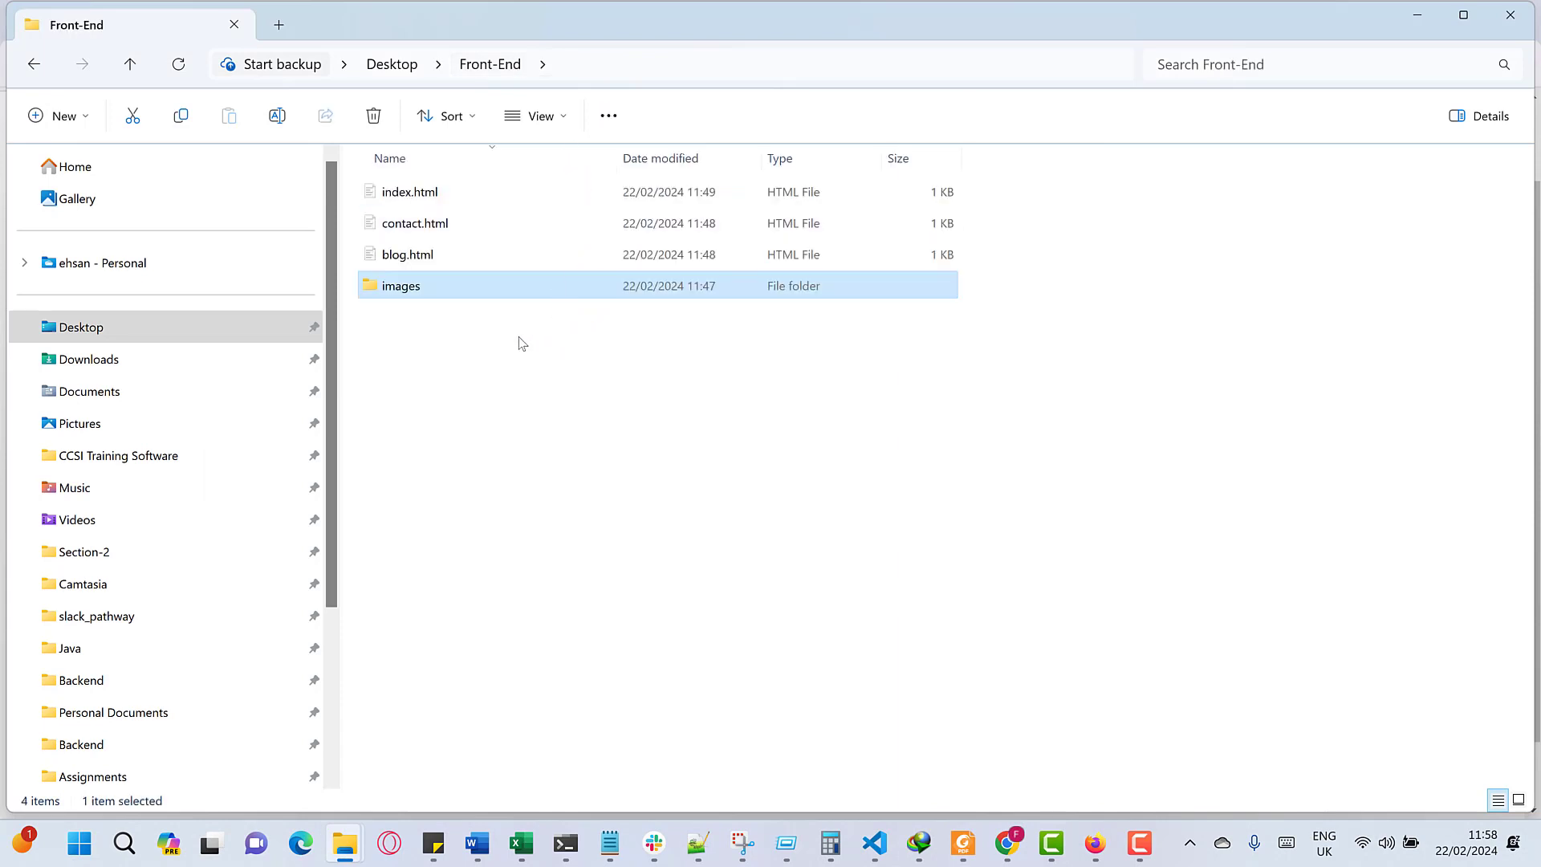
{"action": "left_click_drag", "start_coordinate": [518, 337], "coordinate": [715, 311]}
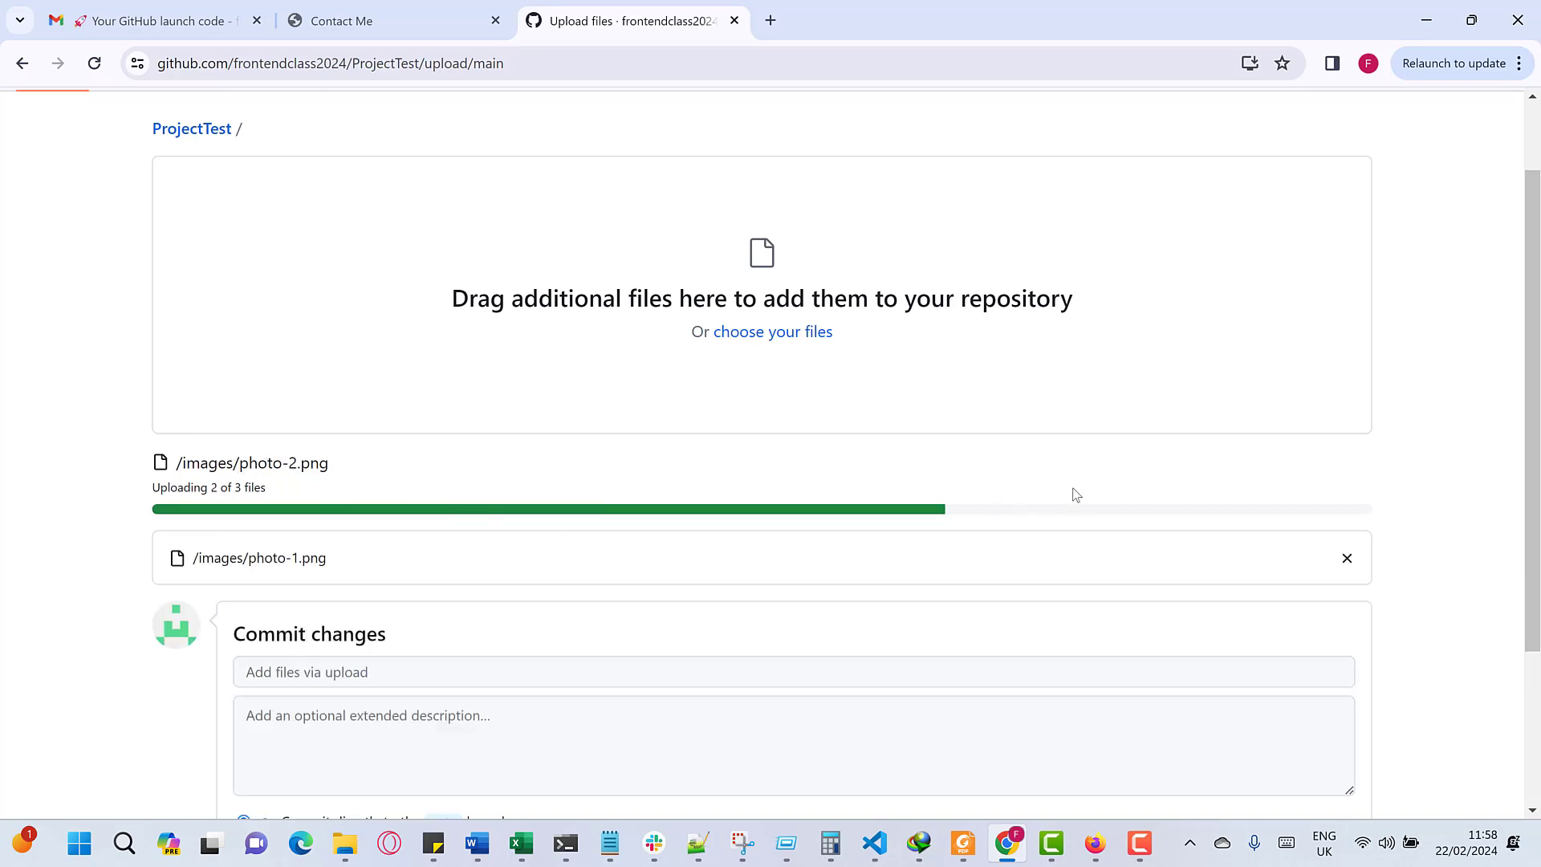
{"action": "scroll", "coordinate": [626, 478], "scroll_direction": "down", "scroll_amount": 3}
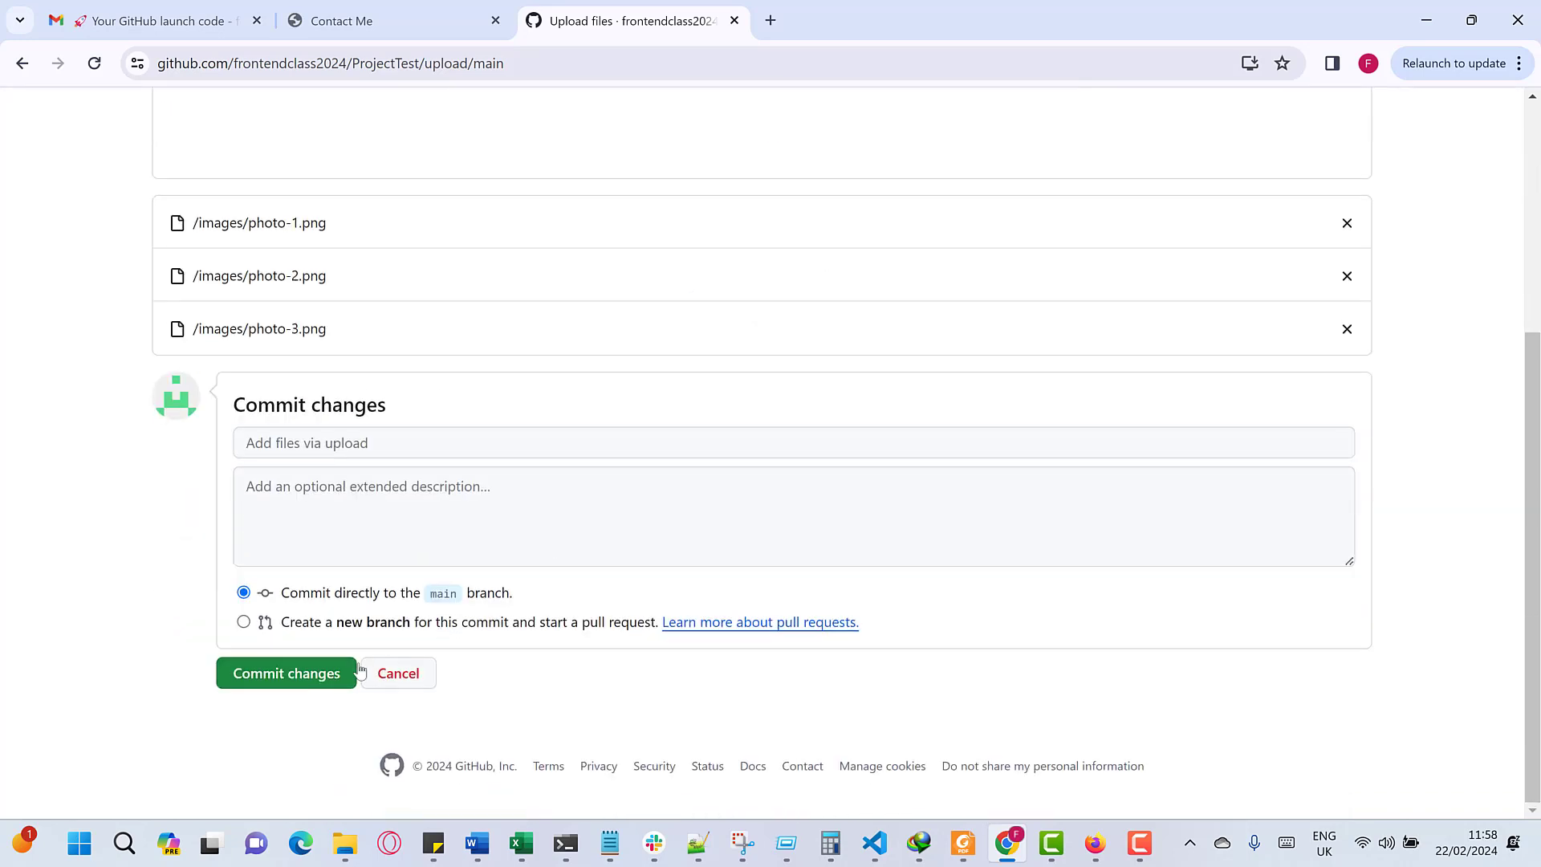
{"action": "left_click", "coordinate": [301, 674]}
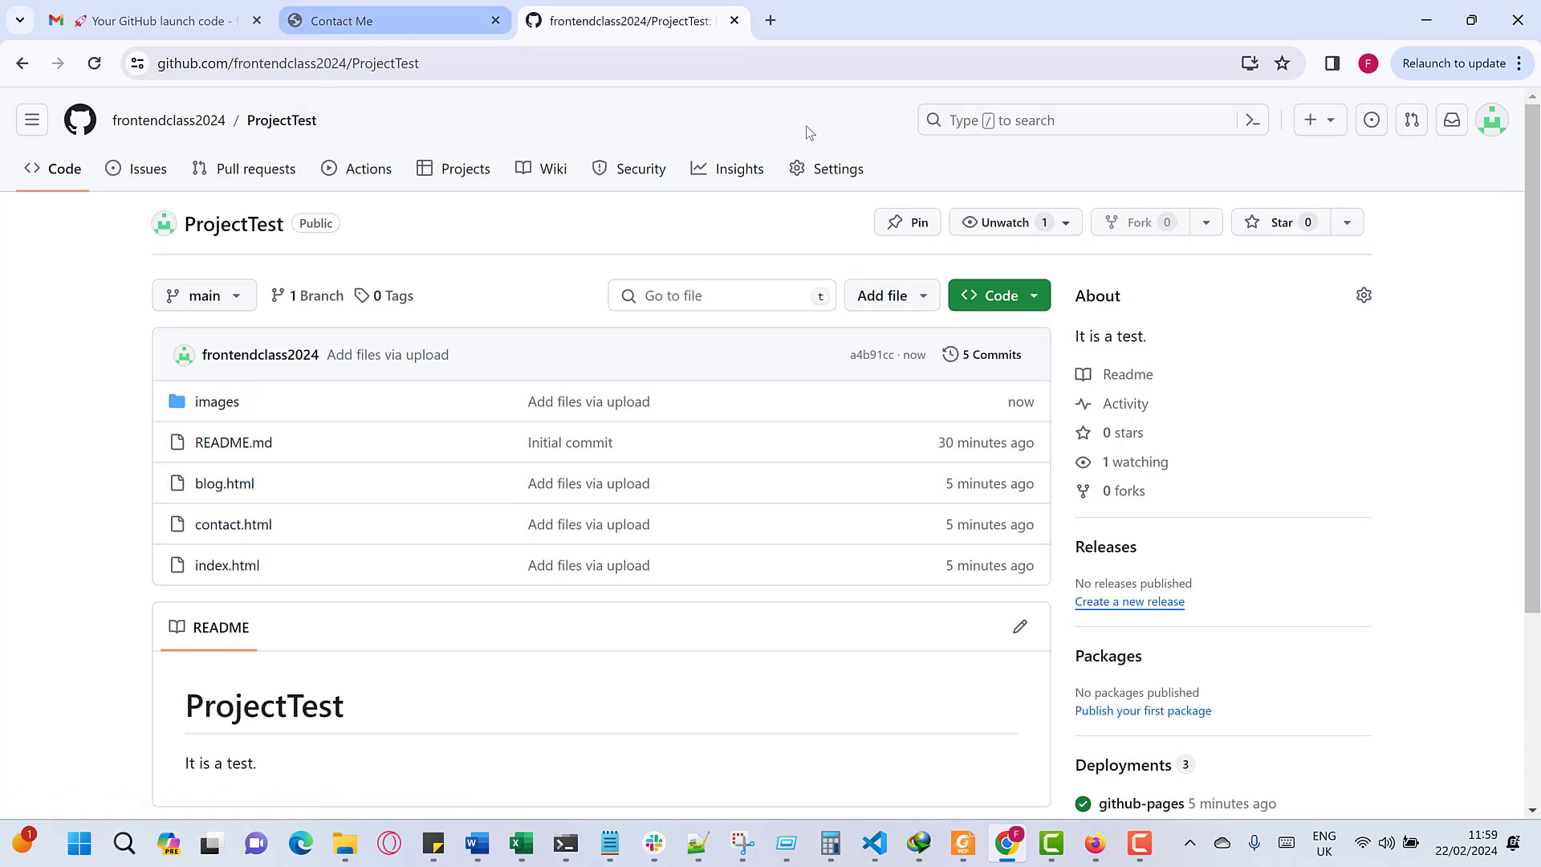
- Open the live site via Settings > Pages and reload blog.html until its three photos display
{"action": "left_click", "coordinate": [831, 169]}
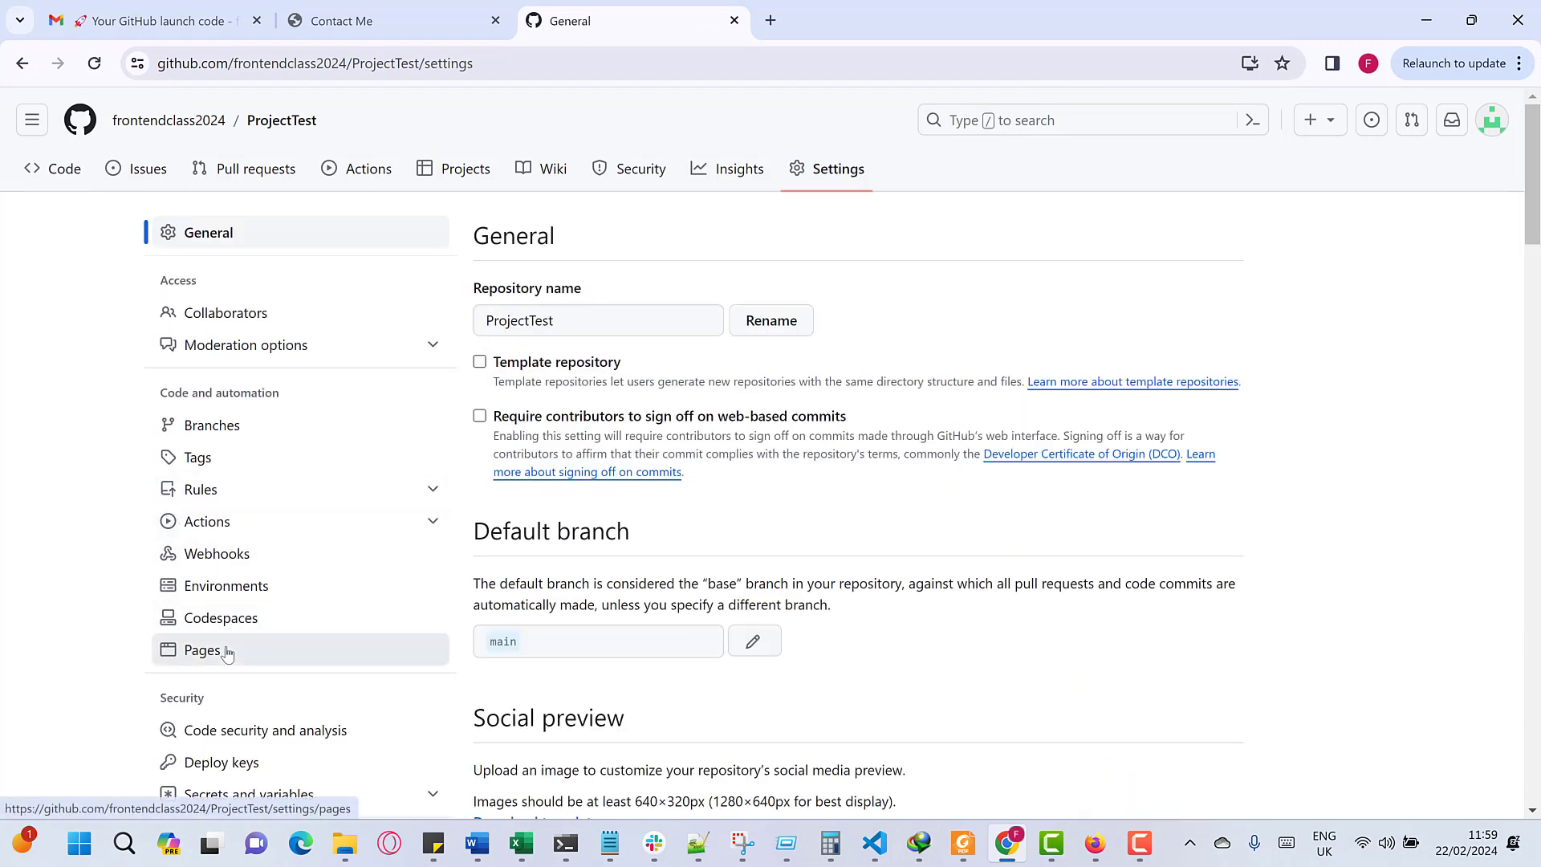
{"action": "left_click", "coordinate": [226, 654]}
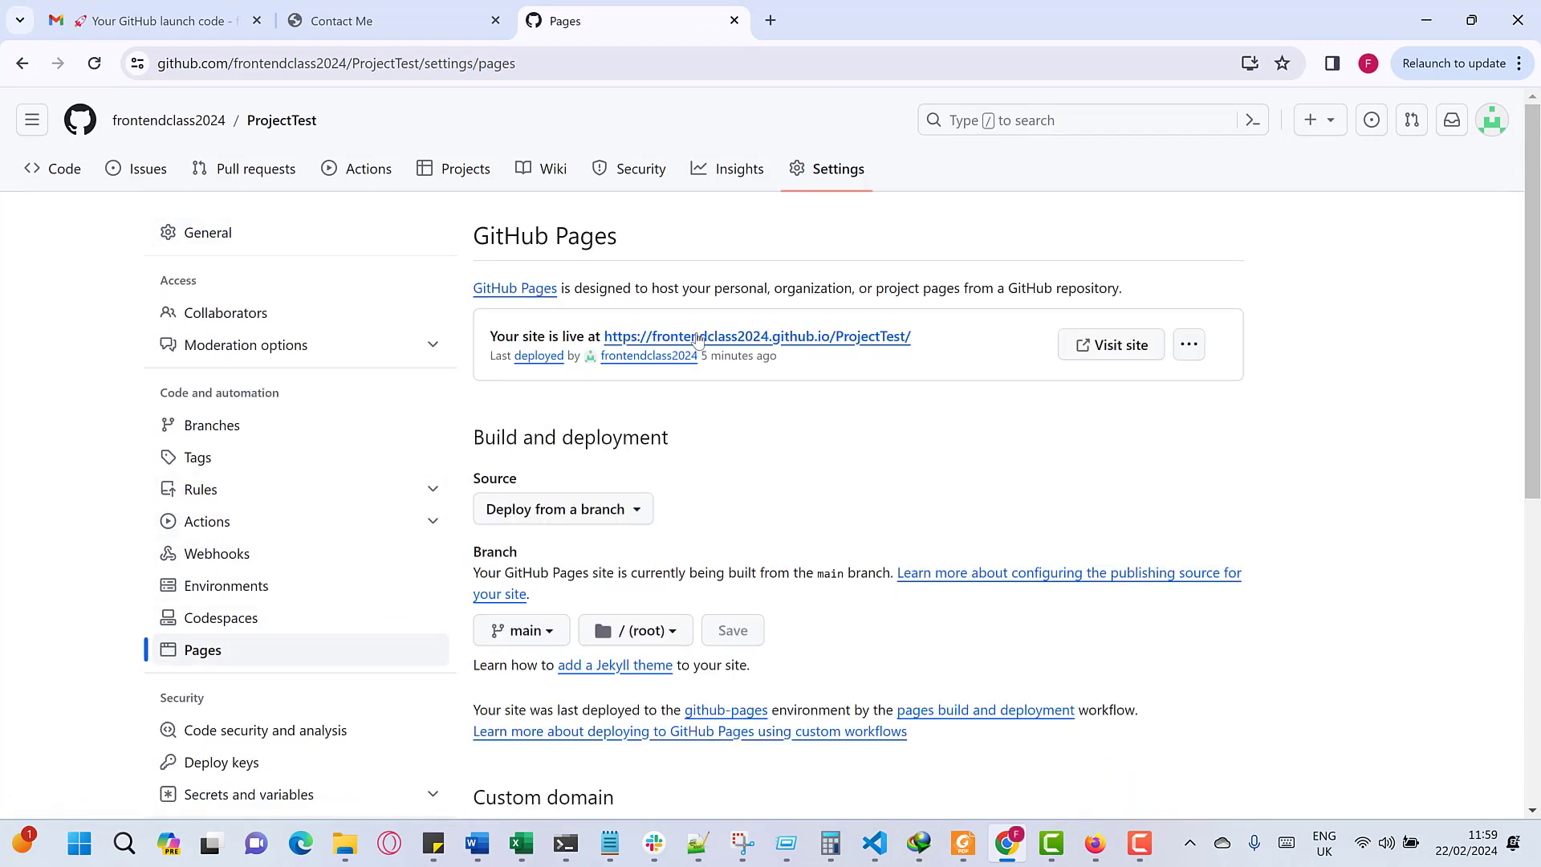
{"action": "left_click", "coordinate": [696, 340]}
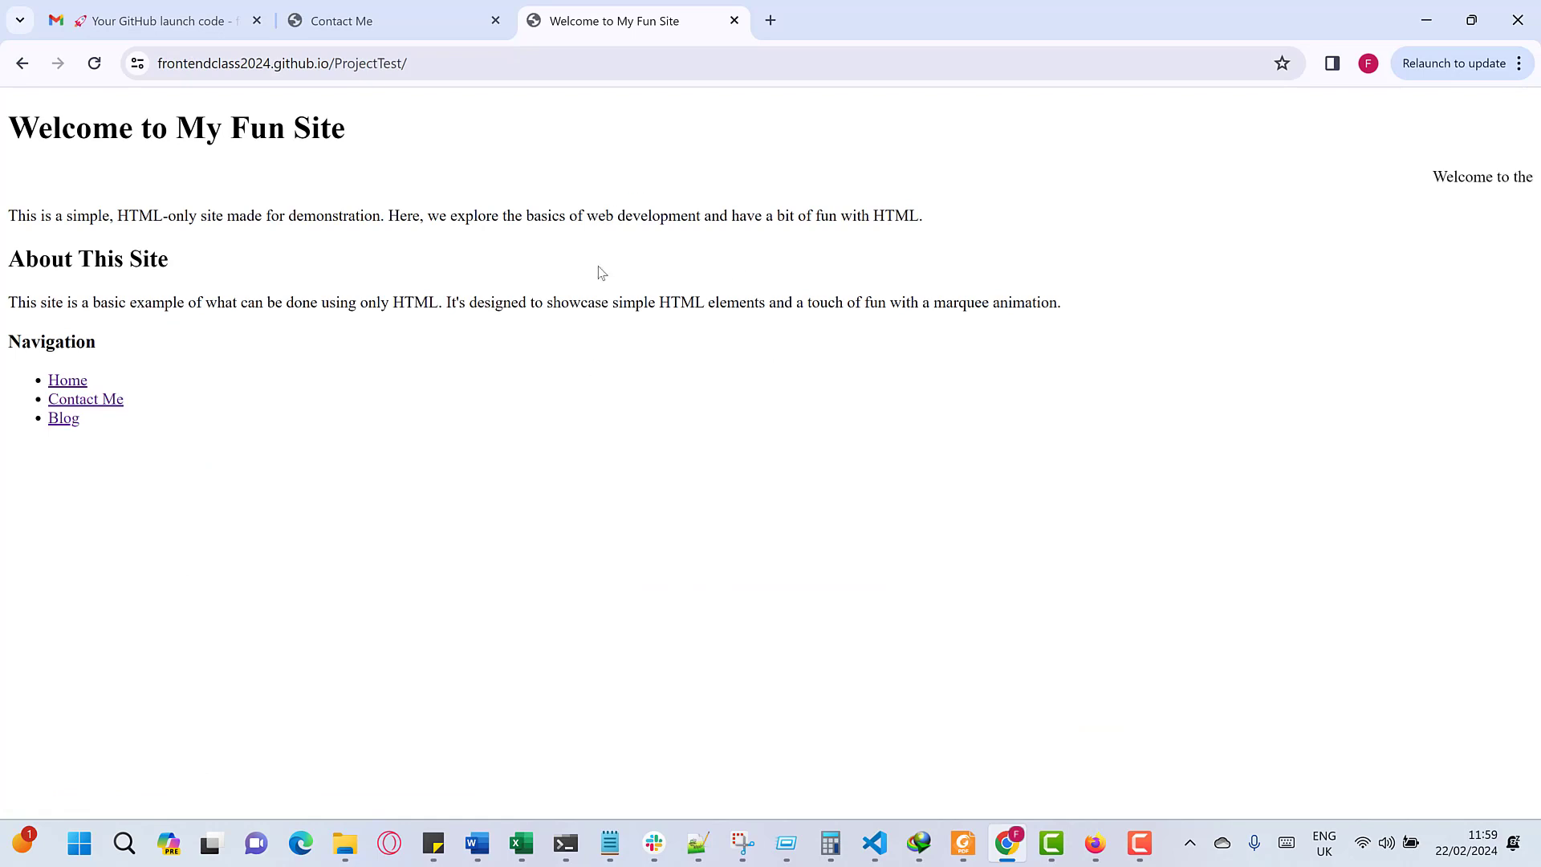
{"action": "left_click", "coordinate": [63, 419]}
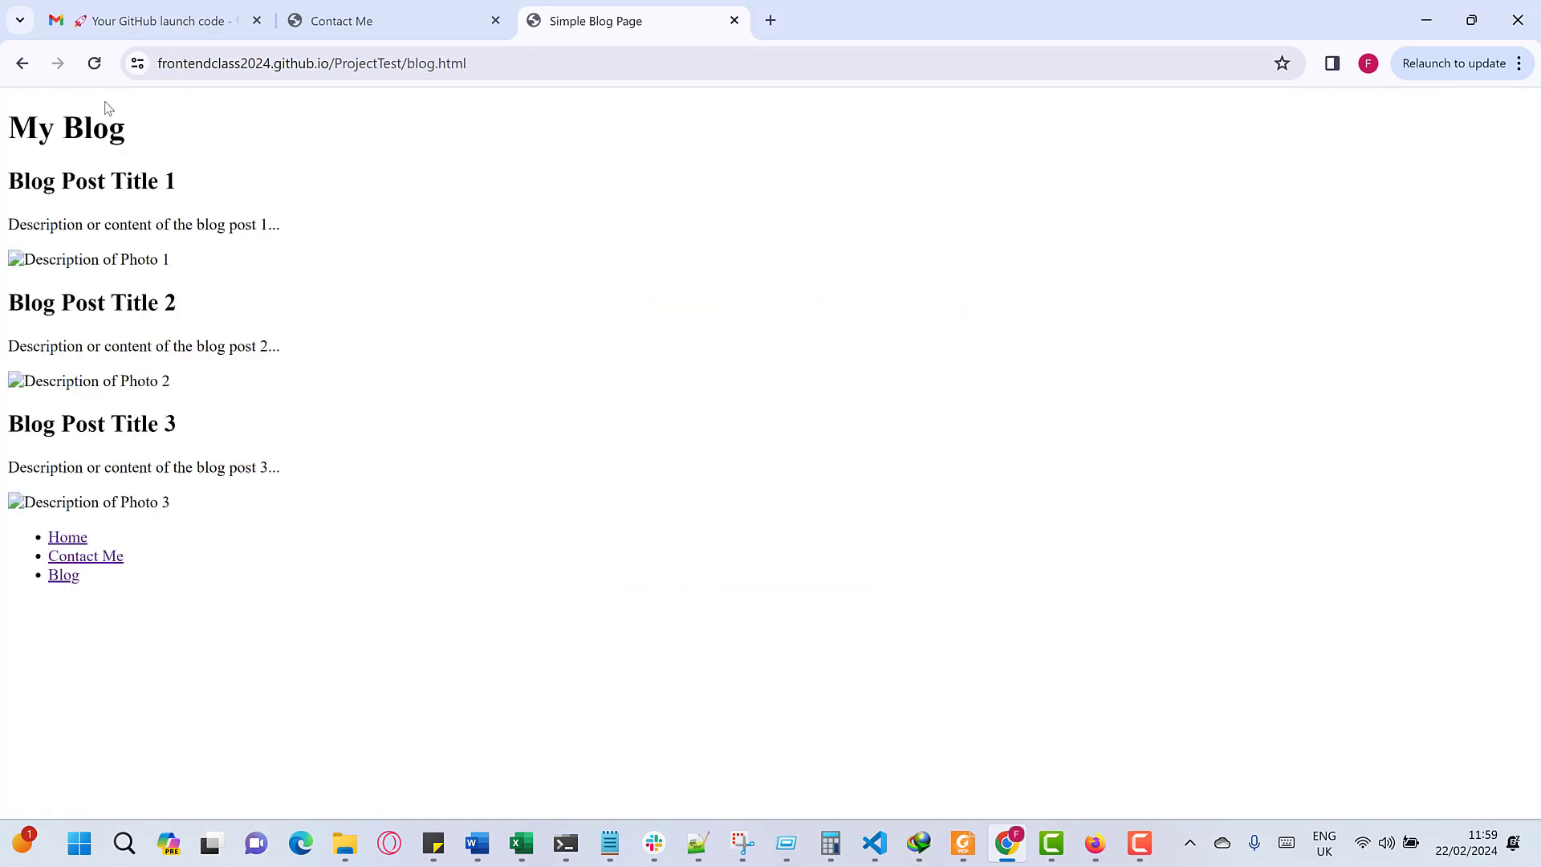
{"action": "left_click", "coordinate": [103, 75]}
{"action": "left_click", "coordinate": [94, 72]}
{"action": "key", "text": "F5"}
{"action": "key", "text": "F5"}
{"action": "key", "text": "F5"}
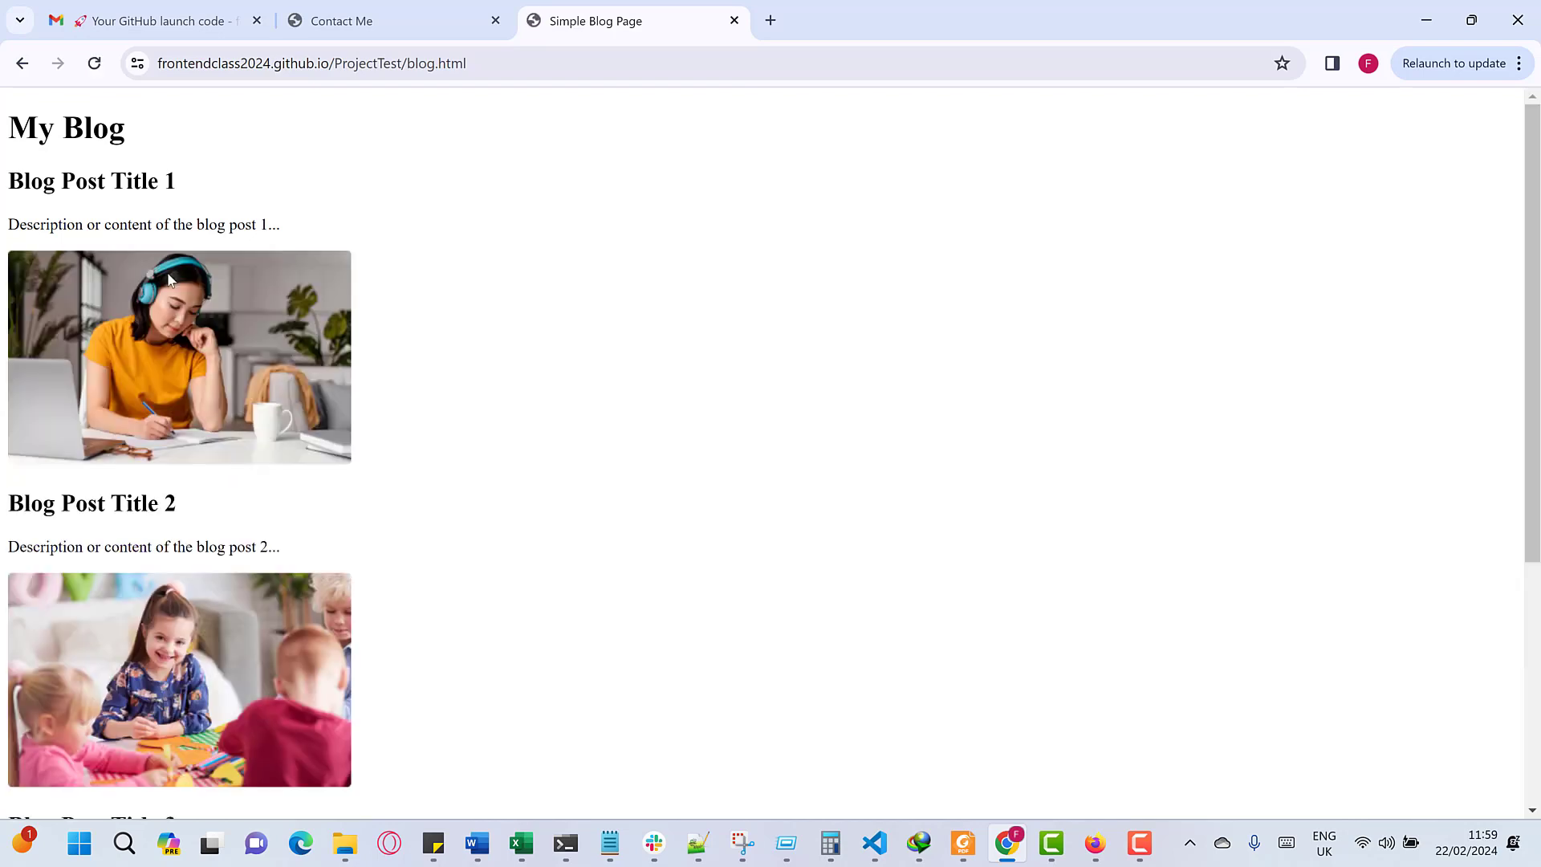
{"action": "scroll", "coordinate": [288, 448], "scroll_direction": "down", "scroll_amount": 5}
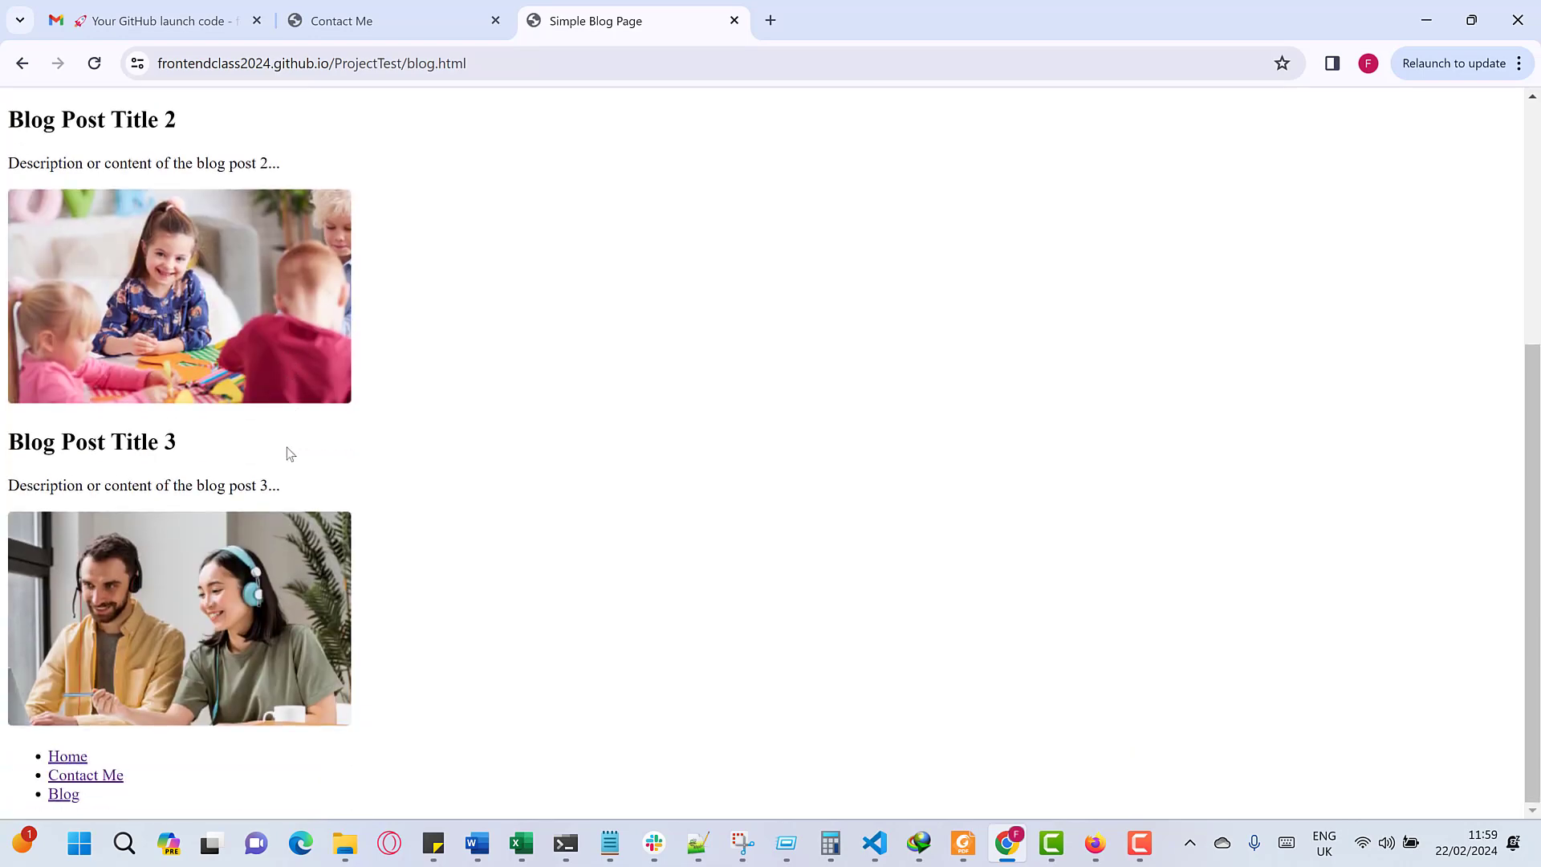
{"action": "scroll", "coordinate": [289, 451], "scroll_direction": "up", "scroll_amount": 5}
{"action": "scroll", "coordinate": [172, 654], "scroll_direction": "down", "scroll_amount": 1}
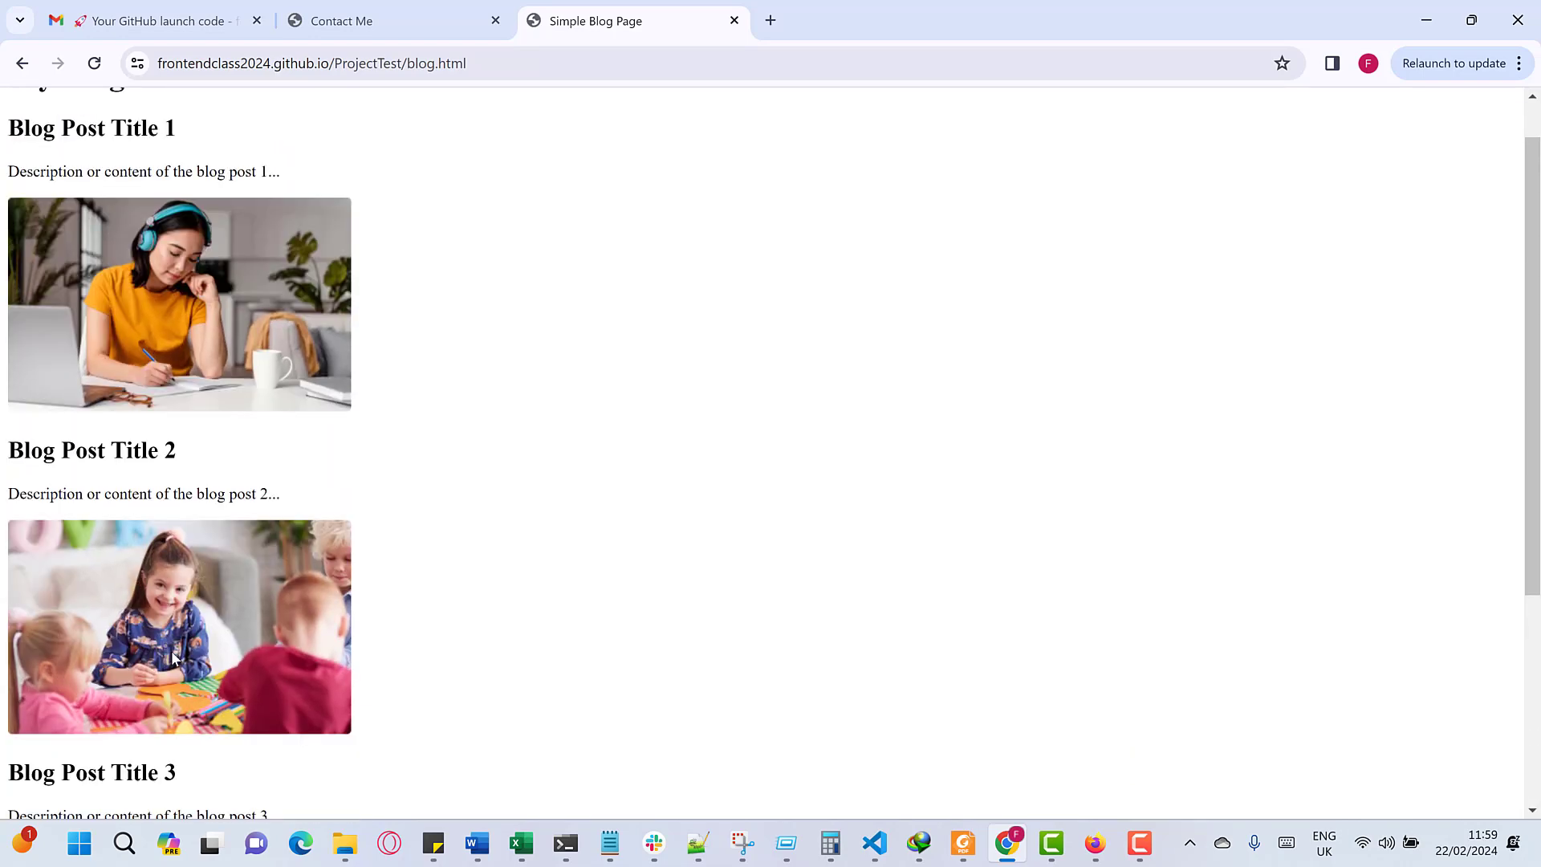
{"action": "scroll", "coordinate": [172, 654], "scroll_direction": "down", "scroll_amount": 4}
- Check the Contact Me, Home and Blog navigation links on the live site
{"action": "left_click", "coordinate": [66, 778]}
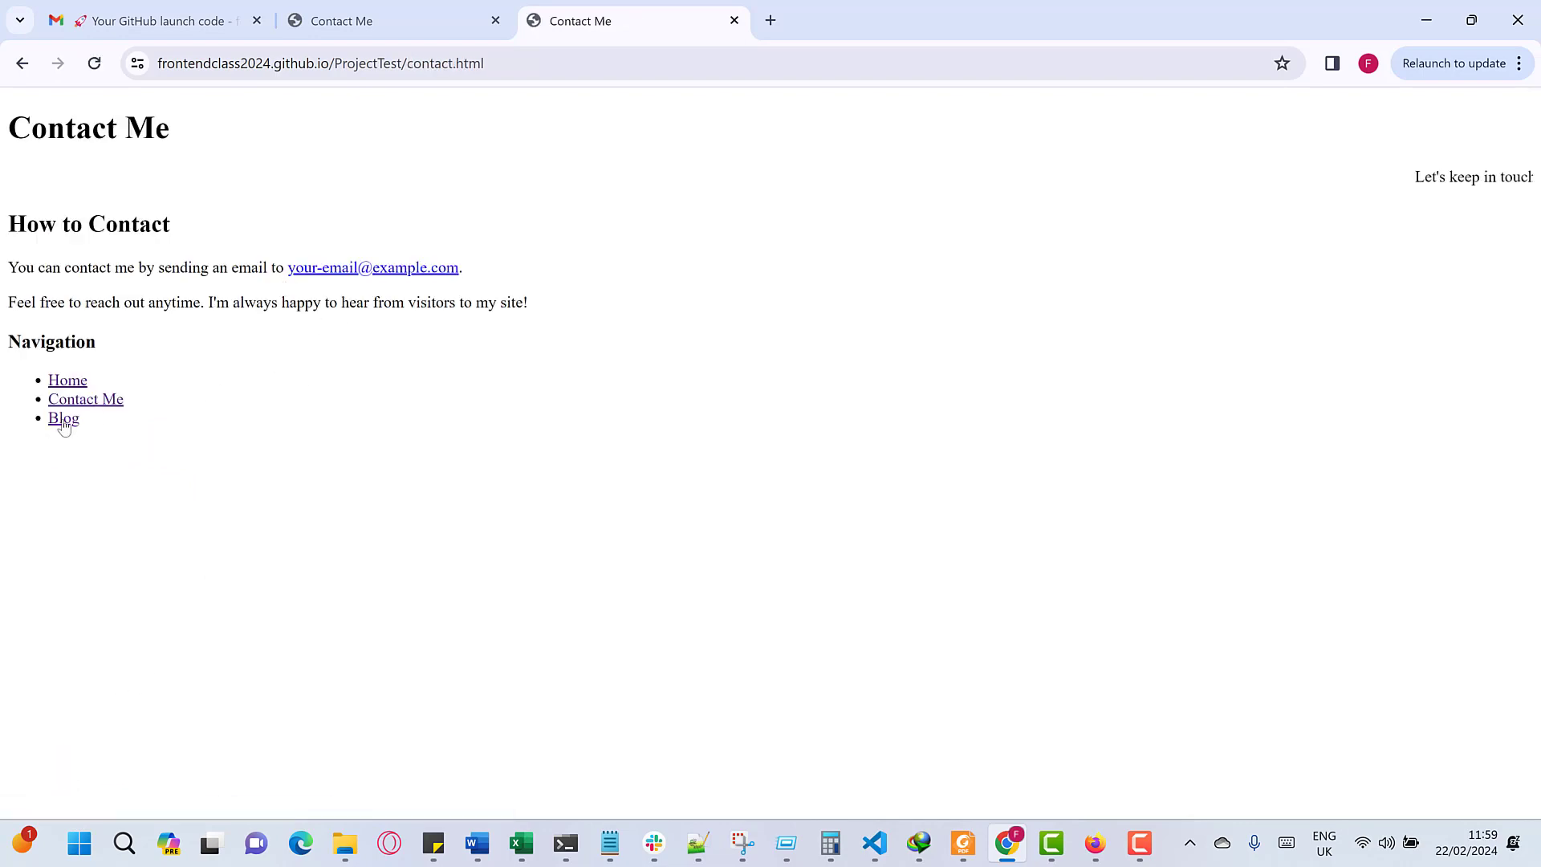
{"action": "left_click", "coordinate": [66, 383]}
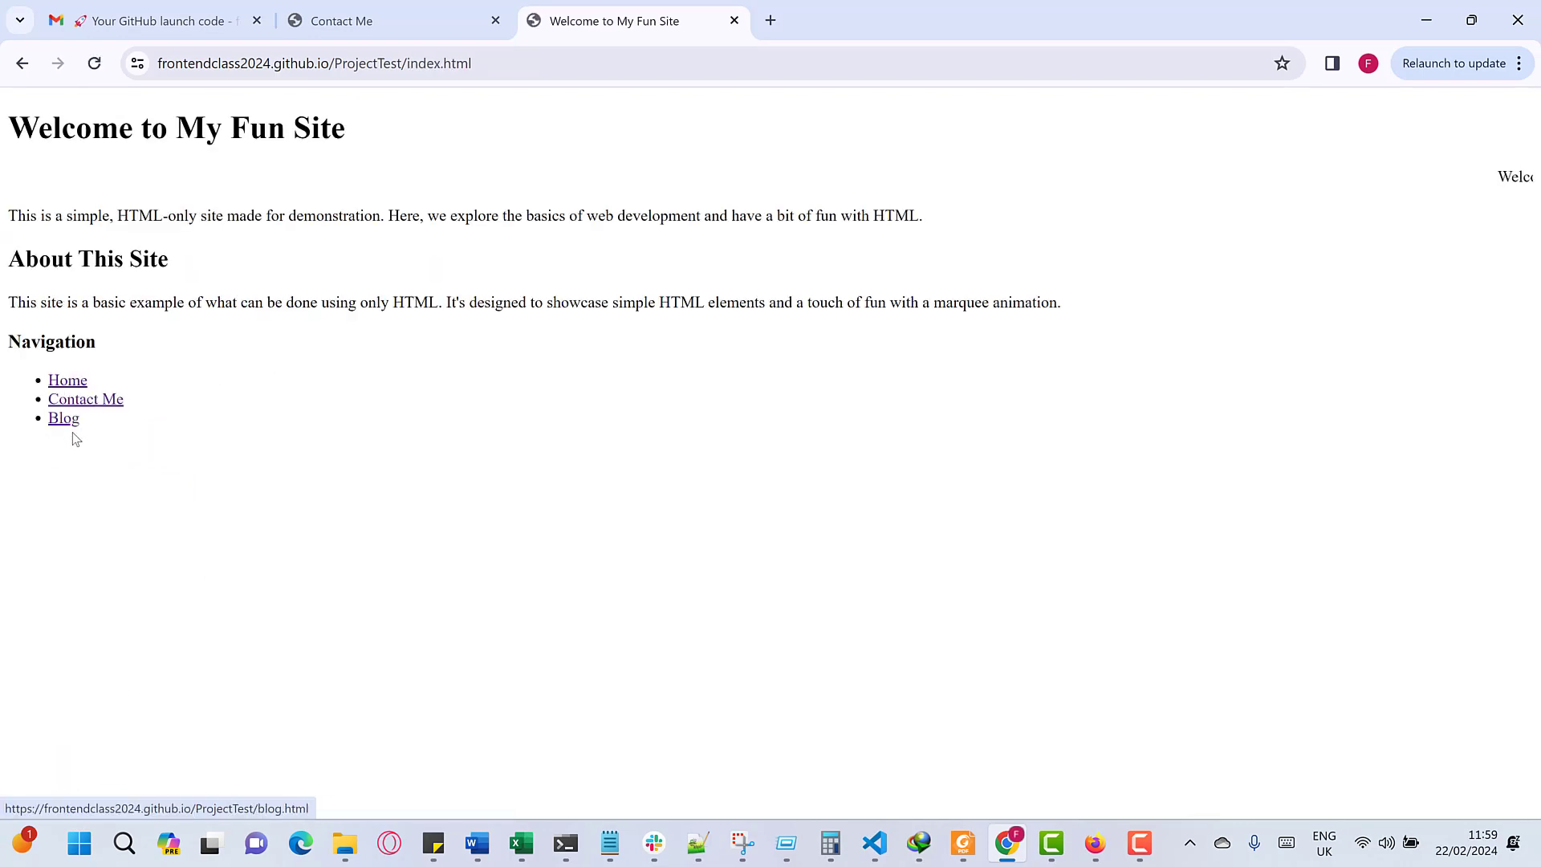
{"action": "left_click", "coordinate": [68, 419]}
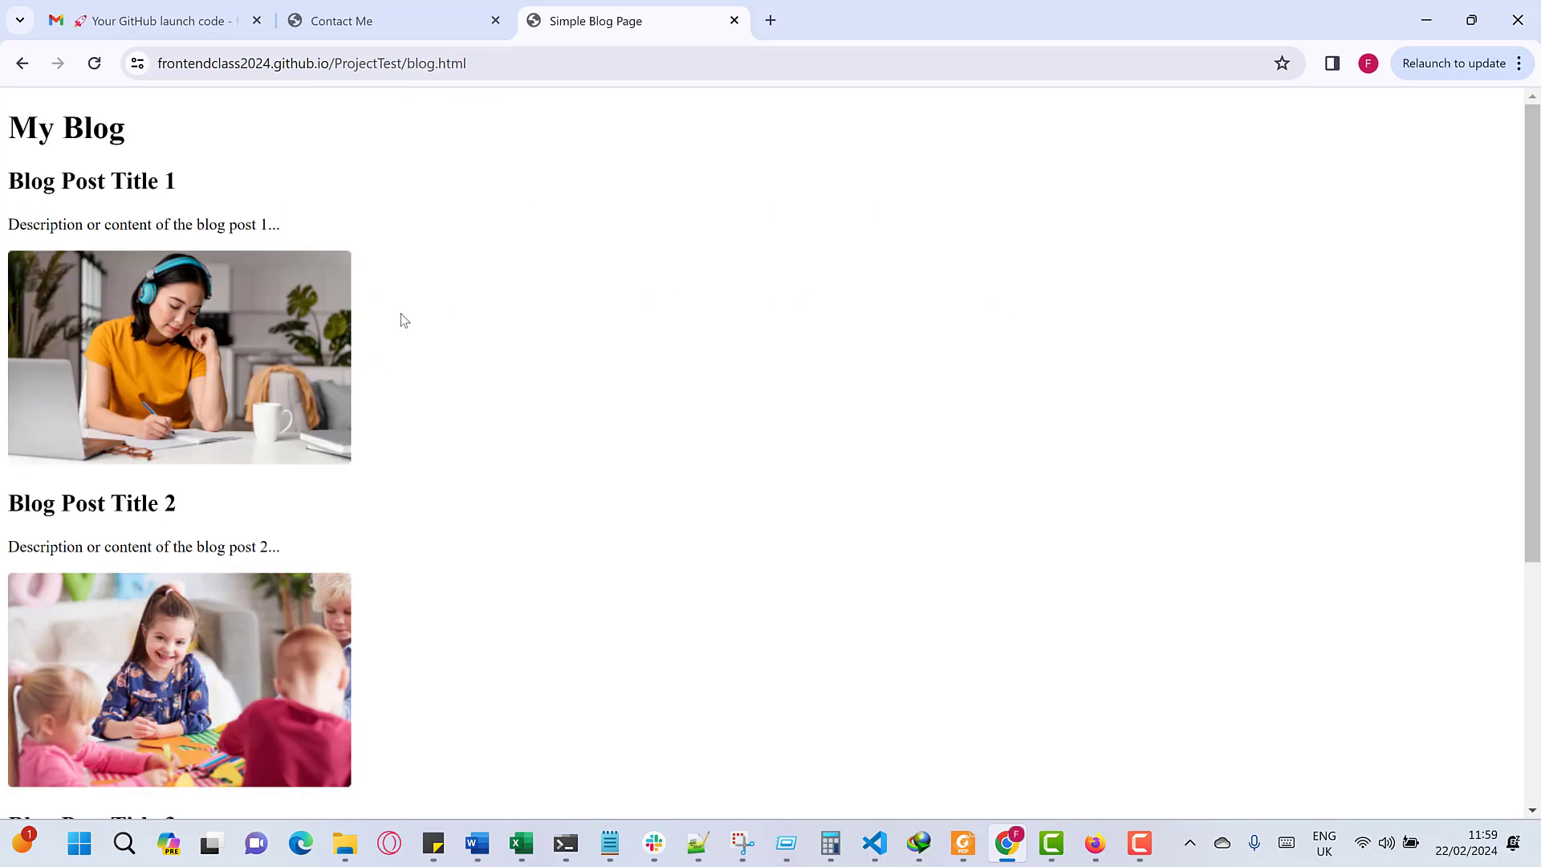
{"action": "scroll", "coordinate": [349, 434], "scroll_direction": "down", "scroll_amount": 5}
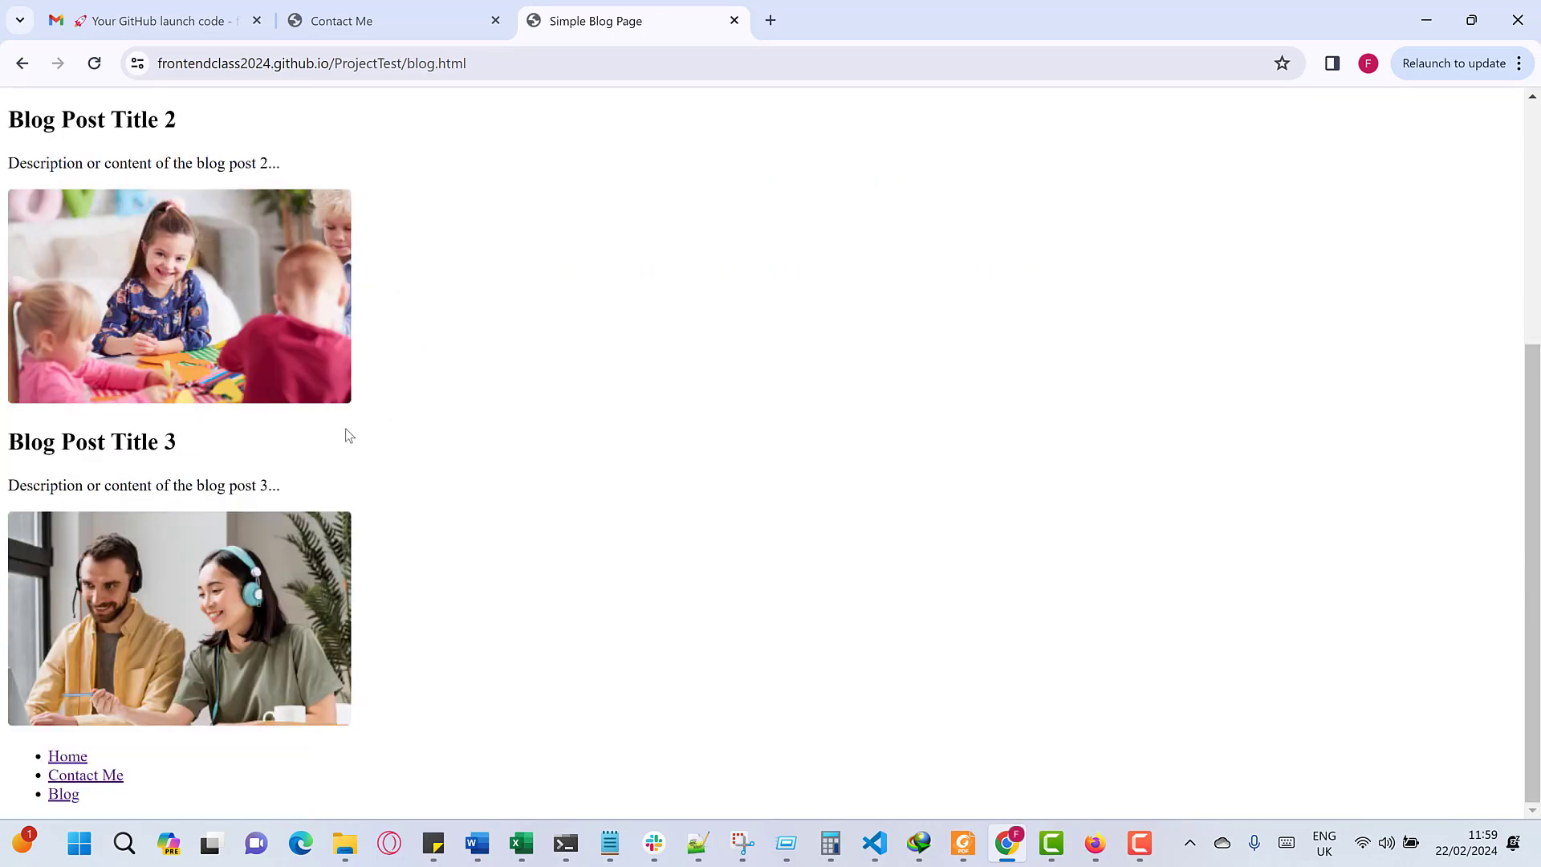
{"action": "scroll", "coordinate": [349, 435], "scroll_direction": "up", "scroll_amount": 5}
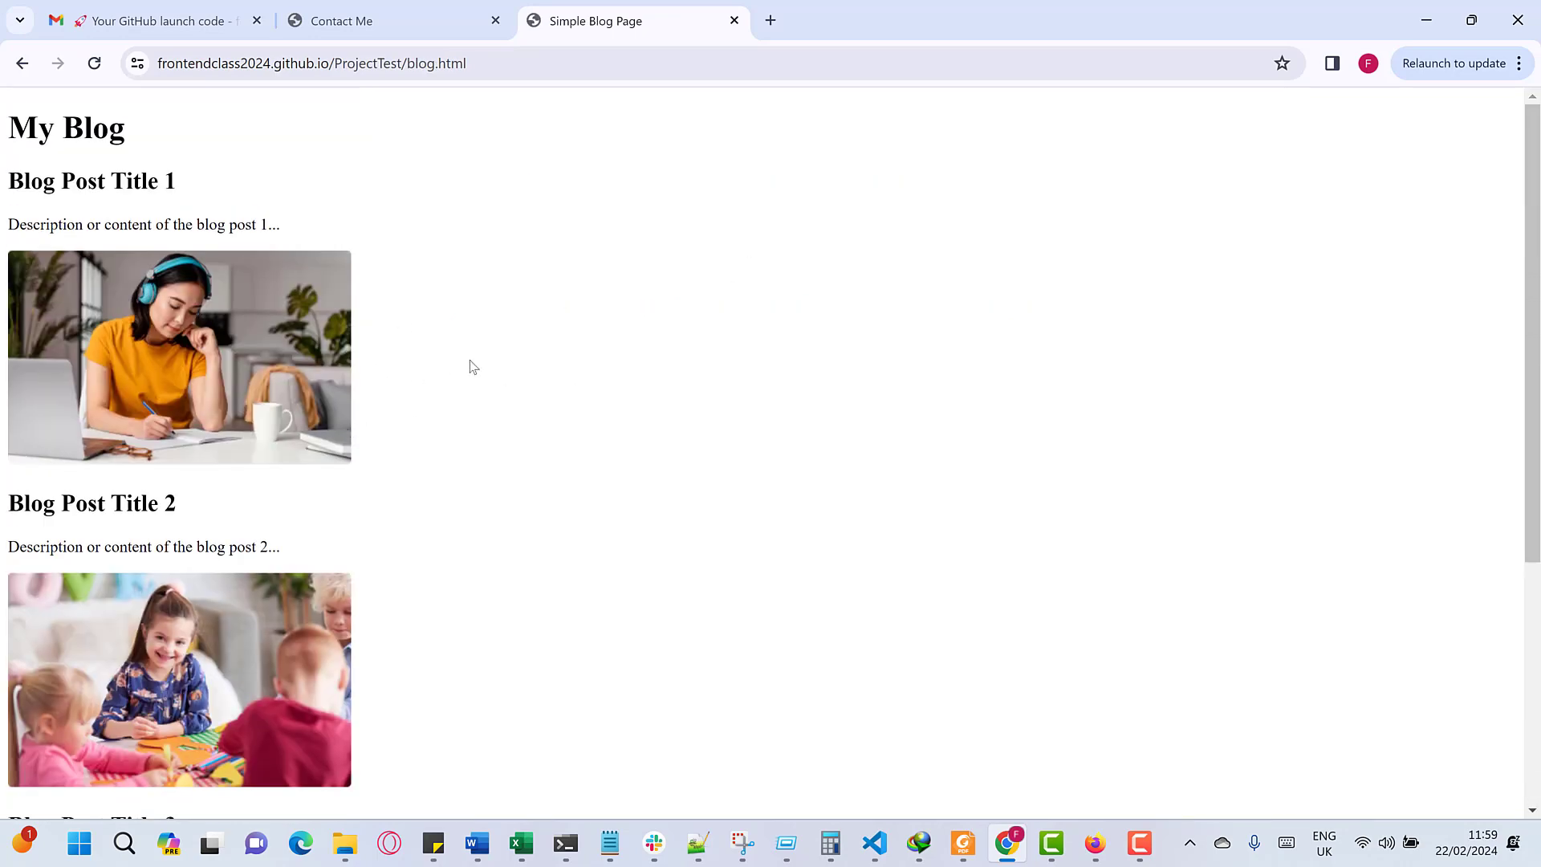